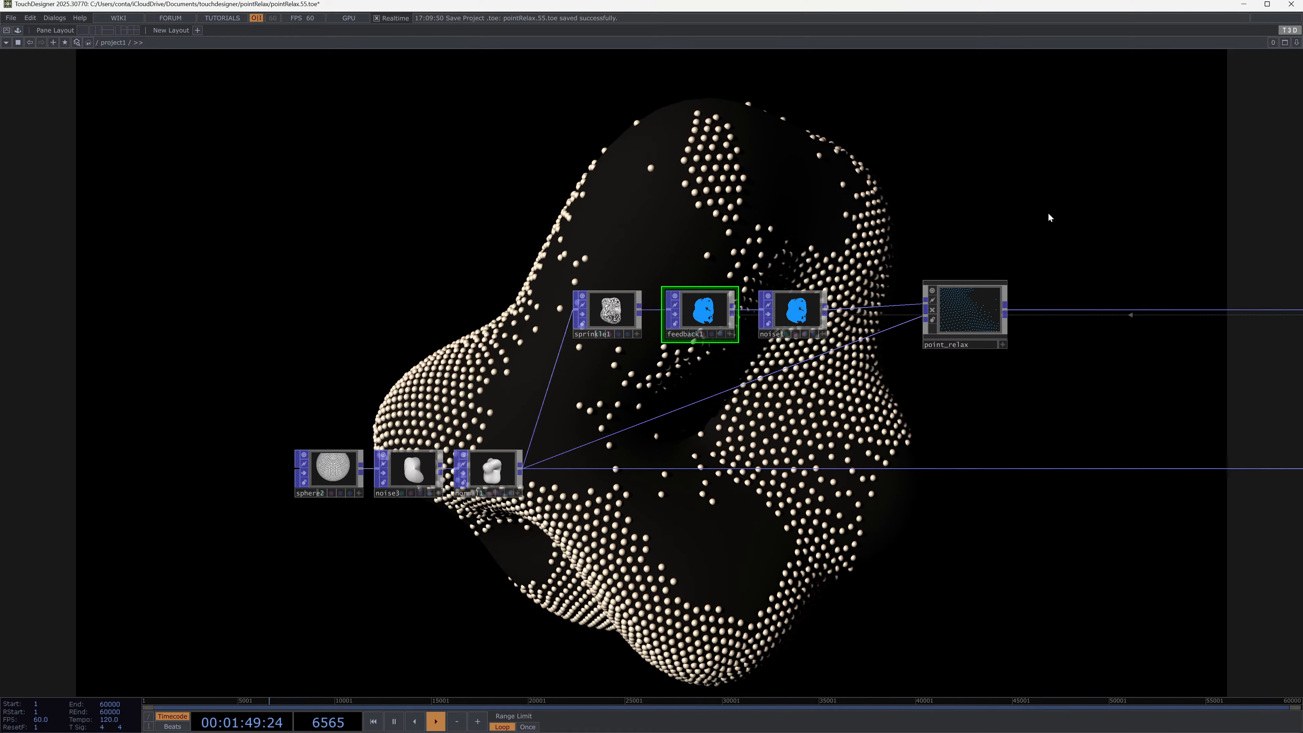
# Step: Examine the network around point_relax and inspect noise1's parameters, including the expression behind its Amplitude
pyautogui.moveTo(1047, 216); pyautogui.dragTo(696, 267)
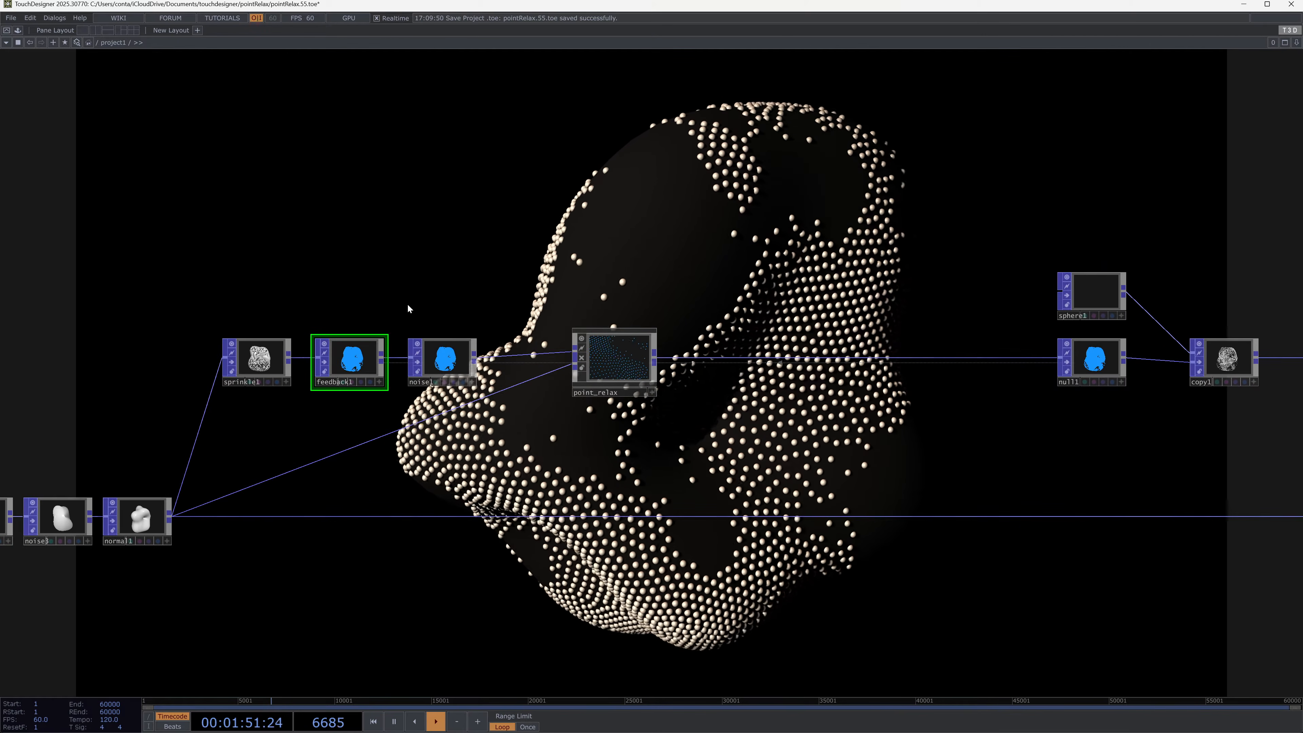
pyautogui.moveTo(407, 303); pyautogui.dragTo(667, 443, button='right')
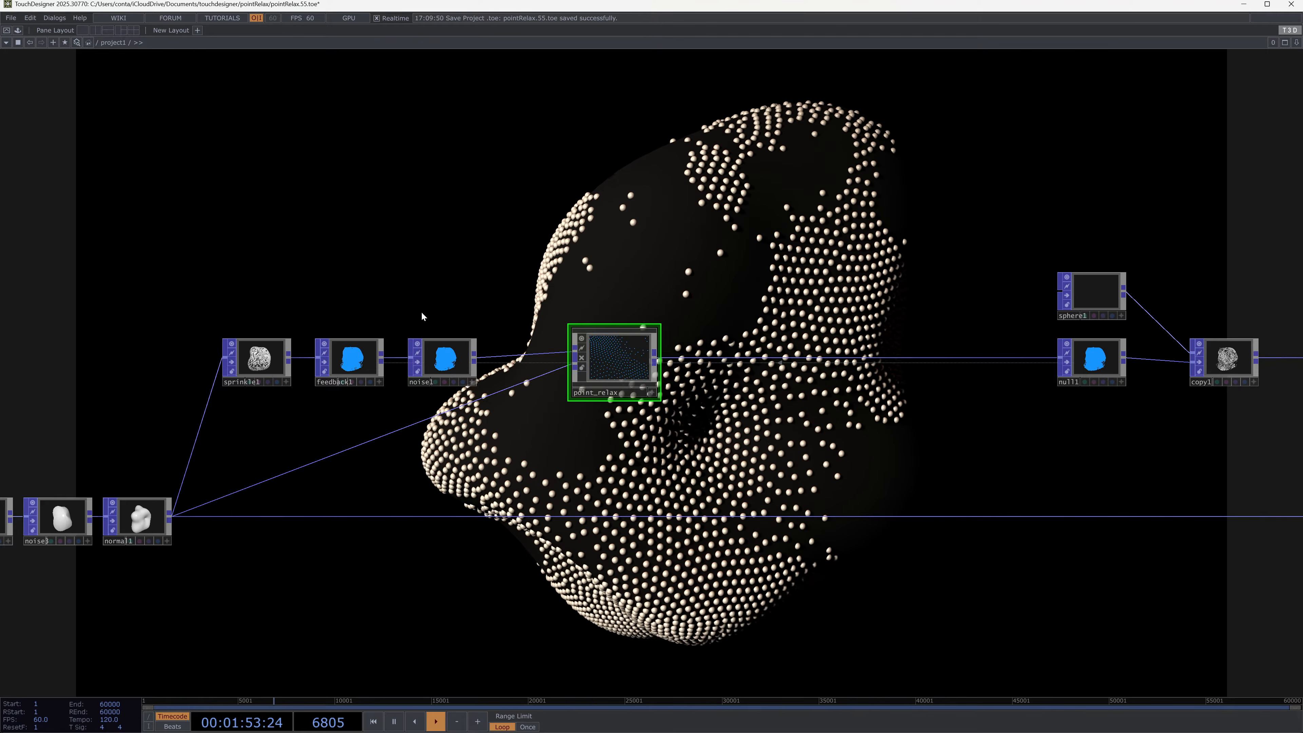
pyautogui.scroll(4, 431, 370)
pyautogui.click(441, 383)
pyautogui.scroll(5, 421, 380)
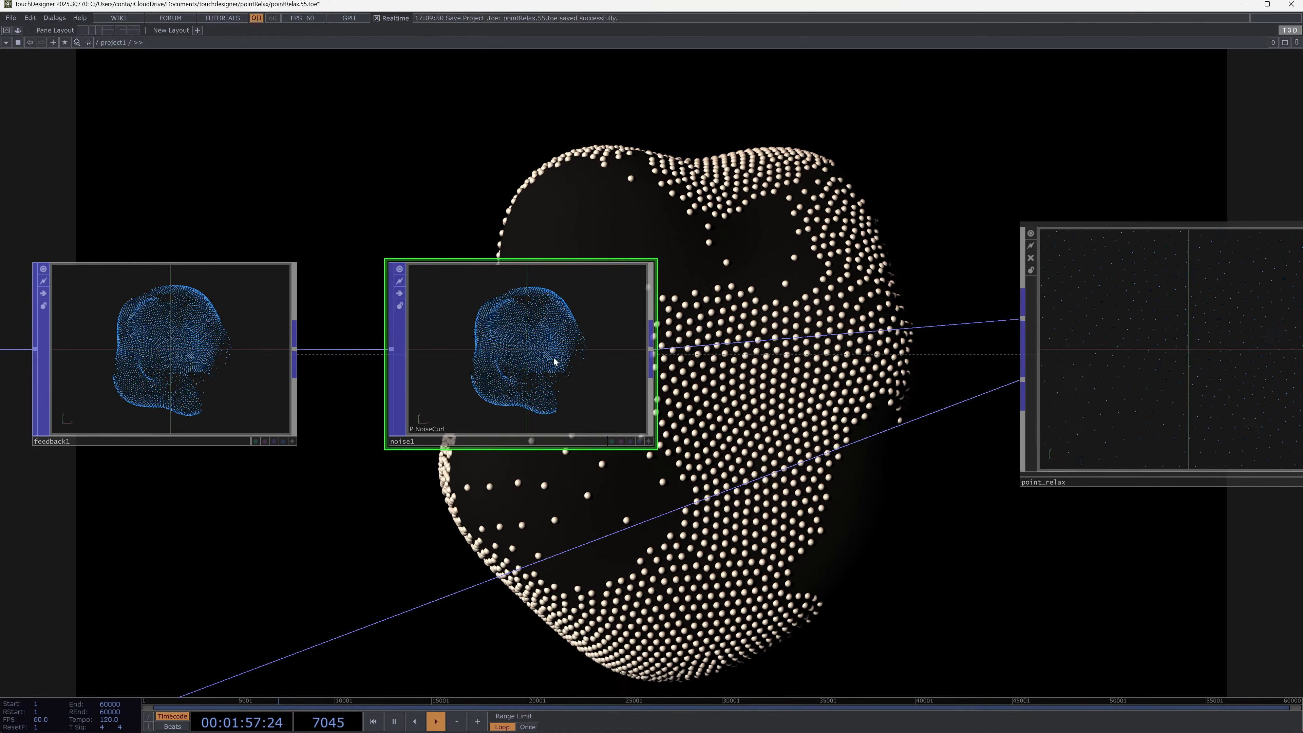
pyautogui.moveTo(742, 202); pyautogui.dragTo(733, 229)
pyautogui.press('p')
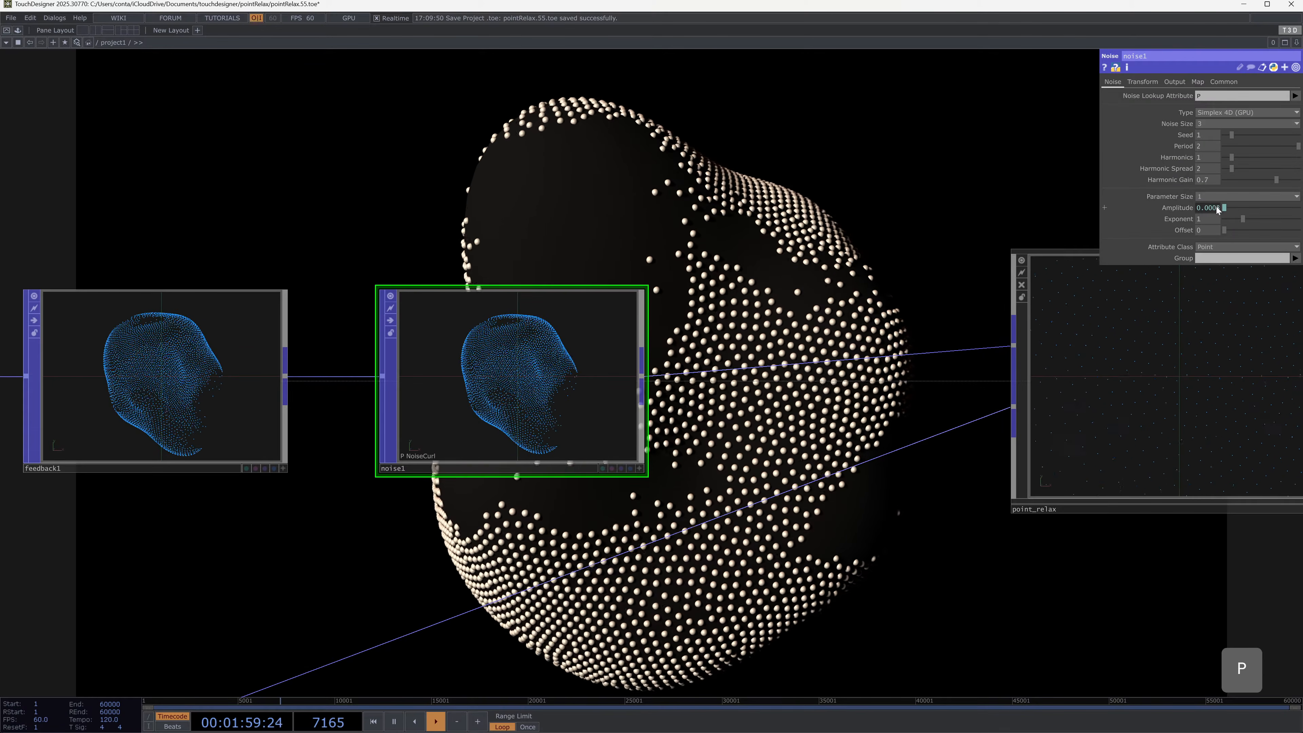
pyautogui.click(1180, 208)
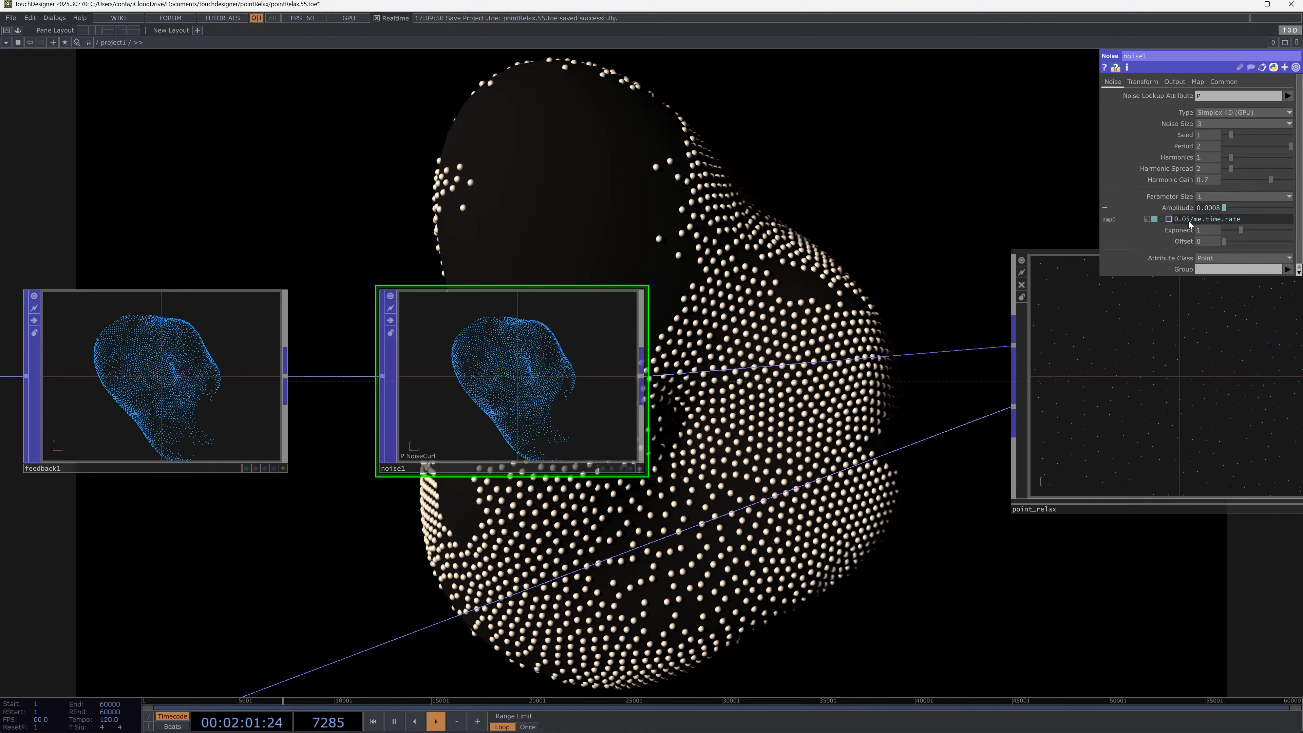
# Step: Bypass the noise1 node to compare the point motion without it, and re-enable it
pyautogui.press('b')
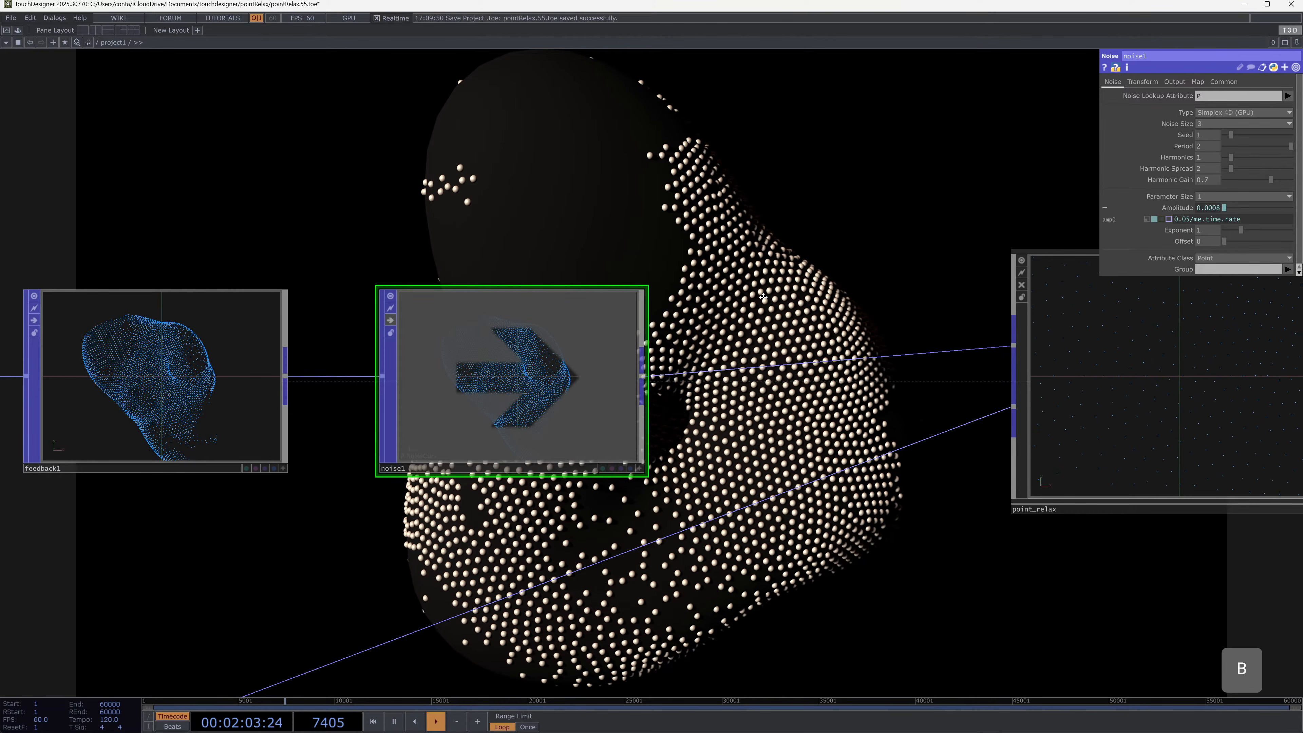
pyautogui.moveTo(792, 190); pyautogui.dragTo(719, 403)
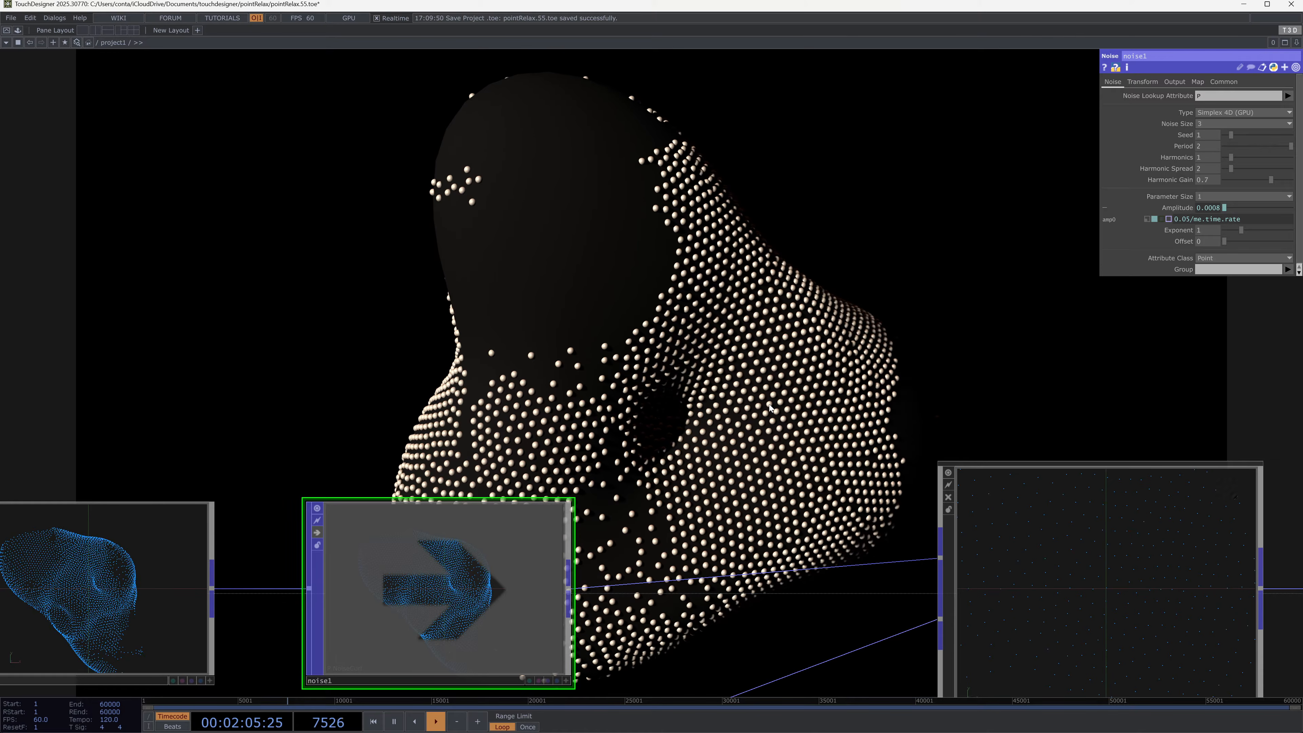
pyautogui.scroll(-4, 769, 407)
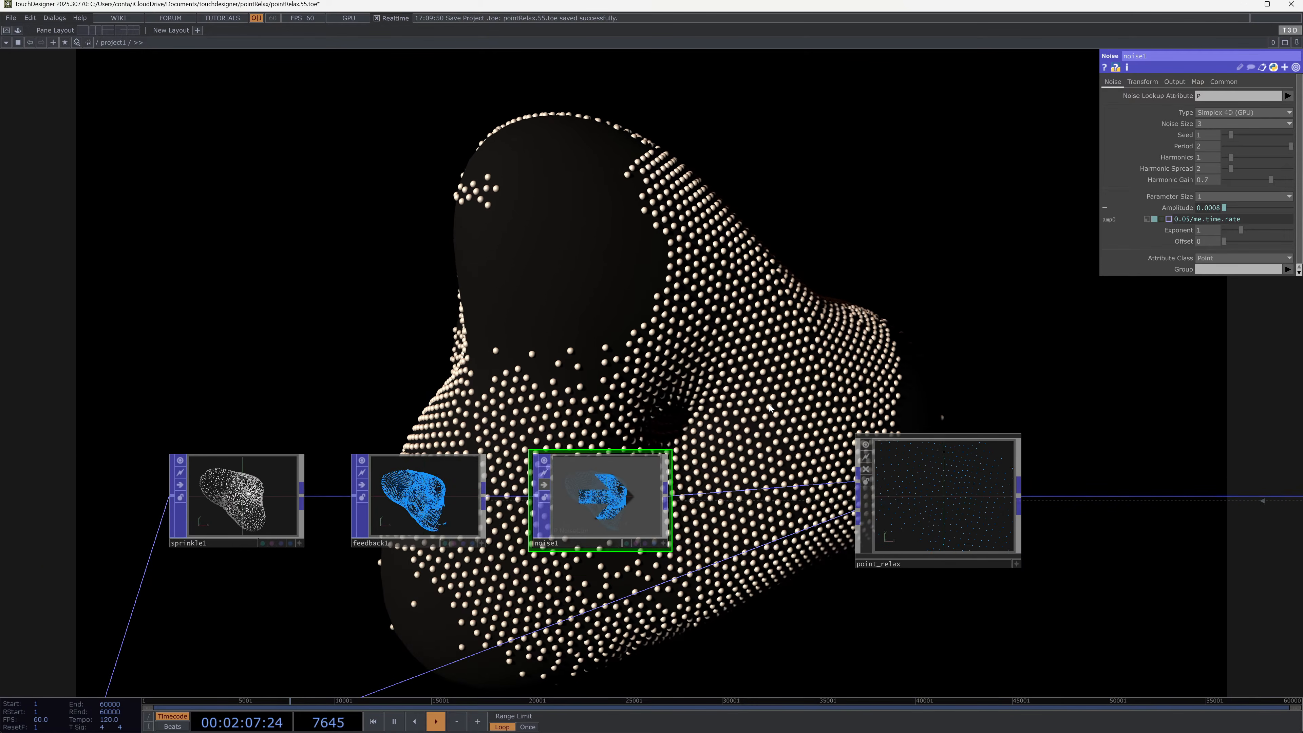
pyautogui.press('b')
# Step: Inspect the point_relax component's parameters and view the rendered output in perform mode before returning to the network
pyautogui.click(942, 480)
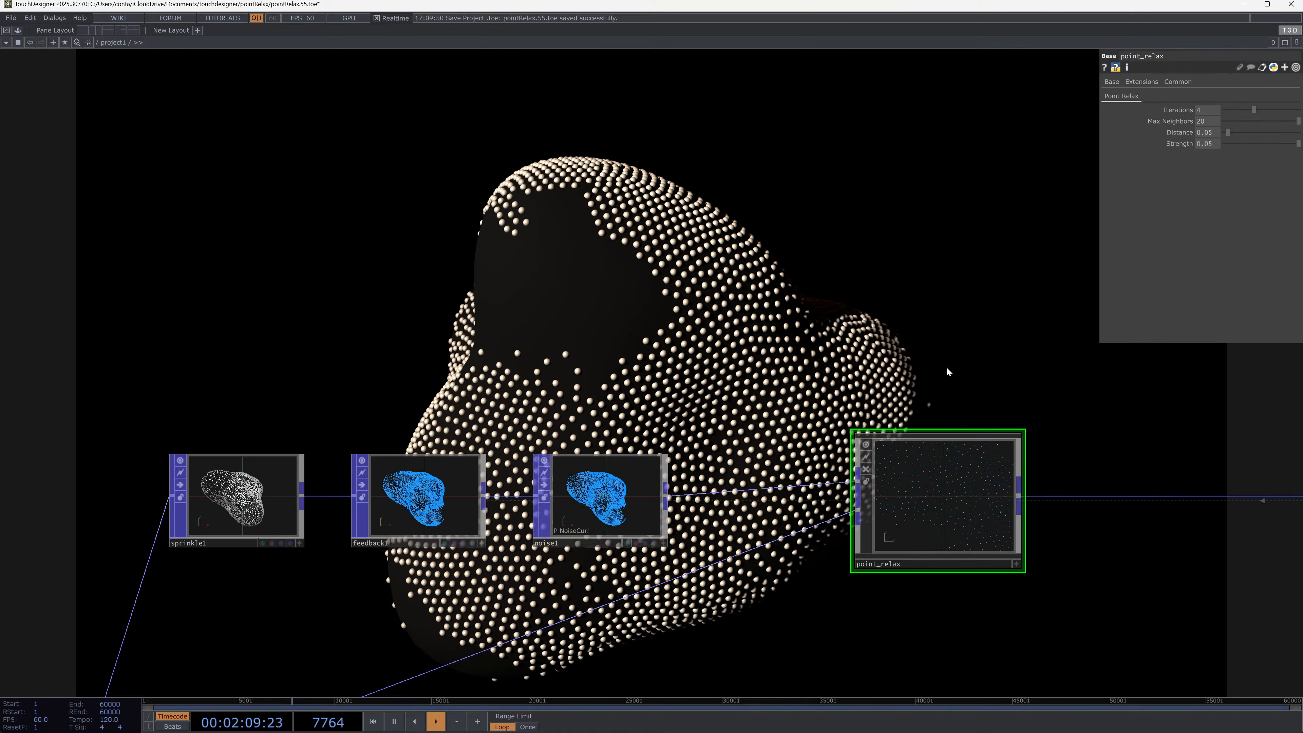
pyautogui.moveTo(945, 366); pyautogui.dragTo(809, 386)
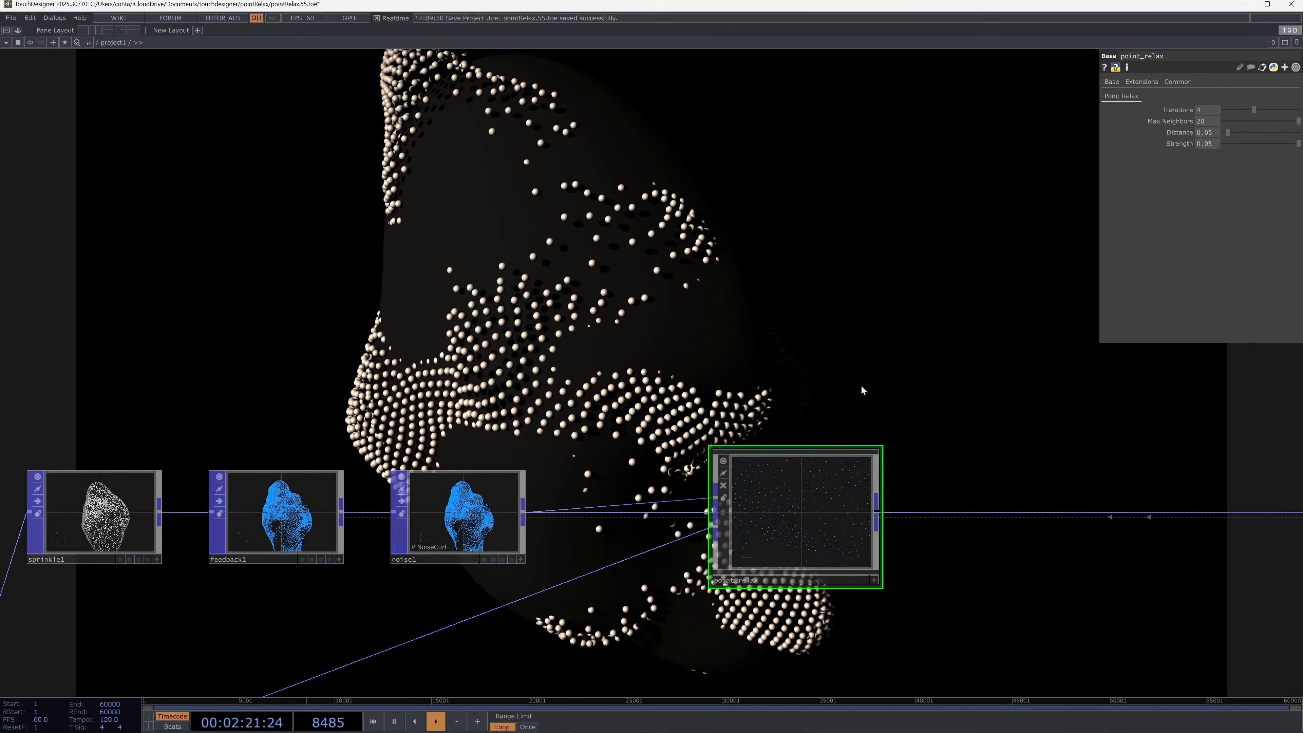
pyautogui.press('F1')
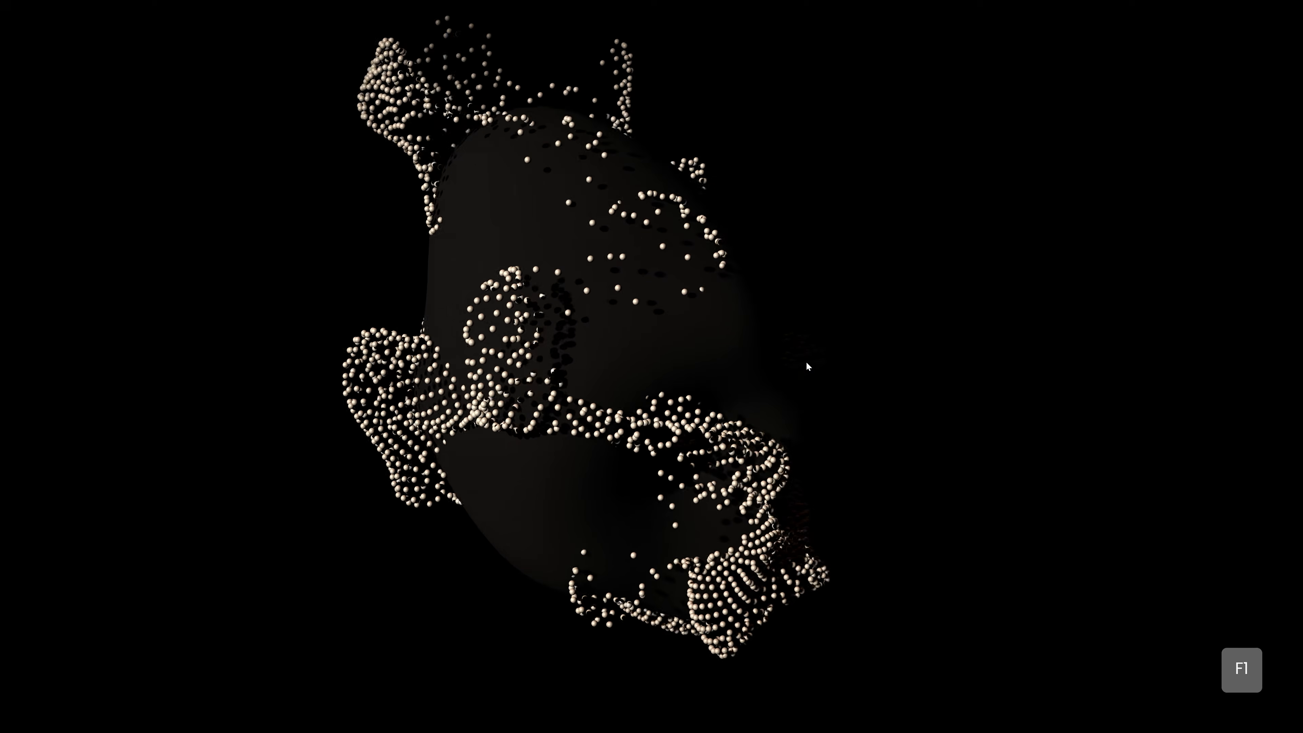
pyautogui.press('Escape')
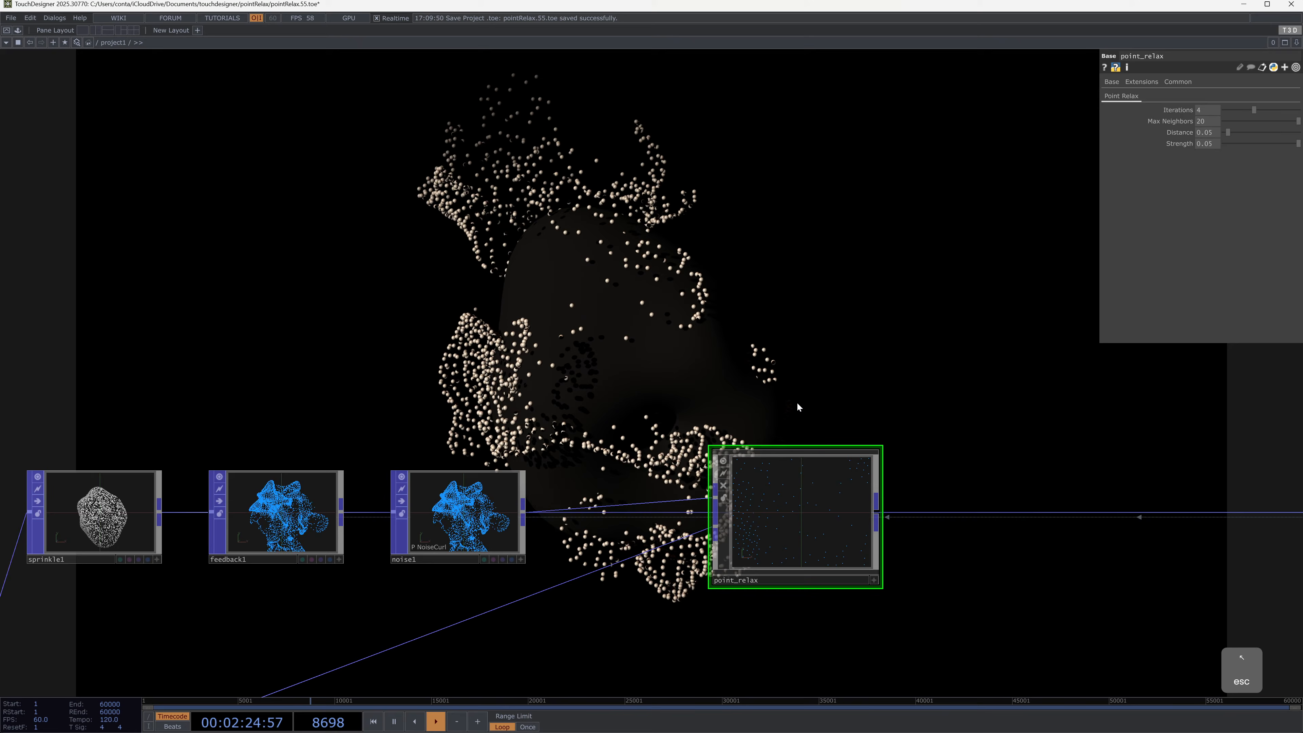
# Step: Examine the chain from point_relax through the null, sphere copy, geometry and material nodes to the full-screen render
pyautogui.click(902, 511)
pyautogui.moveTo(878, 357); pyautogui.dragTo(660, 324)
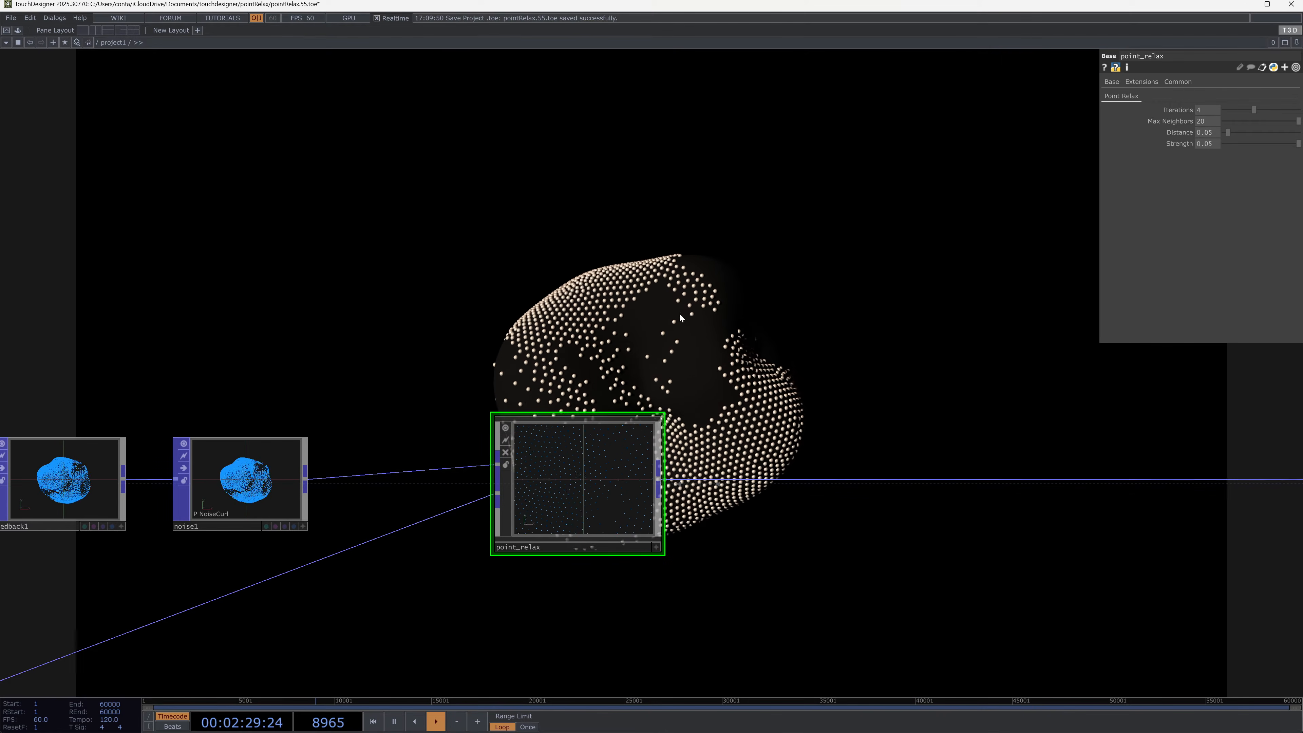
pyautogui.moveTo(1015, 399); pyautogui.dragTo(550, 291)
pyautogui.scroll(-6, 551, 291)
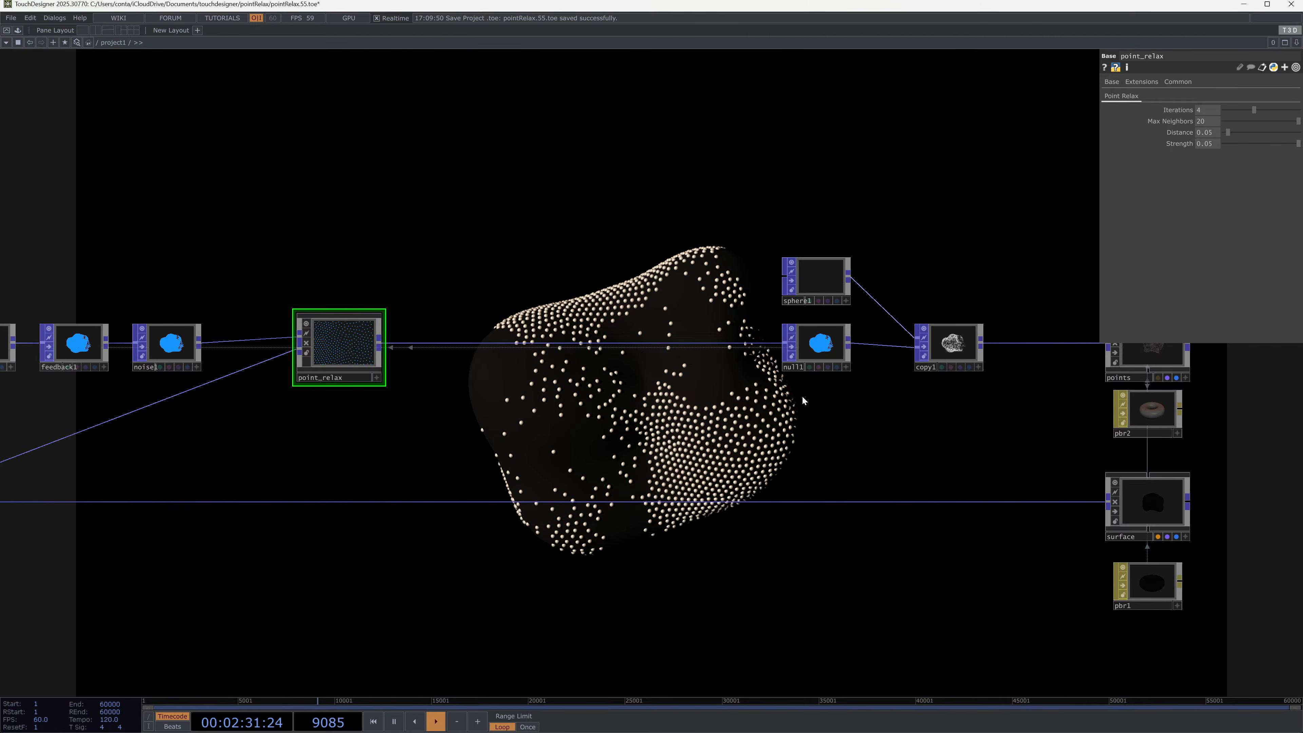
pyautogui.moveTo(936, 413); pyautogui.dragTo(739, 446)
pyautogui.scroll(3, 750, 365)
pyautogui.scroll(3, 750, 365)
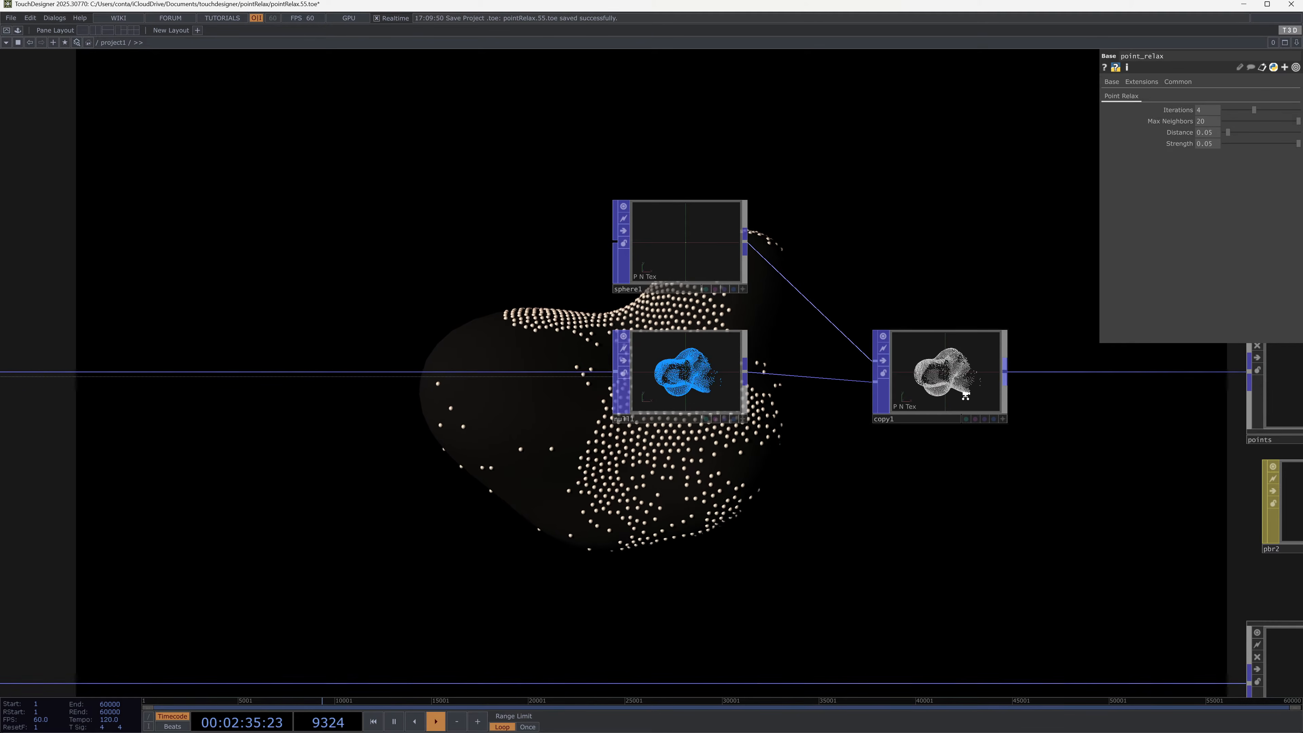
pyautogui.scroll(5, 959, 391)
pyautogui.scroll(-3, 729, 328)
pyautogui.scroll(-3, 713, 323)
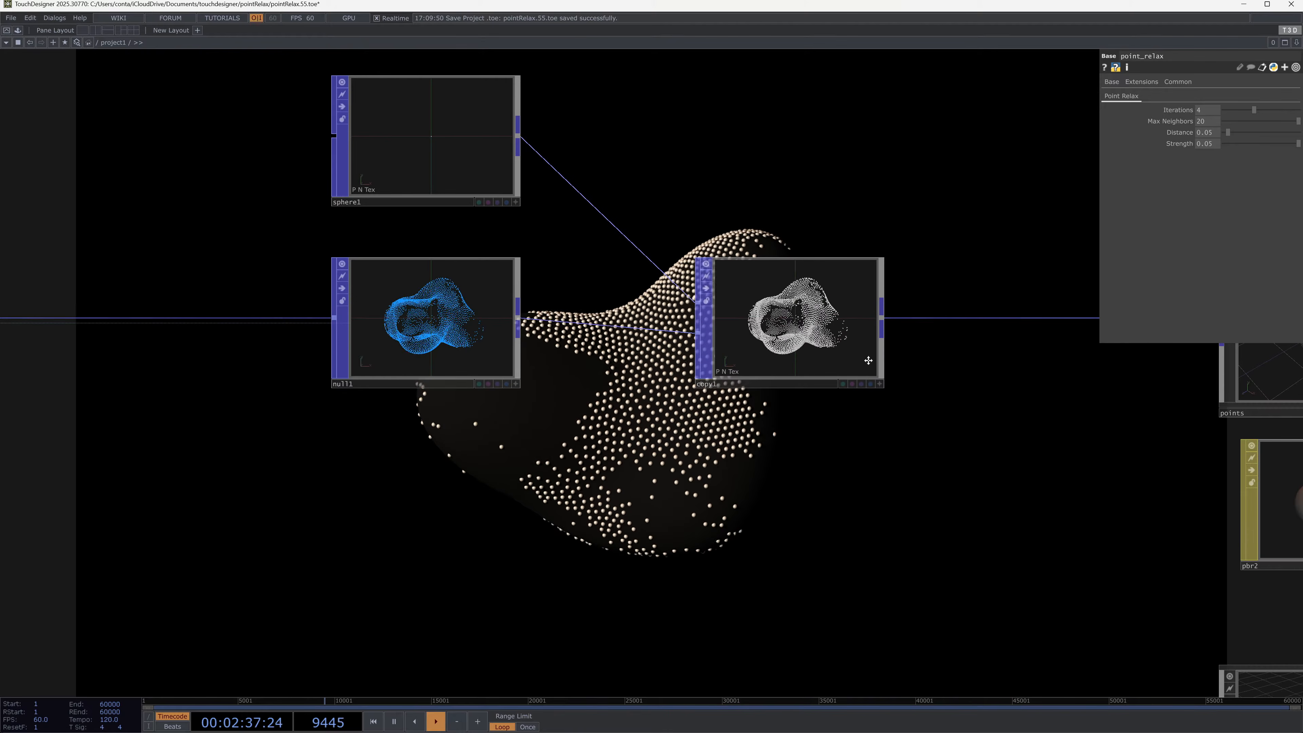
pyautogui.moveTo(913, 391); pyautogui.dragTo(608, 198)
pyautogui.moveTo(770, 227); pyautogui.dragTo(501, 286)
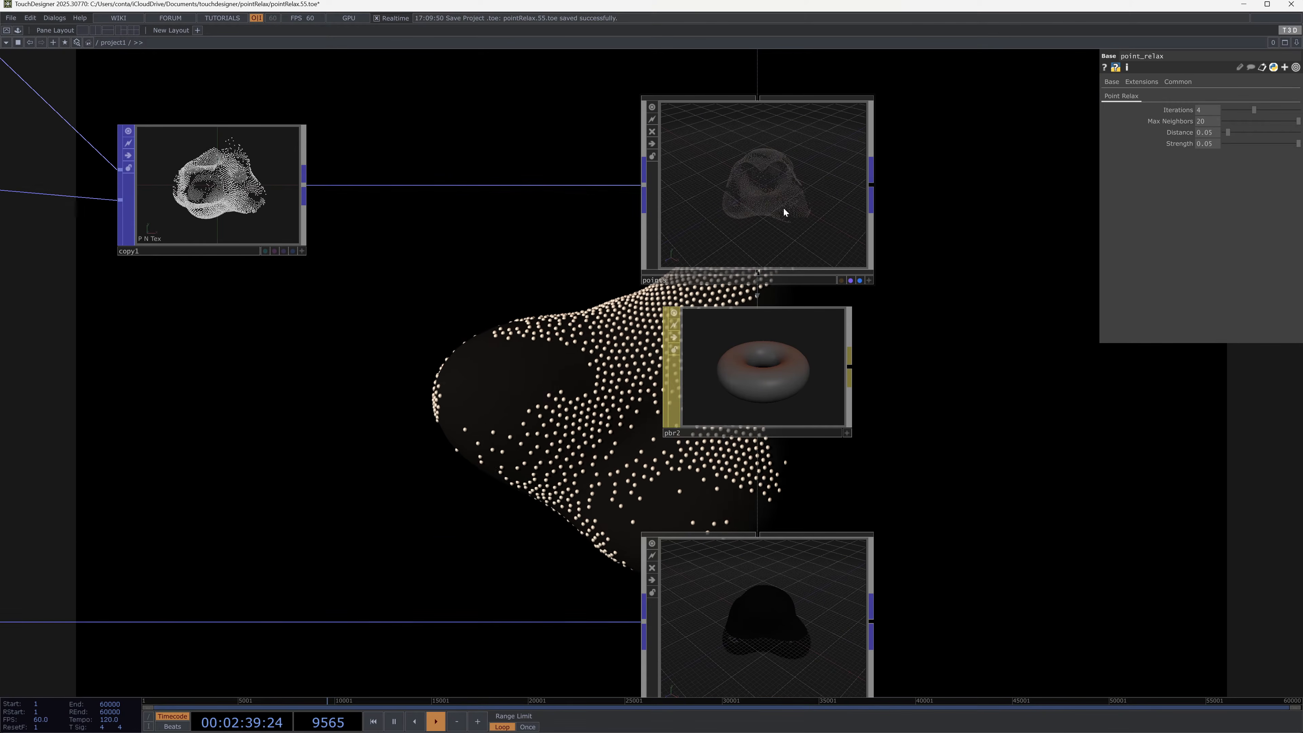
pyautogui.moveTo(950, 318); pyautogui.dragTo(917, 148)
pyautogui.scroll(-2, 721, 499)
pyautogui.scroll(-4, 721, 499)
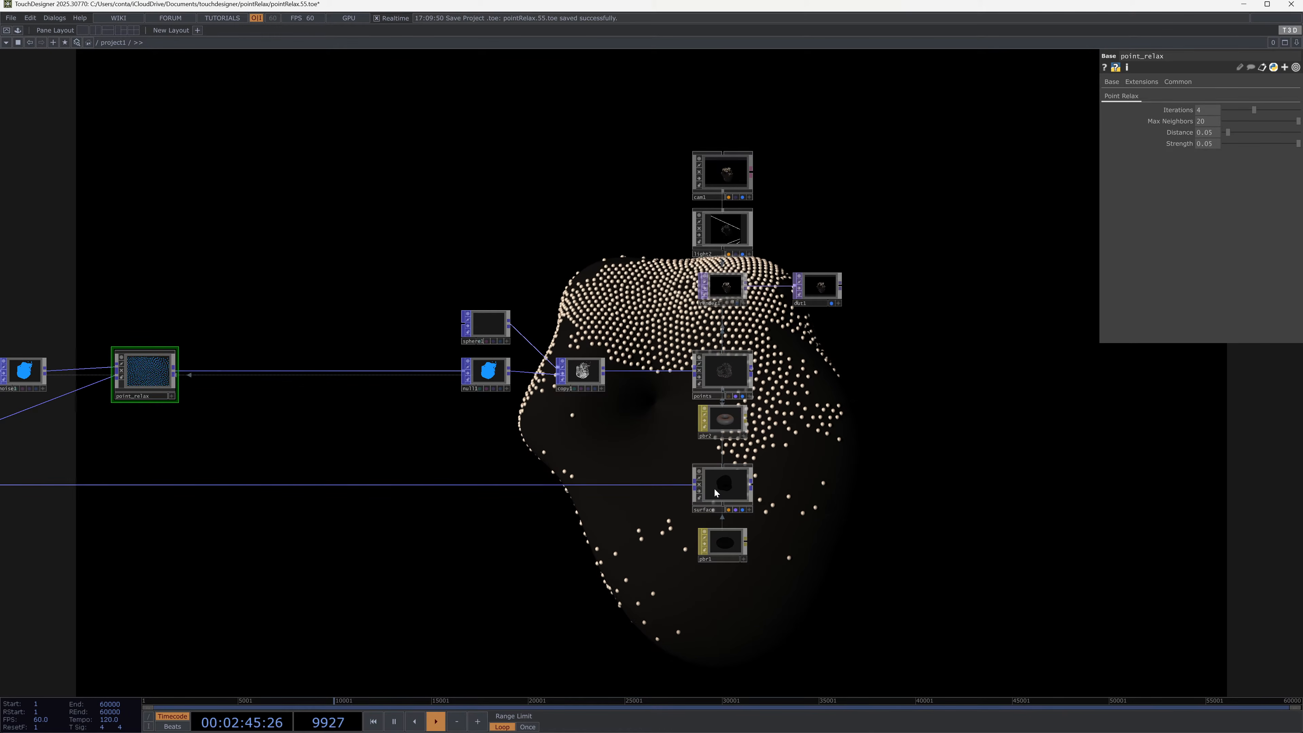
pyautogui.scroll(-4, 523, 243)
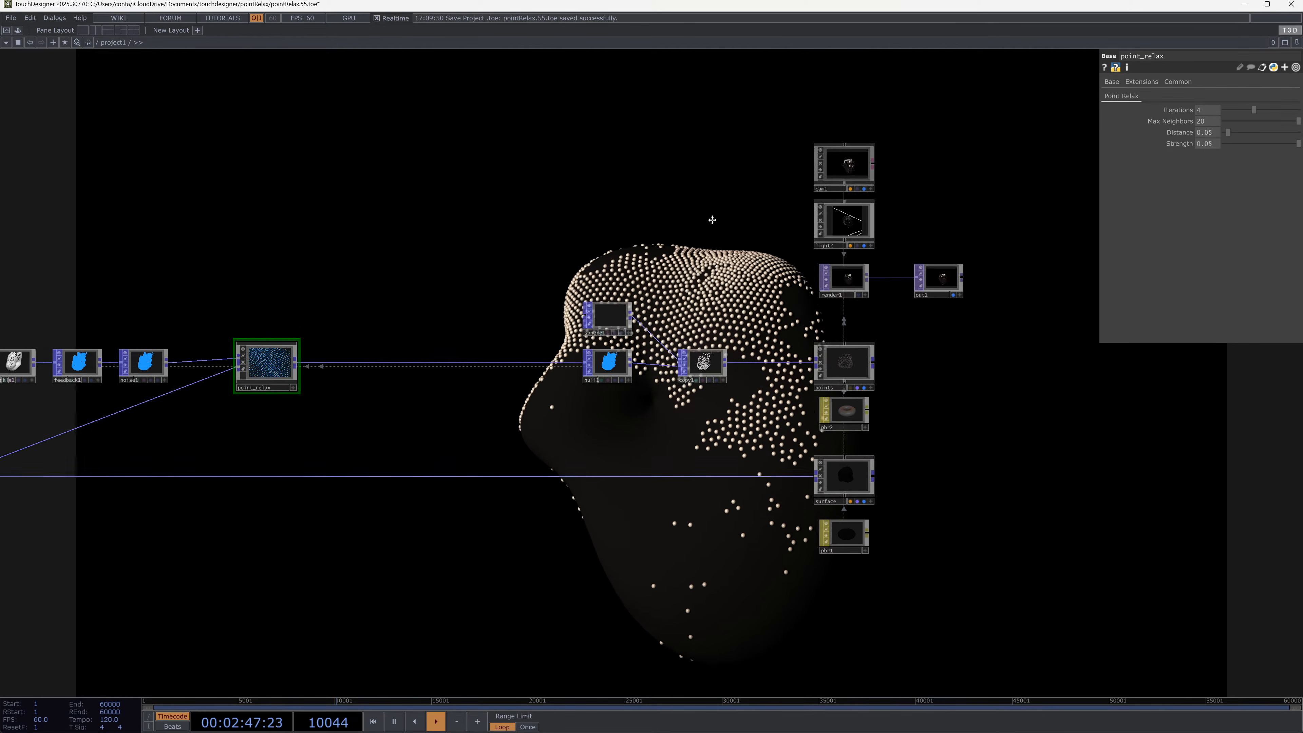
pyautogui.press('F1')
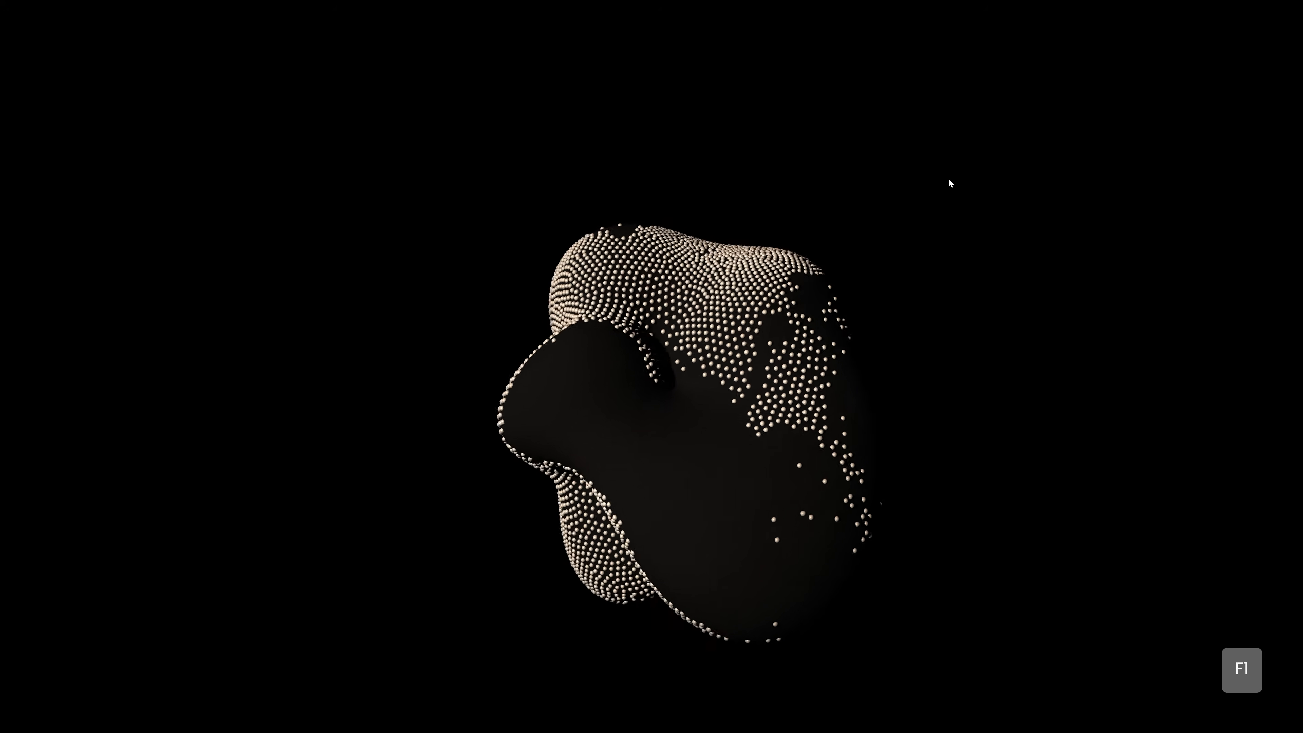
pyautogui.press('Escape')
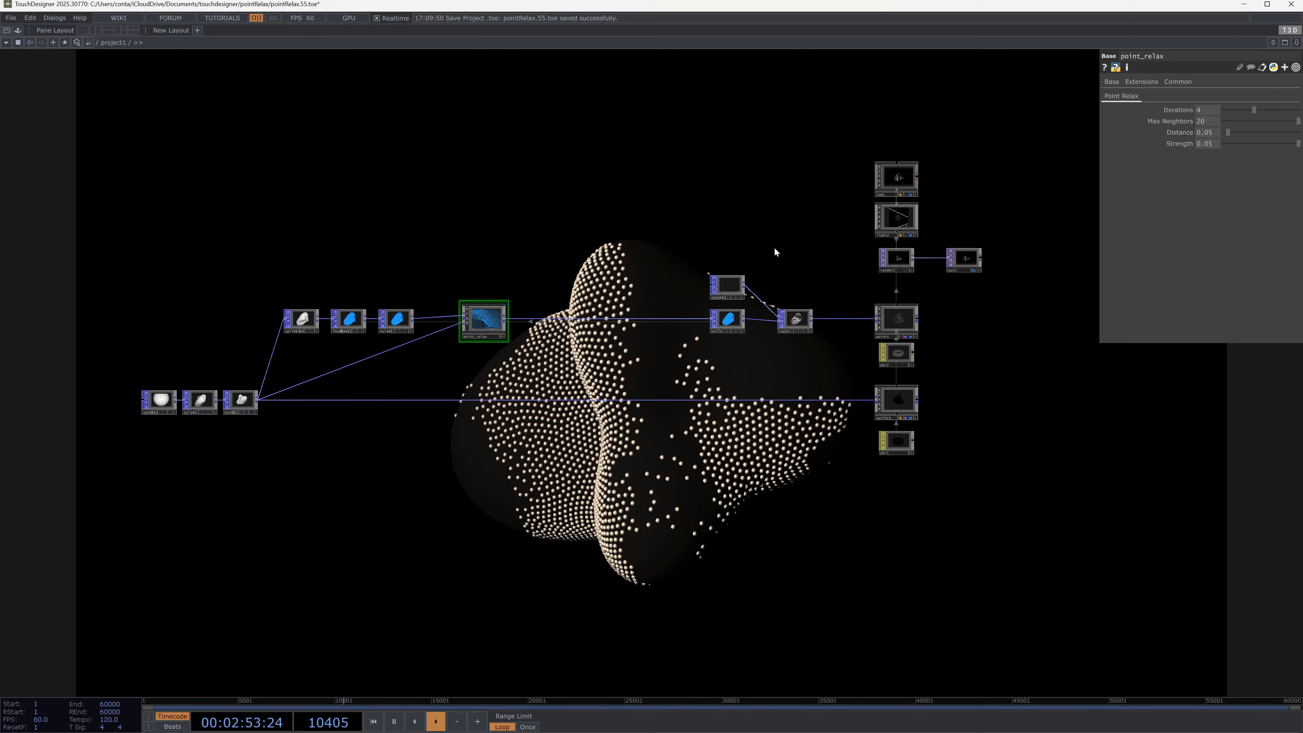
# Step: Delete every operator in the network except the point_relax component
pyautogui.moveTo(57, 275); pyautogui.dragTo(451, 483)
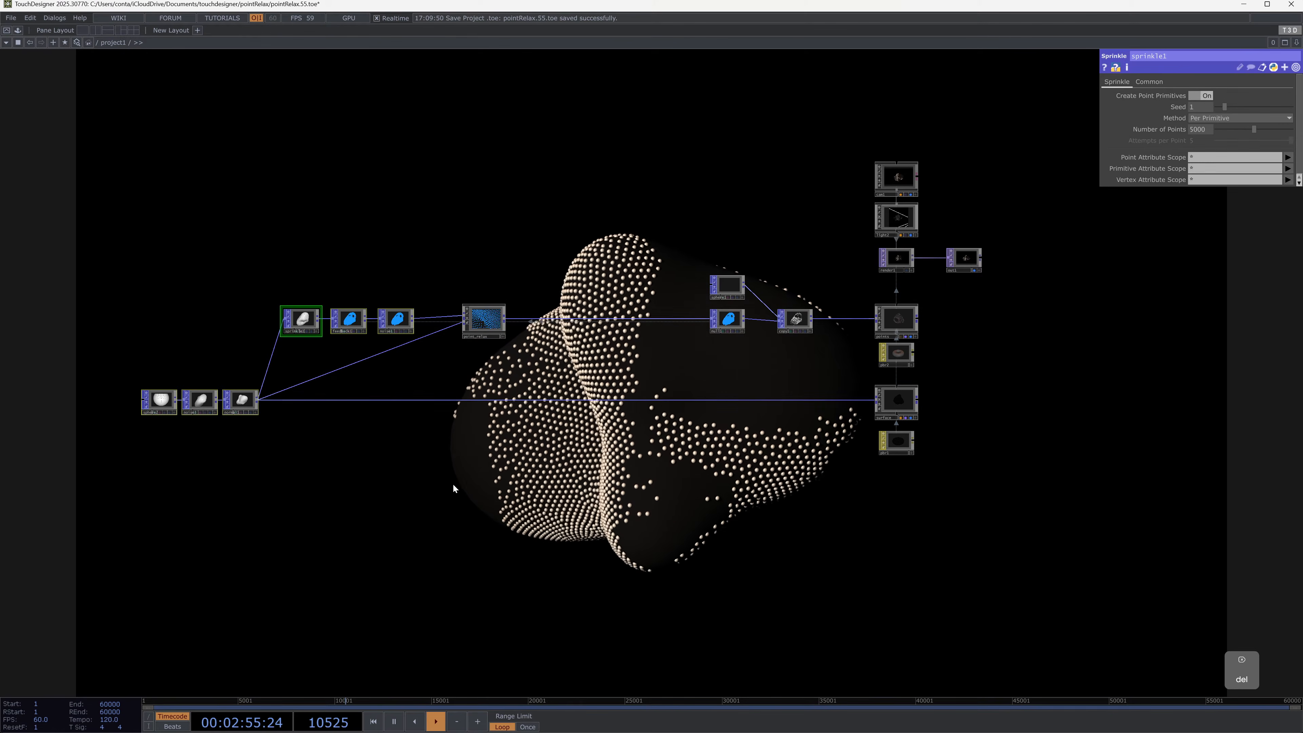
pyautogui.press('Delete')
pyautogui.moveTo(1019, 527); pyautogui.dragTo(1018, 526)
pyautogui.press('Delete')
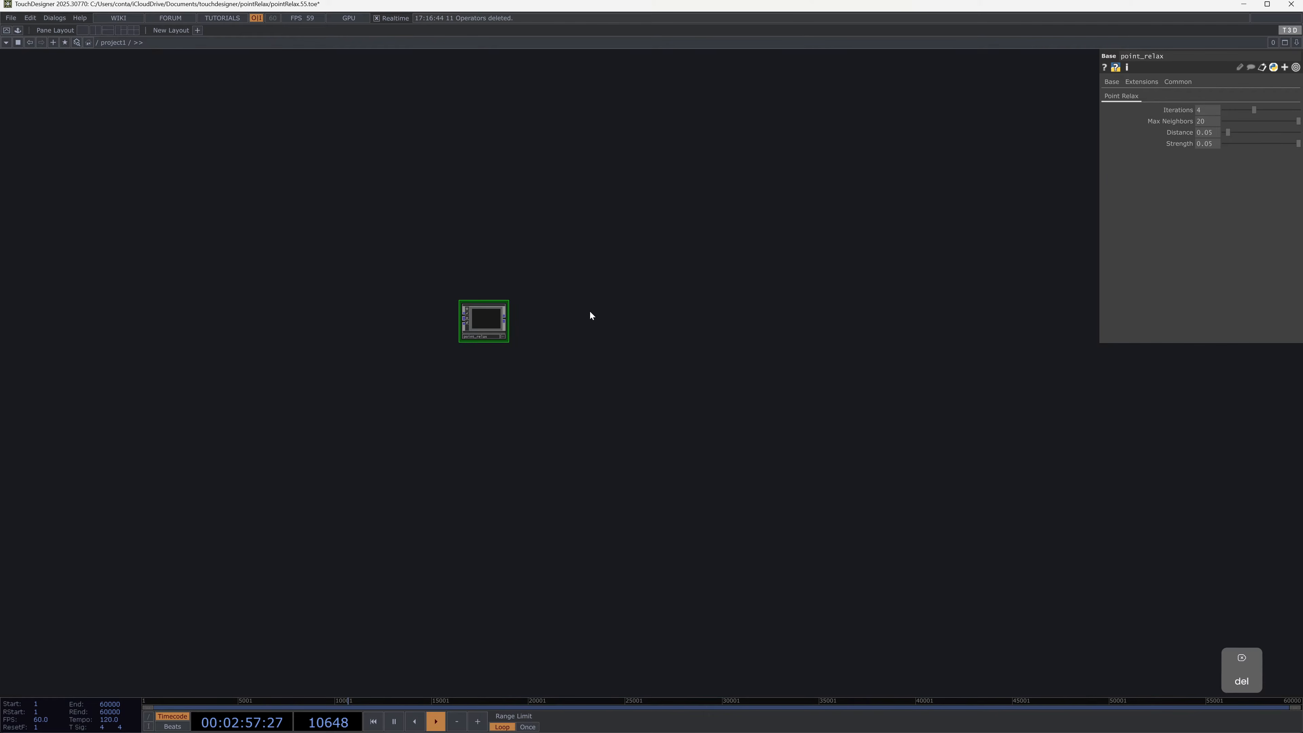
# Step: Add a Sphere POP to the emptied network, away from the point_relax component
pyautogui.moveTo(473, 323); pyautogui.dragTo(459, 249)
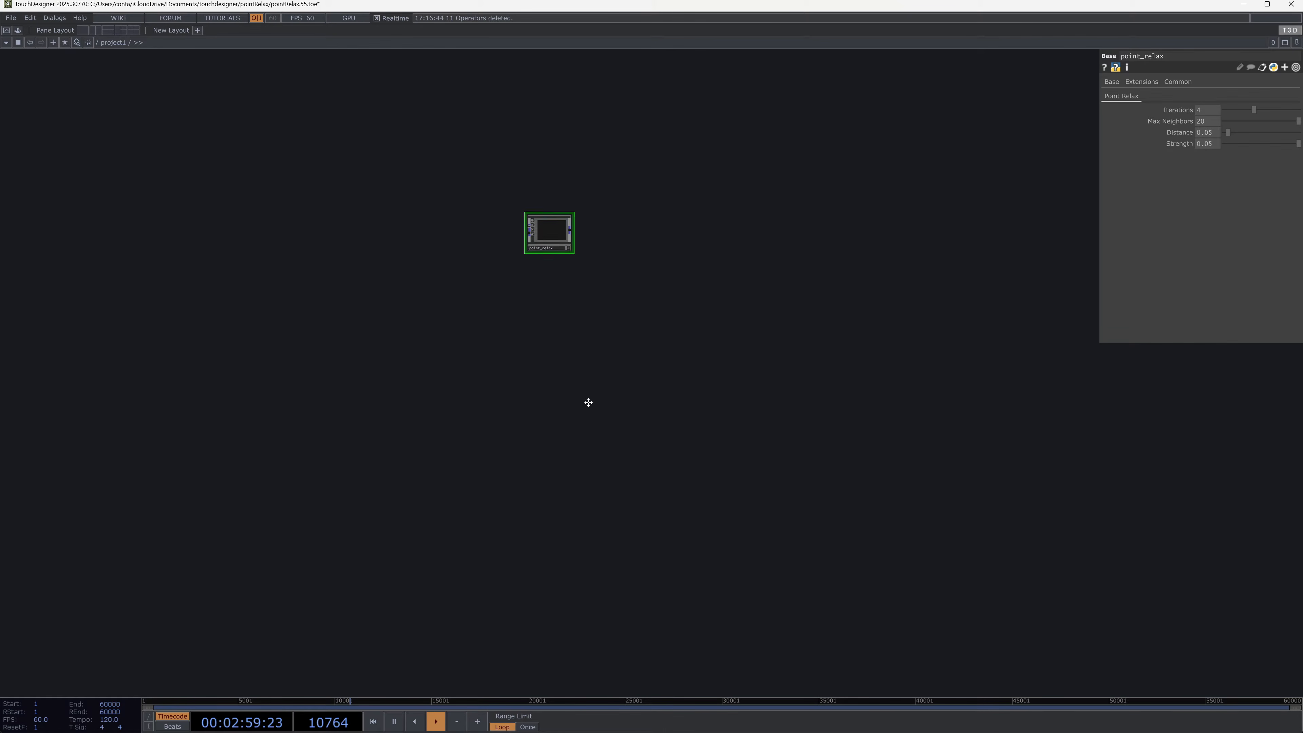
pyautogui.press('Tab')
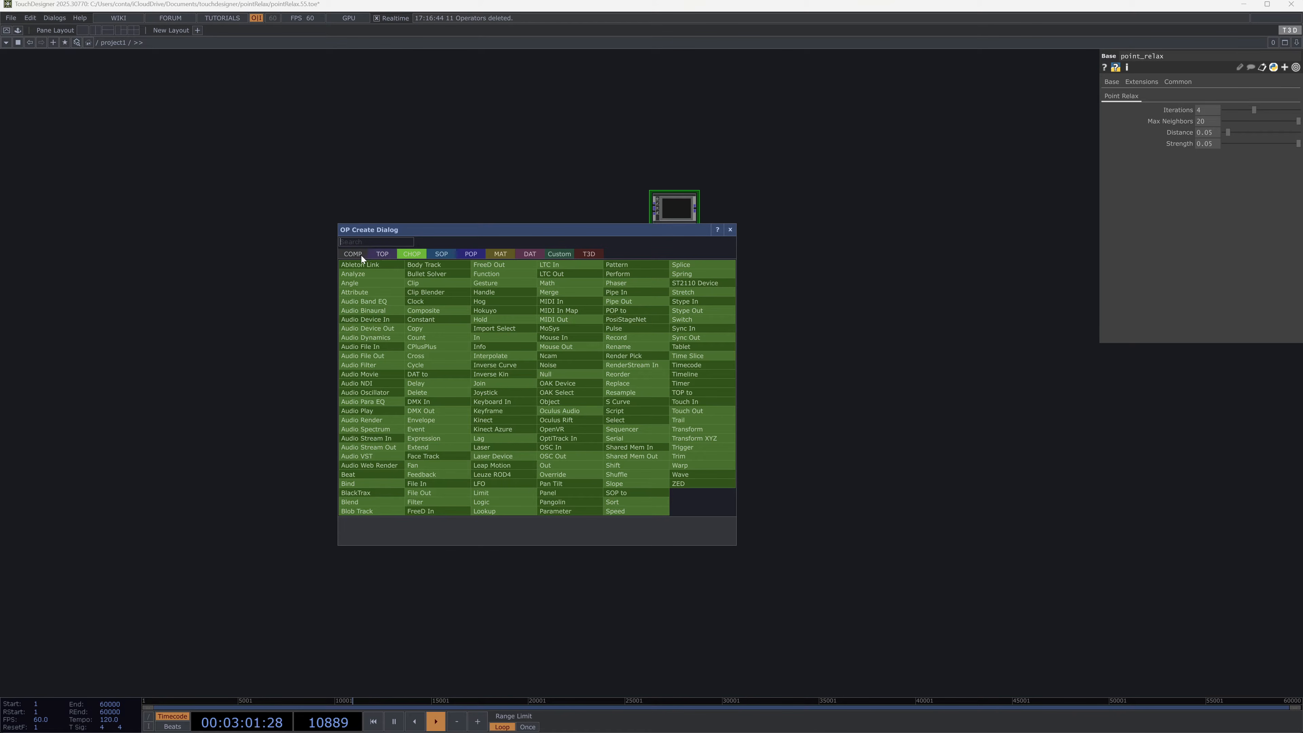
pyautogui.click(471, 254)
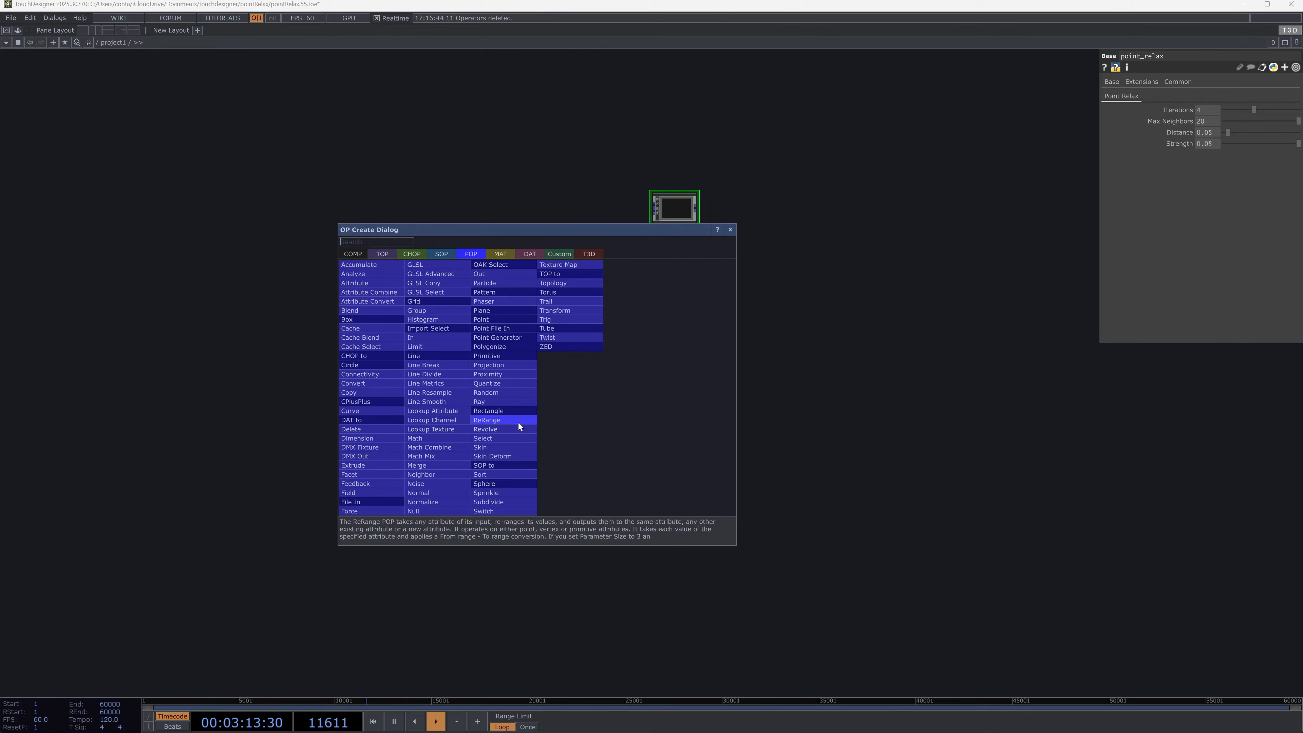
pyautogui.write('sphere')
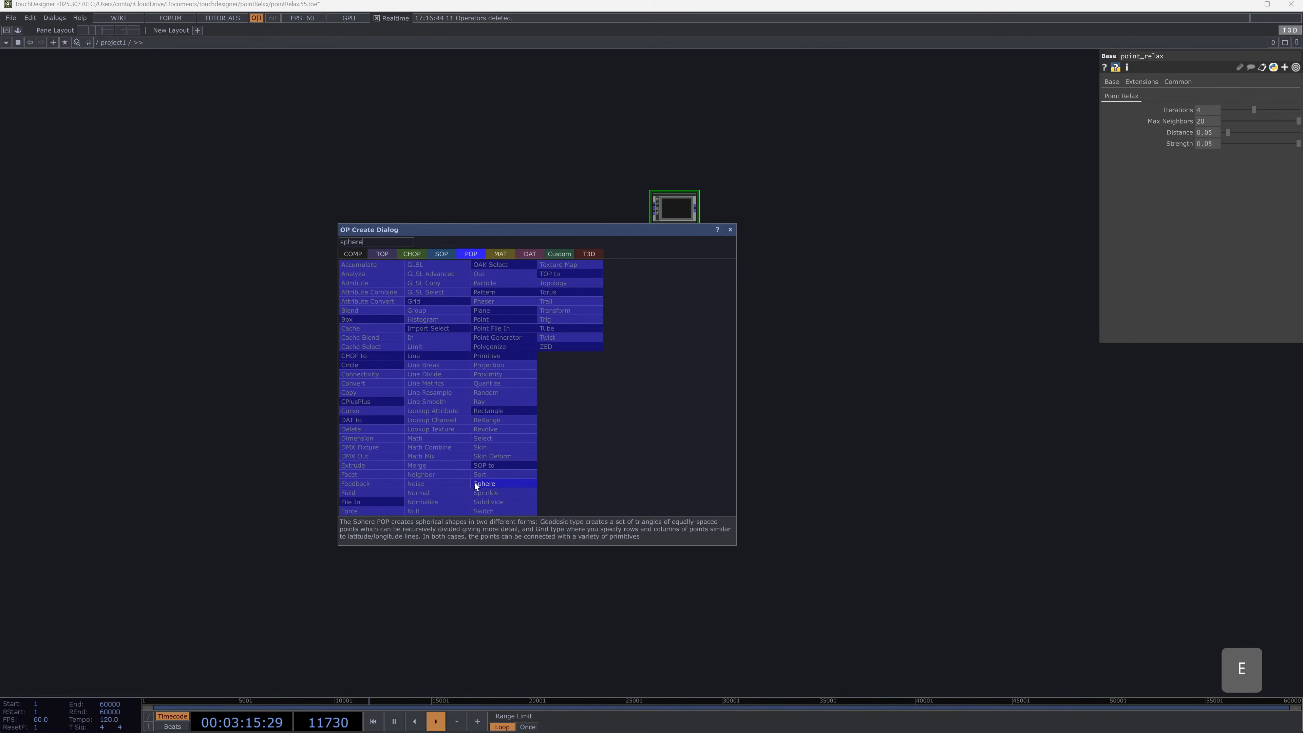
pyautogui.click(475, 483)
pyautogui.click(438, 374)
# Step: Show the sphere1 node's geometry as a wireframe in its viewer and inspect it up close
pyautogui.press('a')
pyautogui.press('w')
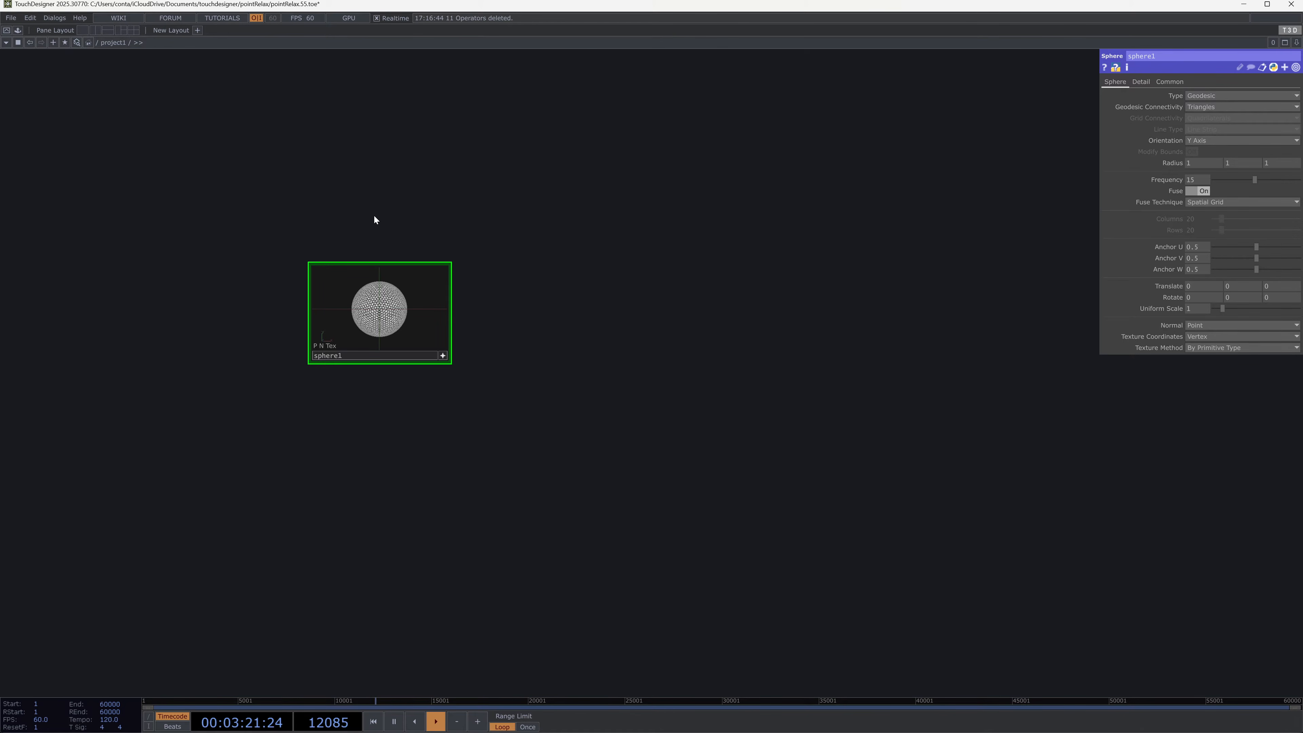
pyautogui.scroll(1, 314, 290)
pyautogui.scroll(3, 531, 309)
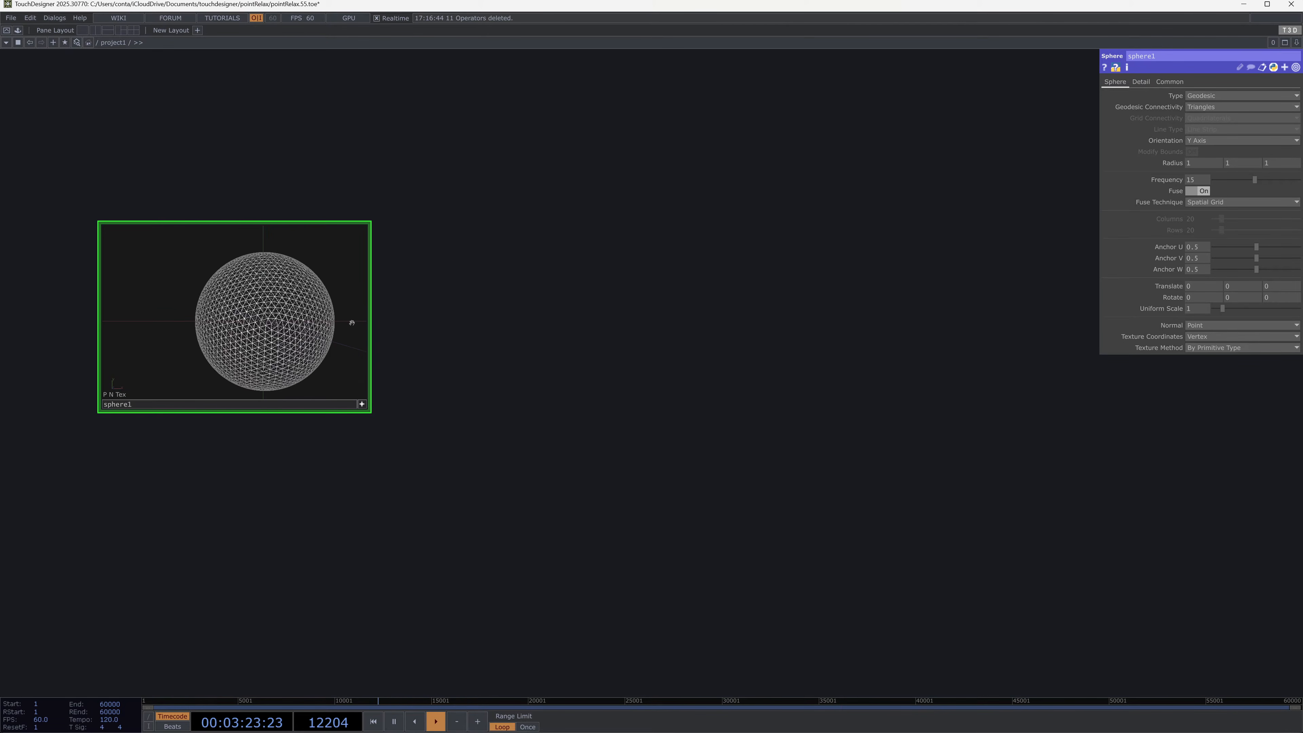
pyautogui.press('a')
# Step: Add a Noise POP connected to sphere1's output, preview its surface, and align the node in line with the sphere
pyautogui.rightClick(366, 311)
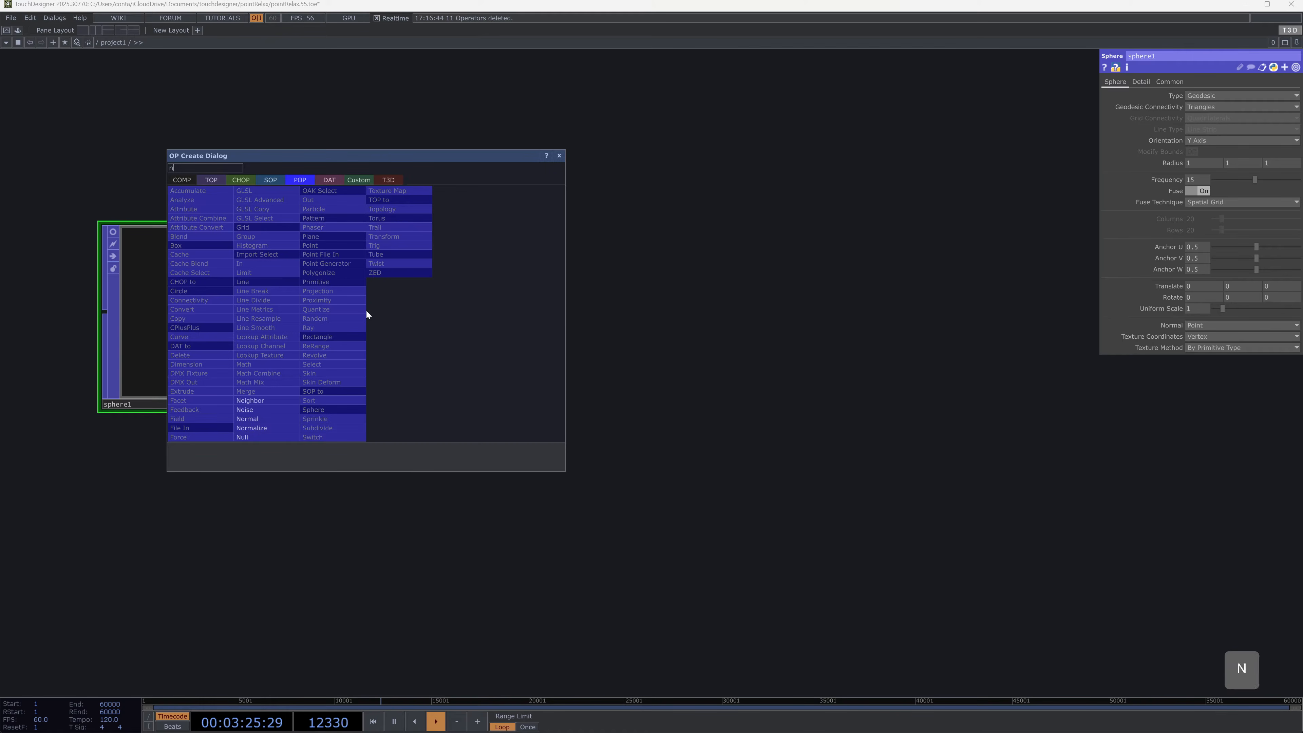
pyautogui.write('noi')
pyautogui.click(276, 409)
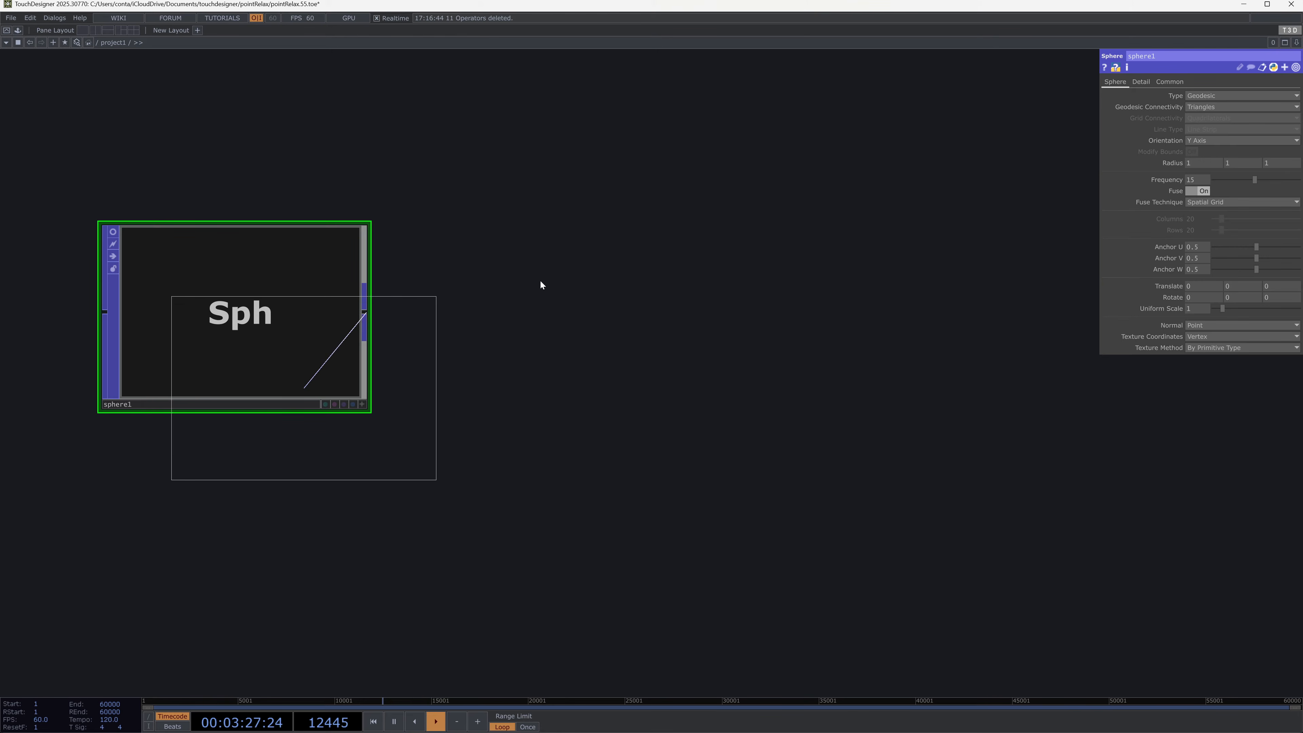
pyautogui.click(642, 265)
pyautogui.press('a')
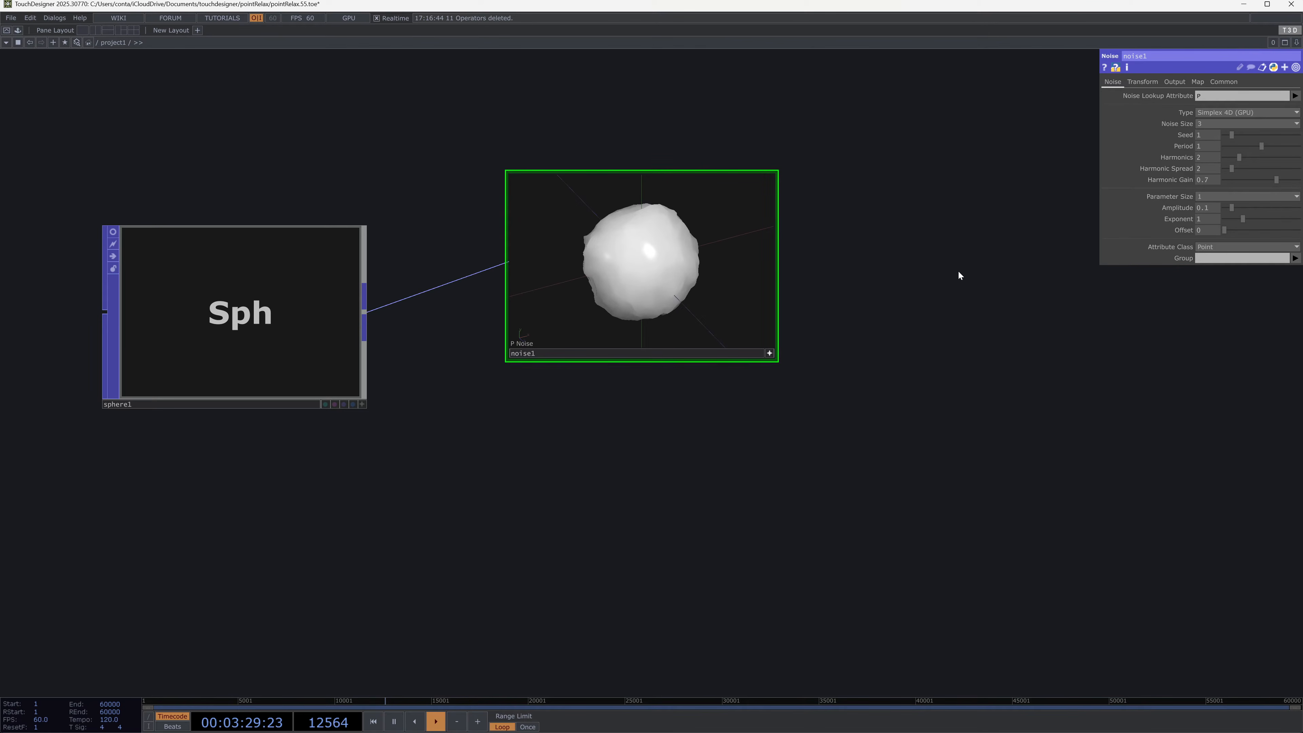
pyautogui.press('a')
pyautogui.moveTo(631, 246); pyautogui.dragTo(580, 297)
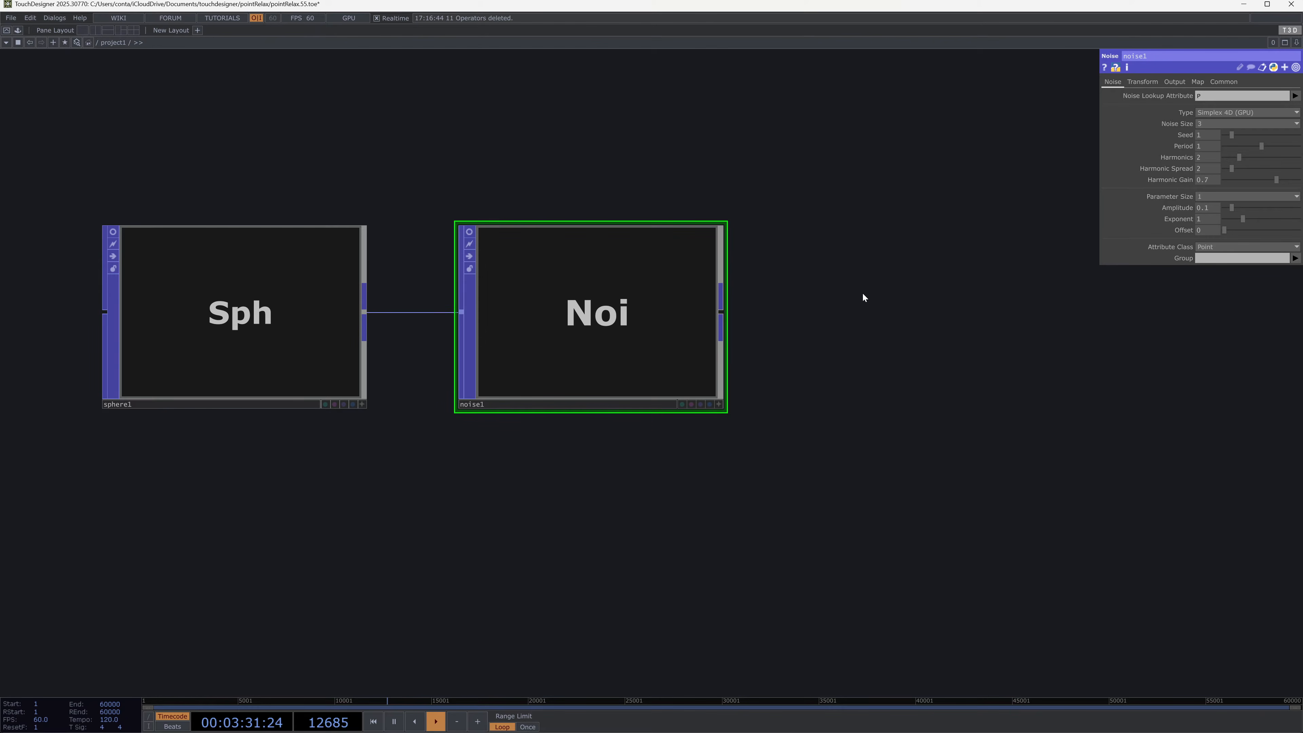
# Step: Review the Network page of the preferences and close the preferences
pyautogui.hotkey('alt', 'p')
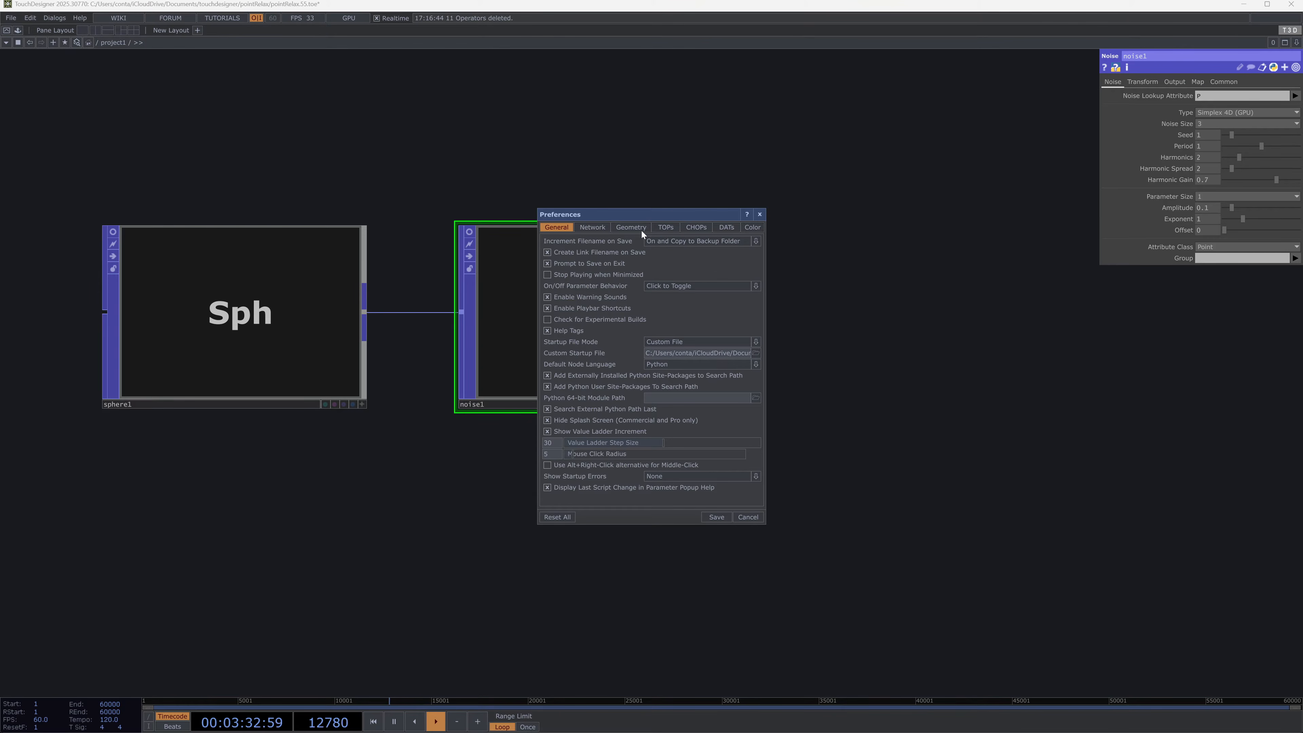
pyautogui.click(604, 227)
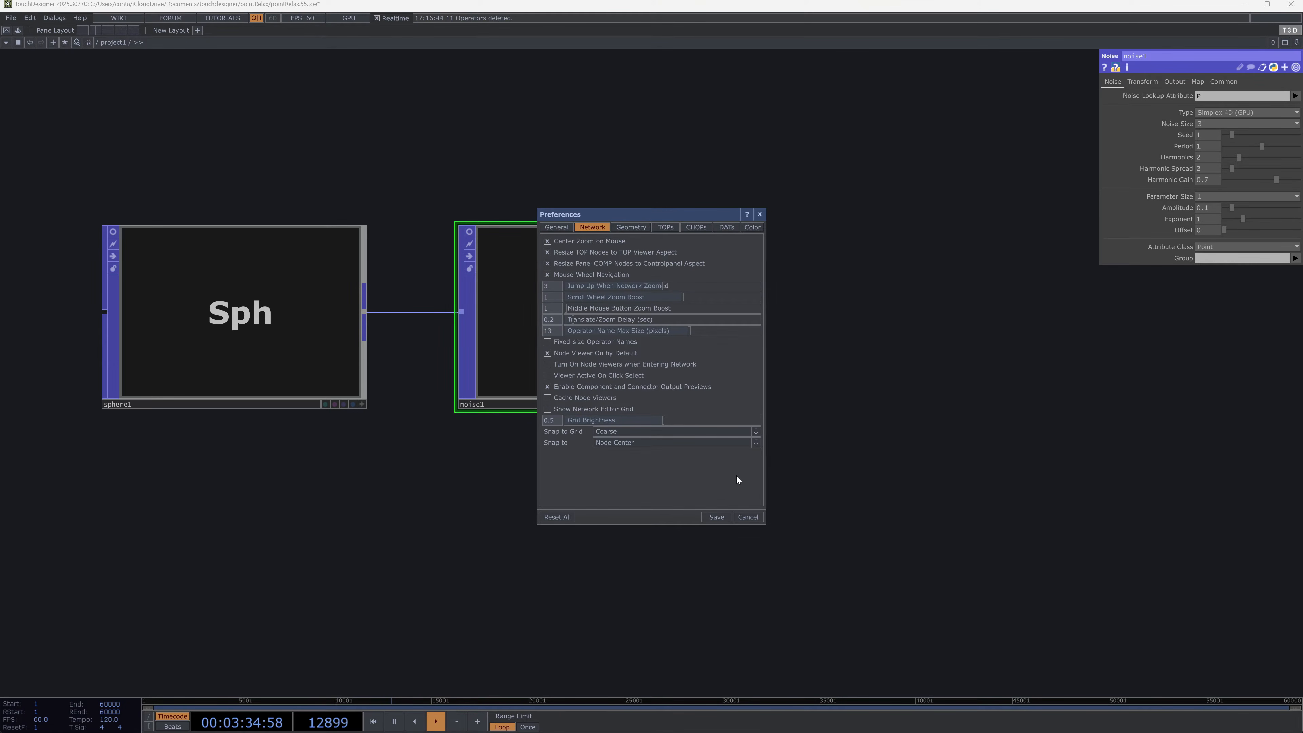
pyautogui.click(725, 518)
# Step: Set noise1's Amplitude to 0.5 and Harmonics to 0, and inspect the deformed sphere in its viewer
pyautogui.press('a')
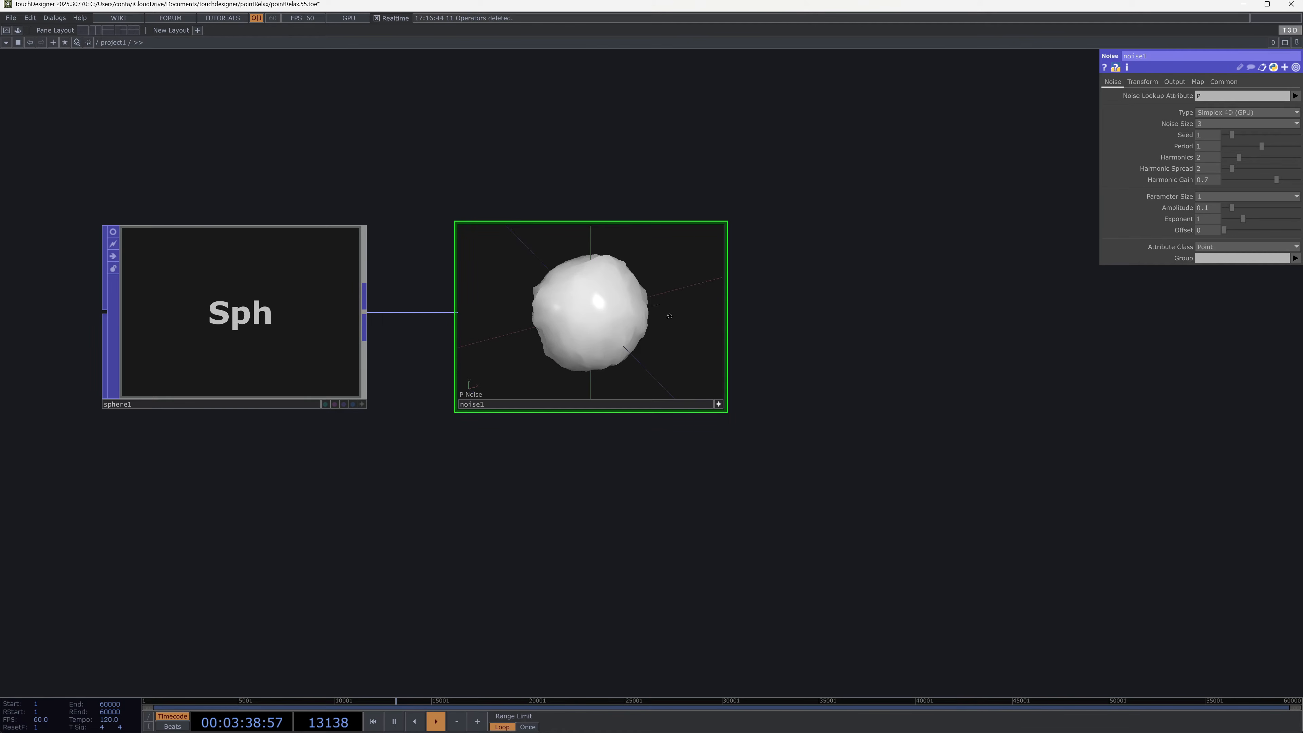
pyautogui.moveTo(1217, 210); pyautogui.dragTo(1205, 210)
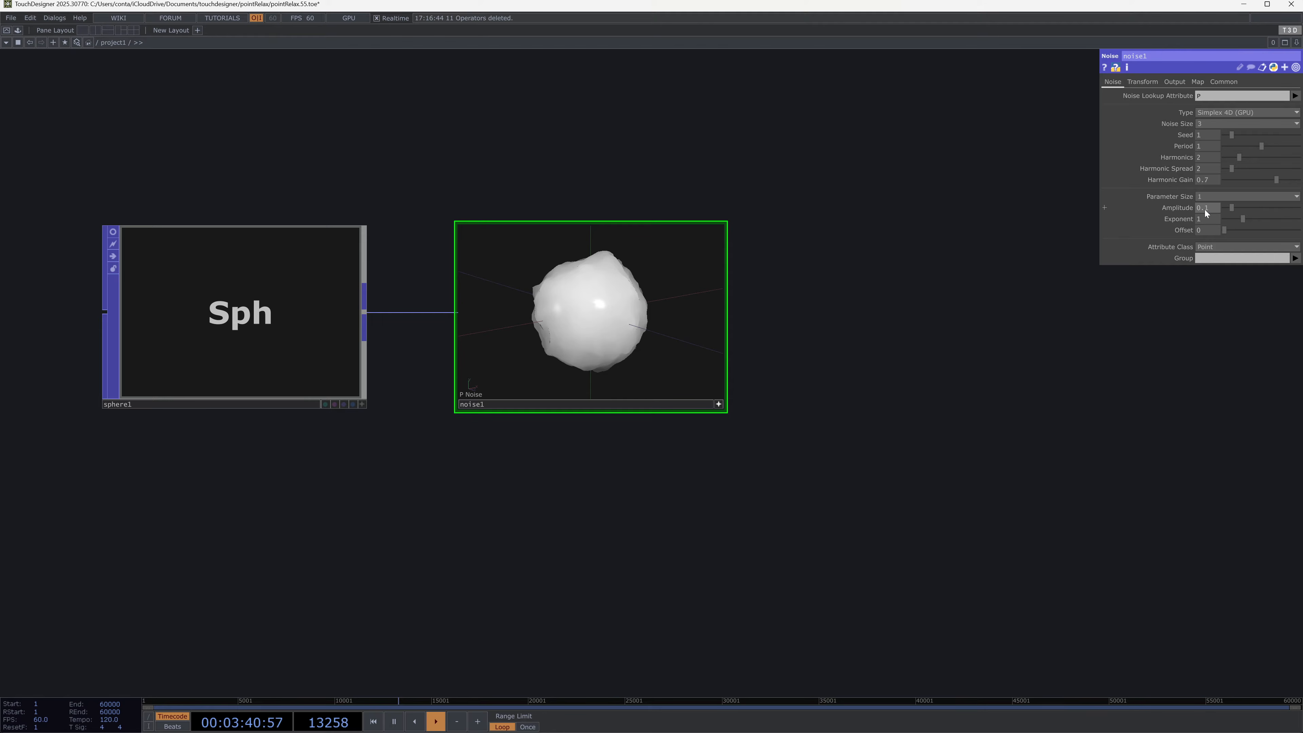
pyautogui.write('5')
pyautogui.moveTo(576, 342); pyautogui.dragTo(623, 349)
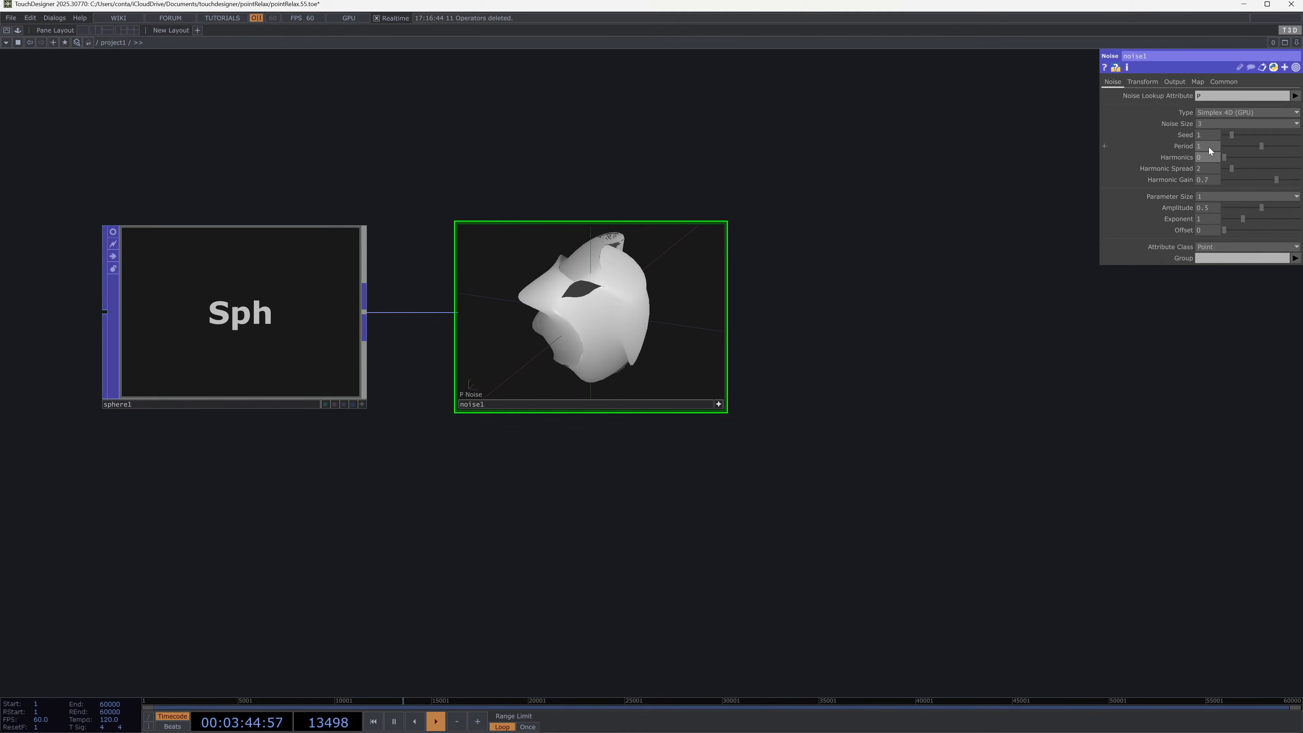
# Step: Set noise1's Combine Operation to Translate along Normal and orbit the preview to check the deformed surface
pyautogui.click(1155, 82)
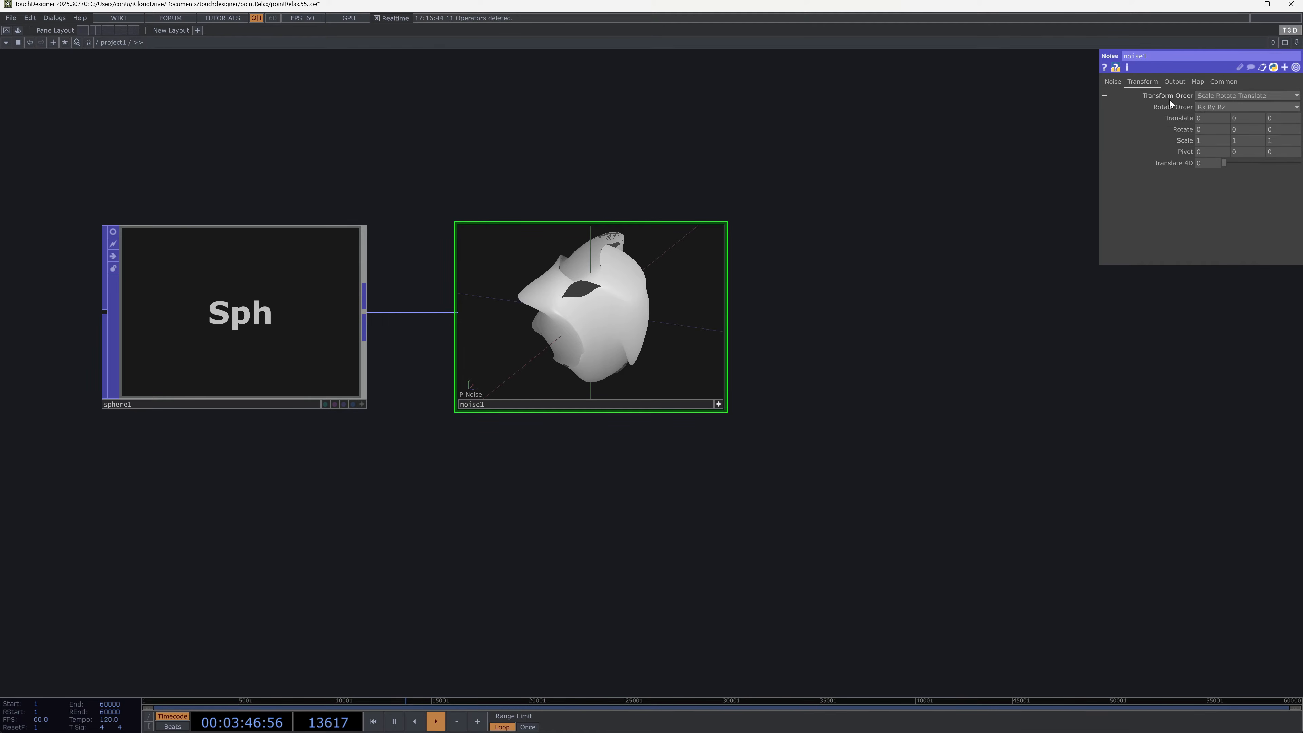
pyautogui.click(1176, 83)
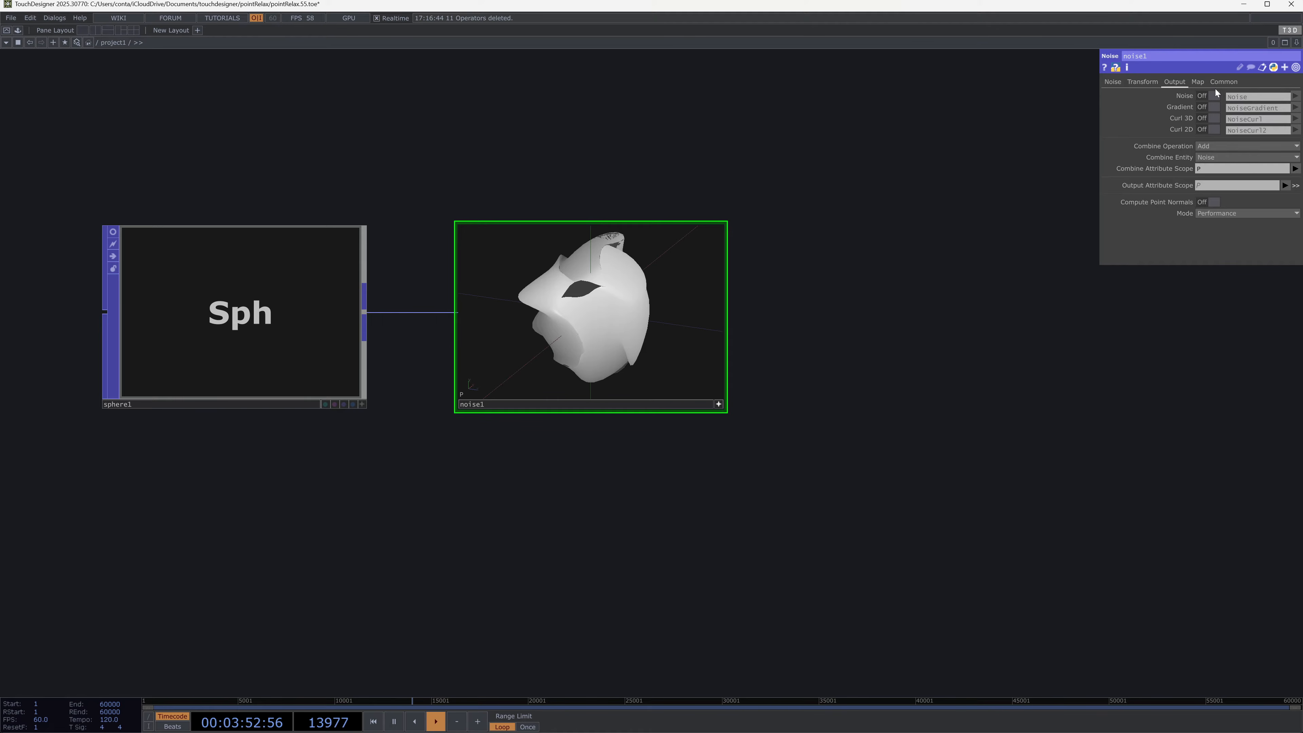
pyautogui.click(1211, 168)
pyautogui.click(1212, 147)
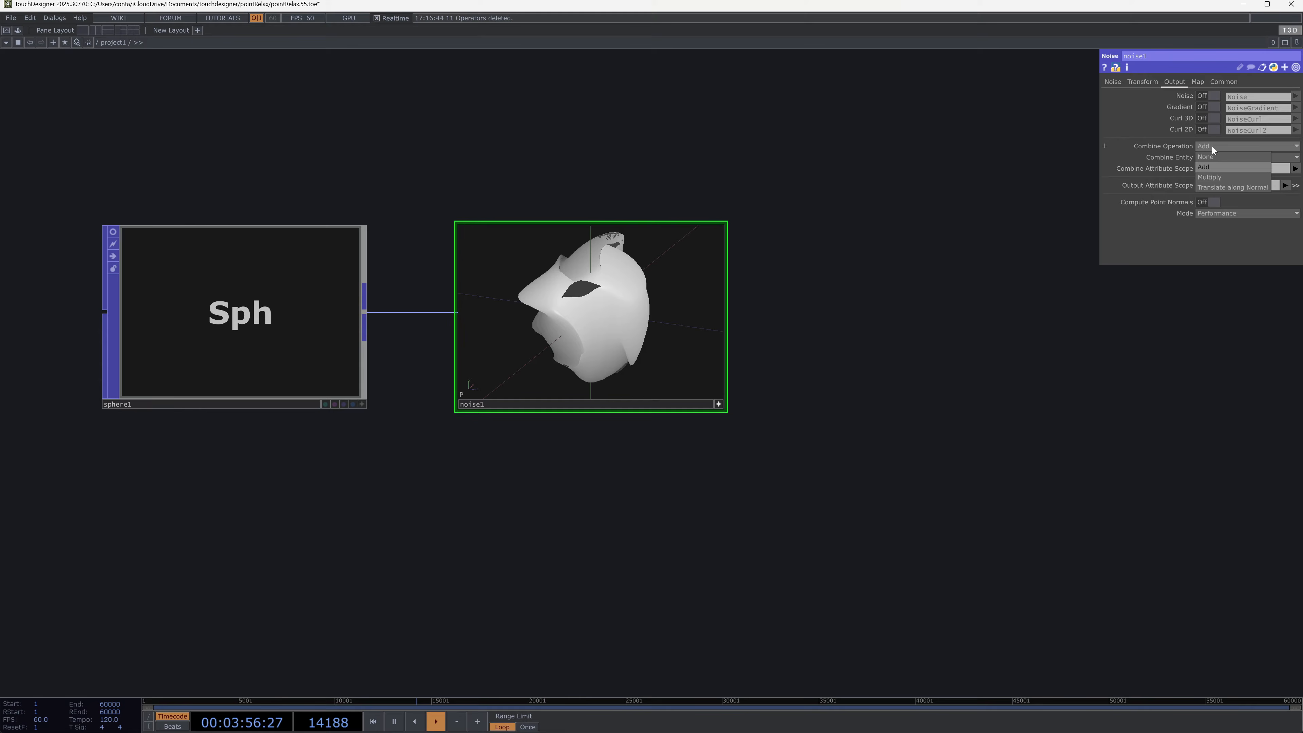
pyautogui.click(1211, 187)
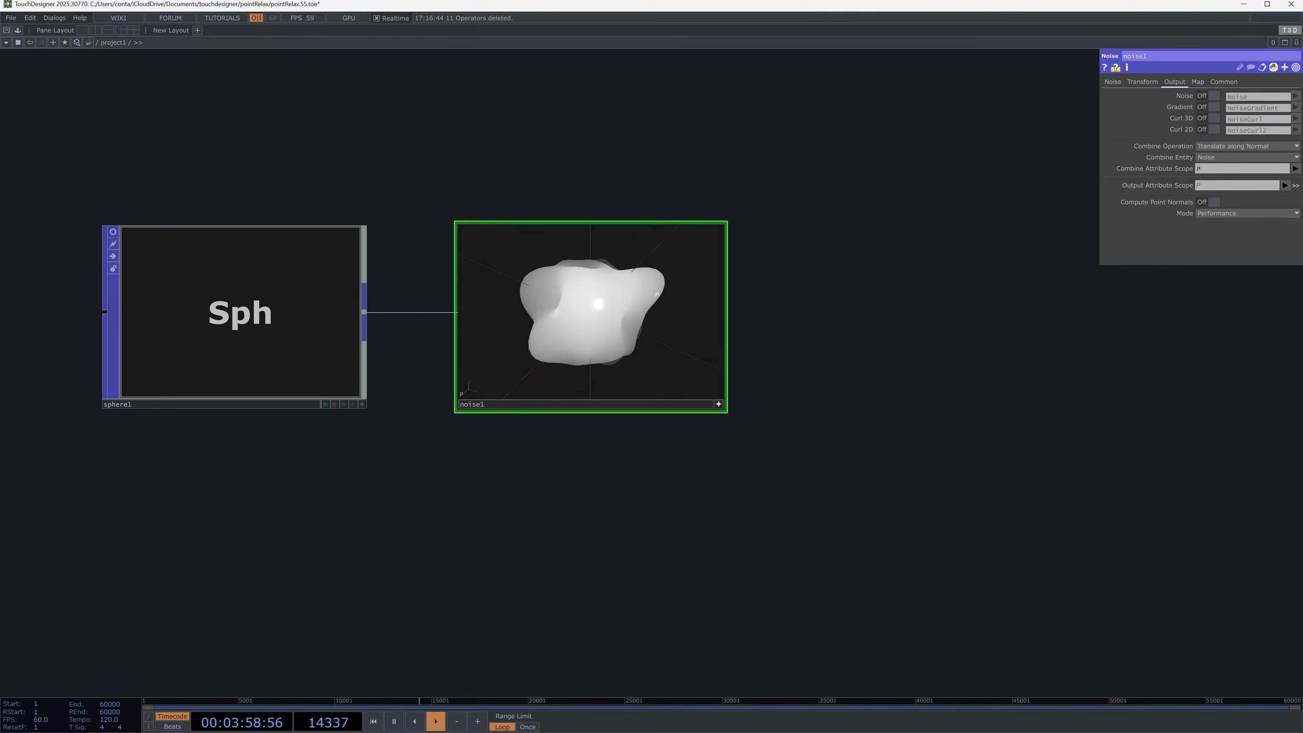
pyautogui.moveTo(654, 322); pyautogui.dragTo(613, 318)
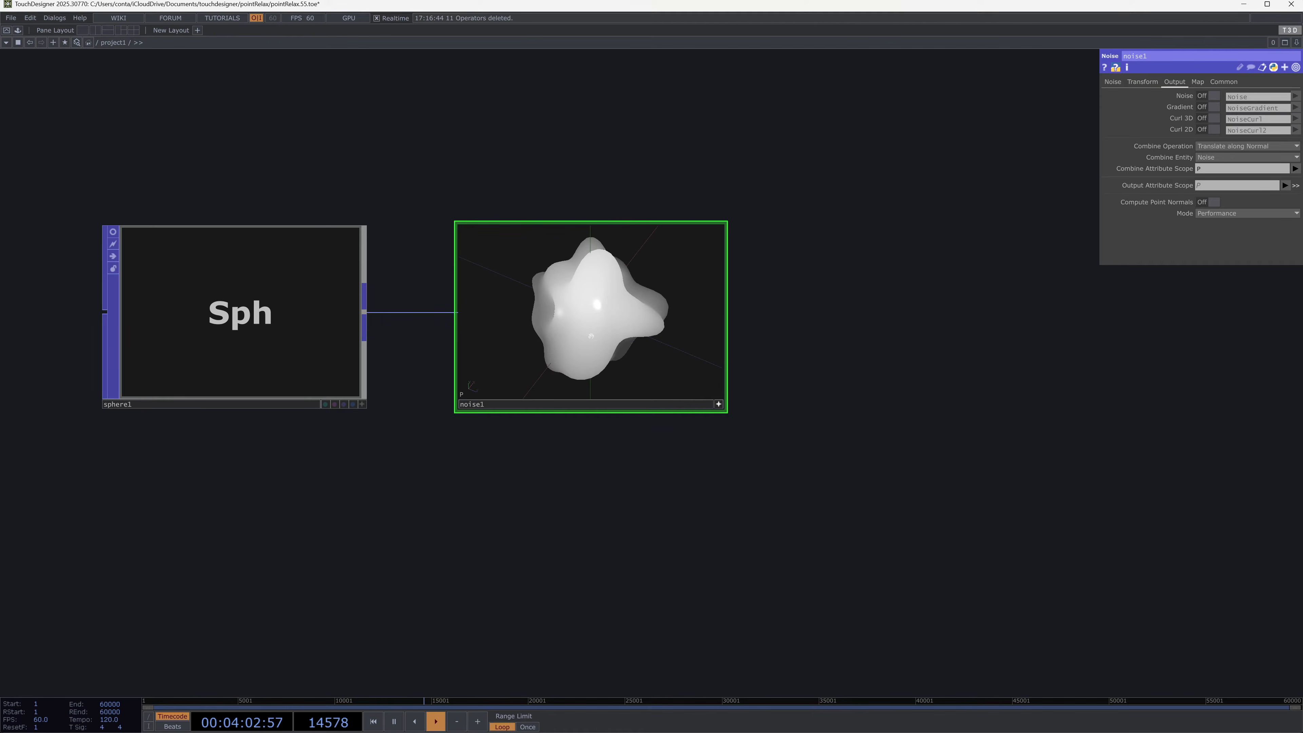
pyautogui.press('a')
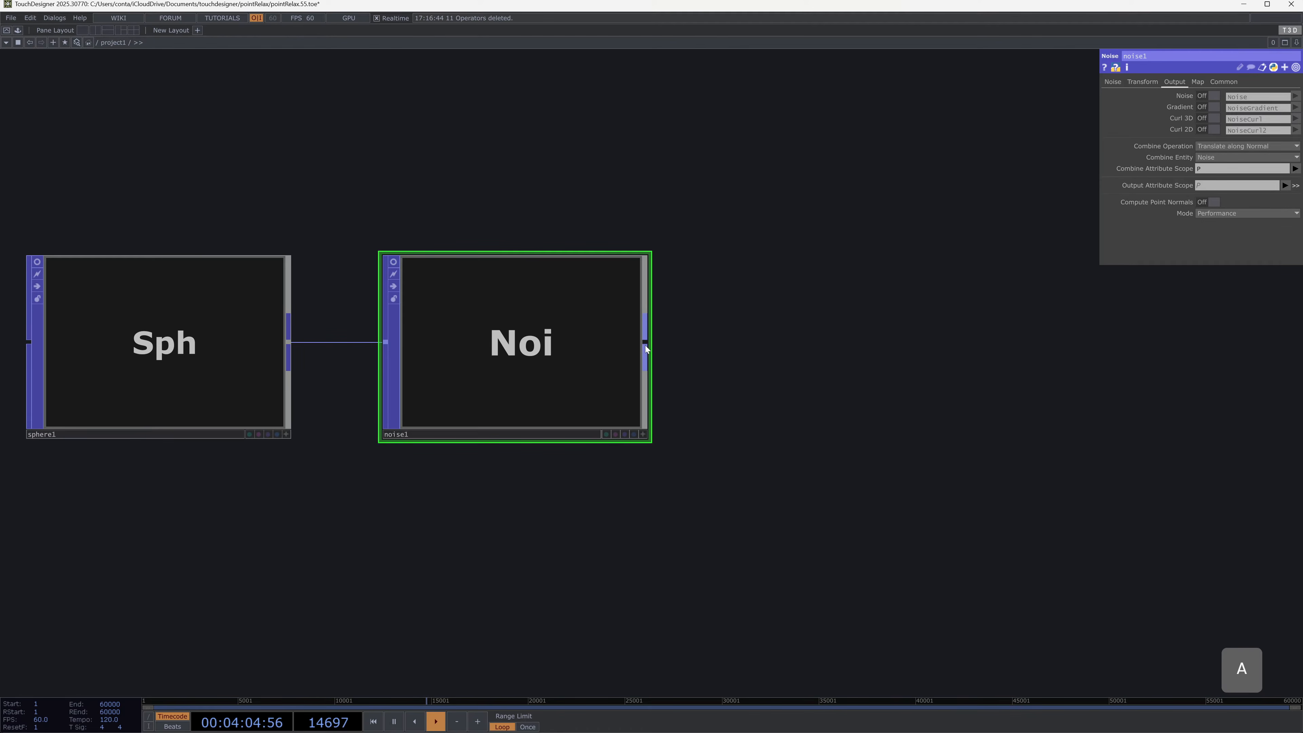
pyautogui.rightClick(646, 346)
pyautogui.write('npo')
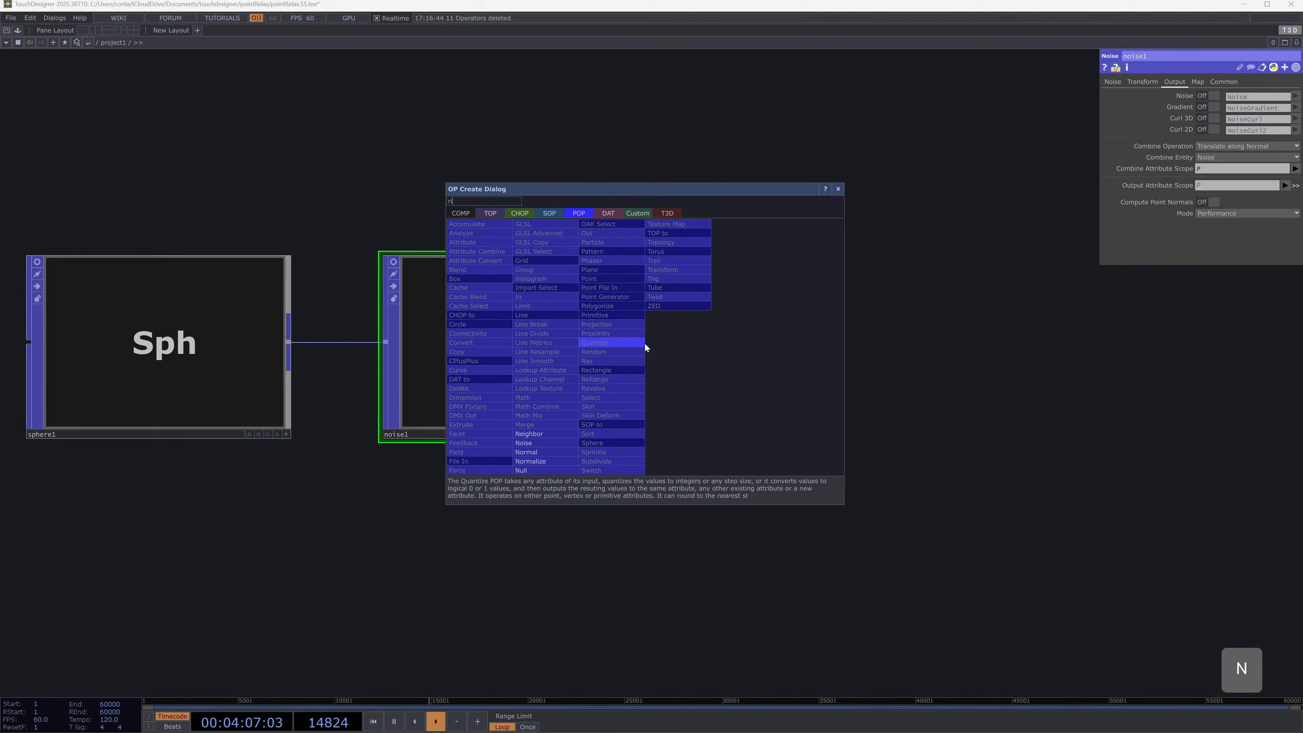
pyautogui.press('BackSpace')
pyautogui.press('BackSpace')
pyautogui.write('orma')
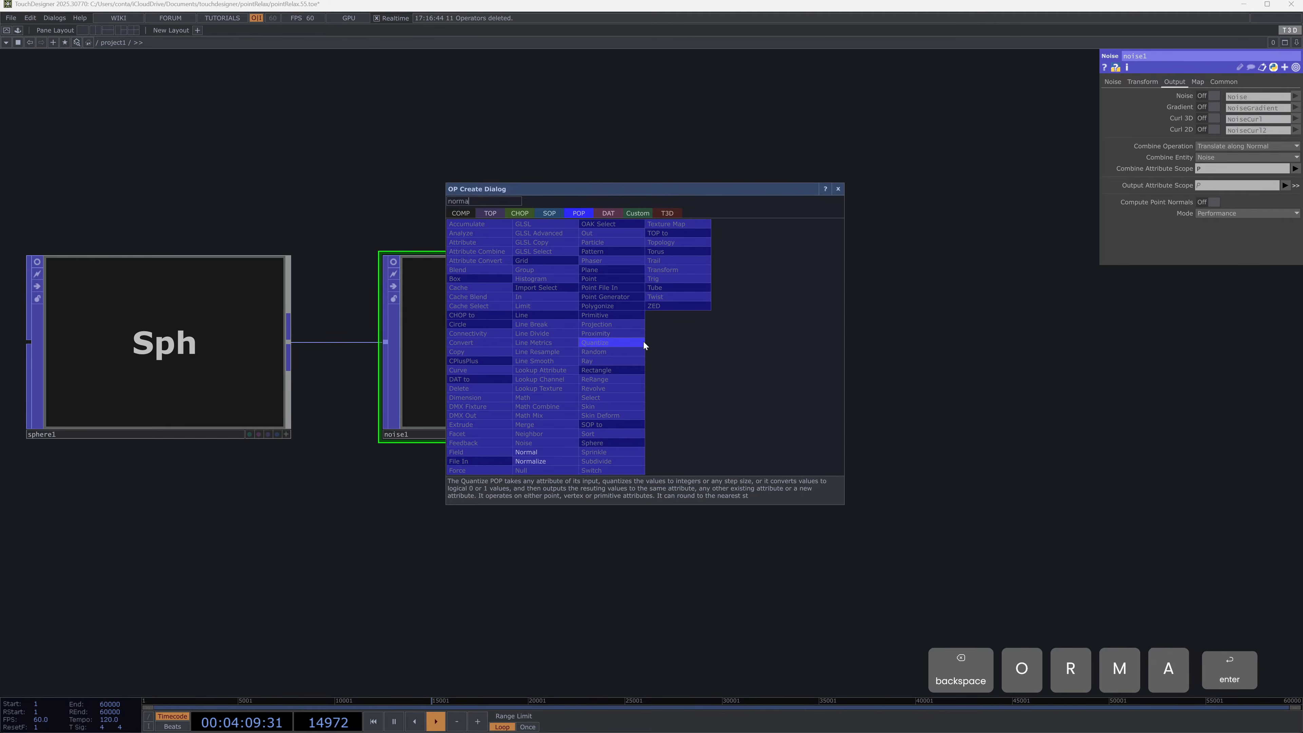
pyautogui.press('Return')
pyautogui.moveTo(643, 342); pyautogui.dragTo(740, 349)
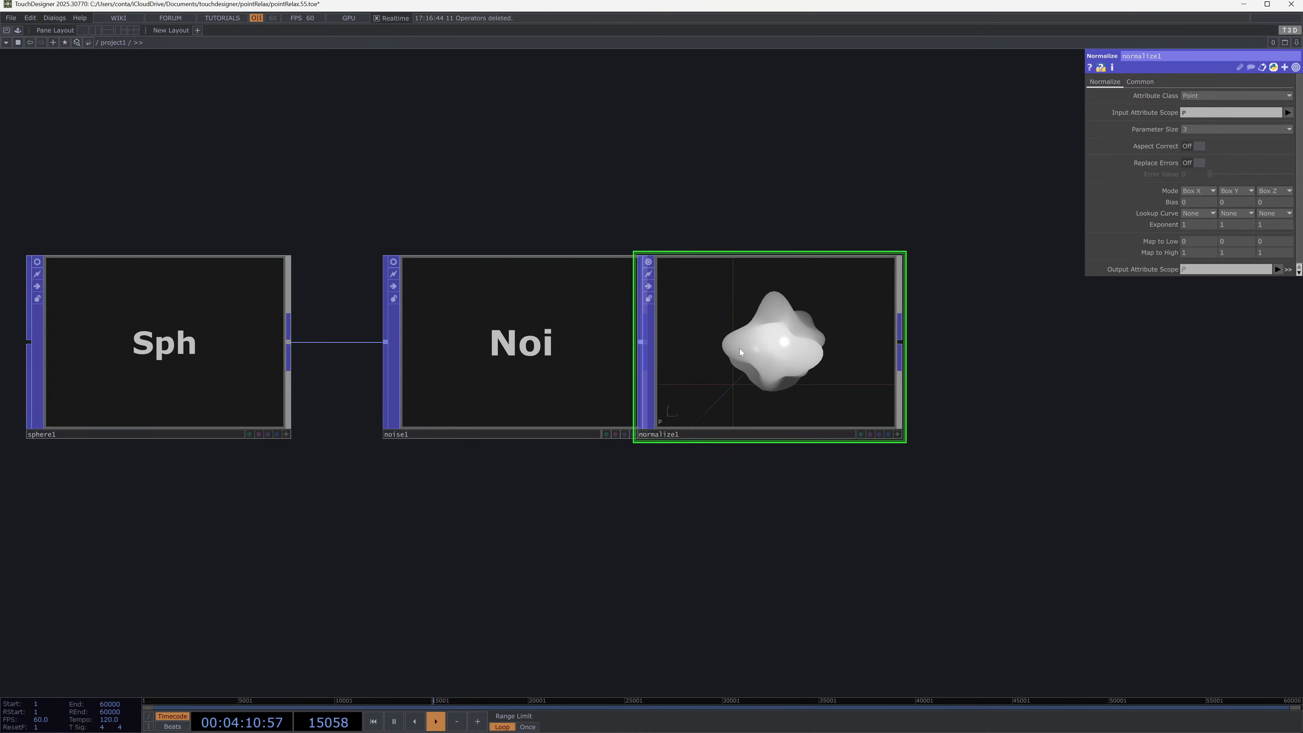
pyautogui.press('Delete')
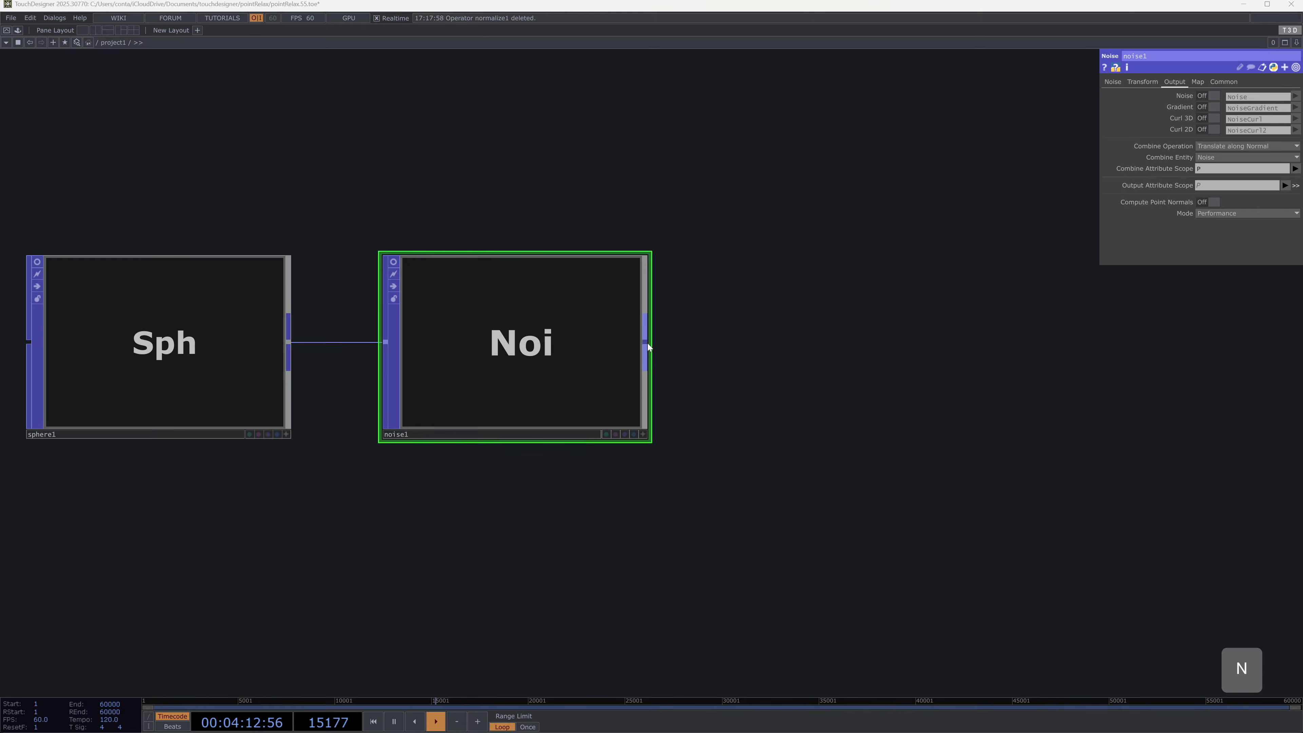
# Step: Add a Normal POP connected to noise1's output and inspect the shading of the surface up close
pyautogui.rightClick(647, 344)
pyautogui.write('no')
pyautogui.click(529, 452)
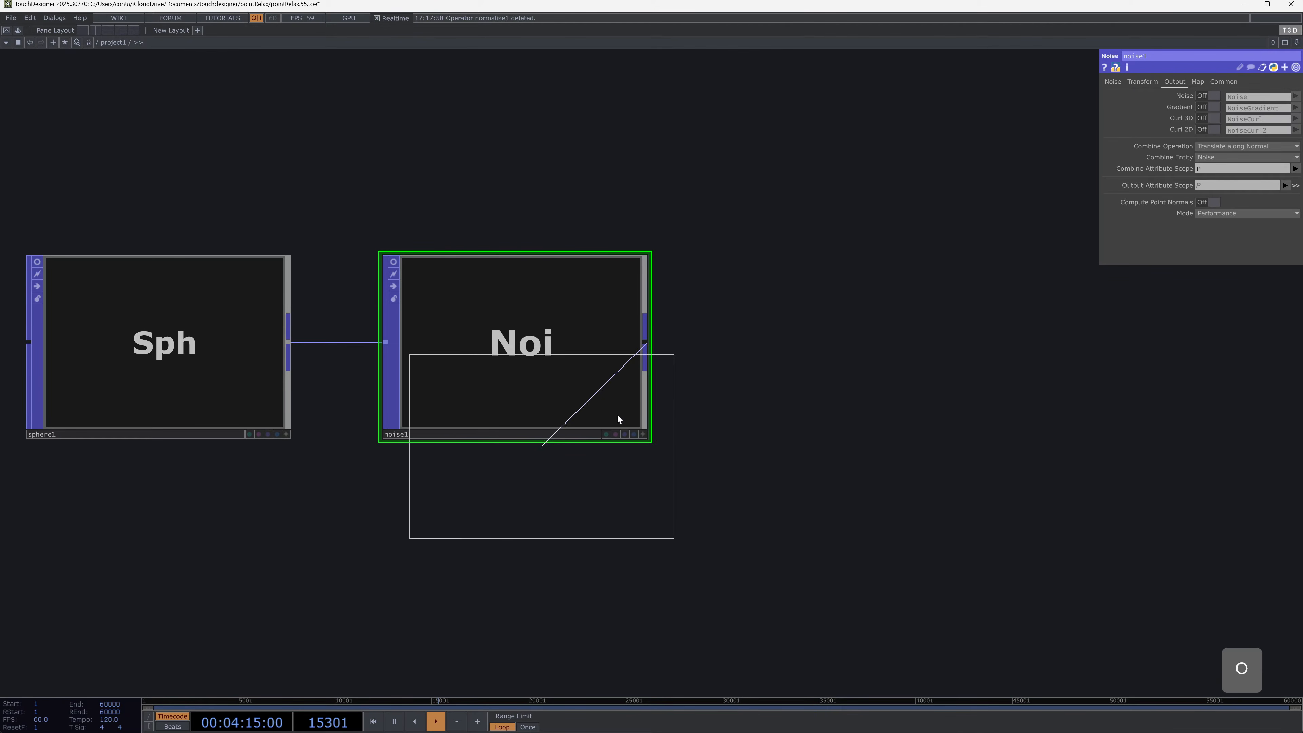
pyautogui.click(833, 330)
pyautogui.scroll(2, 872, 354)
pyautogui.scroll(2, 887, 344)
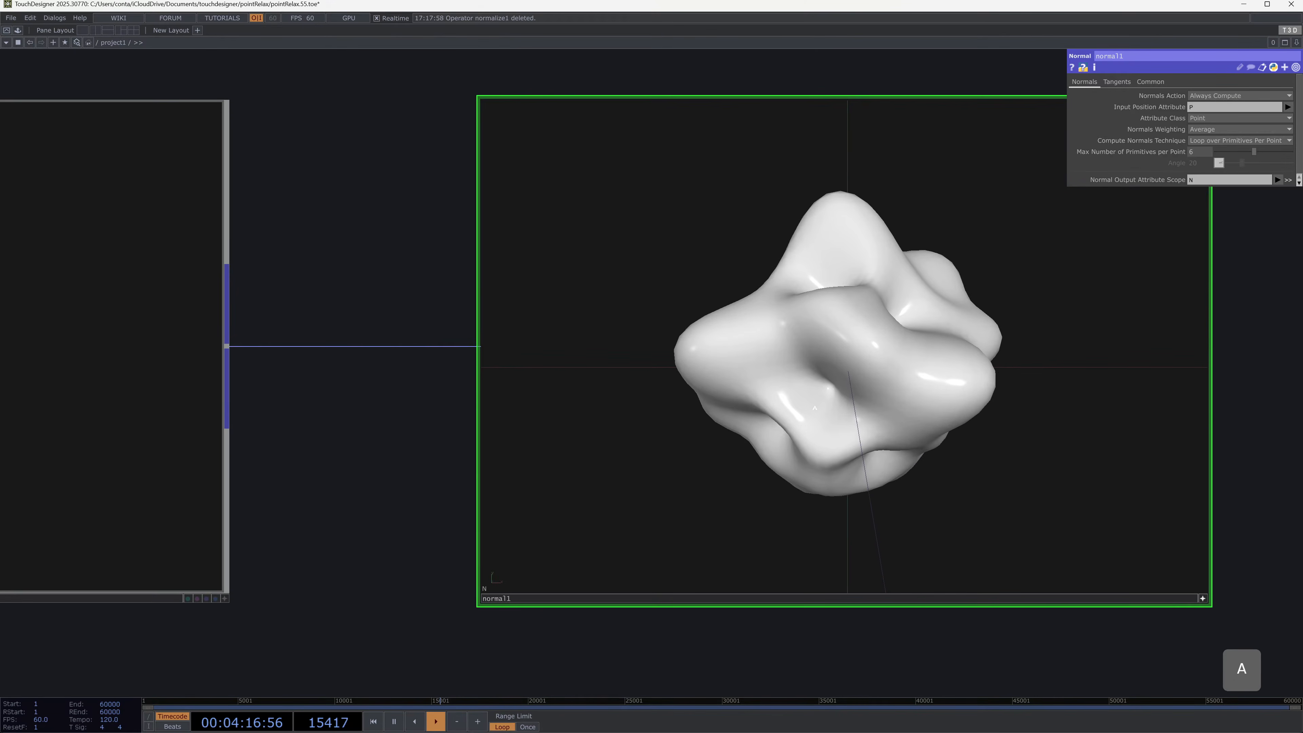
pyautogui.scroll(-6, 454, 280)
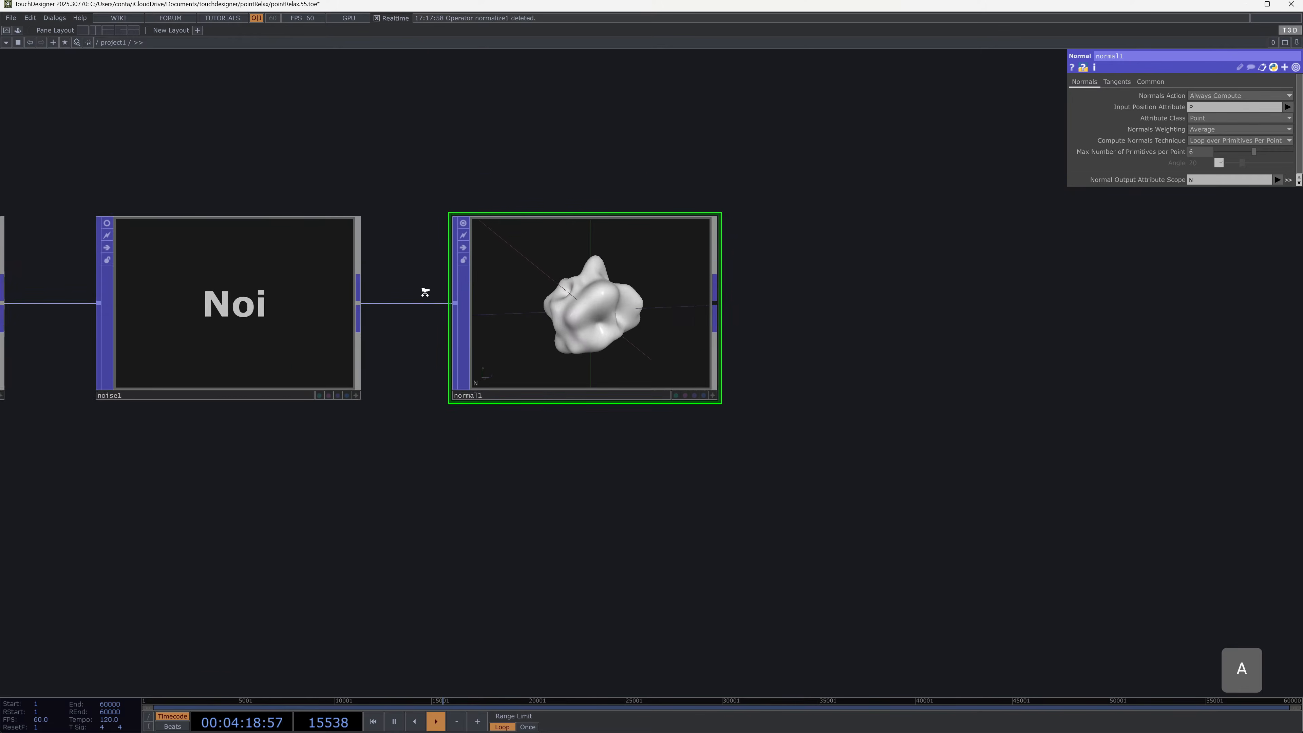
# Step: Add a Sprinkle POP fed by normal1 and inspect the points scattered over the surface in its viewer
pyautogui.moveTo(617, 393); pyautogui.dragTo(547, 464)
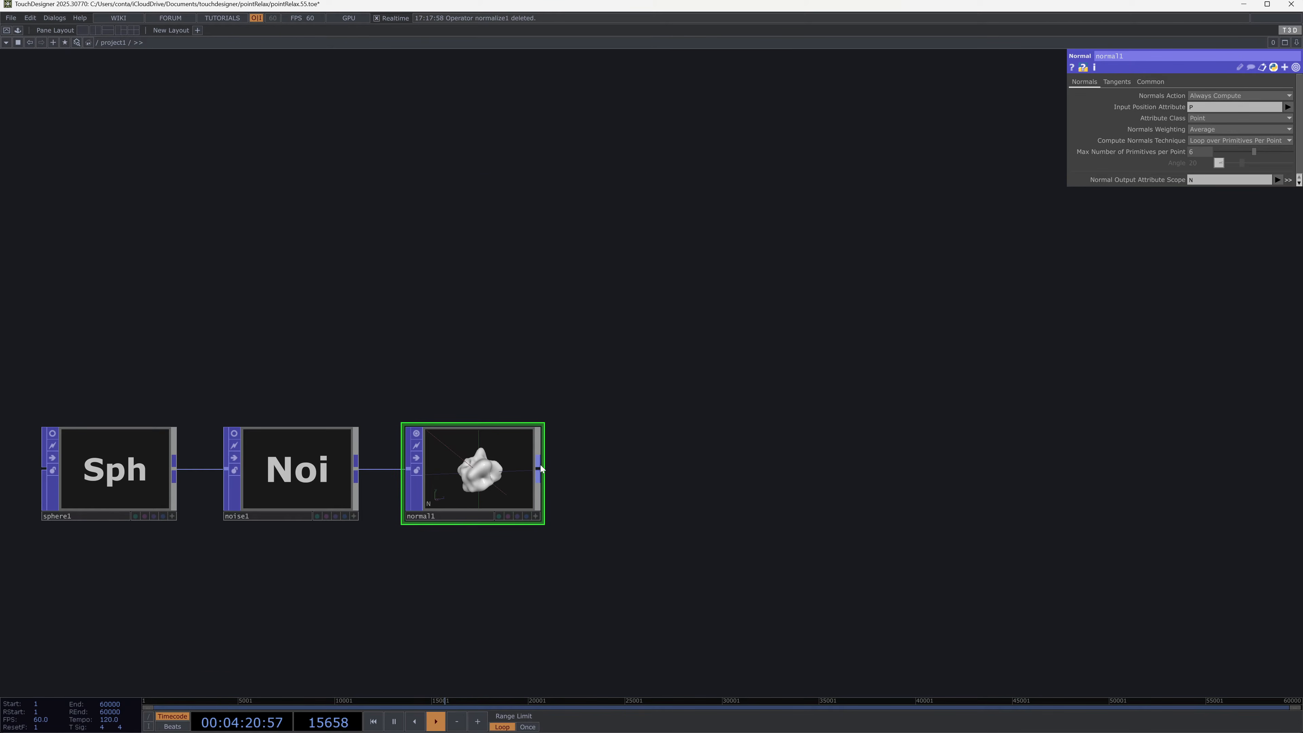
pyautogui.rightClick(541, 468)
pyautogui.write('sp')
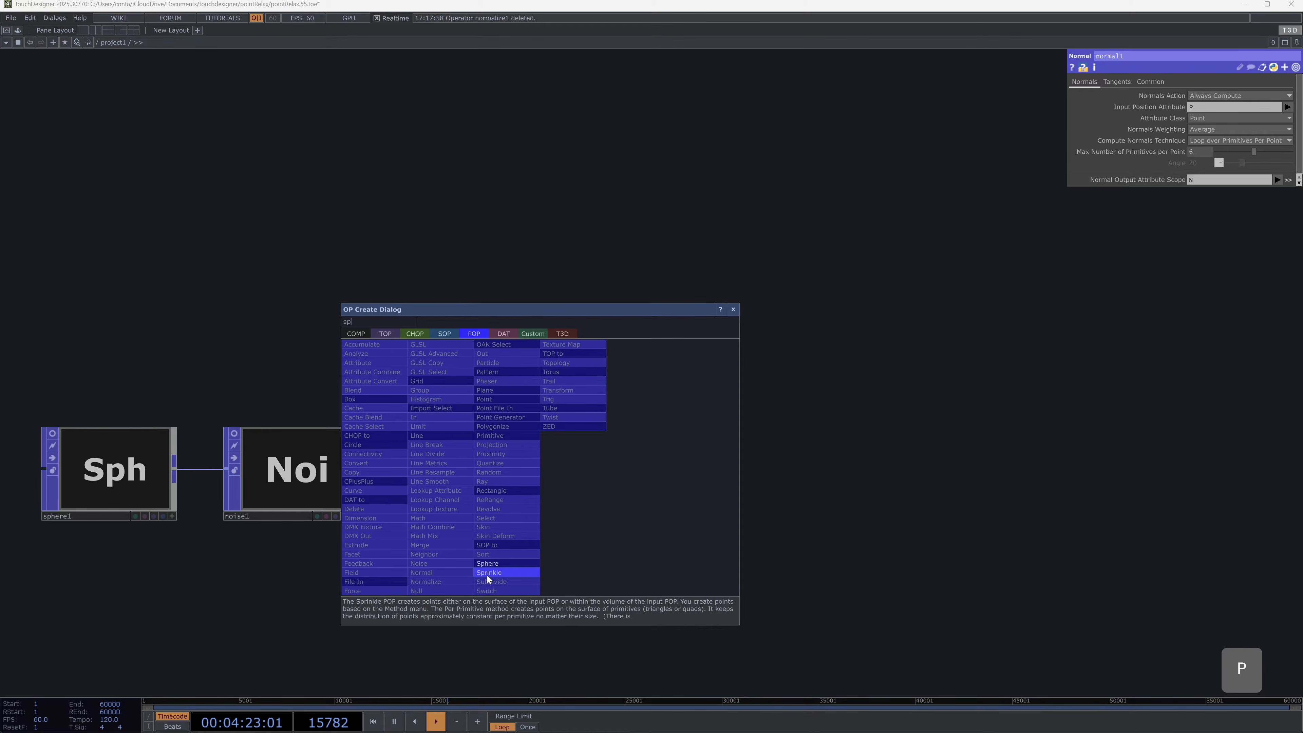
pyautogui.click(488, 574)
pyautogui.click(832, 195)
pyautogui.scroll(1, 811, 152)
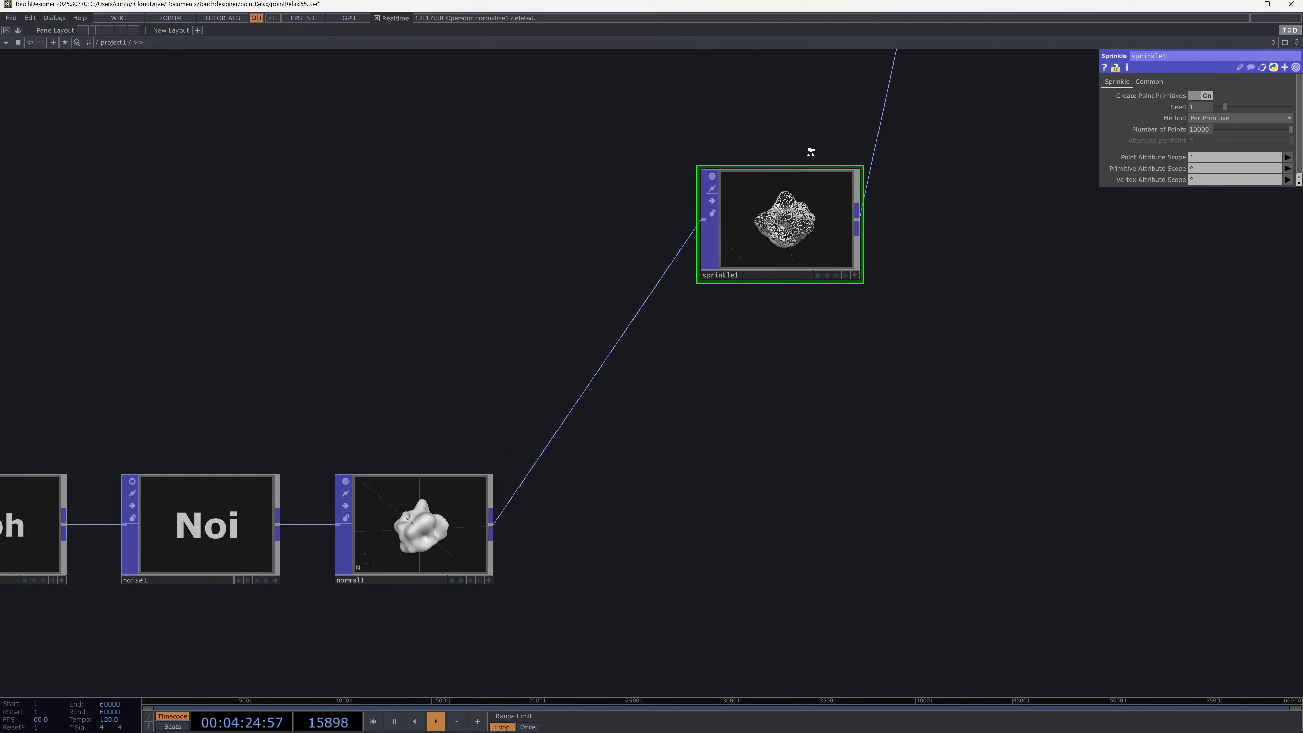
pyautogui.scroll(3, 810, 169)
pyautogui.press('a')
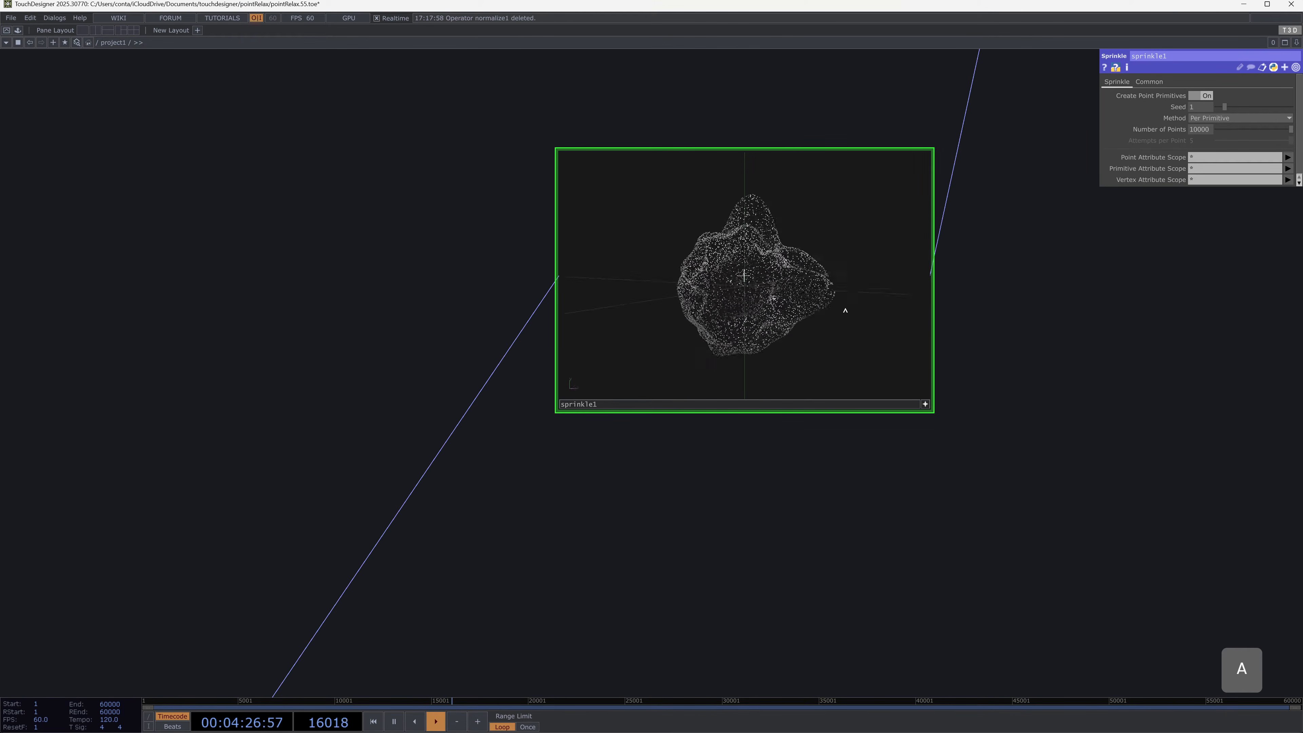
pyautogui.moveTo(846, 310); pyautogui.dragTo(770, 280)
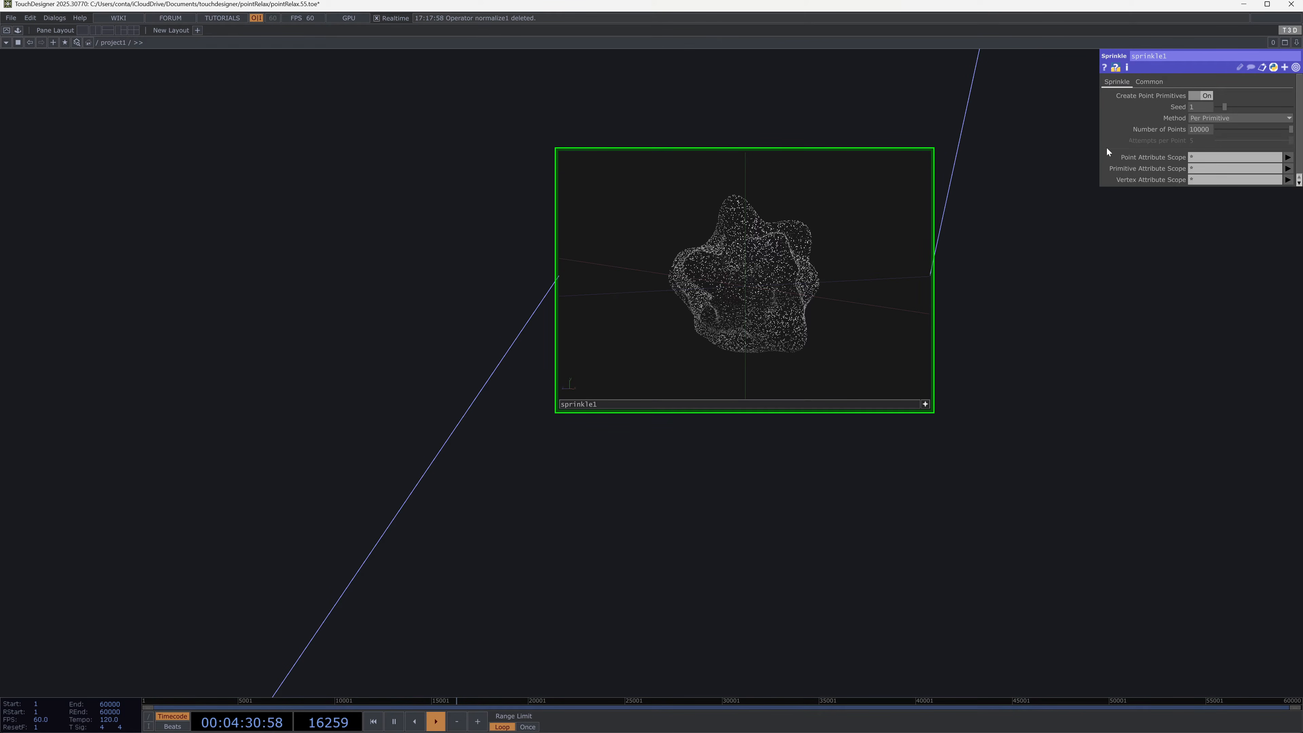
# Step: Set sprinkle1's Number of Points to 5000 and deactivate its viewer
pyautogui.moveTo(1199, 131); pyautogui.dragTo(1167, 131)
pyautogui.write('5')
pyautogui.click(1019, 221)
pyautogui.scroll(-4, 1022, 222)
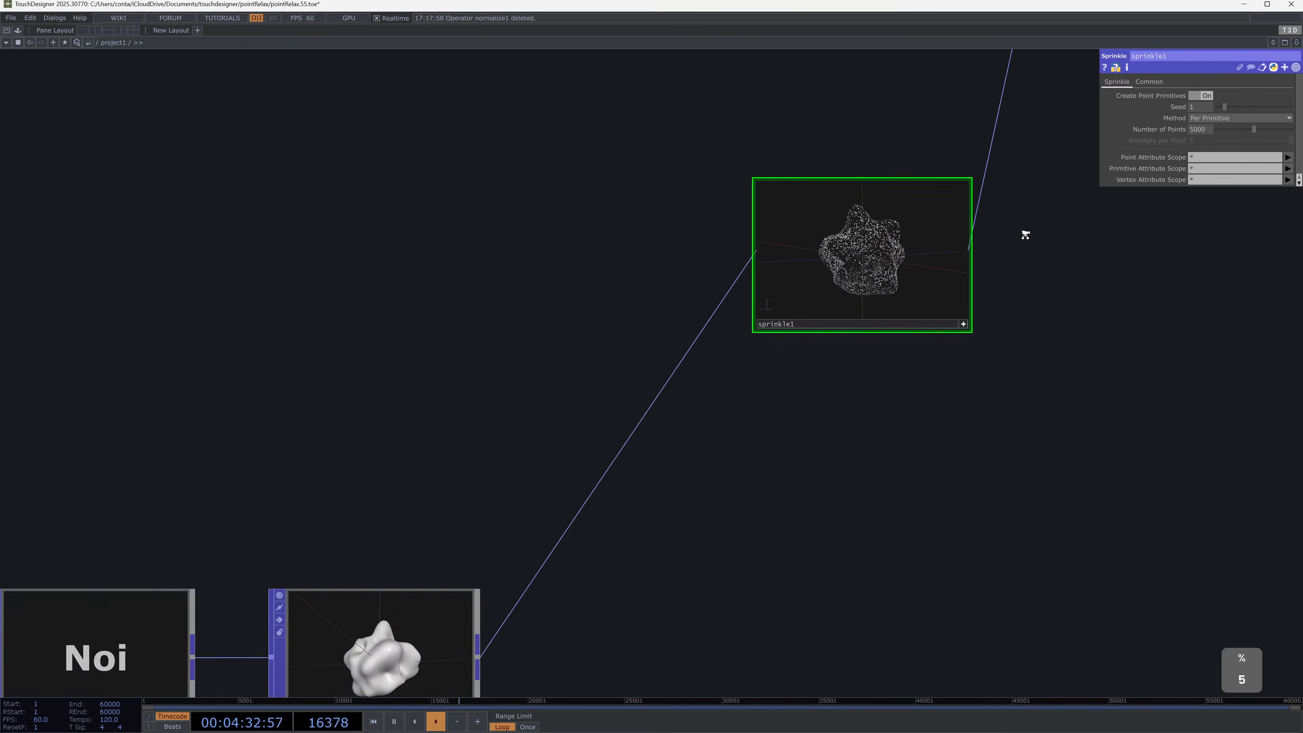
pyautogui.press('a')
# Step: Move the point_relax component level with sprinkle1, well to its right, and remove the wire between them
pyautogui.moveTo(1076, 89); pyautogui.dragTo(793, 282)
pyautogui.scroll(-3, 793, 283)
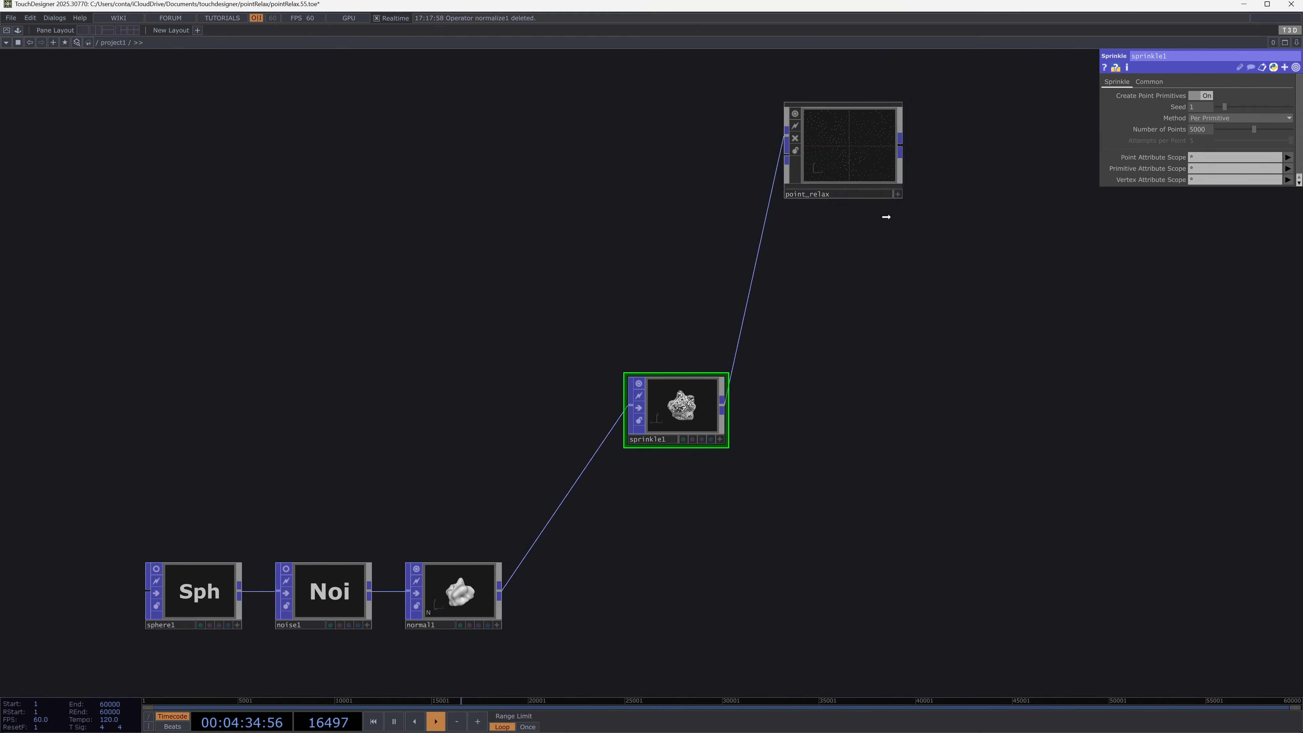
pyautogui.moveTo(879, 177); pyautogui.dragTo(1101, 437)
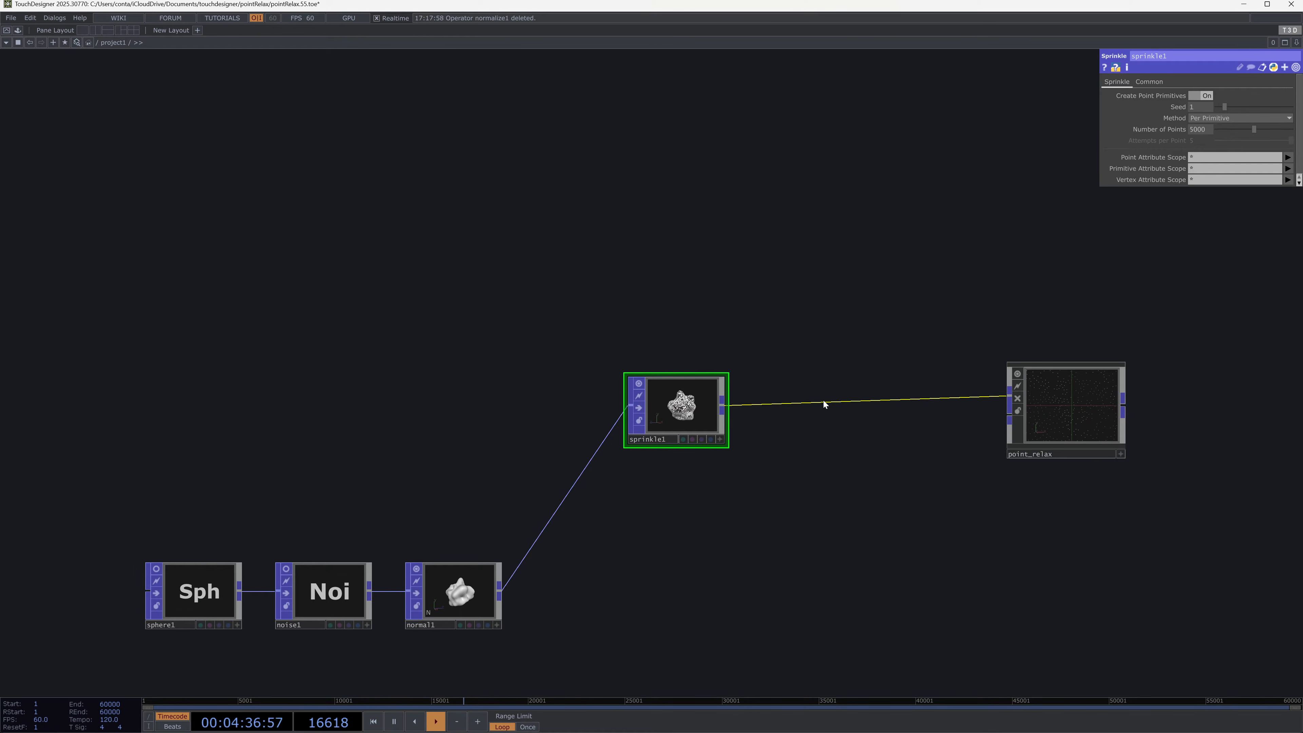
pyautogui.moveTo(1058, 427); pyautogui.dragTo(1133, 429)
pyautogui.scroll(4, 726, 410)
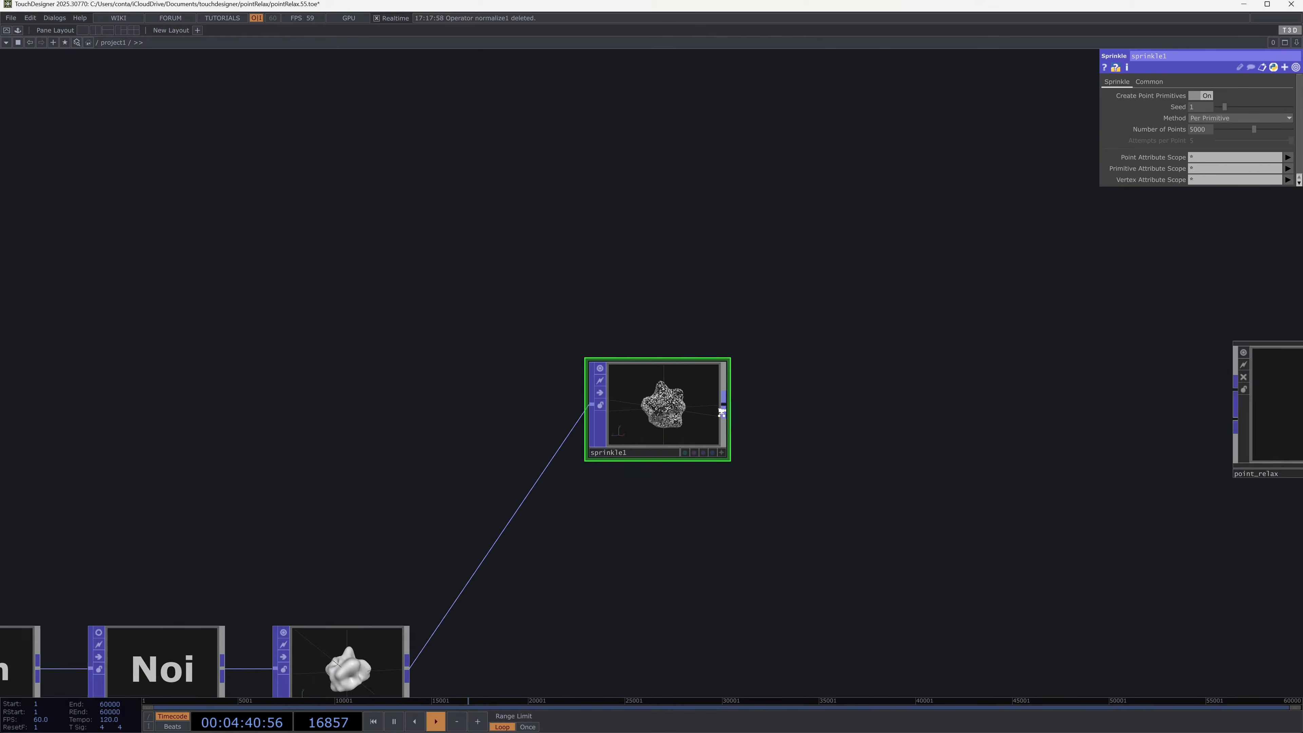
pyautogui.rightClick(727, 403)
pyautogui.write('fe')
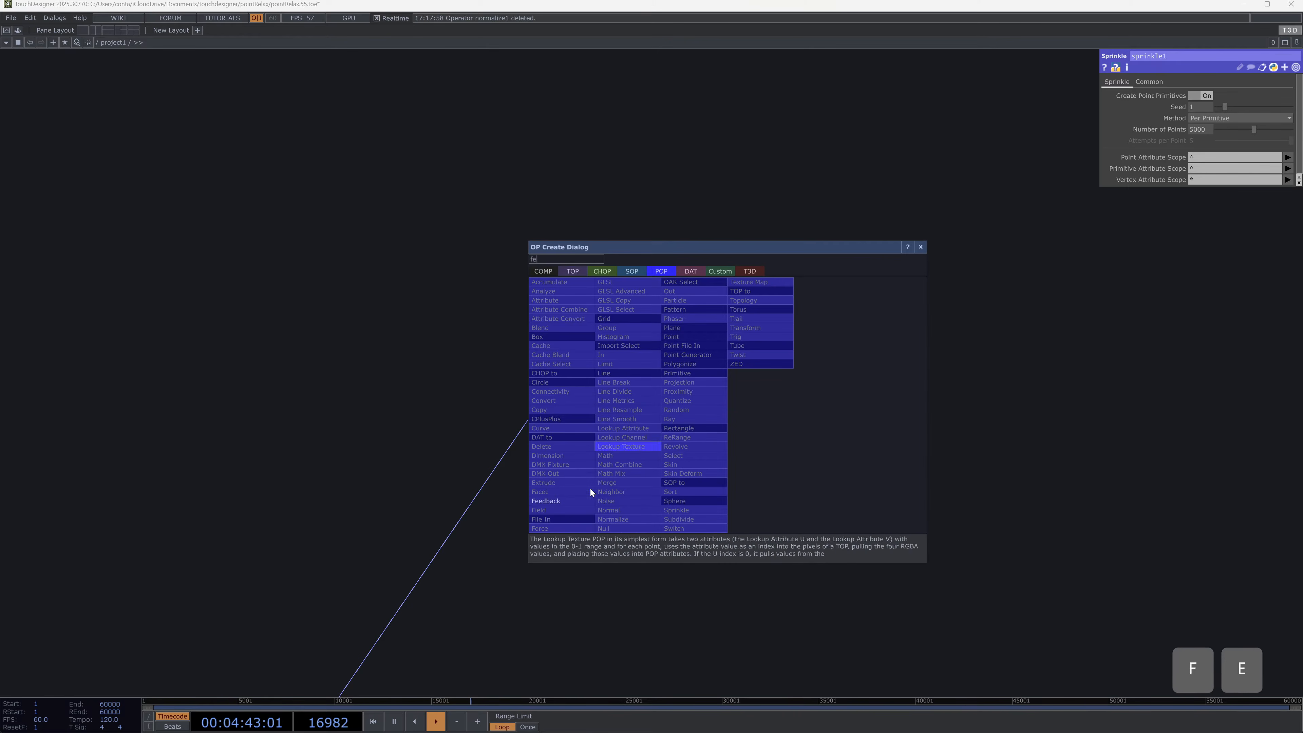
pyautogui.click(569, 497)
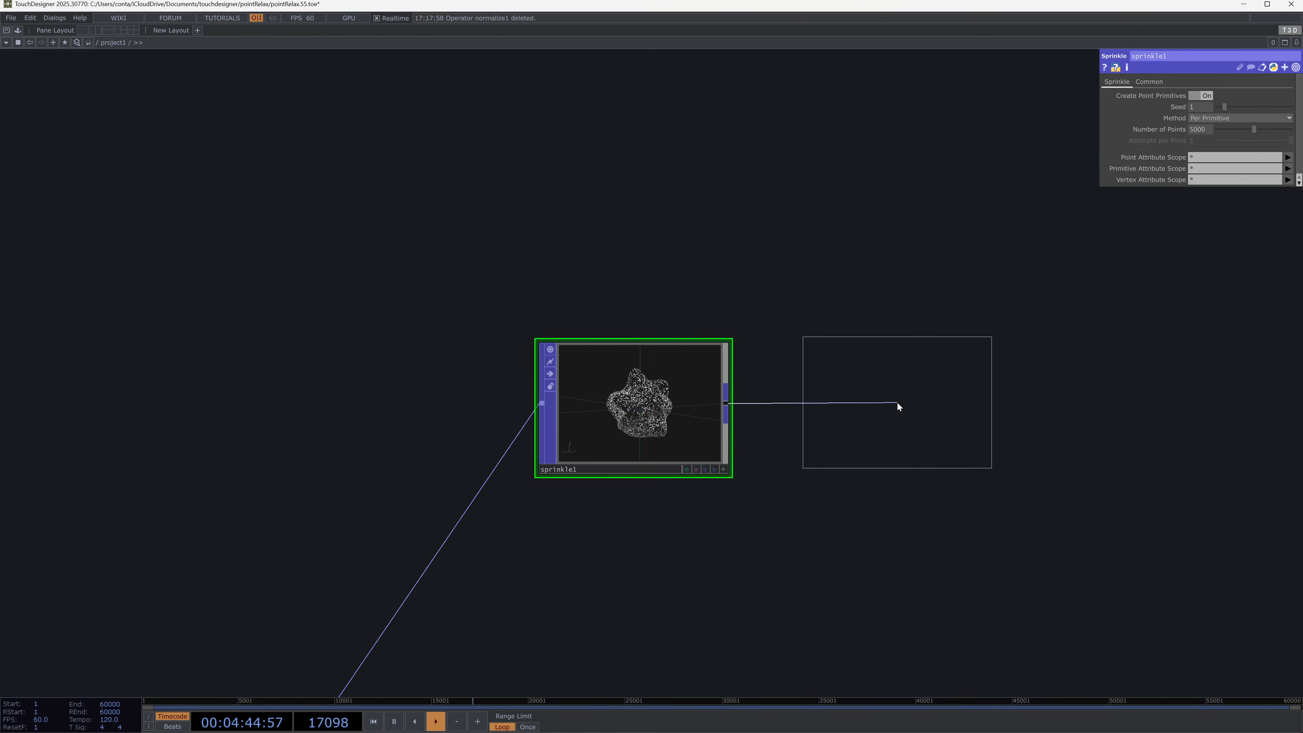
pyautogui.click(898, 403)
pyautogui.scroll(-4, 1042, 355)
pyautogui.moveTo(907, 288); pyautogui.dragTo(559, 333)
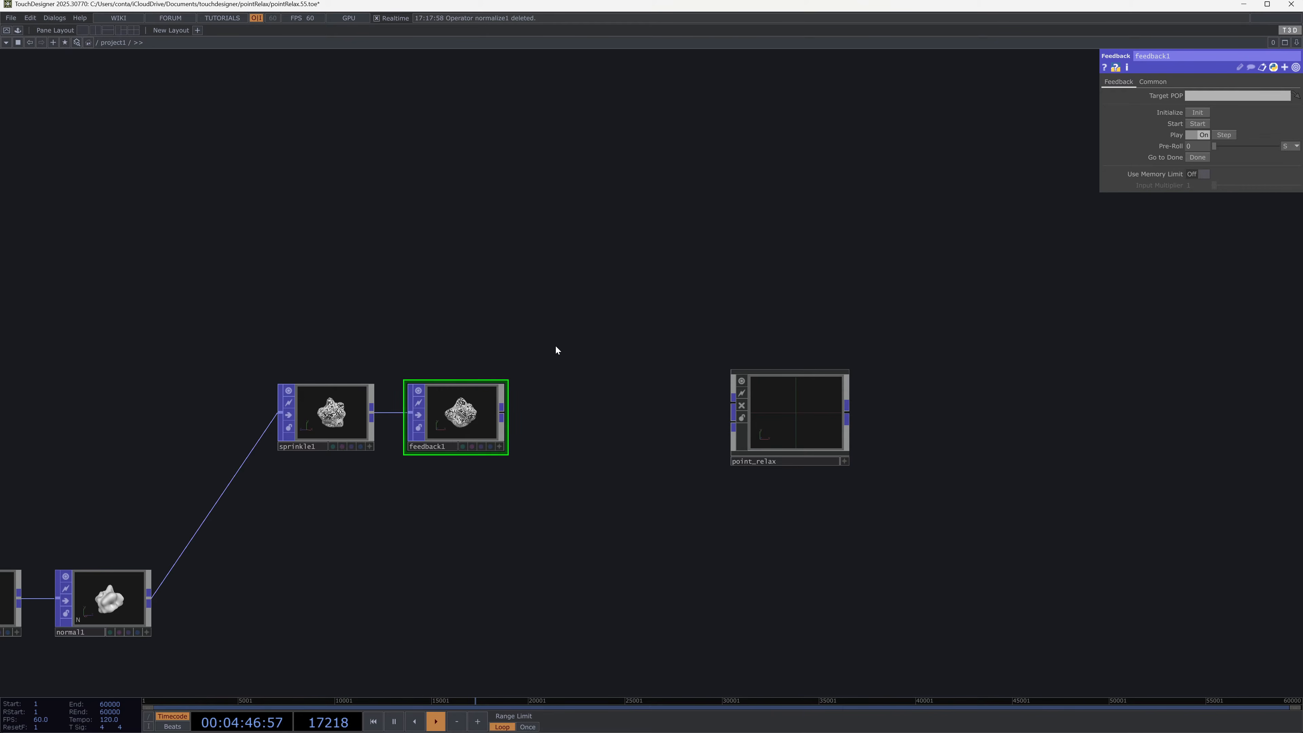
pyautogui.press('Delete')
# Step: Move point_relax up out of the way and add a Copy POP fed by sprinkle1, far to its right
pyautogui.moveTo(768, 411); pyautogui.dragTo(565, 169)
pyautogui.moveTo(529, 411); pyautogui.dragTo(541, 268)
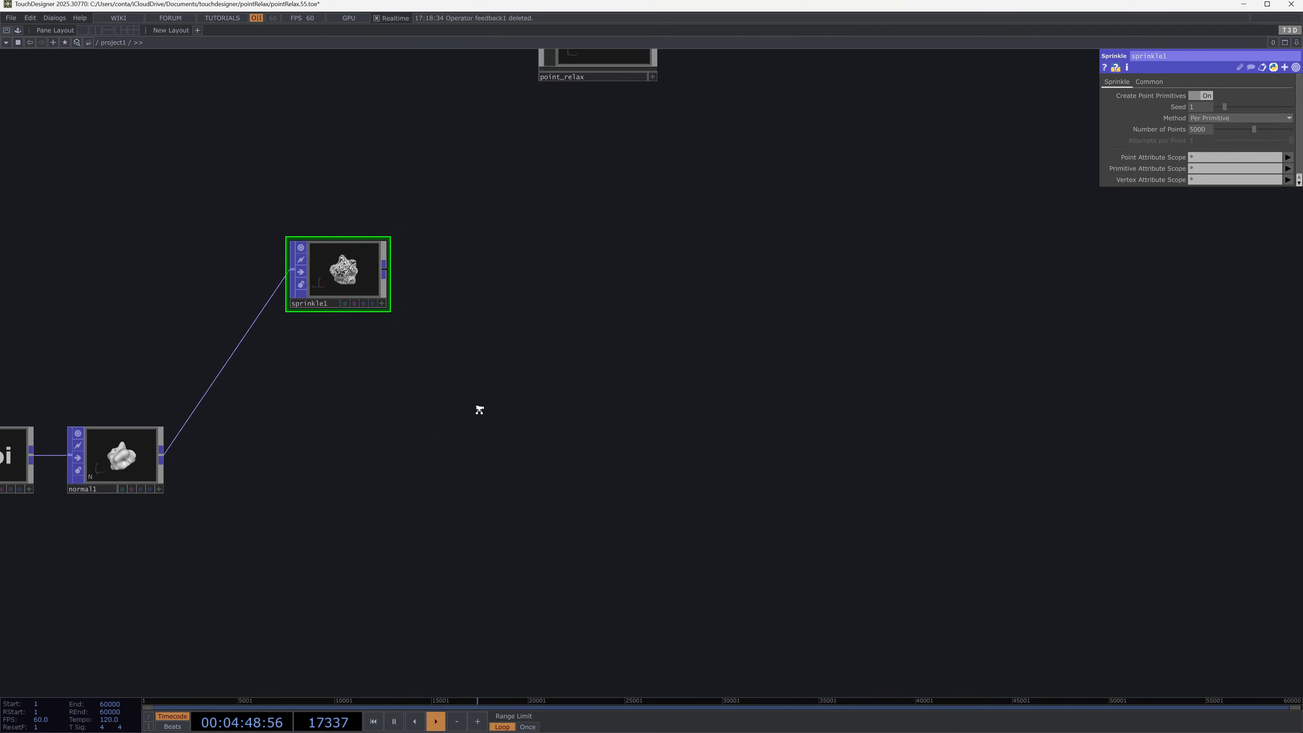
pyautogui.scroll(-3, 479, 410)
pyautogui.press('Tab')
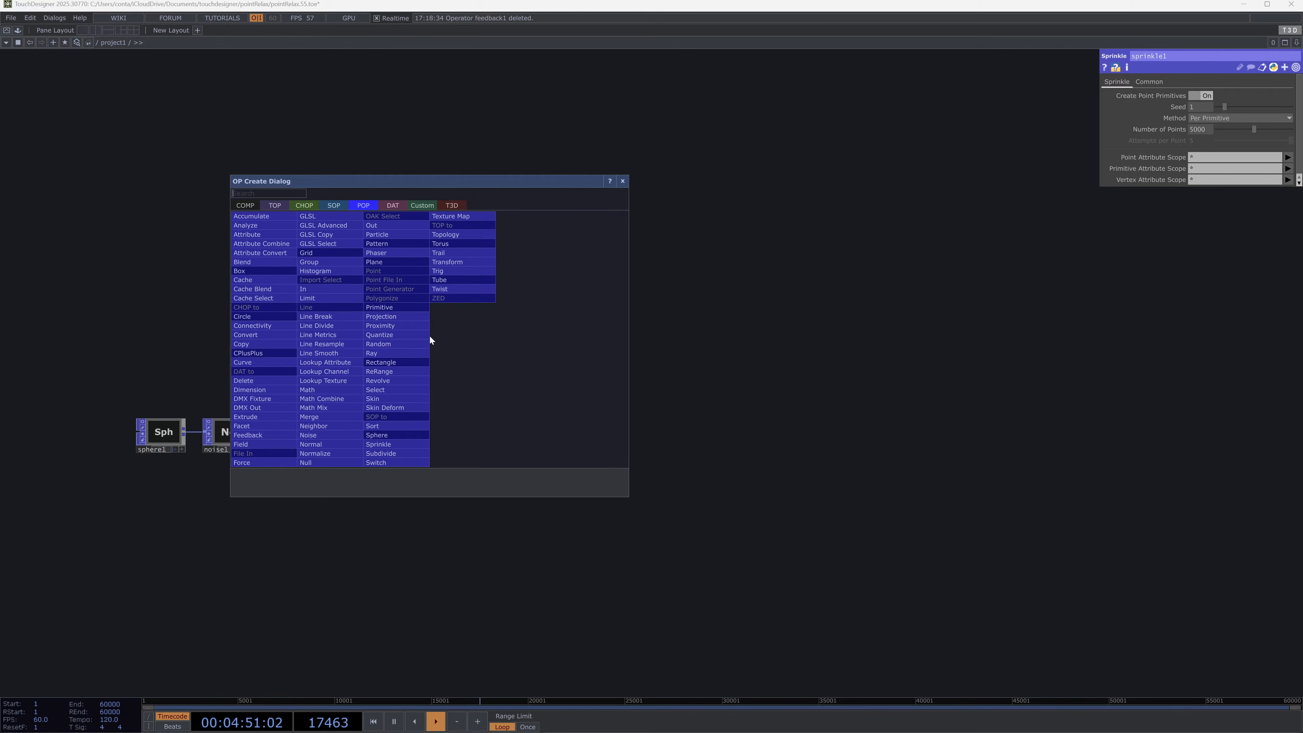
pyautogui.write('cop')
pyautogui.click(275, 345)
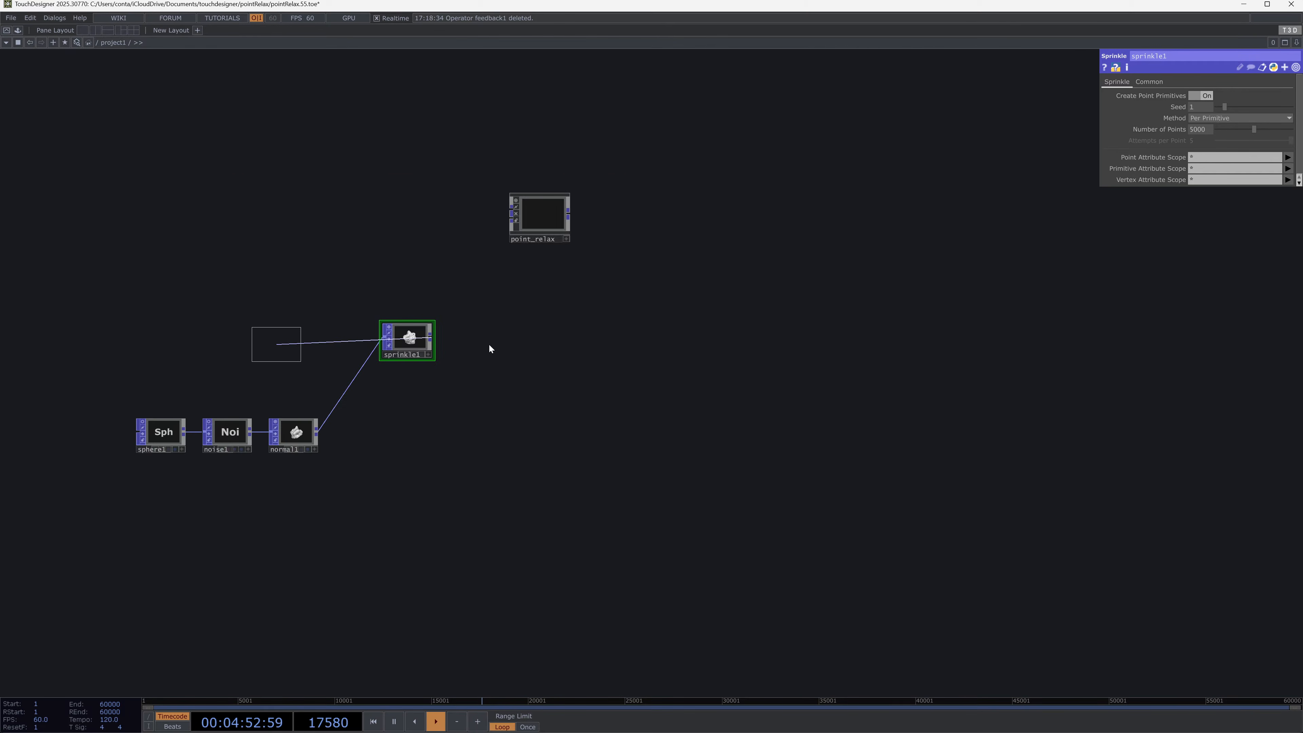
pyautogui.click(1039, 329)
pyautogui.scroll(2, 1038, 336)
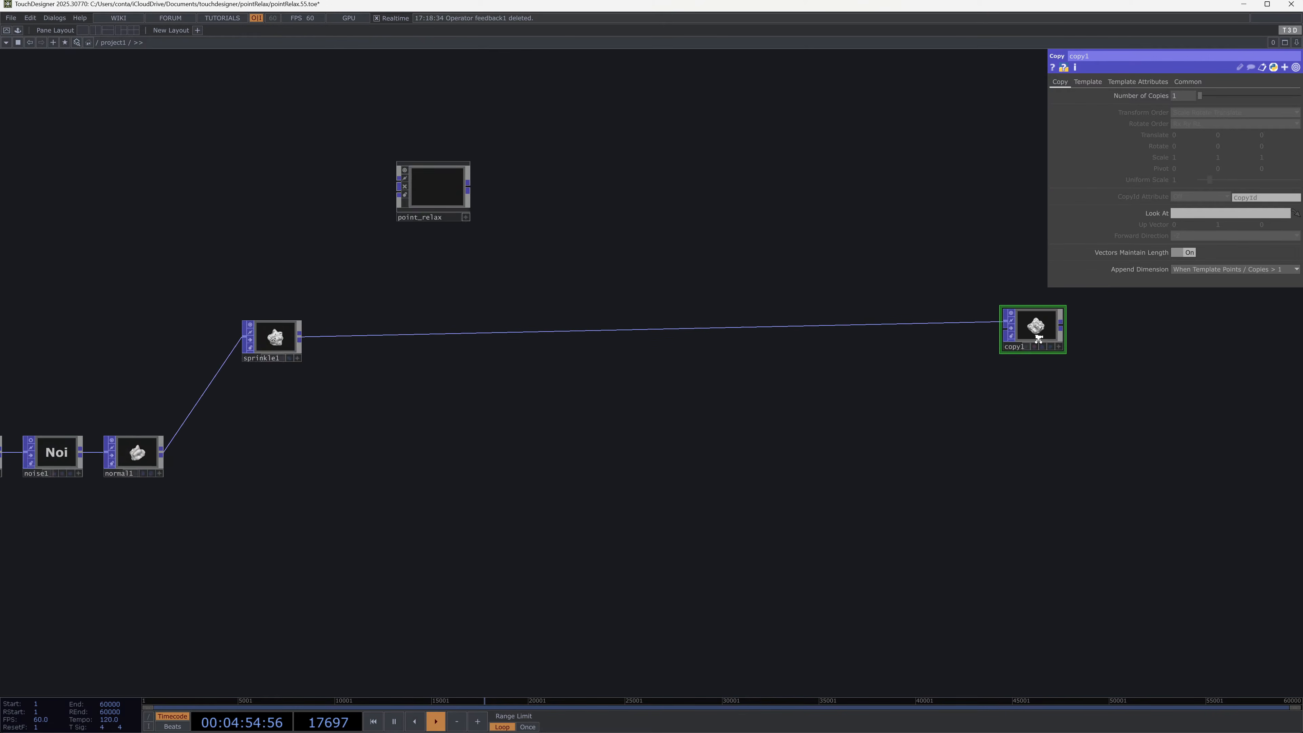
pyautogui.scroll(2, 1039, 339)
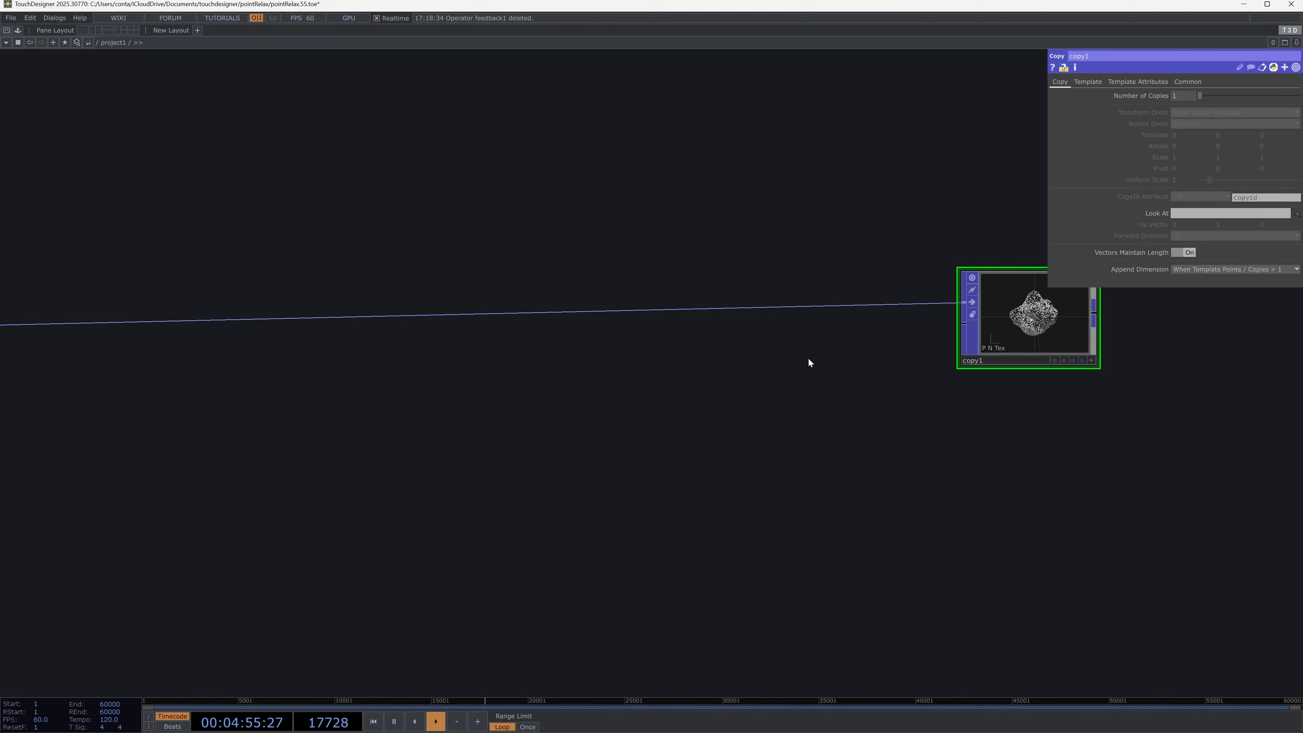
# Step: Add a Sphere POP just above and to the left of copy1 and remove the wire feeding into it
pyautogui.click(927, 304)
pyautogui.write('sp')
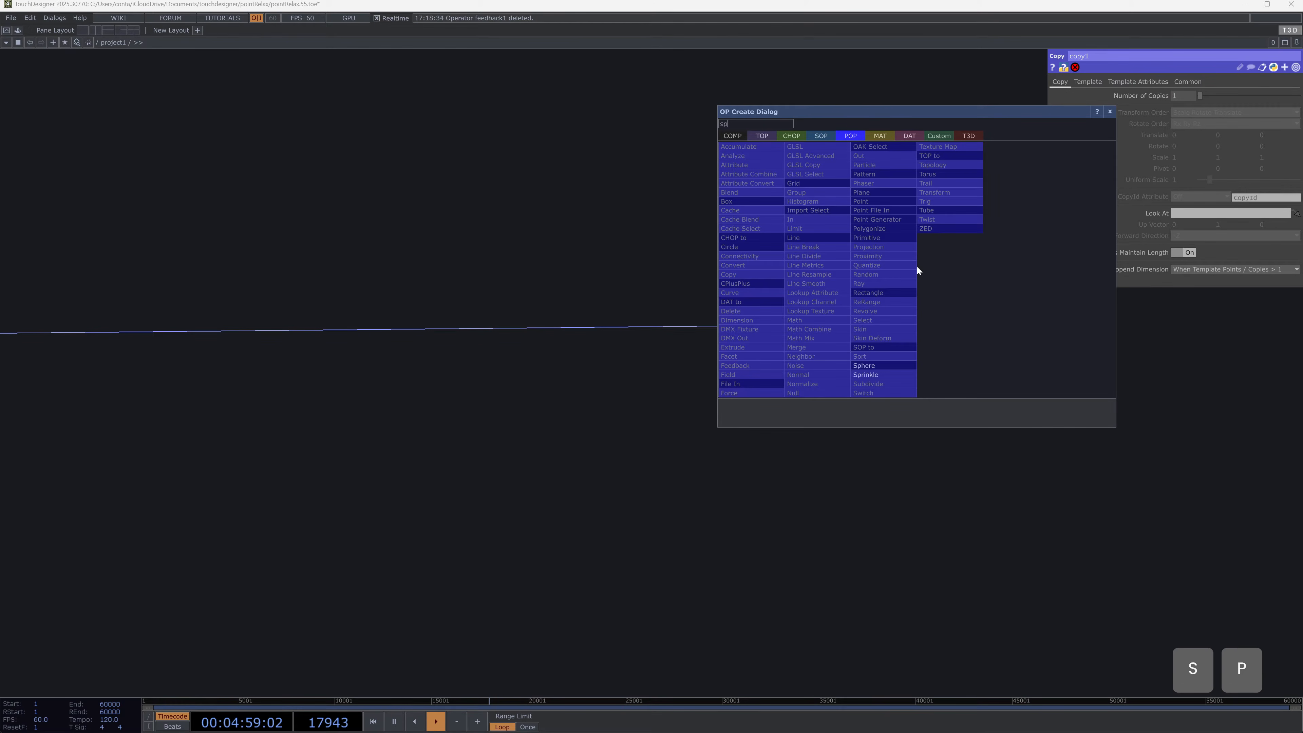
pyautogui.write('here')
pyautogui.click(869, 367)
pyautogui.click(847, 245)
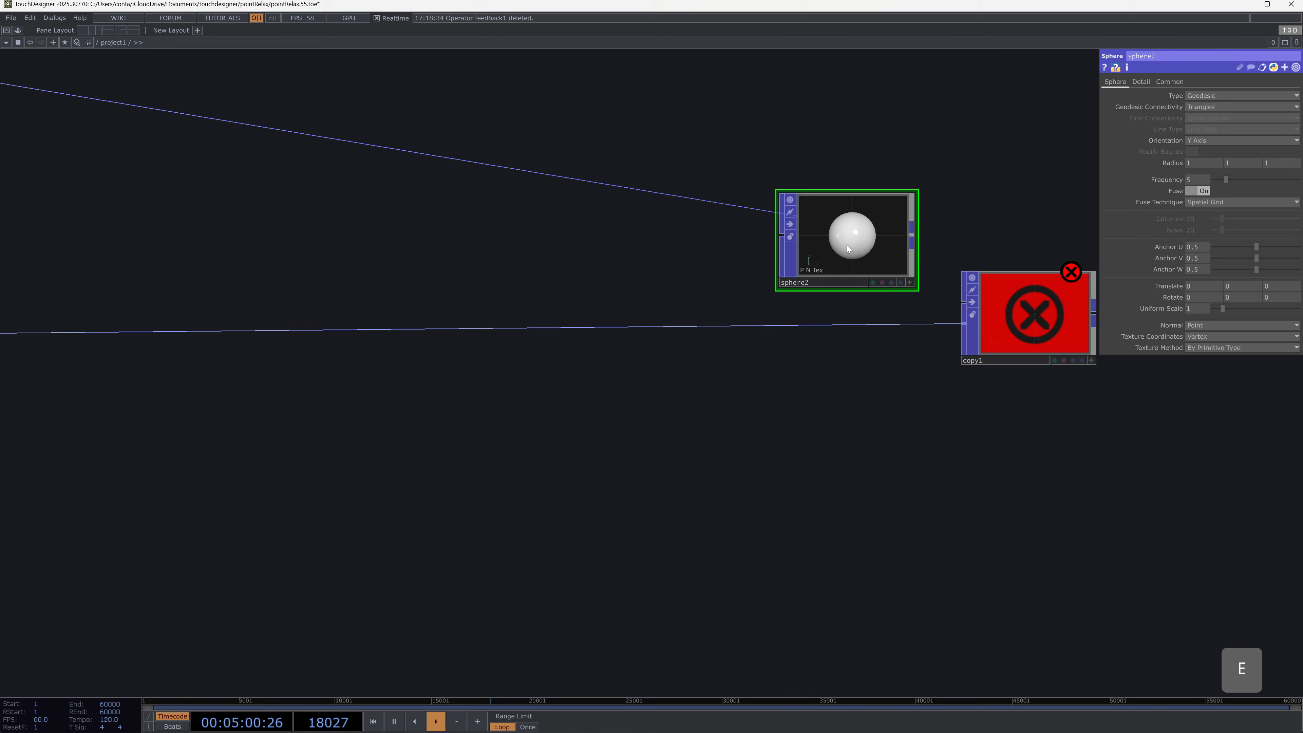
pyautogui.click(822, 244)
pyautogui.rightClick(738, 210)
pyautogui.click(750, 238)
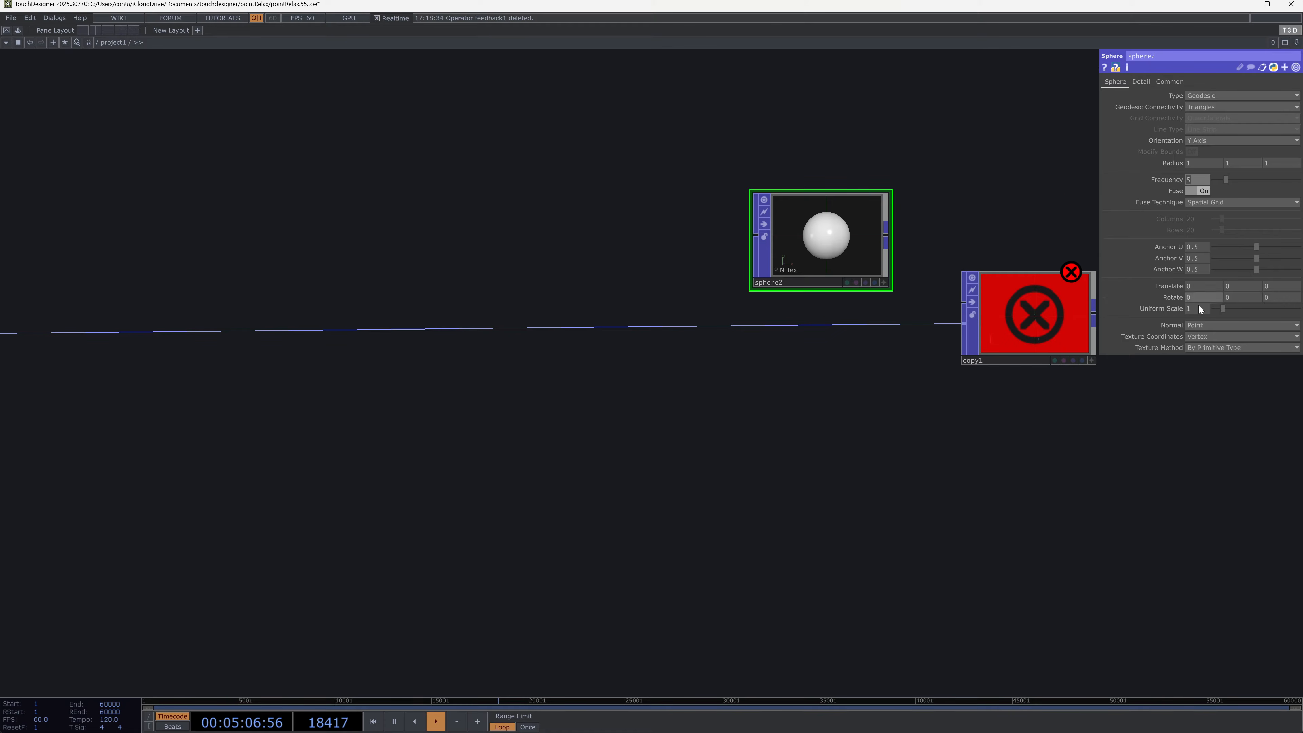
# Step: Set sphere2's Uniform Scale to 0.005, connect it to copy1's first input and inspect the copied result
pyautogui.write('0.005')
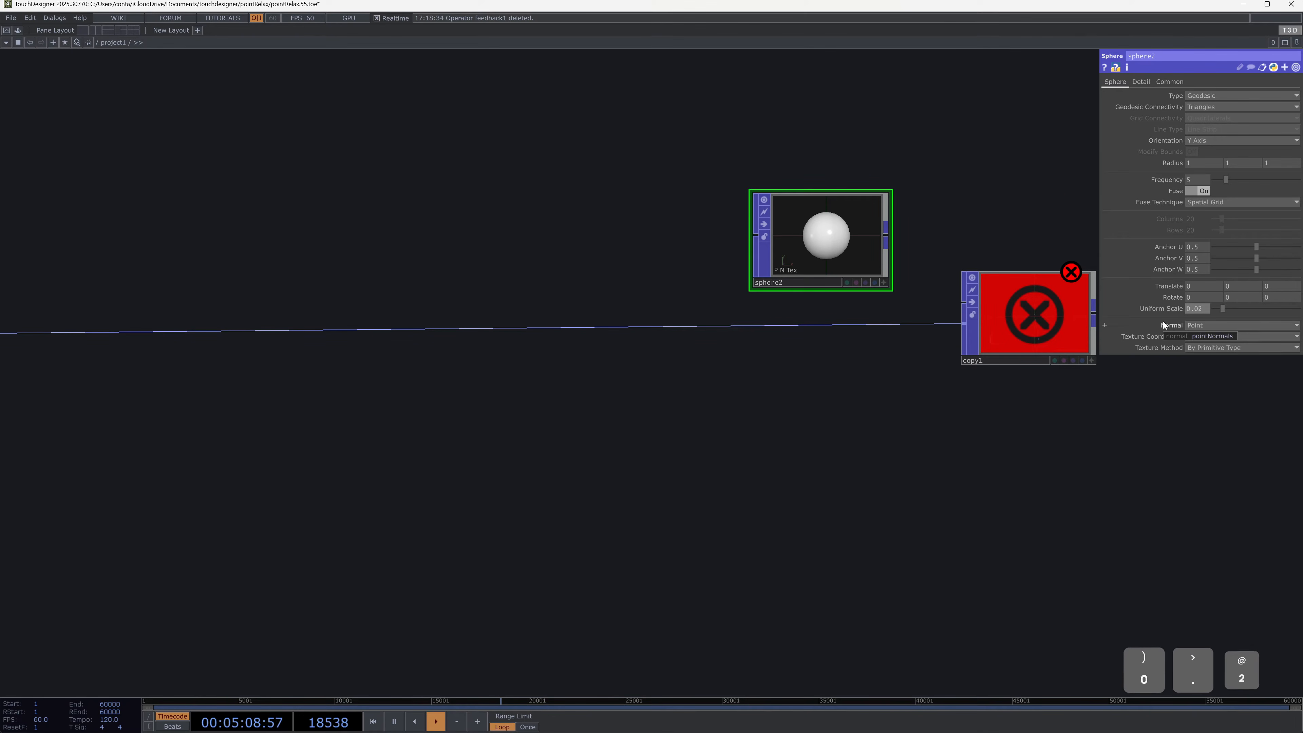
pyautogui.press('Return')
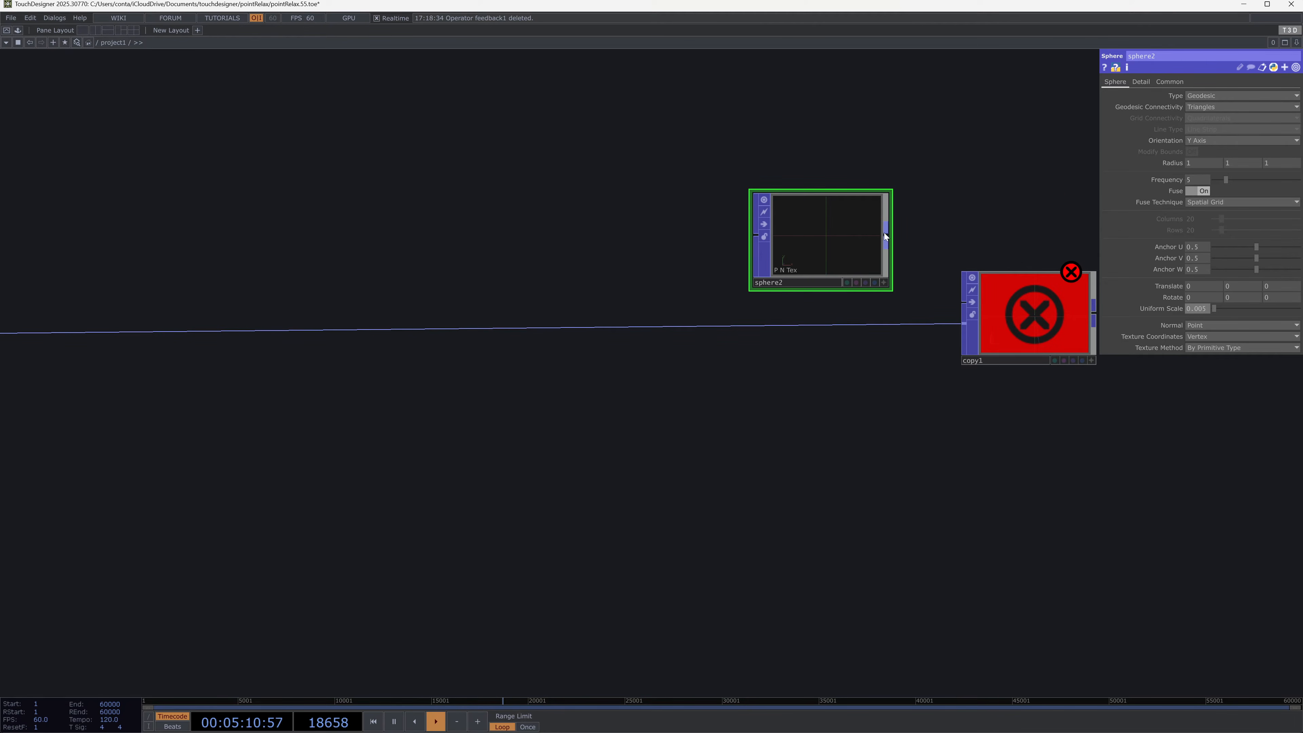
pyautogui.click(960, 303)
pyautogui.scroll(5, 1150, 342)
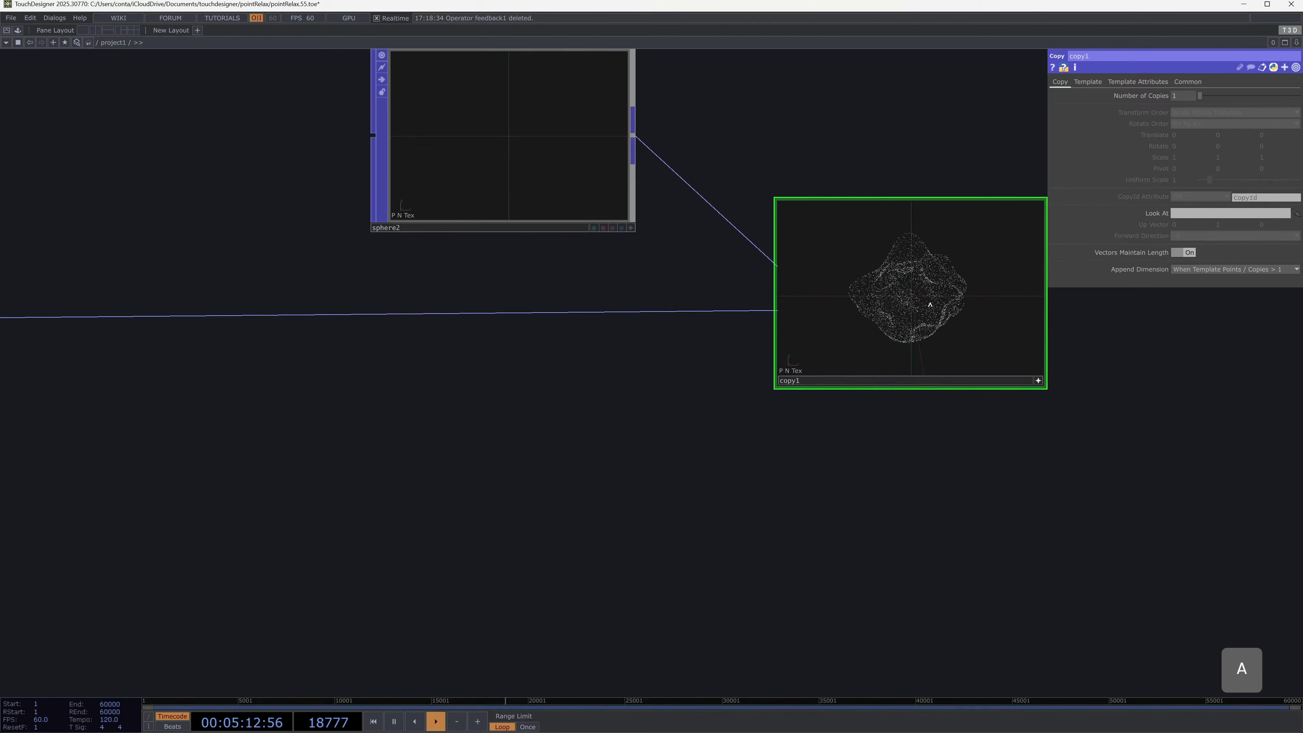
pyautogui.scroll(-5, 838, 483)
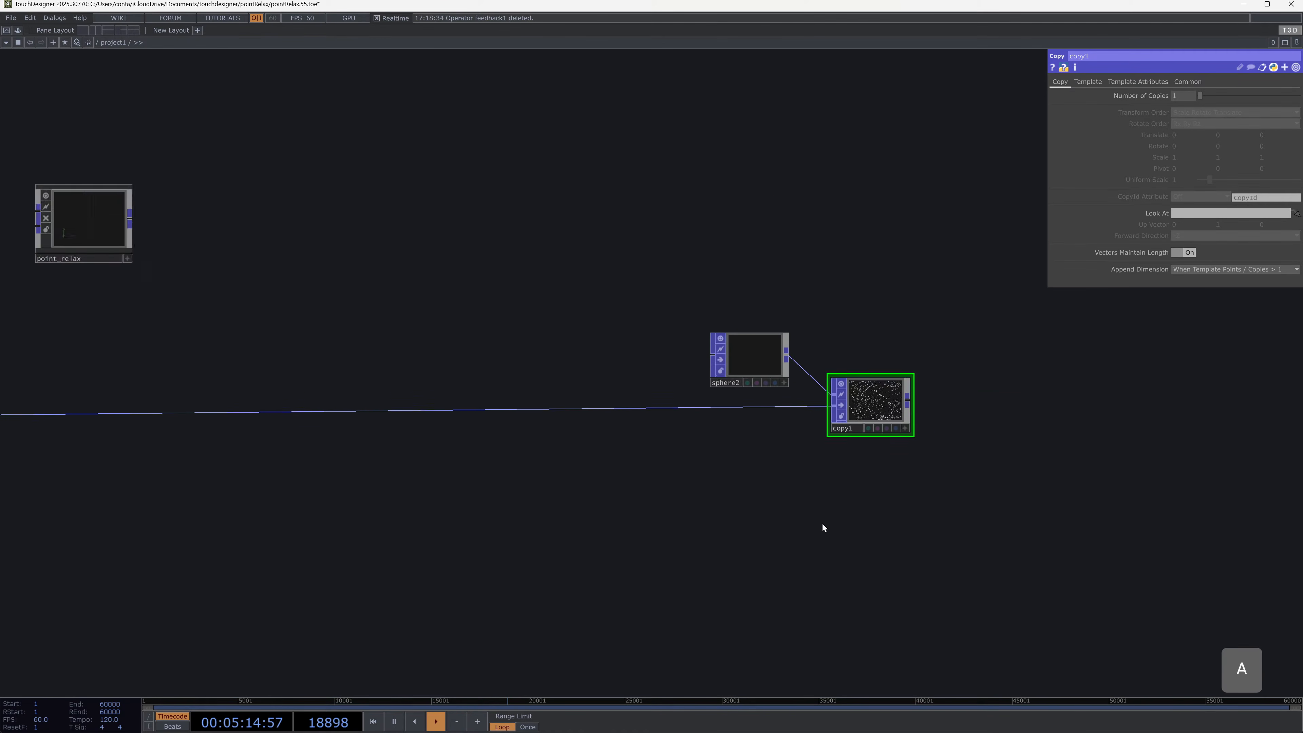
# Step: Add a Geometry COMP fed by normal1, far to its right and below copy1
pyautogui.moveTo(823, 527); pyautogui.dragTo(835, 358)
pyautogui.scroll(-2, 835, 357)
pyautogui.rightClick(157, 377)
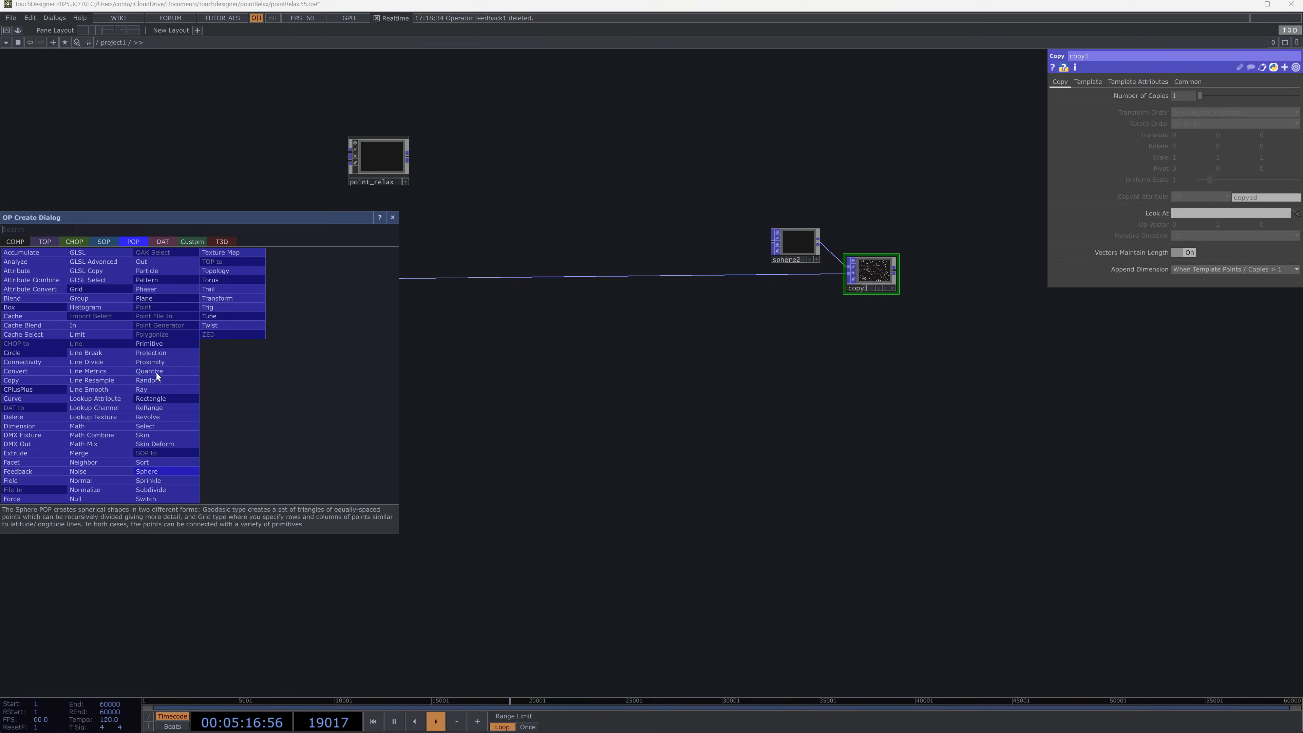
pyautogui.write('ge')
pyautogui.click(23, 323)
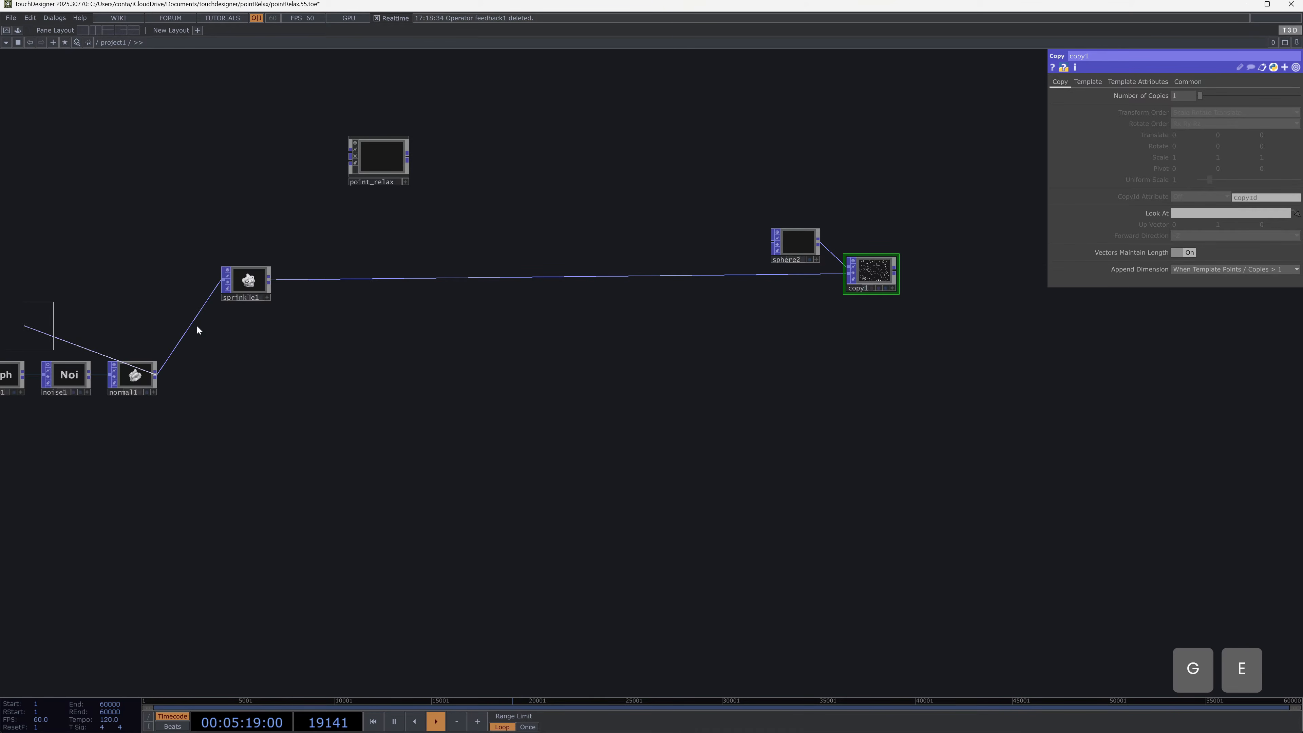
pyautogui.click(1031, 389)
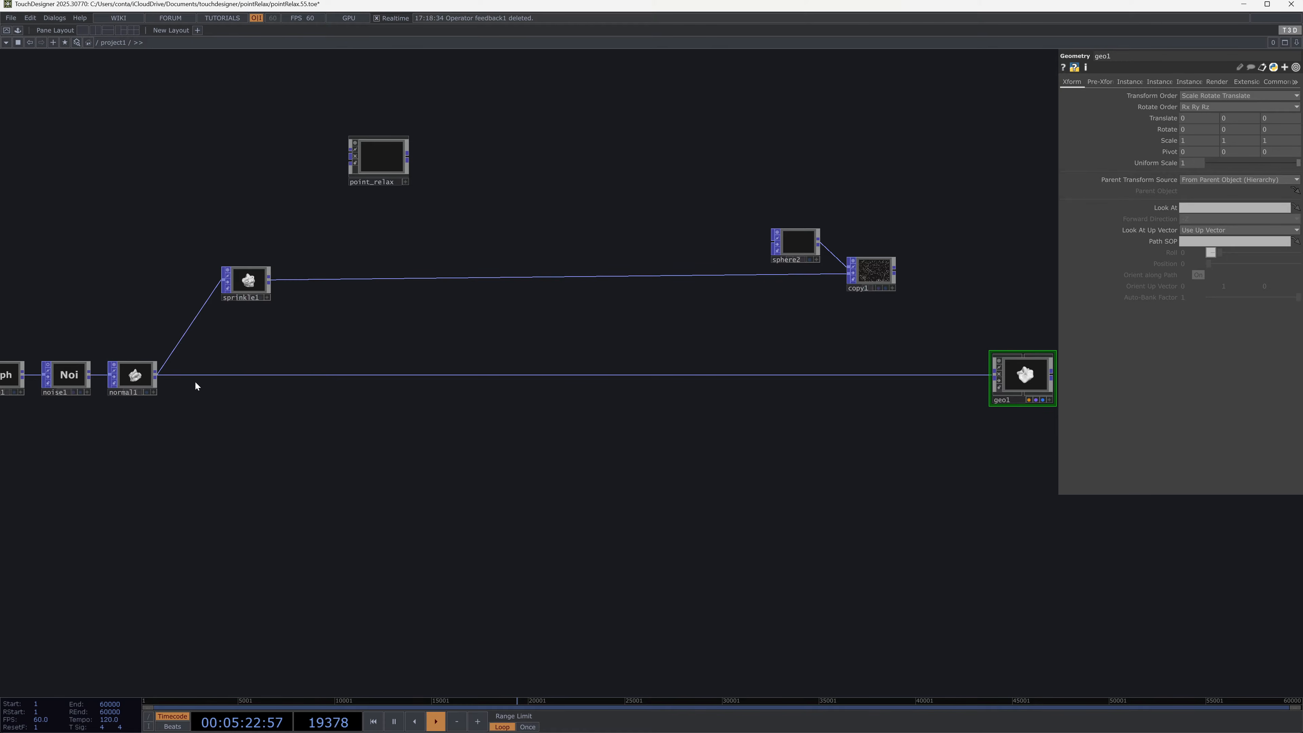
# Step: Add a second Geometry COMP fed by copy1, align it above geo1 and inspect its points up close
pyautogui.scroll(5, 969, 350)
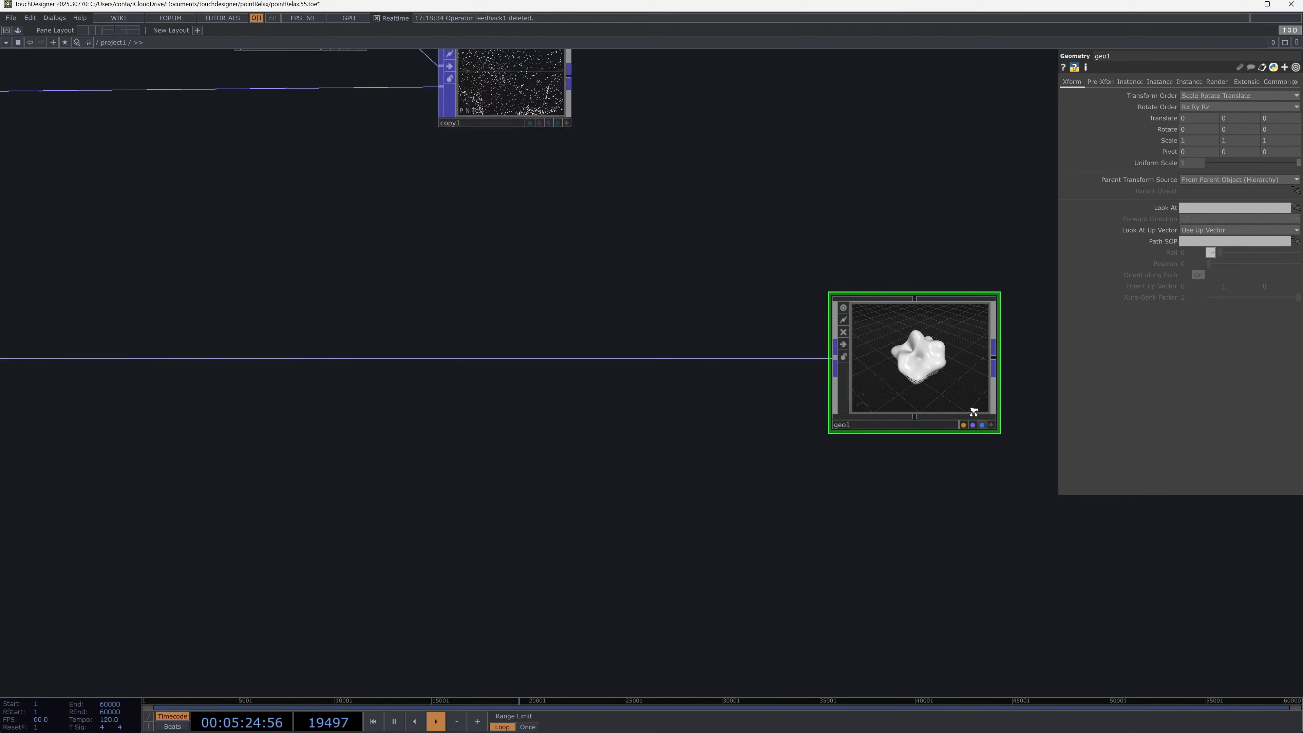
pyautogui.moveTo(853, 261); pyautogui.dragTo(818, 419)
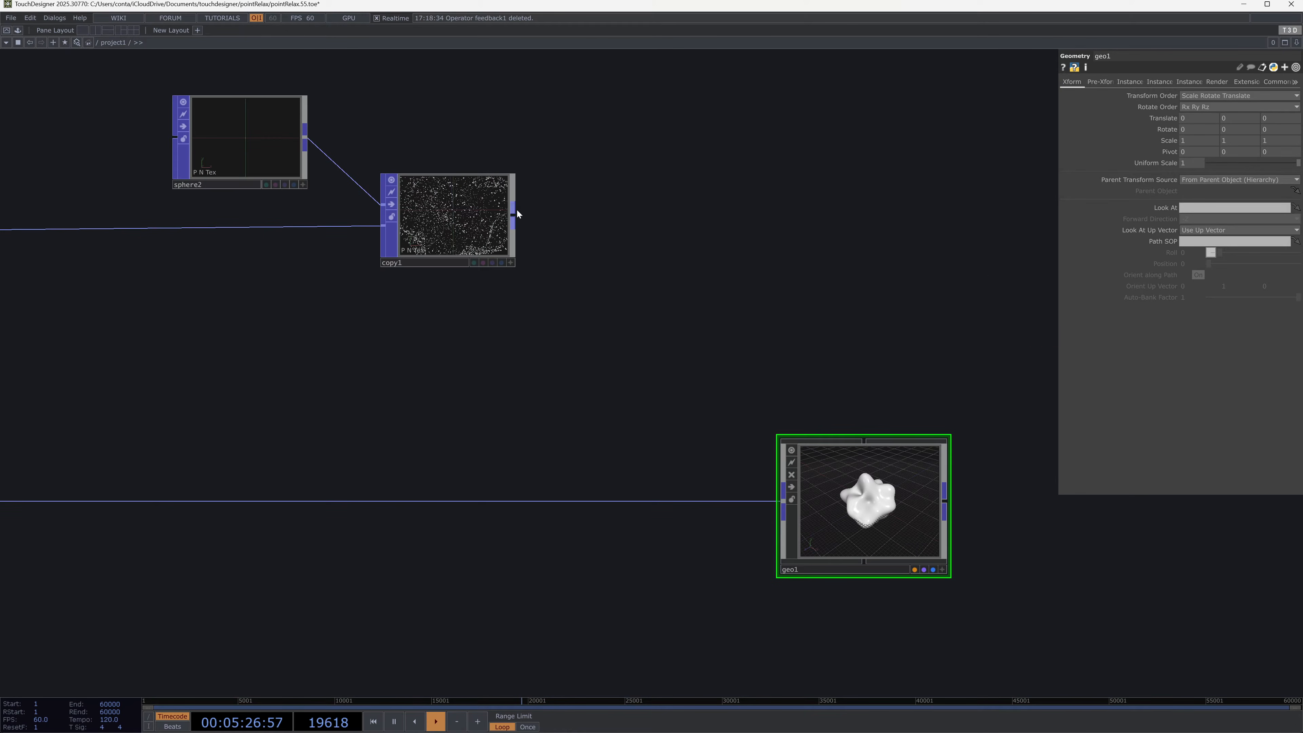
pyautogui.click(515, 221)
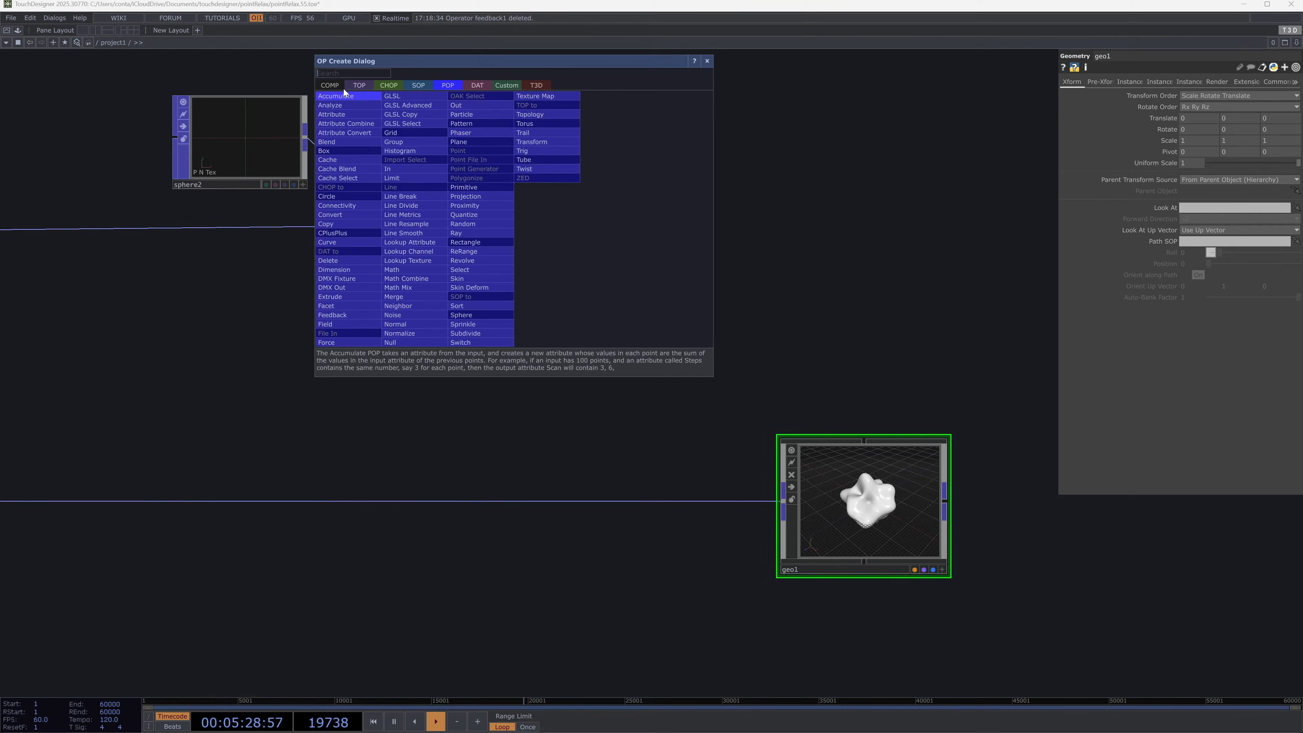
pyautogui.write('ge')
pyautogui.click(333, 169)
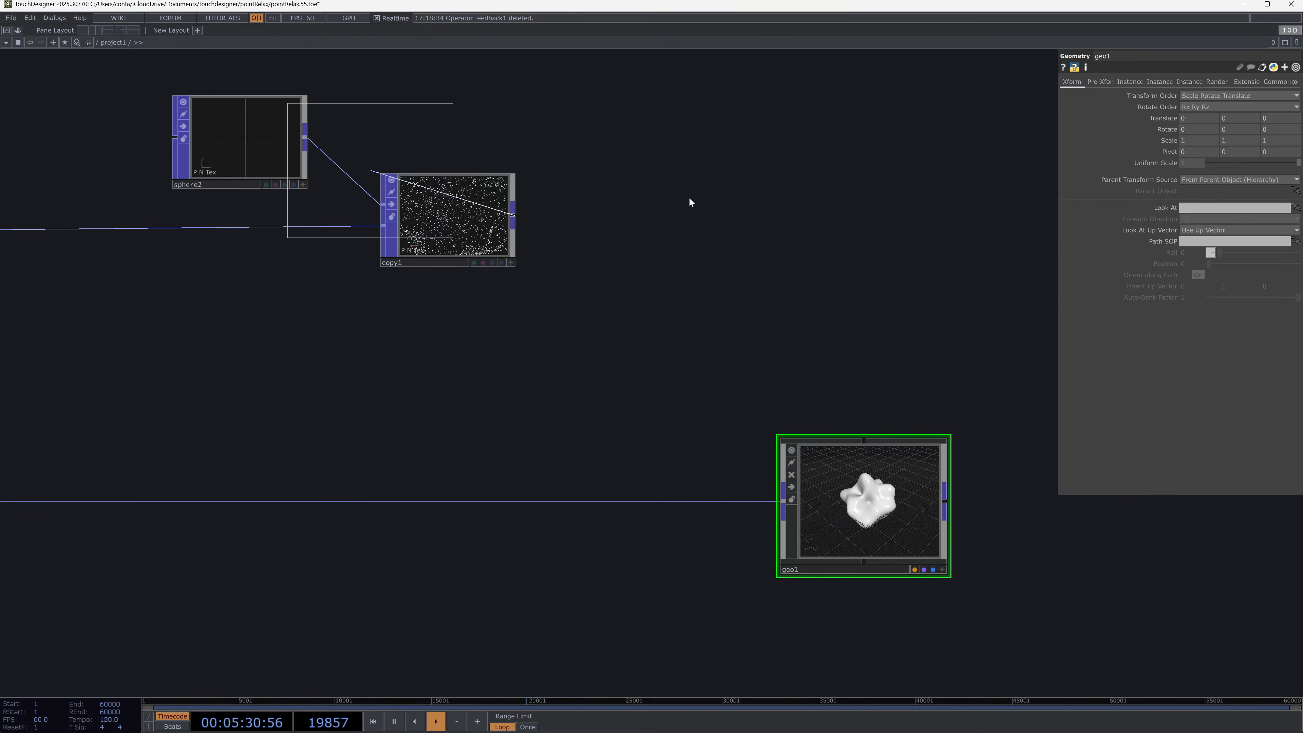
pyautogui.click(829, 205)
pyautogui.moveTo(861, 214); pyautogui.dragTo(884, 221)
pyautogui.scroll(10, 881, 212)
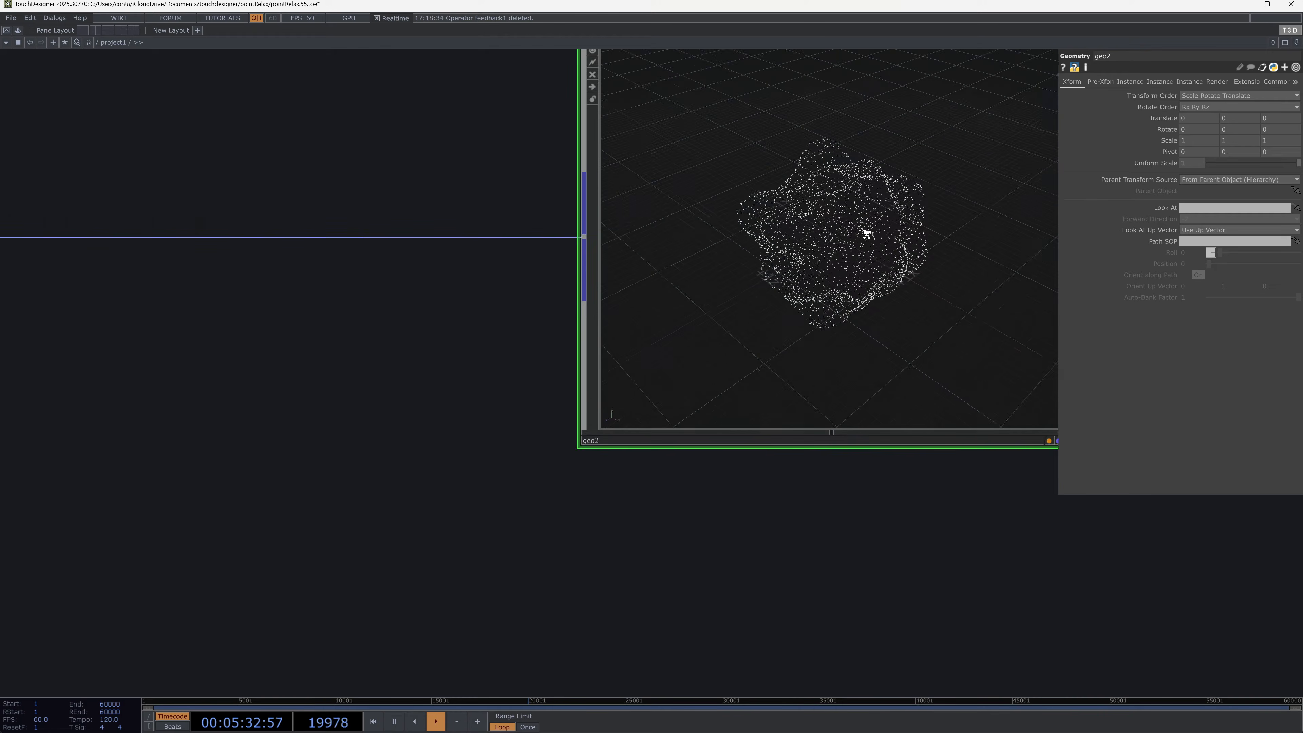
pyautogui.scroll(-11, 820, 277)
# Step: Add a Render TOP to the right of the two Geometry COMPs, vertically between them
pyautogui.press('Tab')
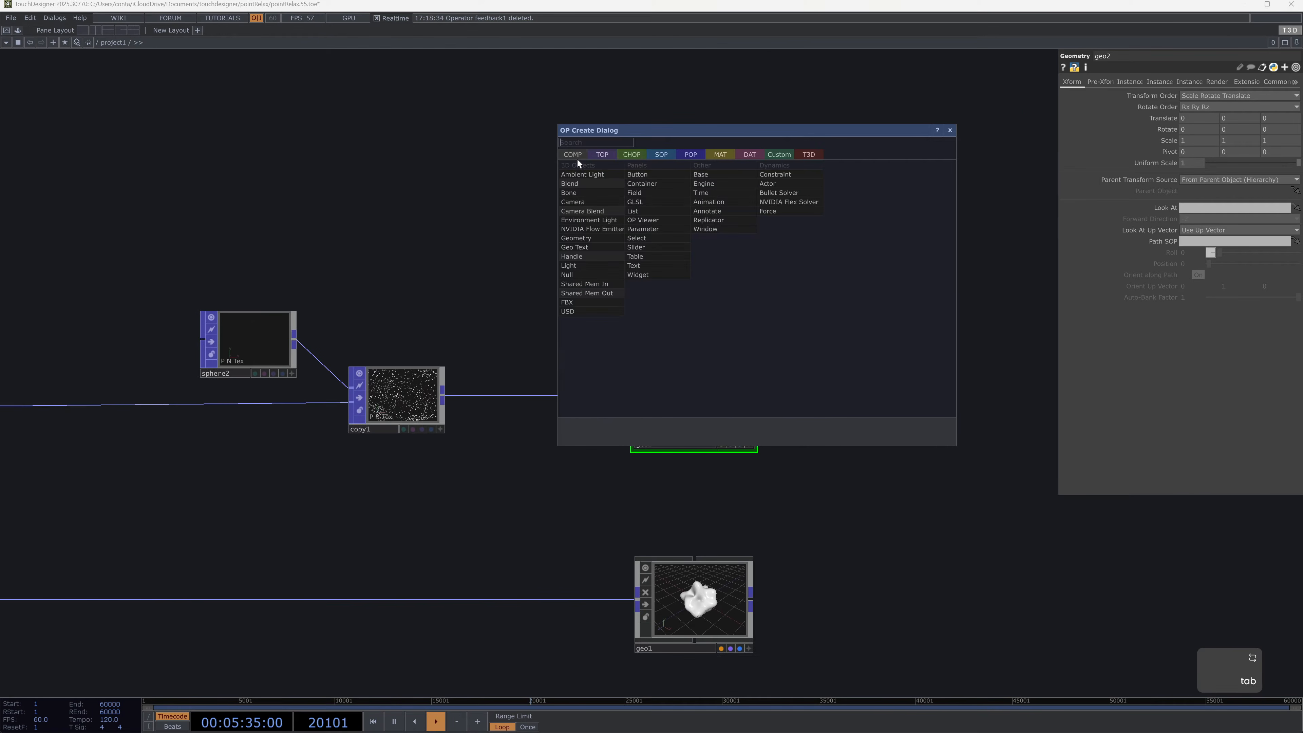
pyautogui.write('ren')
pyautogui.click(789, 284)
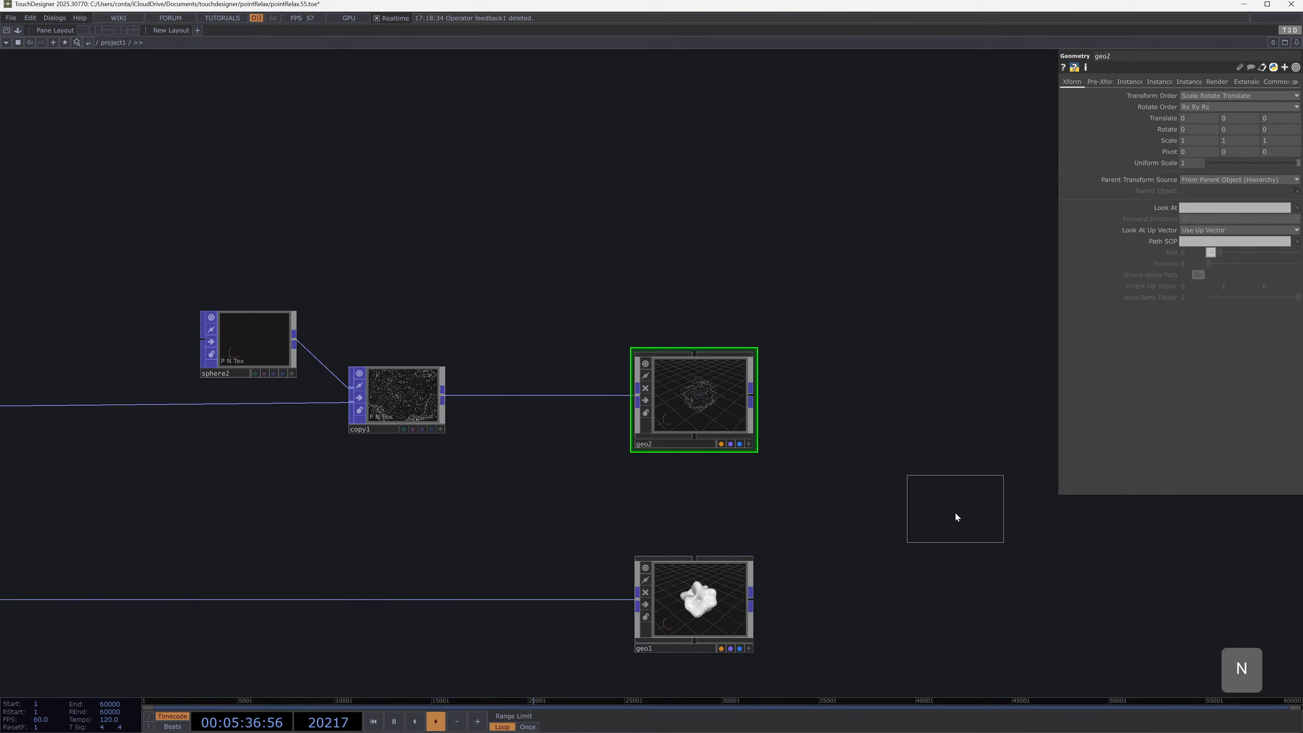
pyautogui.click(958, 516)
# Step: Enter the expression parent.Project.width as the width of render1's resolution
pyautogui.click(1261, 82)
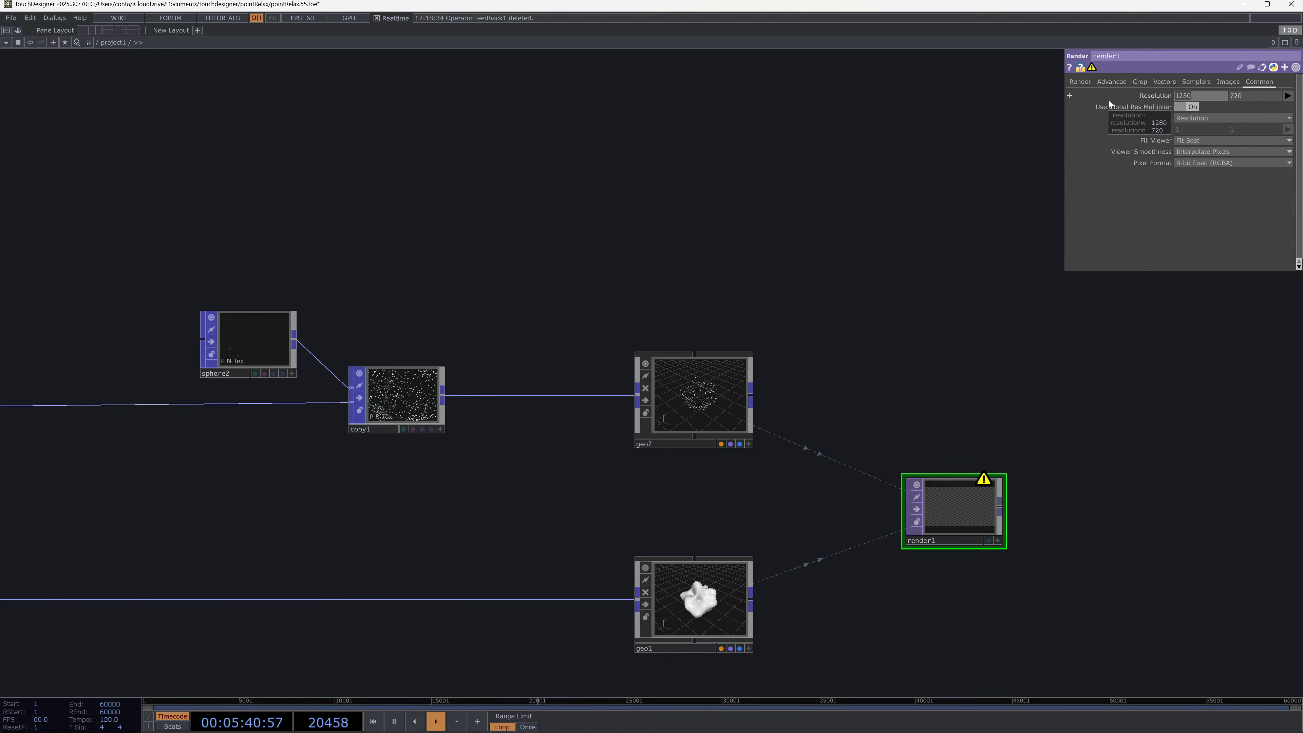
pyautogui.write('pare')
pyautogui.press('BackSpace')
pyautogui.press('BackSpace')
pyautogui.press('BackSpace')
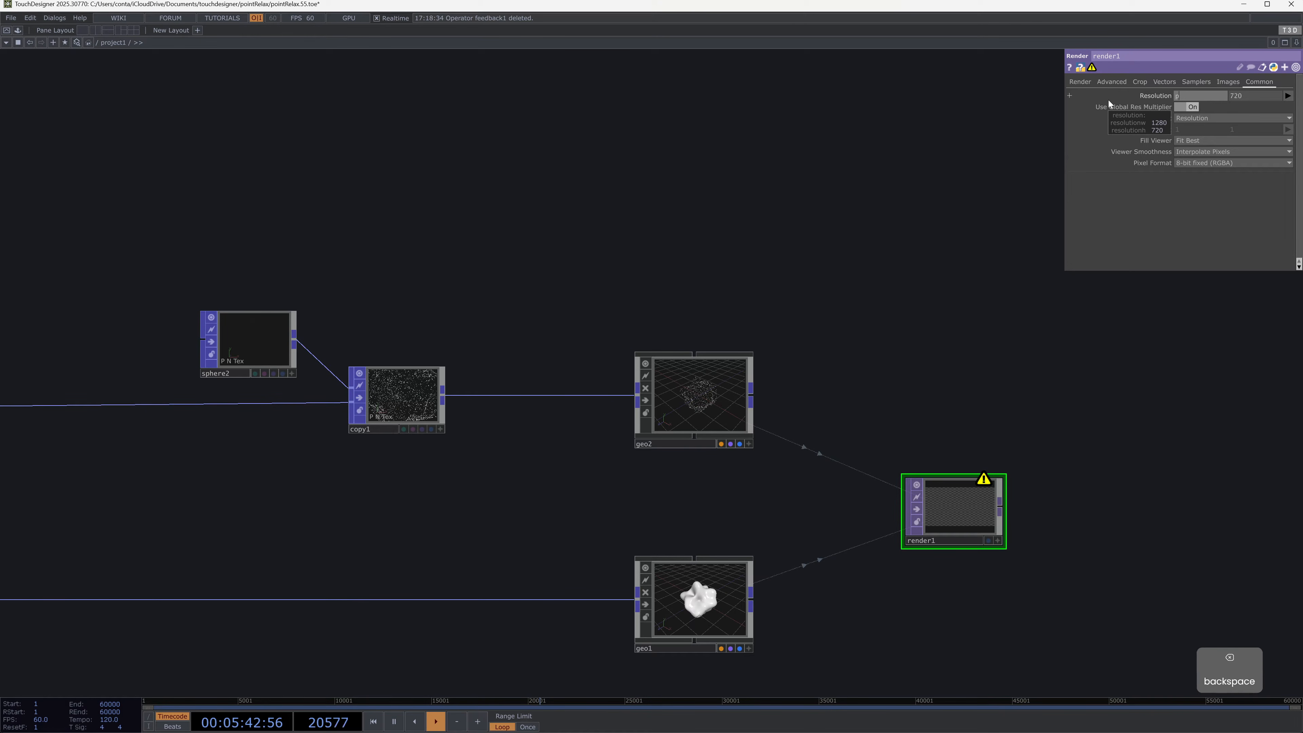
pyautogui.write('arent.P')
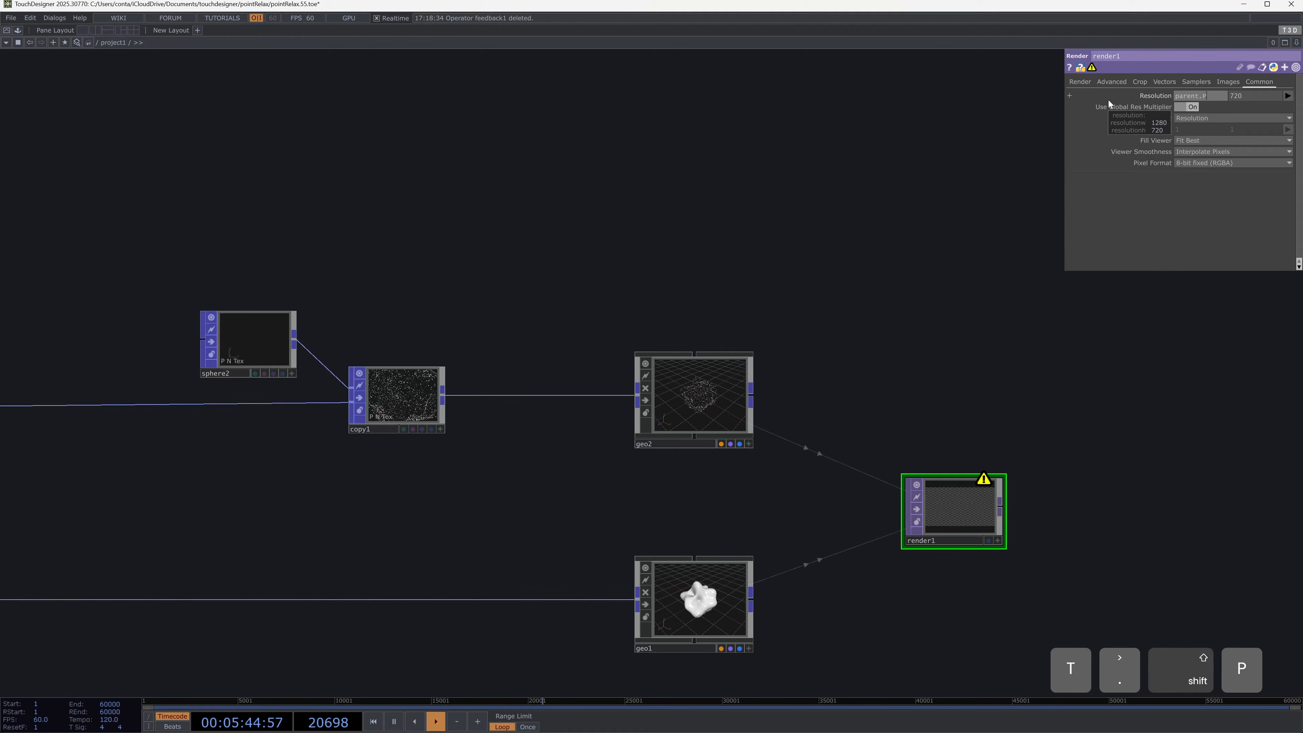
pyautogui.write('roject.width')
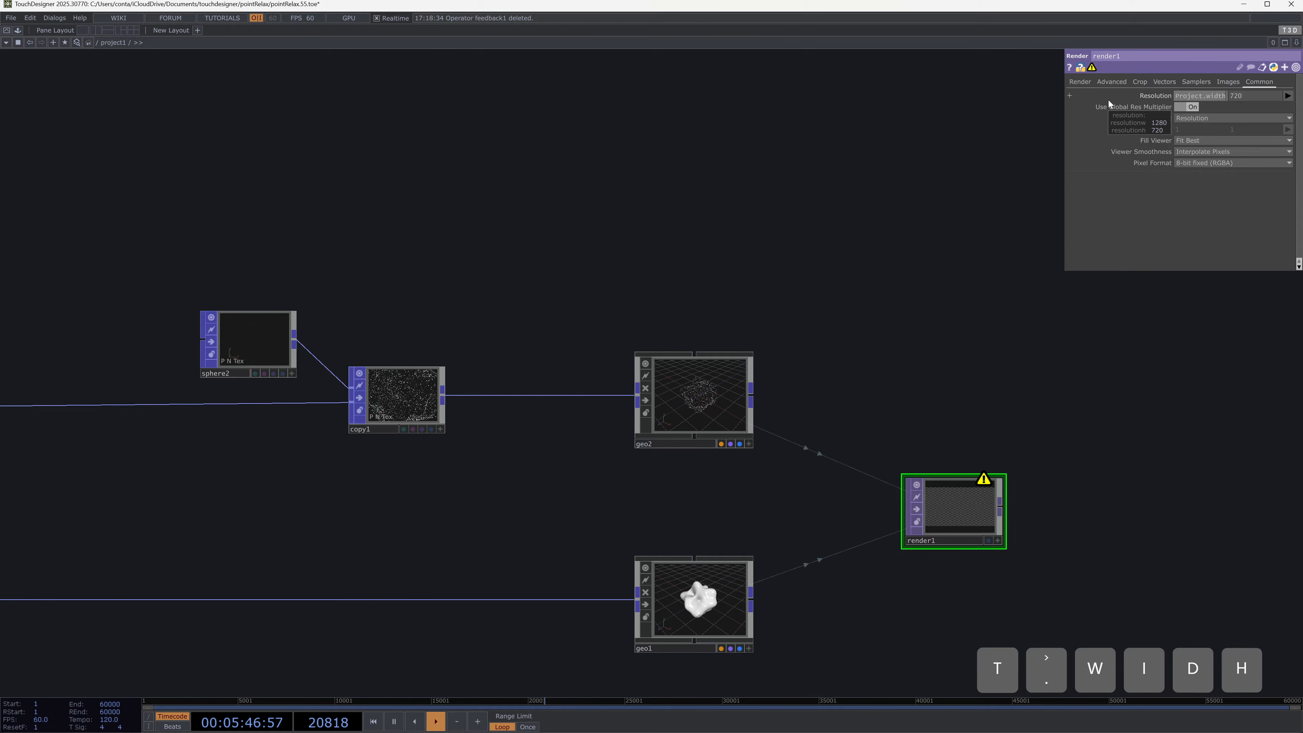
# Step: Reuse the width expression for render1's resolution height, changing it to parent.Project.height
pyautogui.hotkey('ctrl', 'a')
pyautogui.hotkey('ctrl', 'c')
pyautogui.press('Tab')
pyautogui.hotkey('ctrl', 'v')
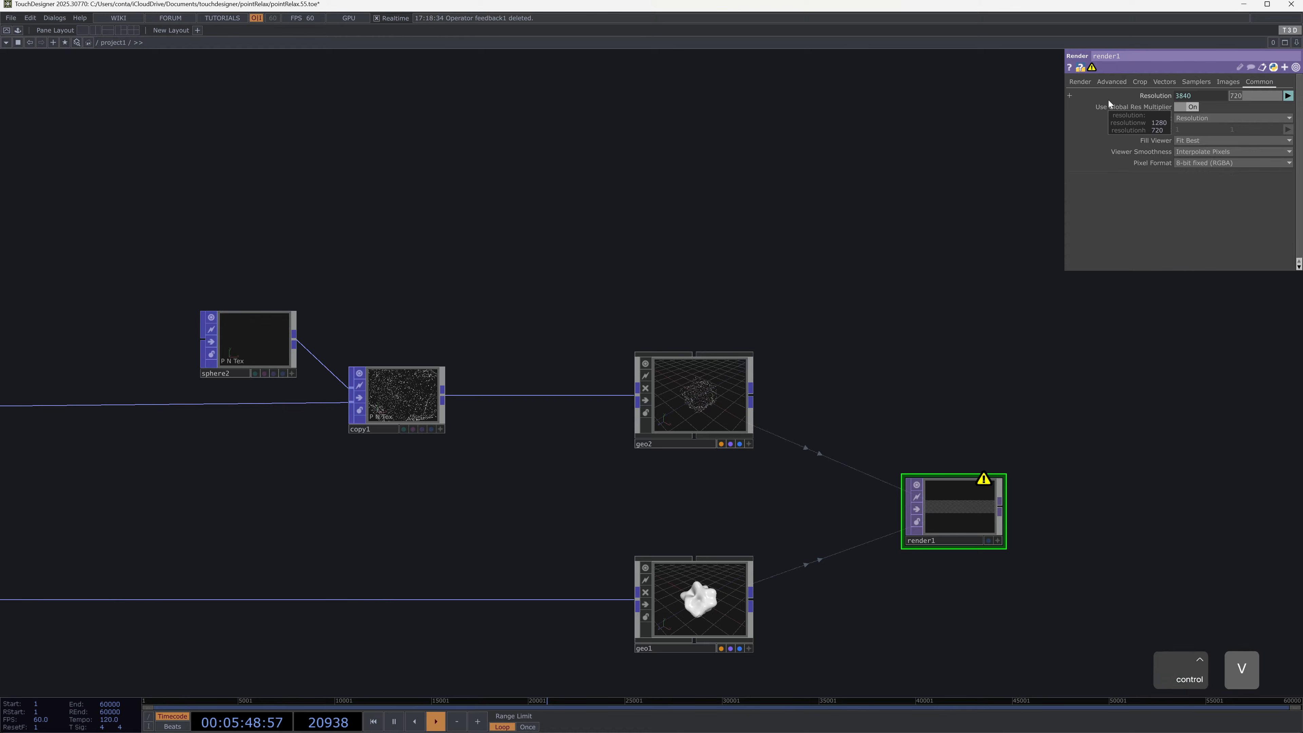
pyautogui.press('BackSpace')
pyautogui.press('BackSpace')
pyautogui.press('BackSpace')
pyautogui.press('BackSpace')
pyautogui.press('BackSpace')
pyautogui.write('height')
pyautogui.press('Return')
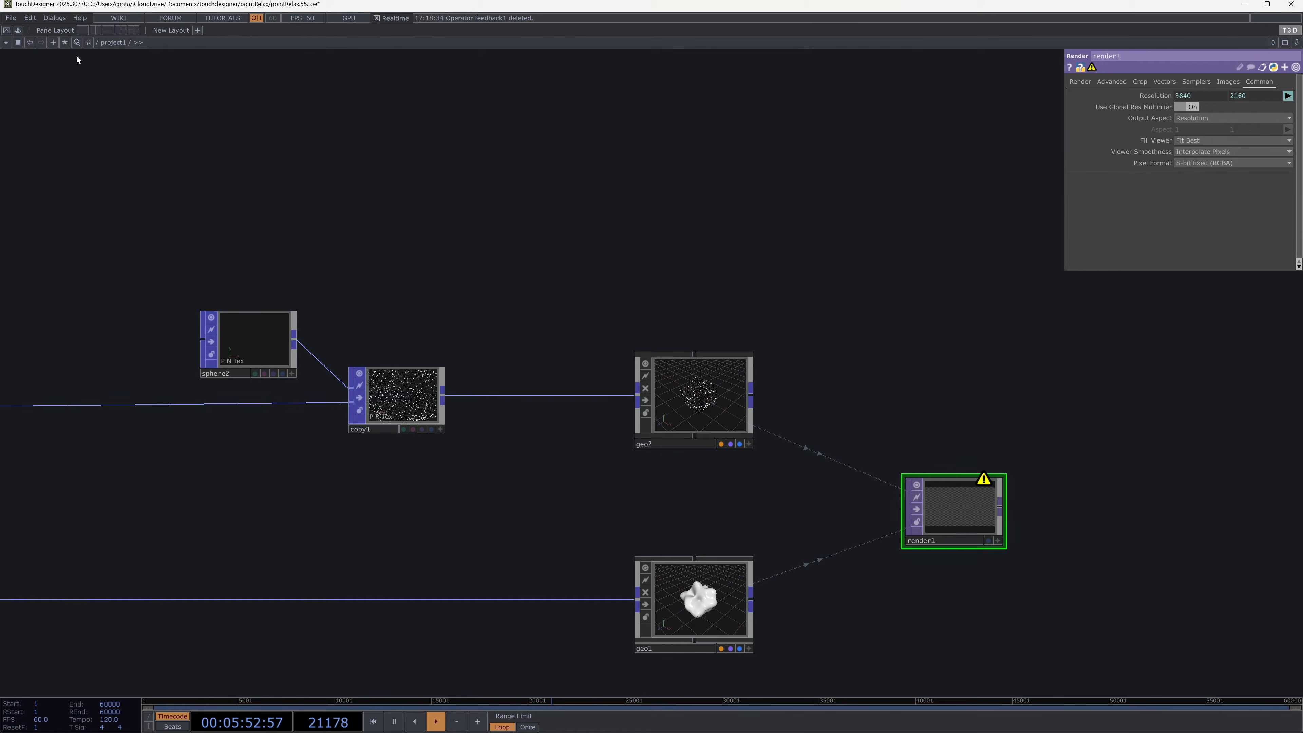
# Step: Examine the Width and Height expressions of the project1 container and return to its network
pyautogui.rightClick(120, 45)
pyautogui.click(150, 86)
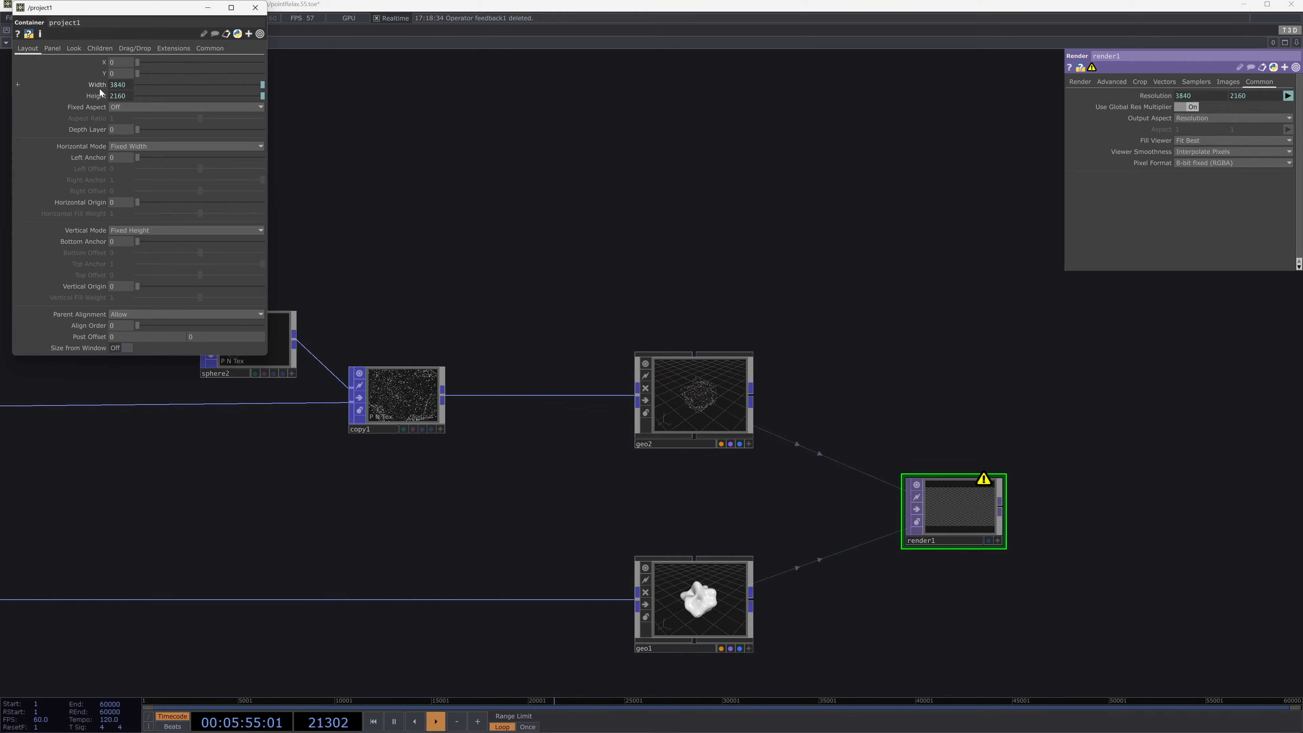
pyautogui.moveTo(122, 17); pyautogui.dragTo(147, 130)
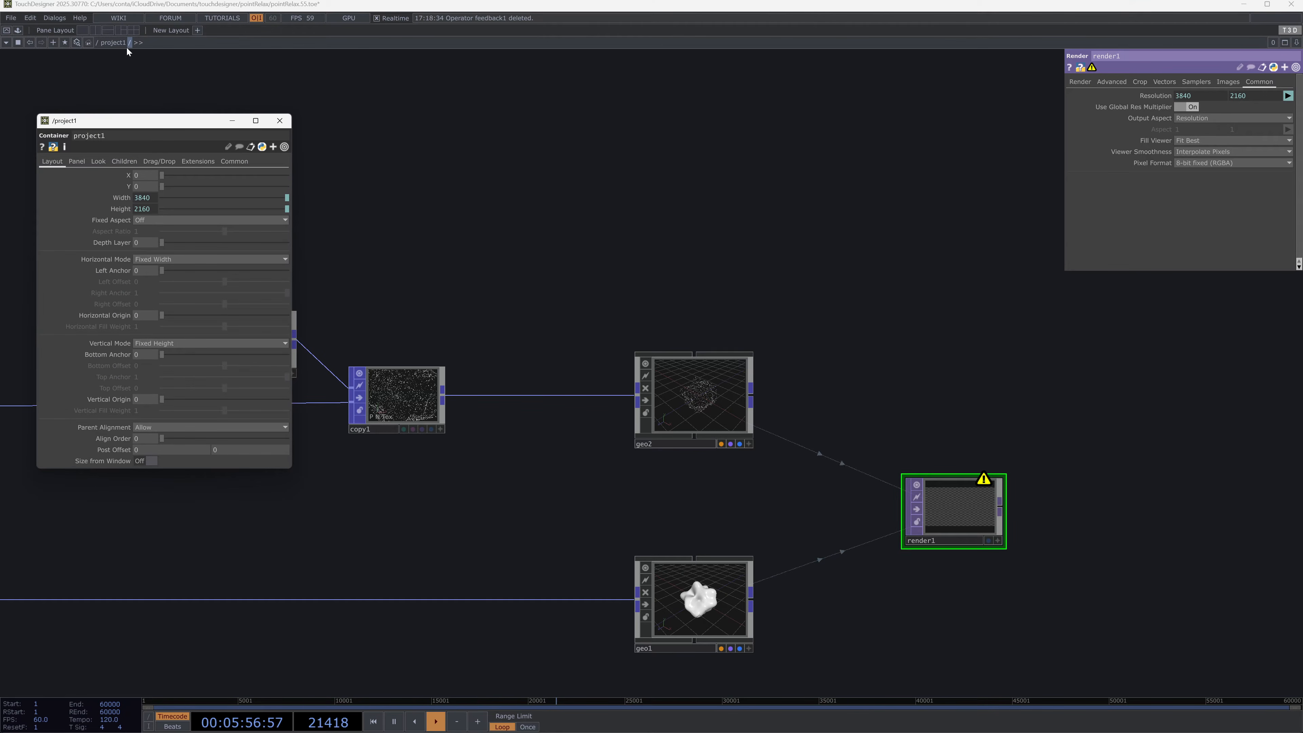
pyautogui.click(279, 120)
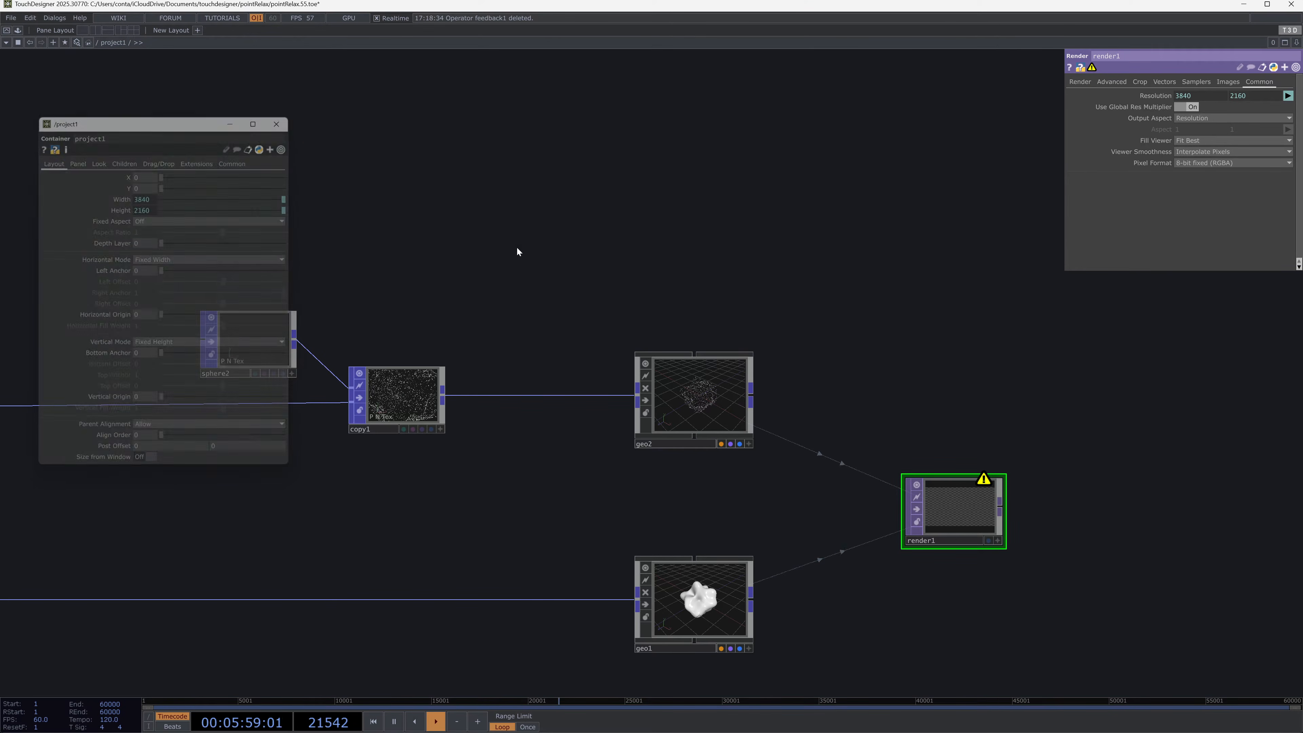
pyautogui.press('u')
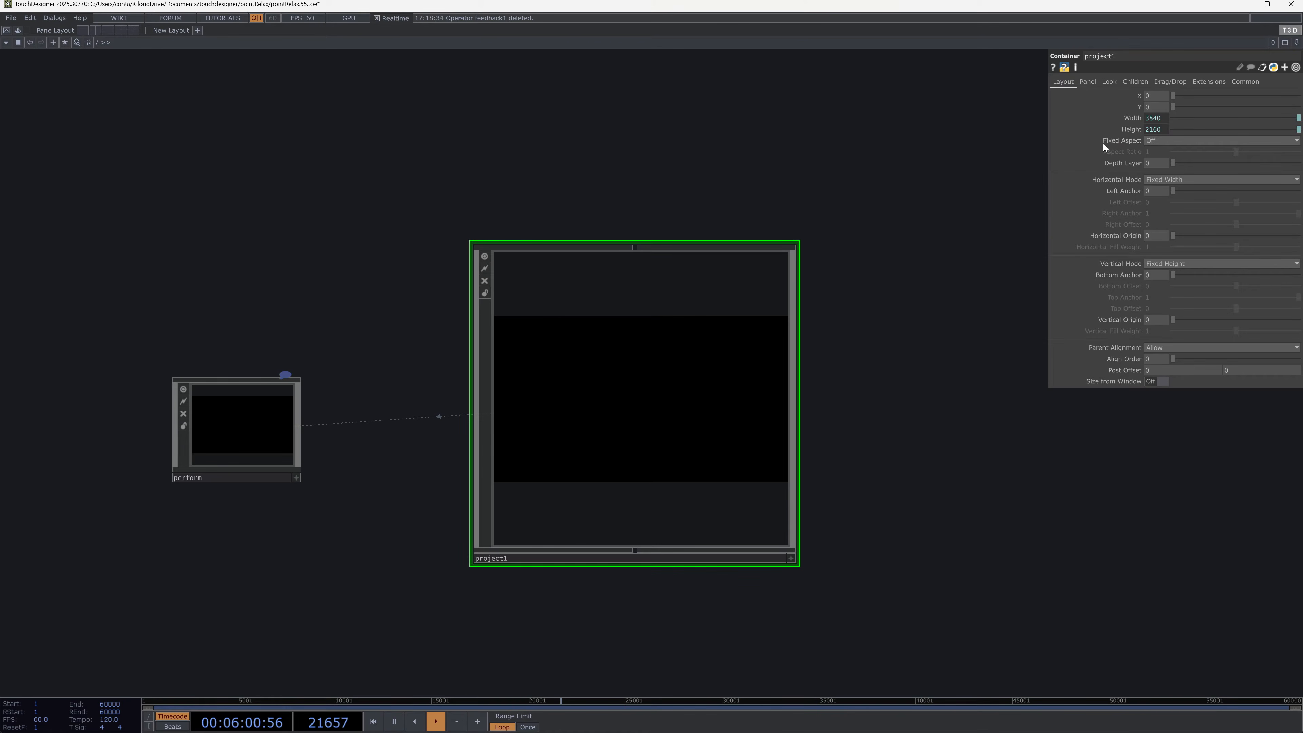
pyautogui.click(1126, 122)
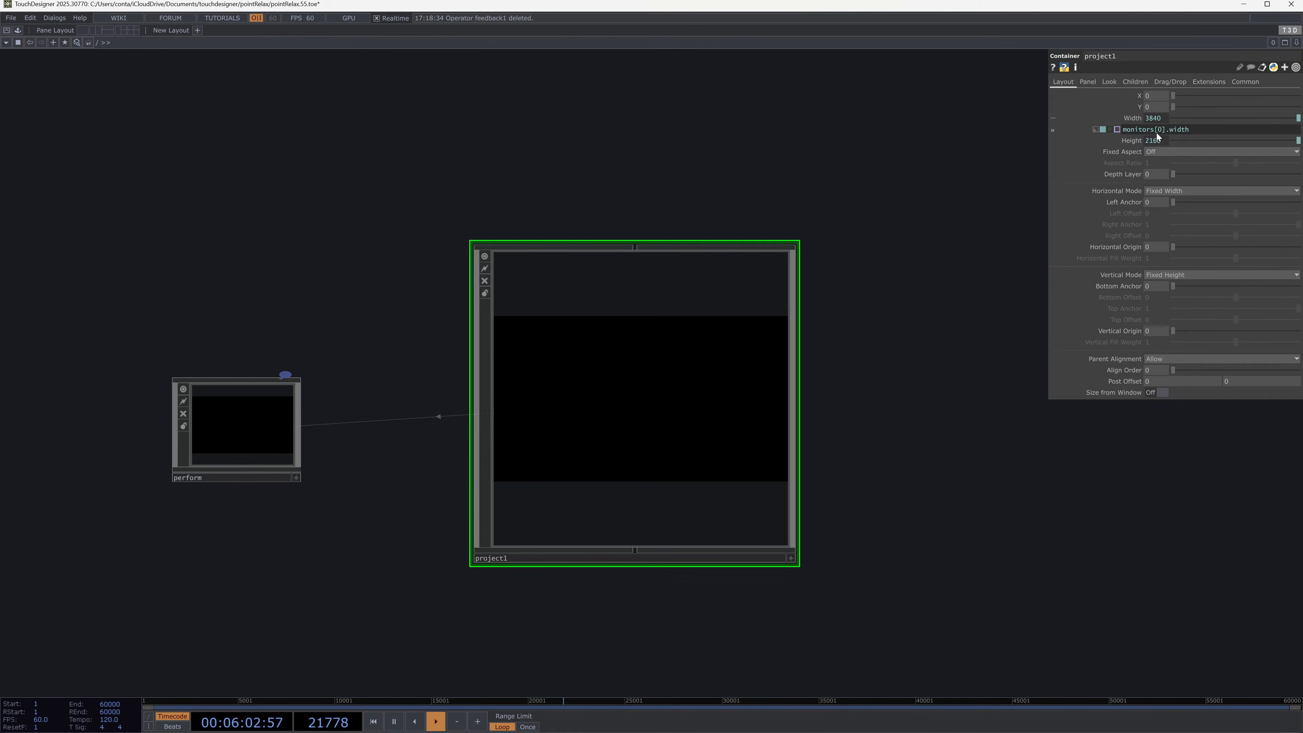
pyautogui.click(1132, 140)
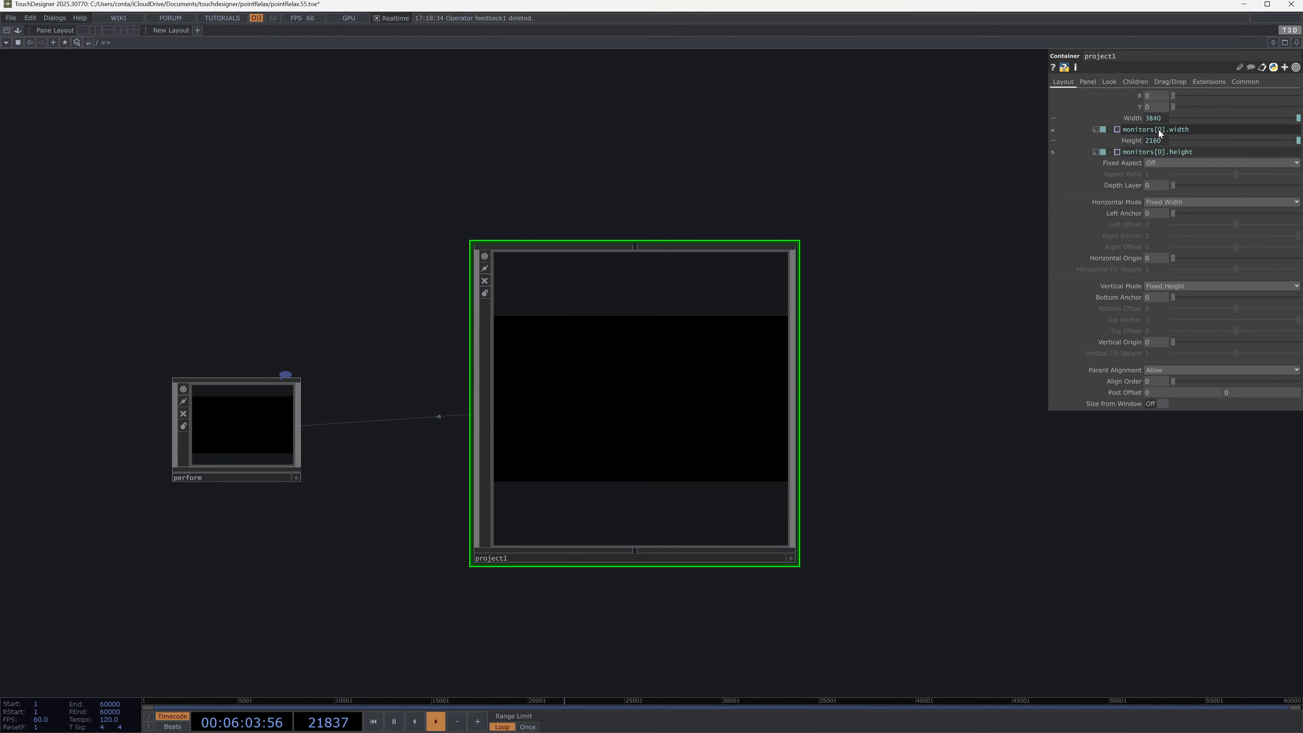
pyautogui.click(1178, 131)
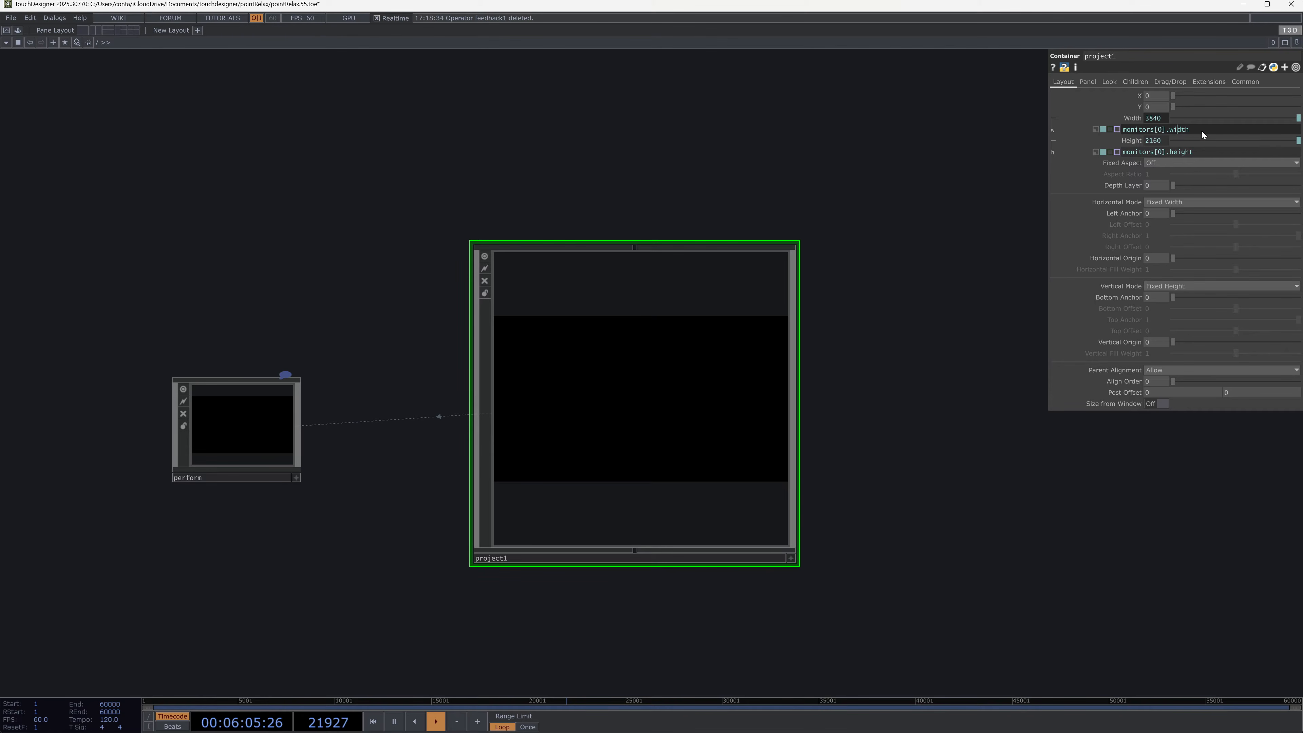
pyautogui.click(1135, 119)
pyautogui.click(1134, 130)
pyautogui.doubleClick(684, 353)
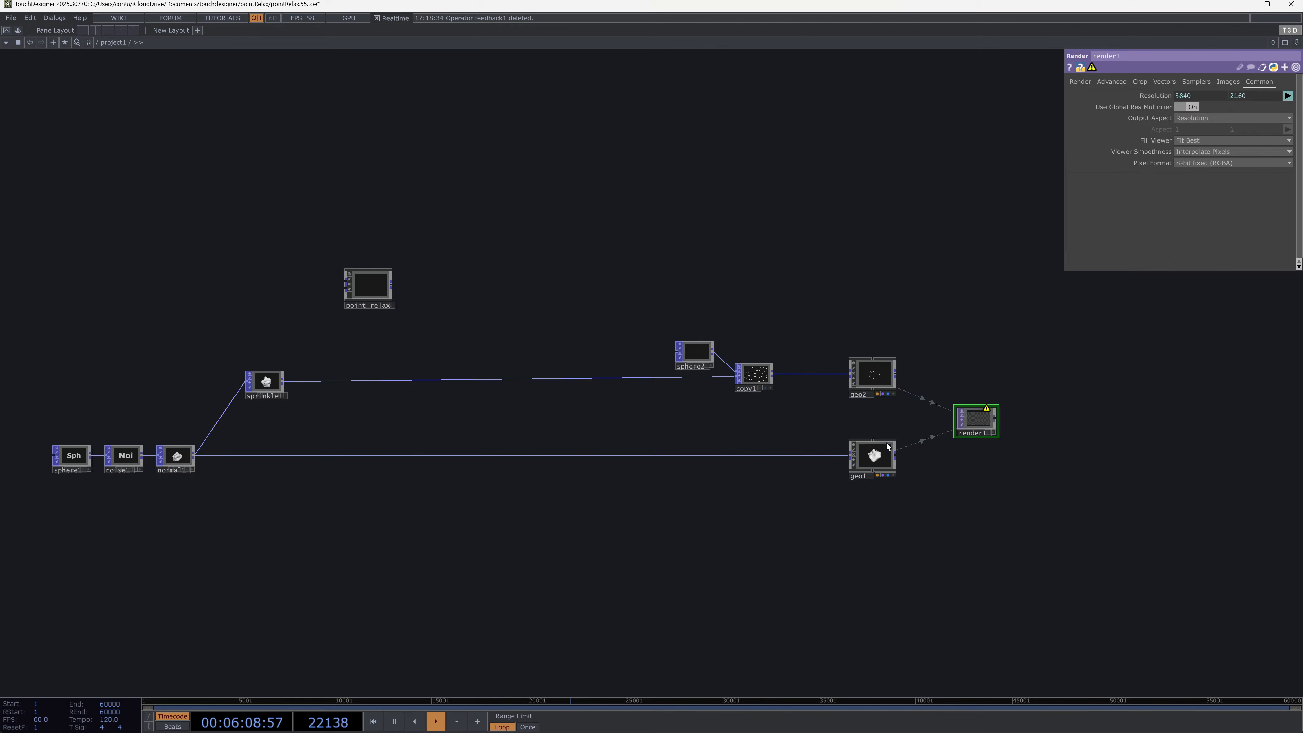
# Step: Move render1 slightly up and farther to the right of geo1 and geo2
pyautogui.scroll(5, 889, 447)
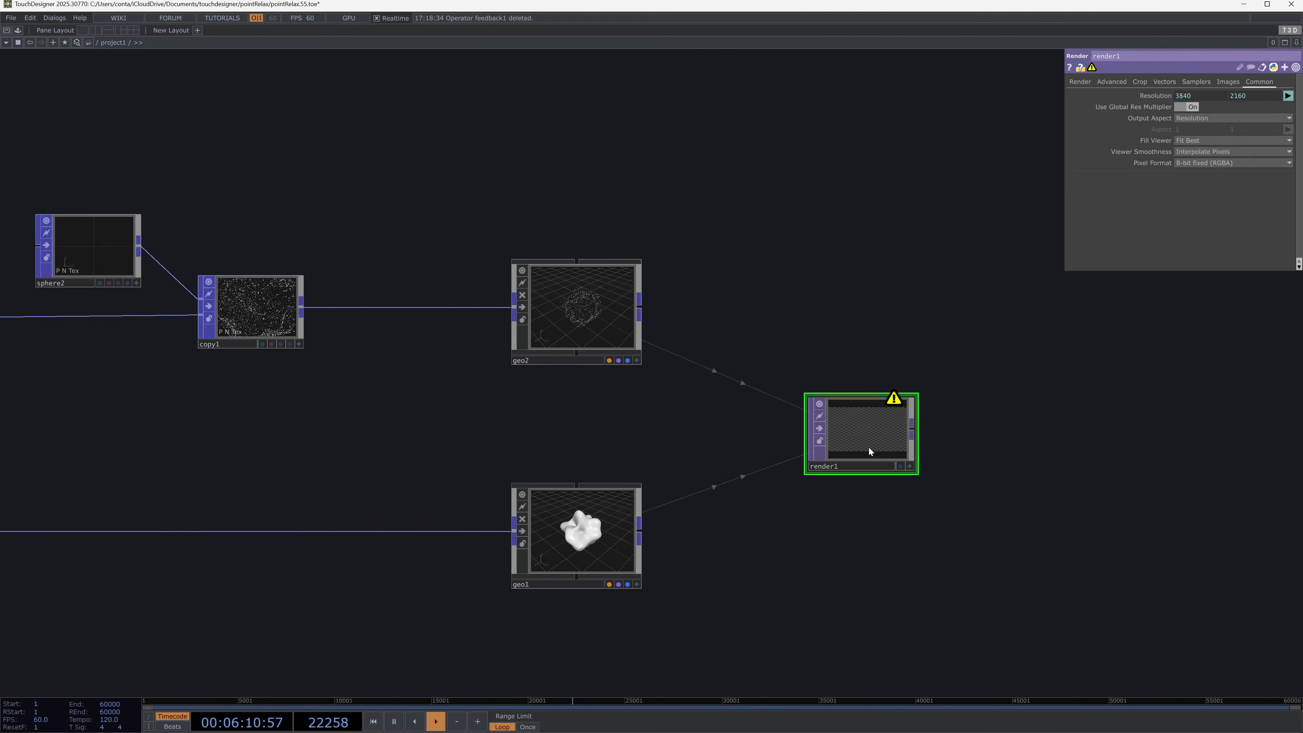
pyautogui.press('3')
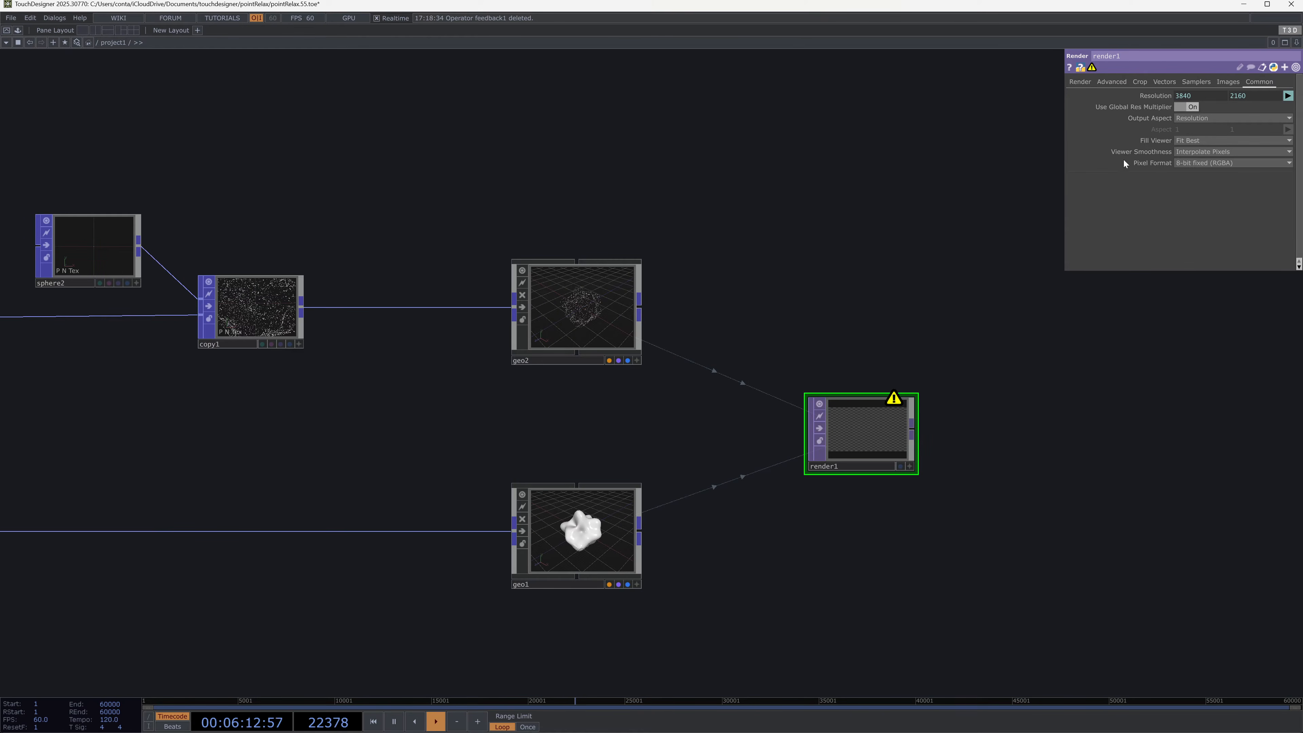
pyautogui.moveTo(876, 430); pyautogui.dragTo(918, 409)
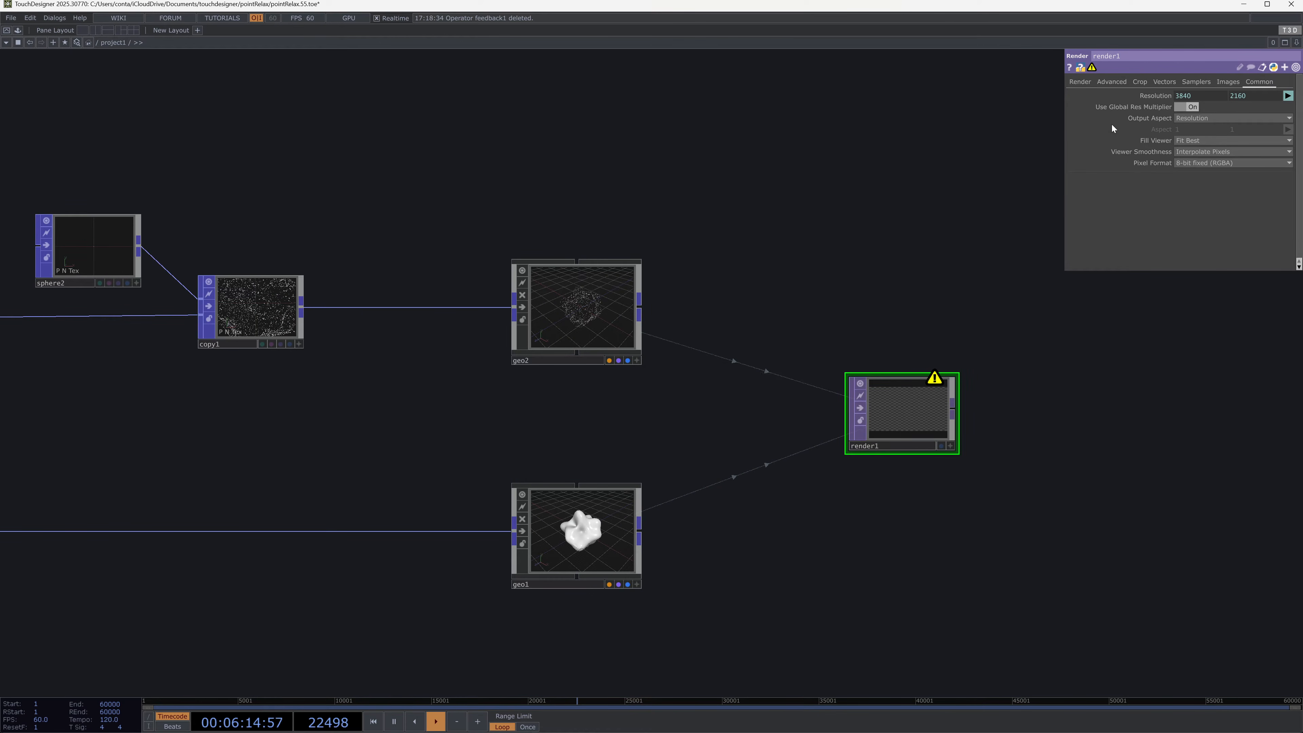
# Step: Add the arcball camera component cam1 from the custom COMP palette components above geo2
pyautogui.click(1080, 81)
pyautogui.press('Tab')
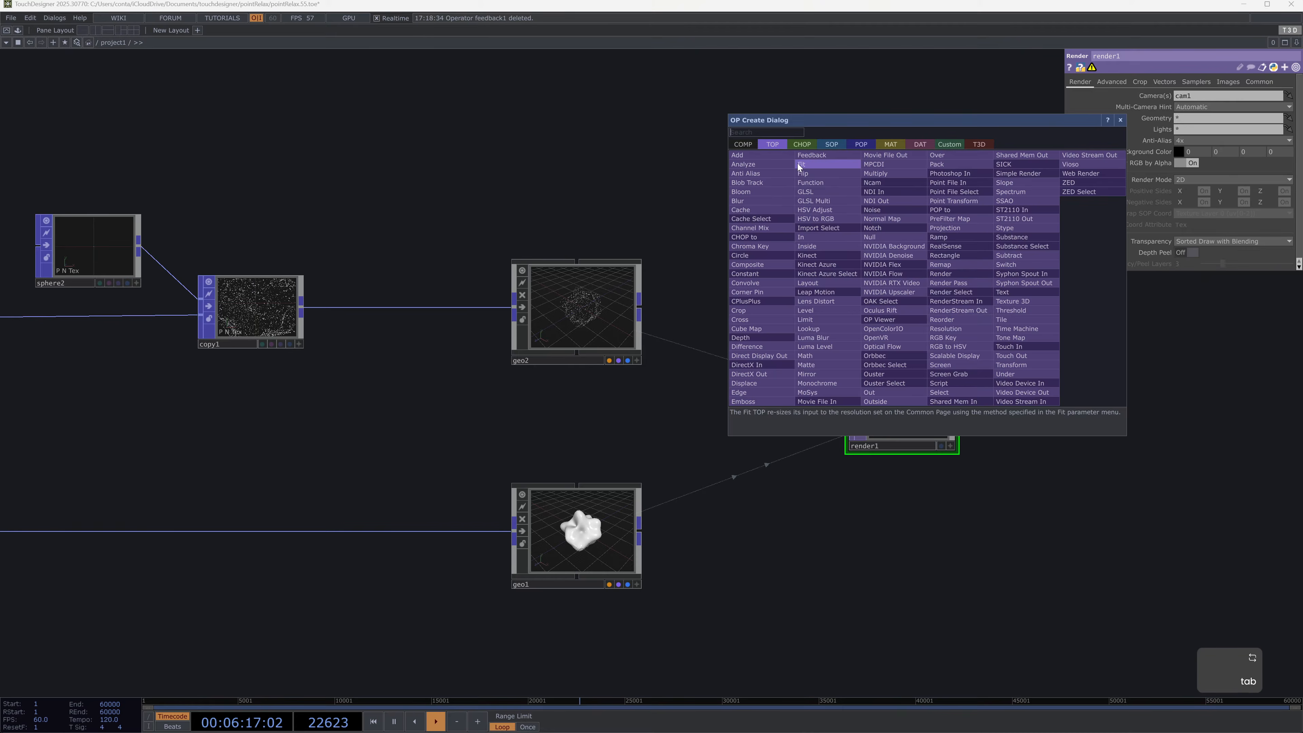
pyautogui.press('Escape')
pyautogui.hotkey('ctrl', 'b')
pyautogui.click(29, 152)
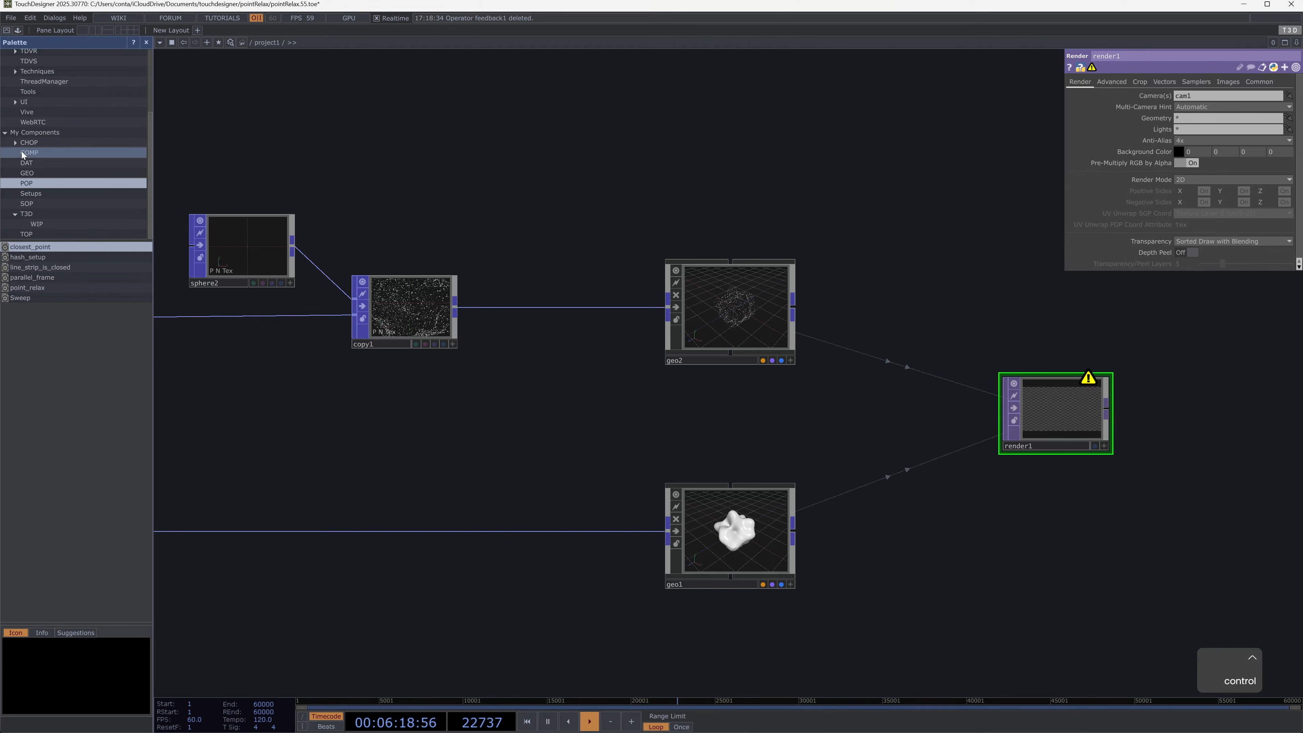
pyautogui.moveTo(20, 248); pyautogui.dragTo(563, 154)
pyautogui.moveTo(856, 145); pyautogui.dragTo(852, 241)
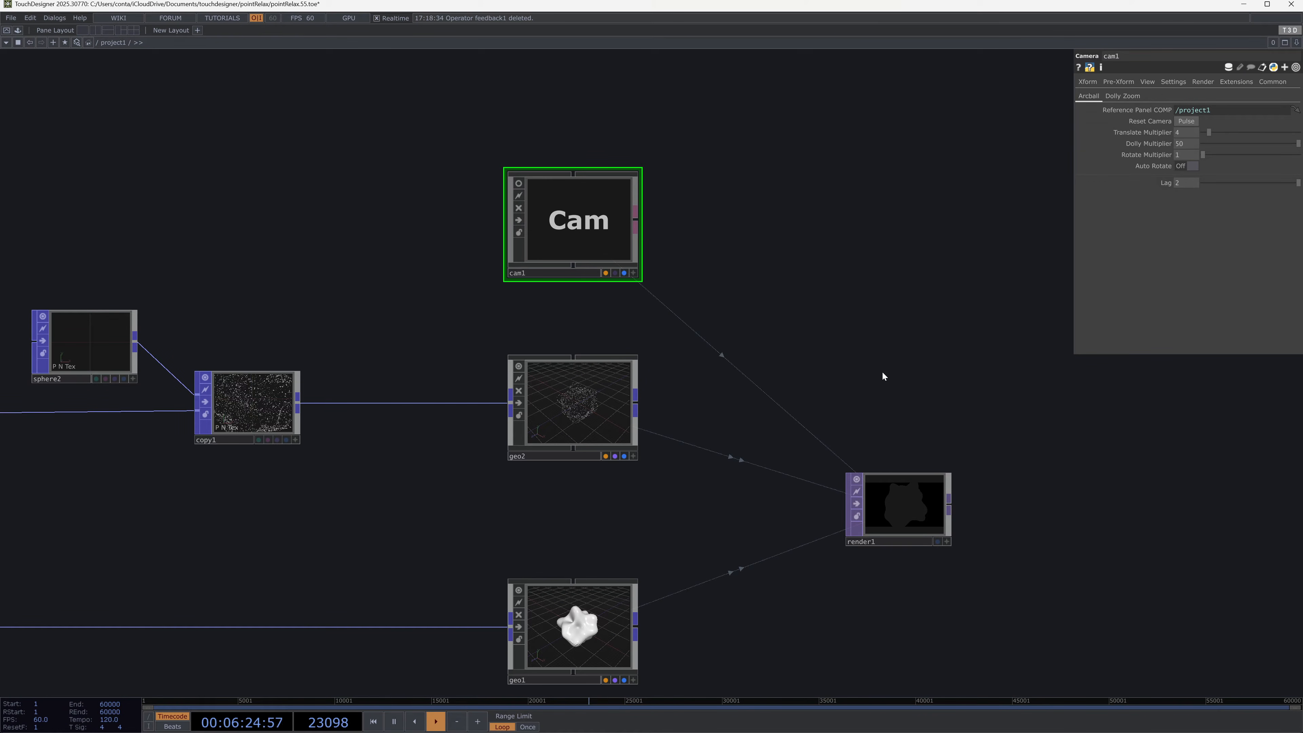
# Step: Set the arcball Lag of cam1 to 1
pyautogui.click(1137, 95)
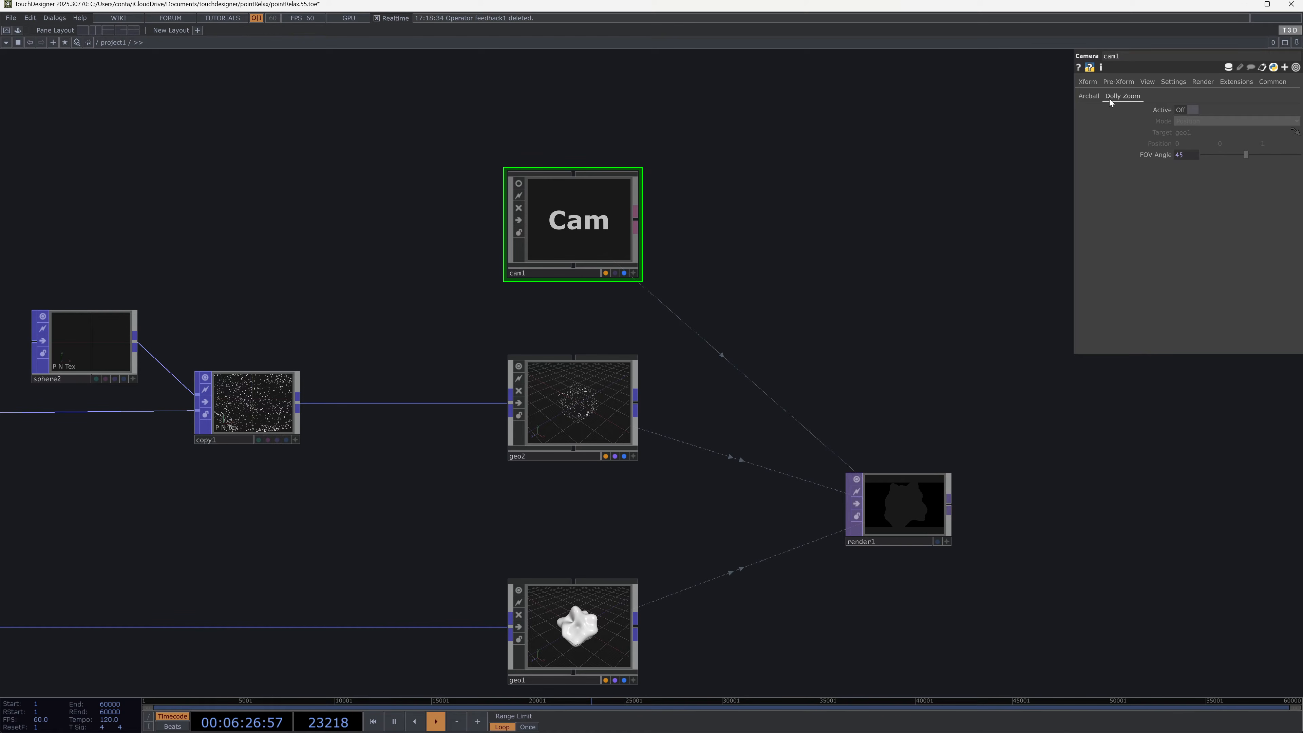
pyautogui.click(1091, 96)
pyautogui.moveTo(1180, 185); pyautogui.dragTo(1169, 182)
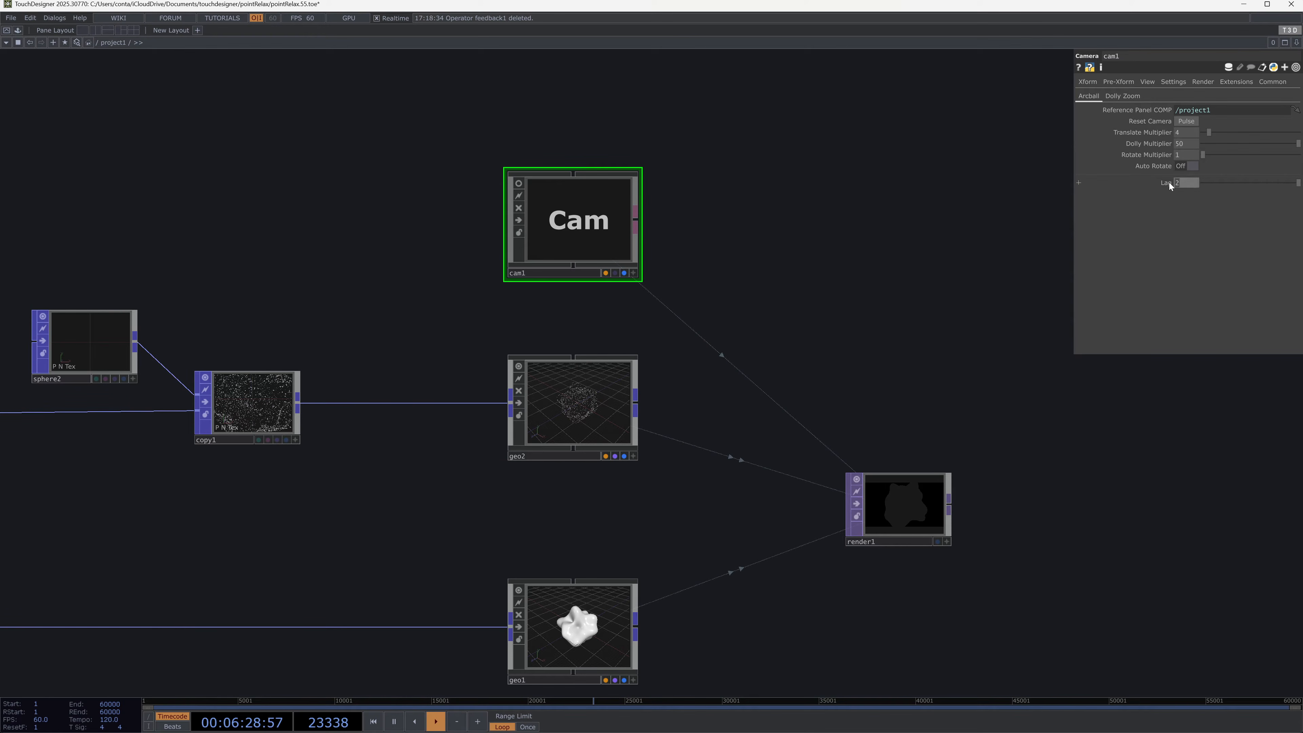
pyautogui.write('1')
# Step: Append an Out TOP to render1 and display it as the network background
pyautogui.scroll(-3, 916, 398)
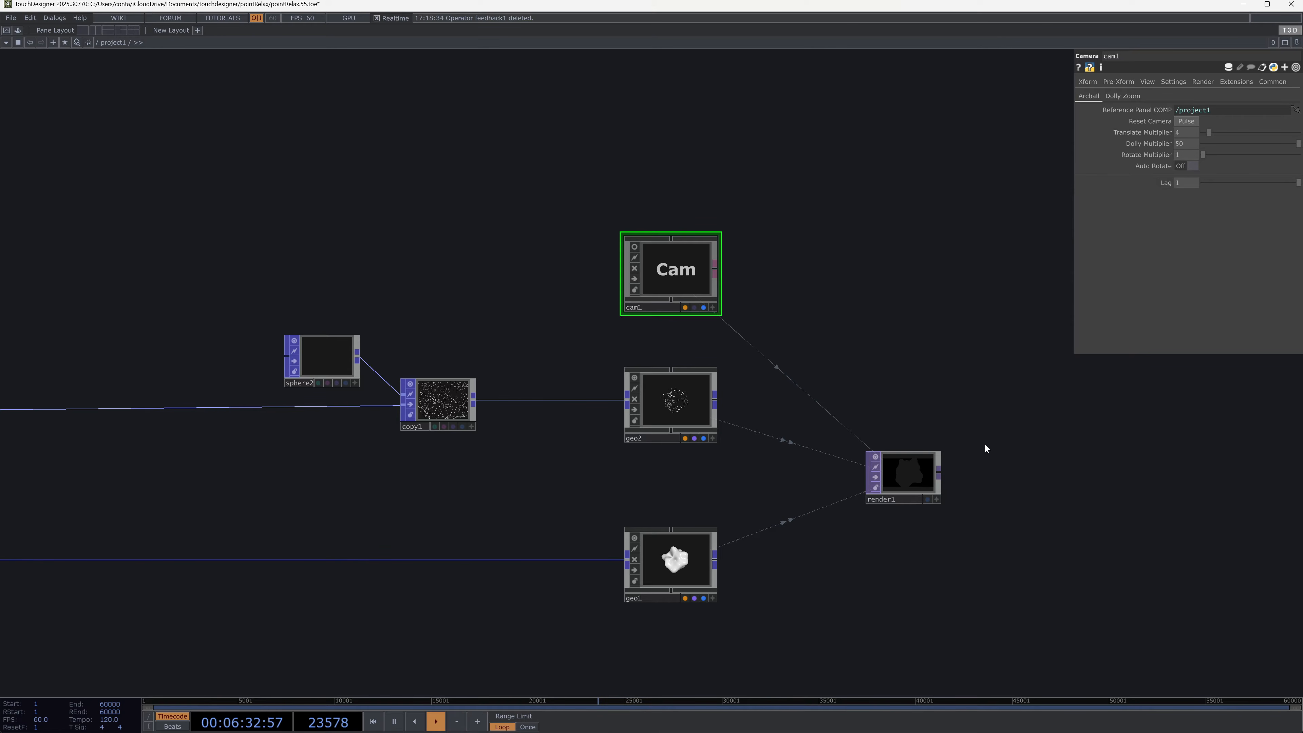
pyautogui.rightClick(940, 471)
pyautogui.write('ou')
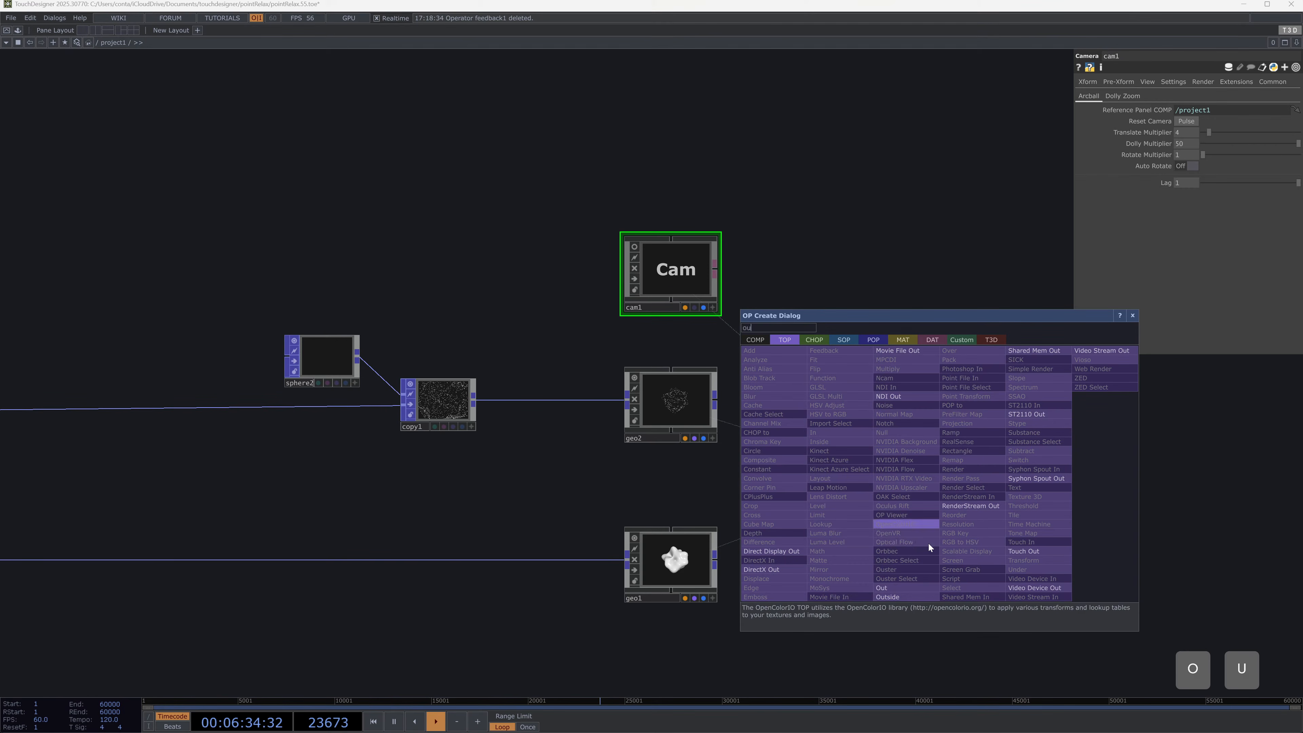
pyautogui.click(903, 597)
pyautogui.click(1121, 475)
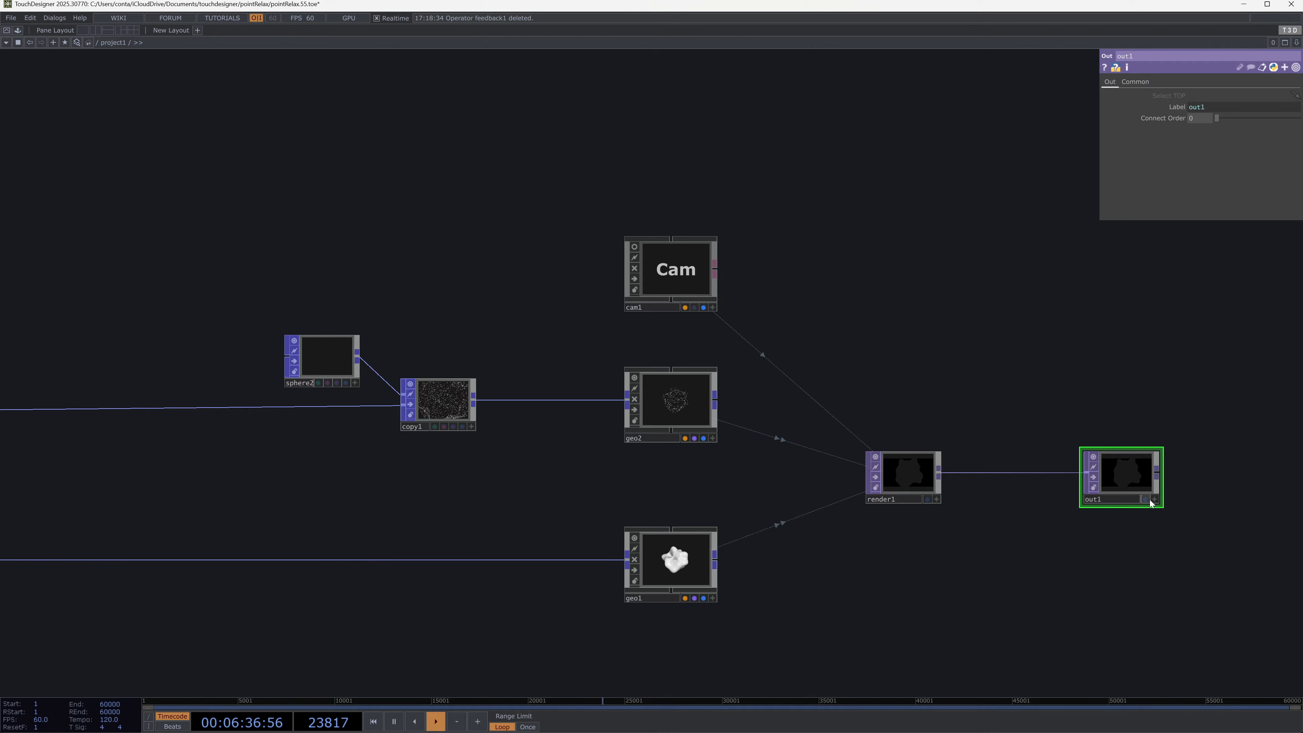
pyautogui.click(1145, 499)
pyautogui.scroll(1, 1062, 361)
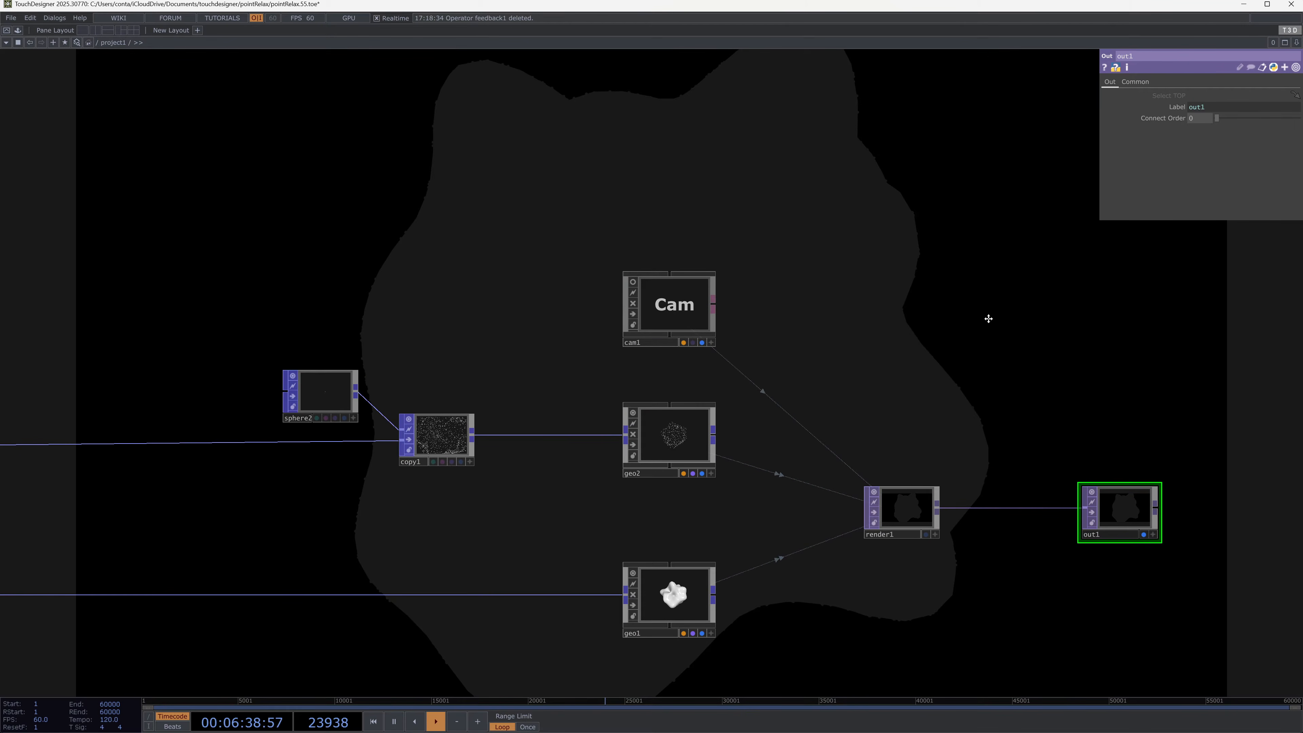
# Step: Add a Light COMP above cam1 and set its Translate X and Y to 1
pyautogui.scroll(2, 901, 370)
pyautogui.press('Tab')
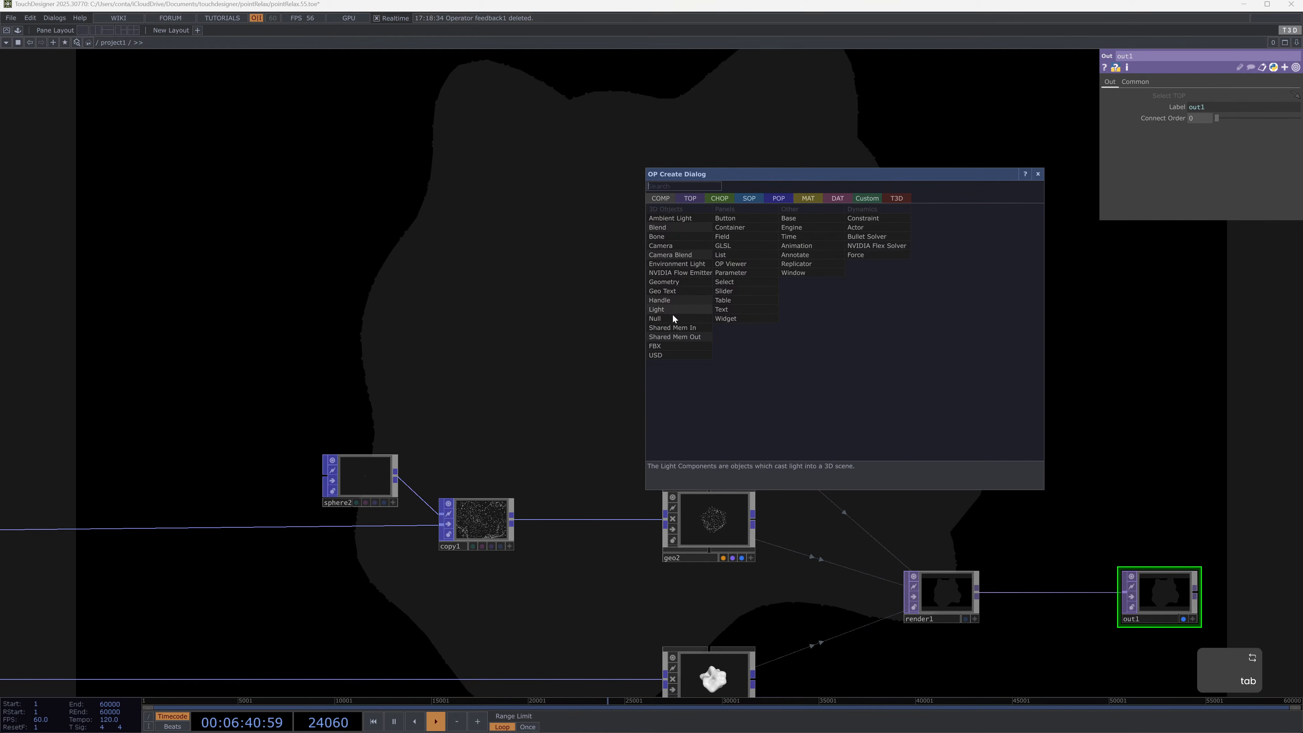
pyautogui.click(673, 311)
pyautogui.click(647, 226)
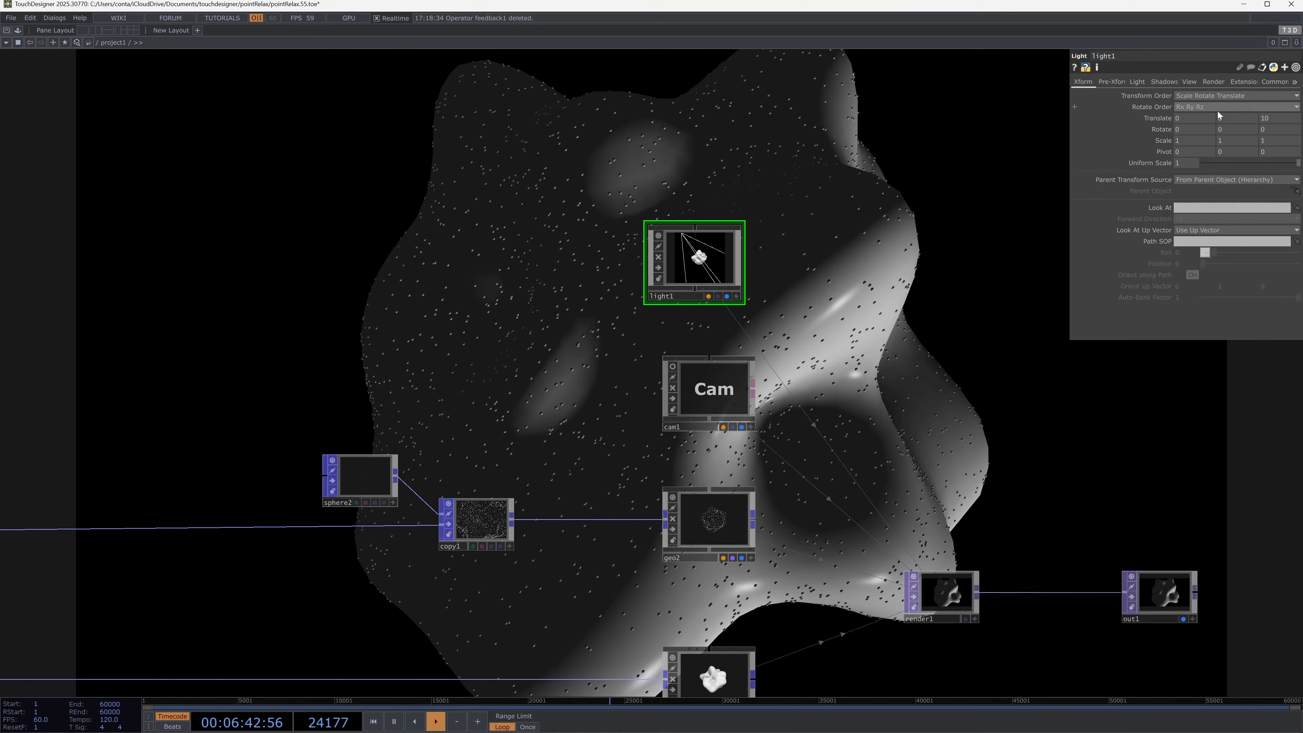
pyautogui.write('1')
pyautogui.press('Tab')
pyautogui.write('1')
pyautogui.click(845, 281)
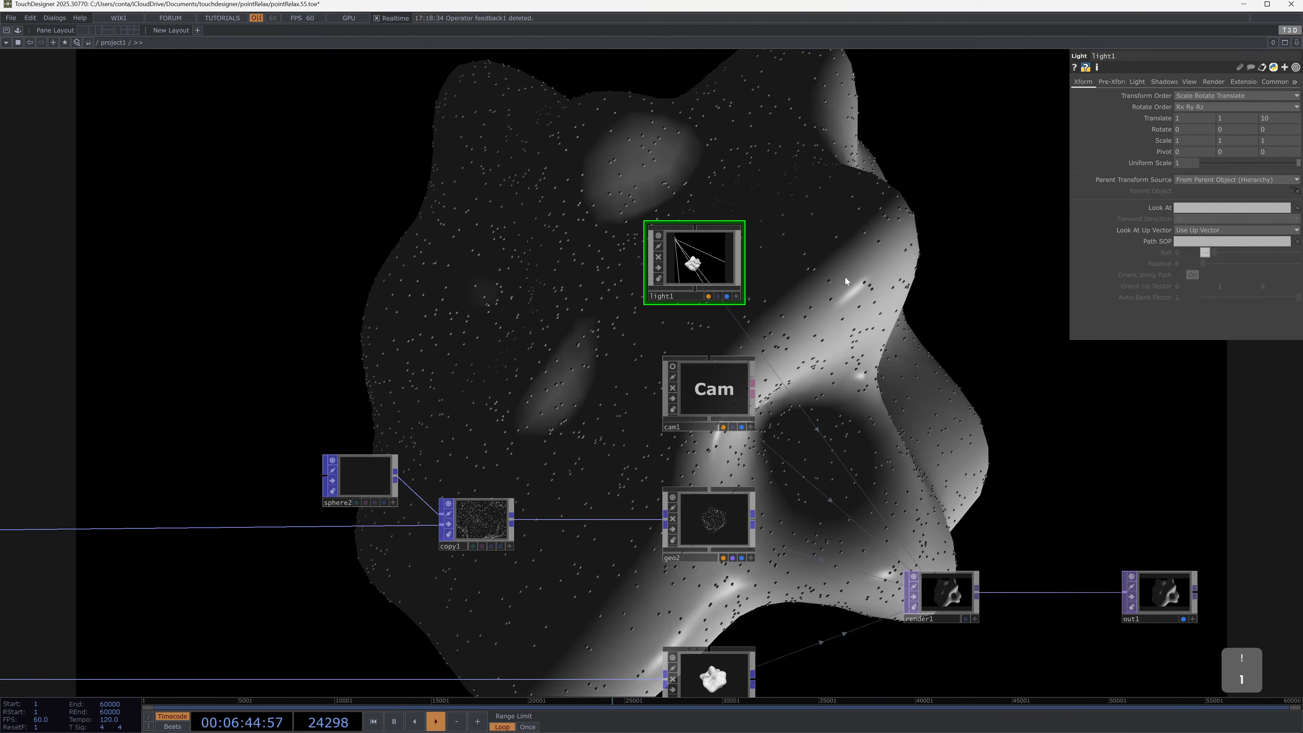
# Step: Stack cam1 above light1 over geo2 and parent light1 to cam1
pyautogui.moveTo(705, 402); pyautogui.dragTo(879, 313)
pyautogui.moveTo(698, 267); pyautogui.dragTo(711, 384)
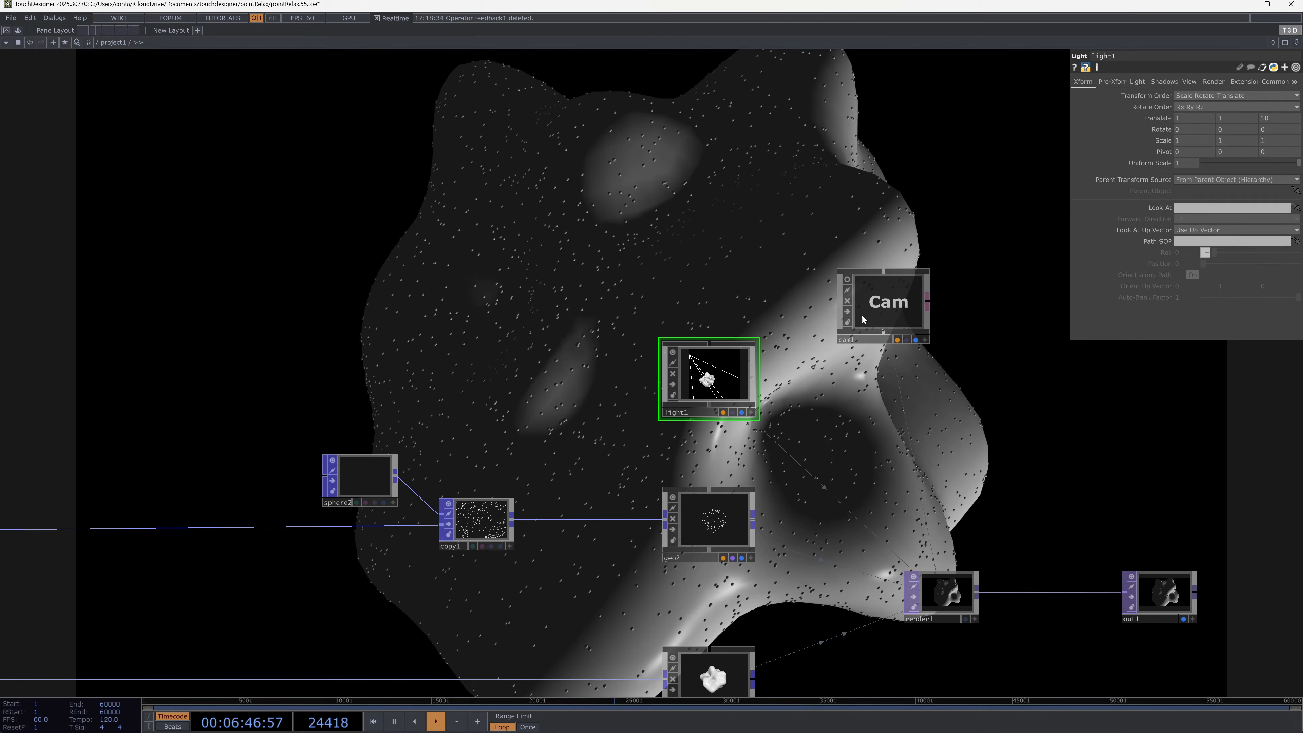
pyautogui.moveTo(844, 294); pyautogui.dragTo(666, 239)
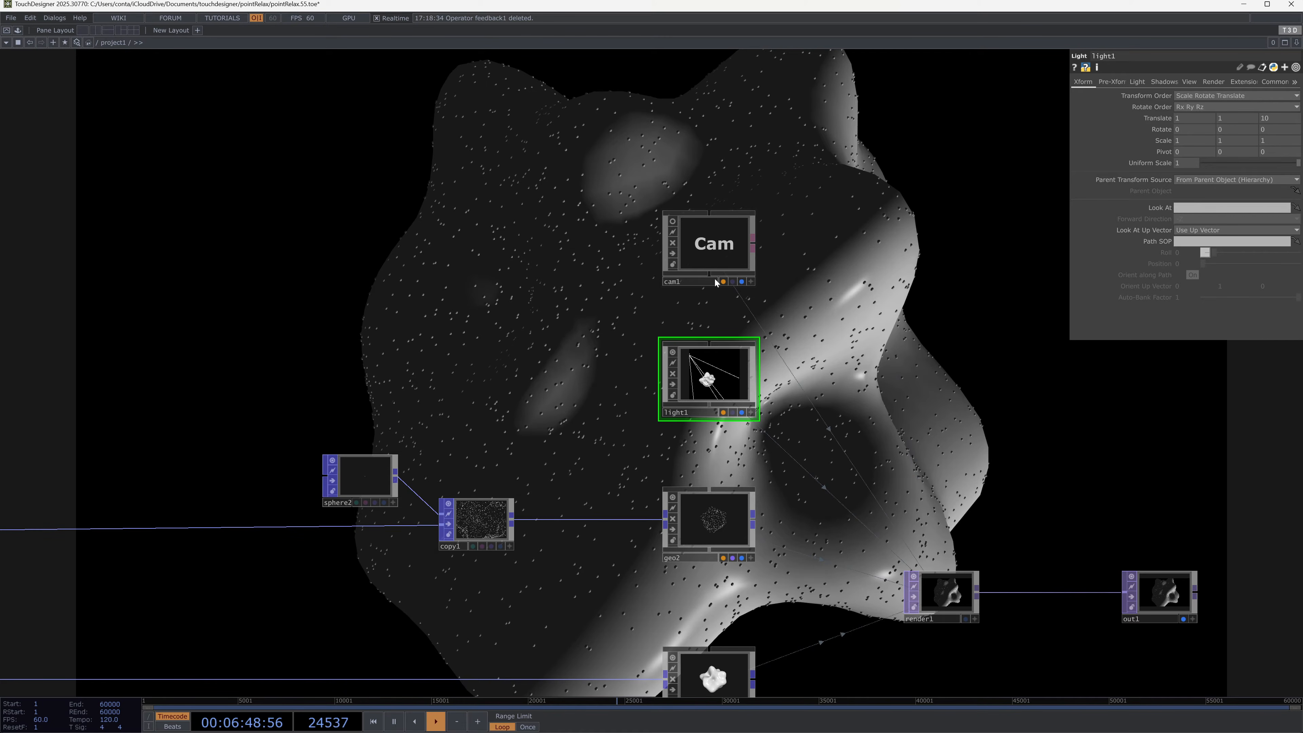
pyautogui.moveTo(710, 340); pyautogui.dragTo(709, 275)
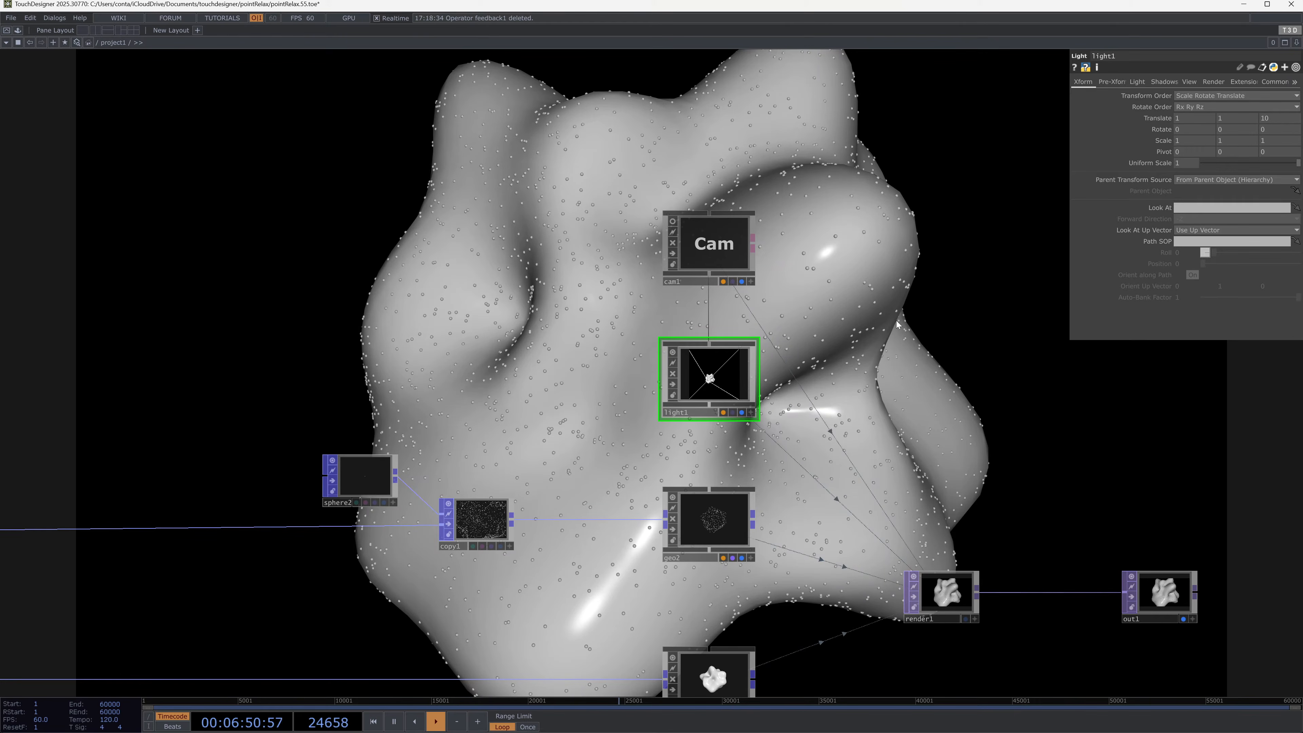
# Step: Inspect the lit render in perform mode while orbiting around the deformed sphere
pyautogui.press('F1')
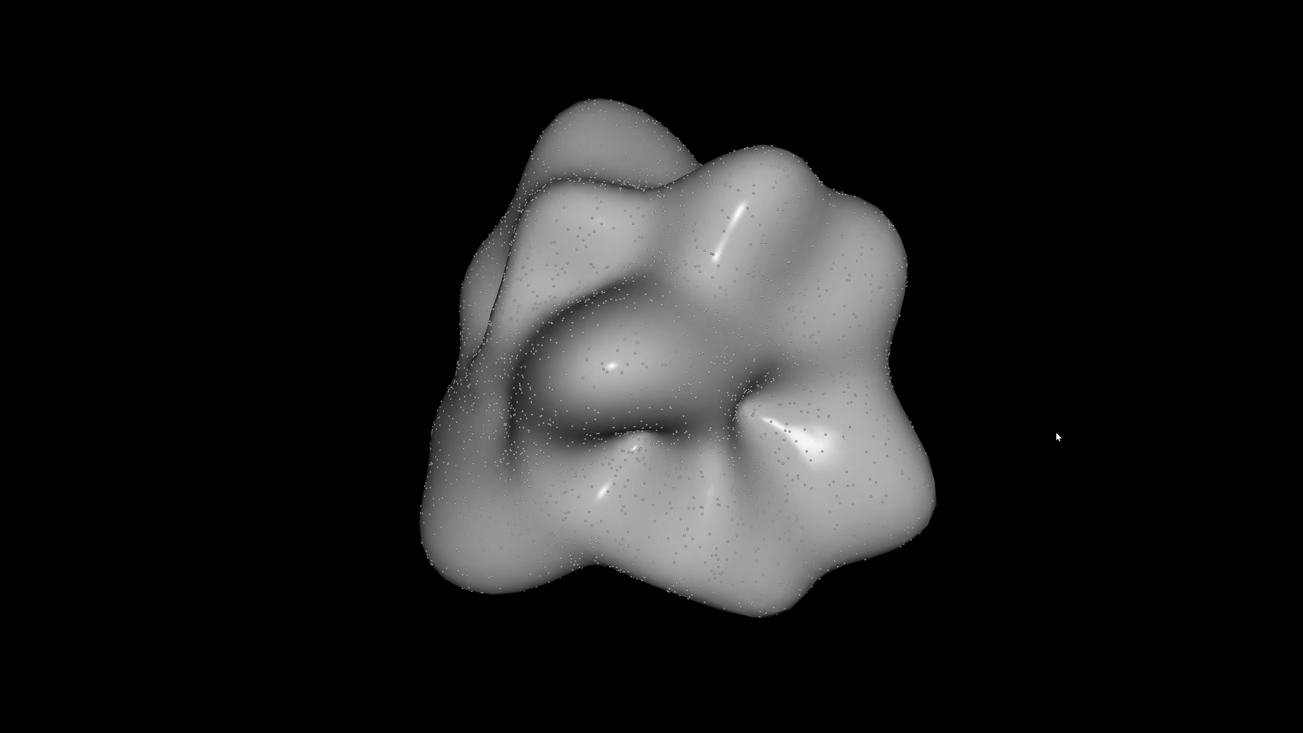
pyautogui.press('Escape')
pyautogui.press('F1')
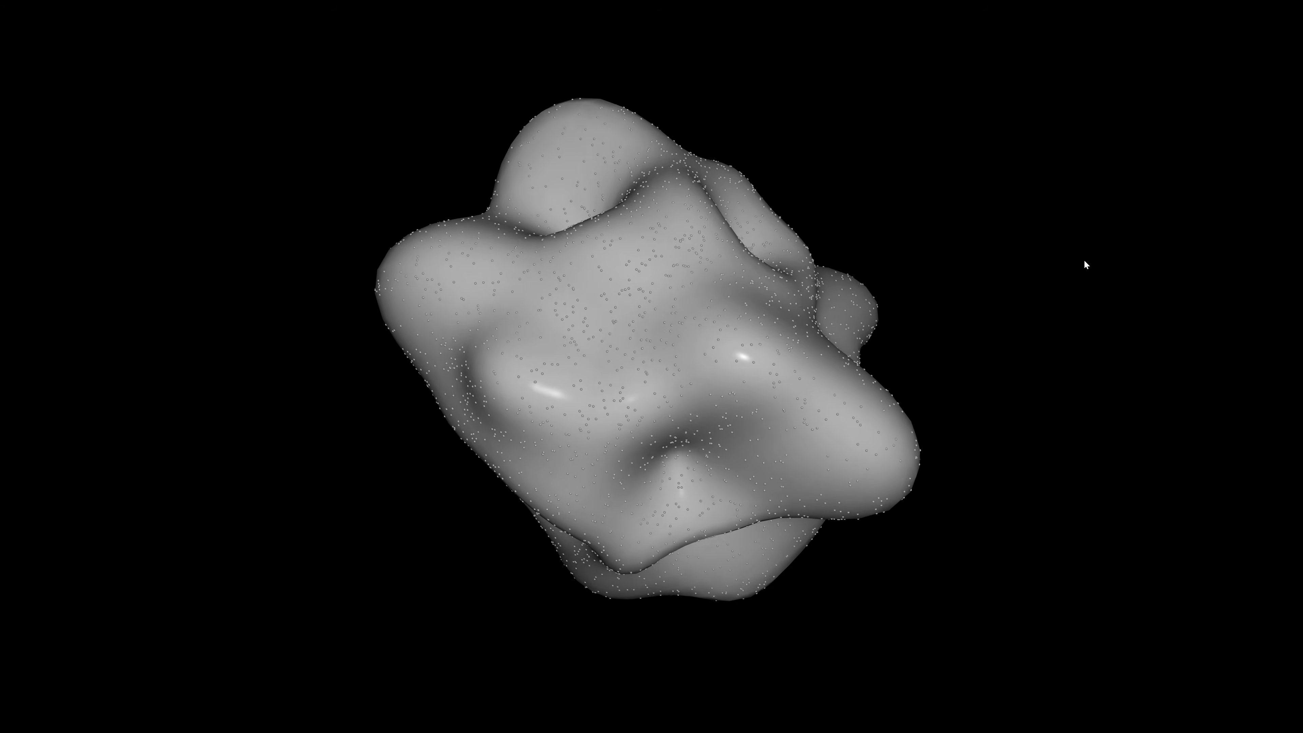
pyautogui.press('Escape')
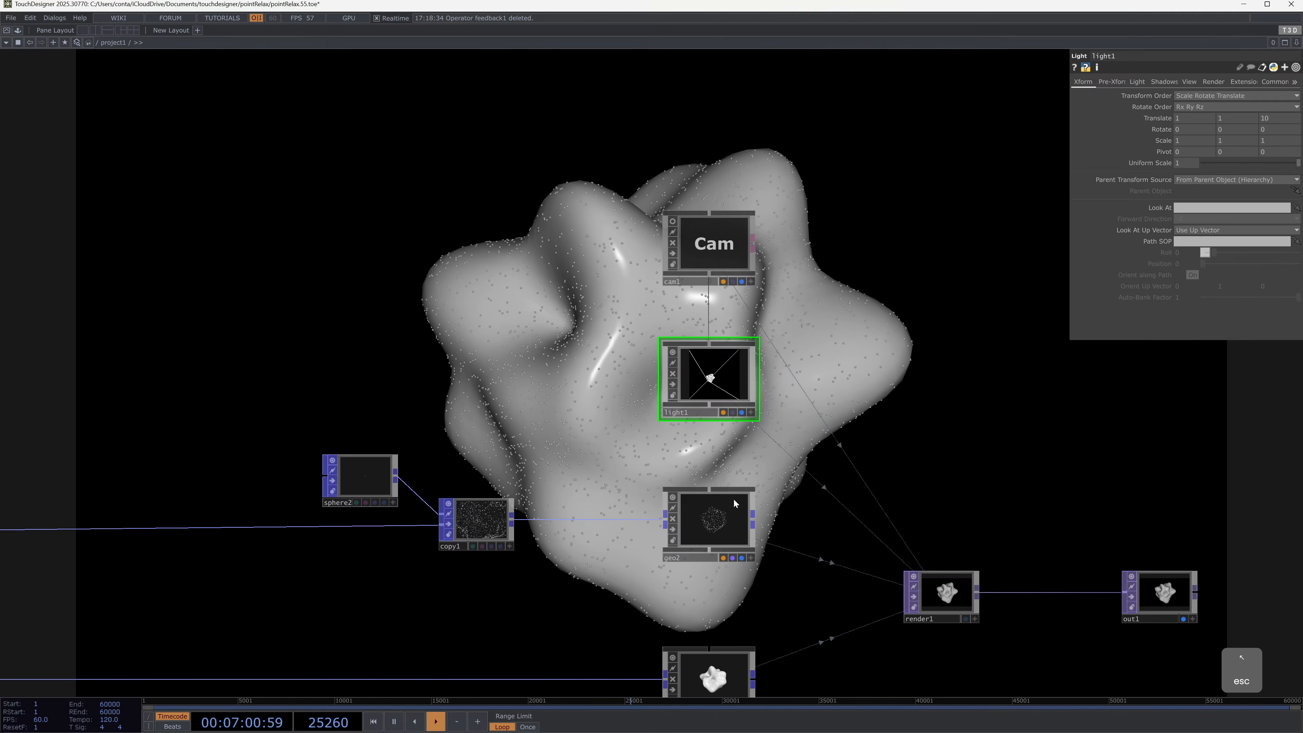
# Step: Try cam1 with its Lag at 0 in perform mode, restore Lag to 1 and reset the camera view
pyautogui.click(714, 242)
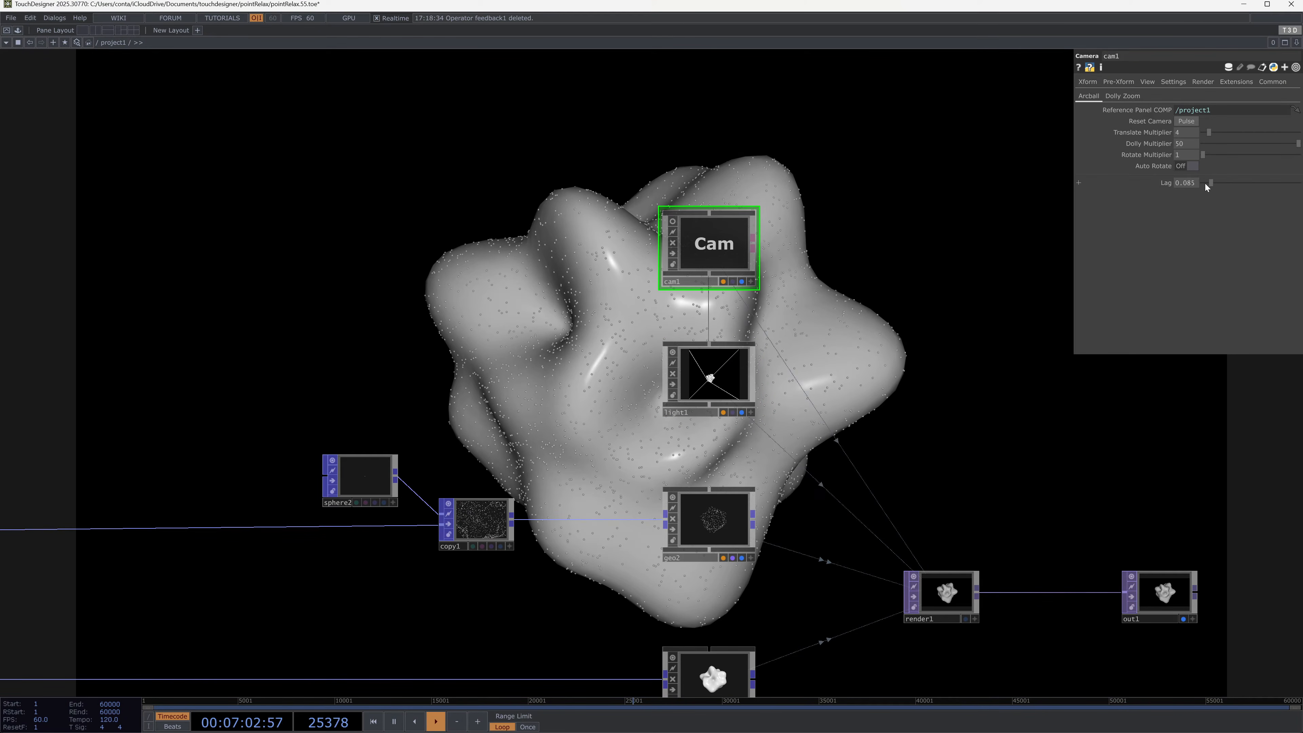
pyautogui.press('F1')
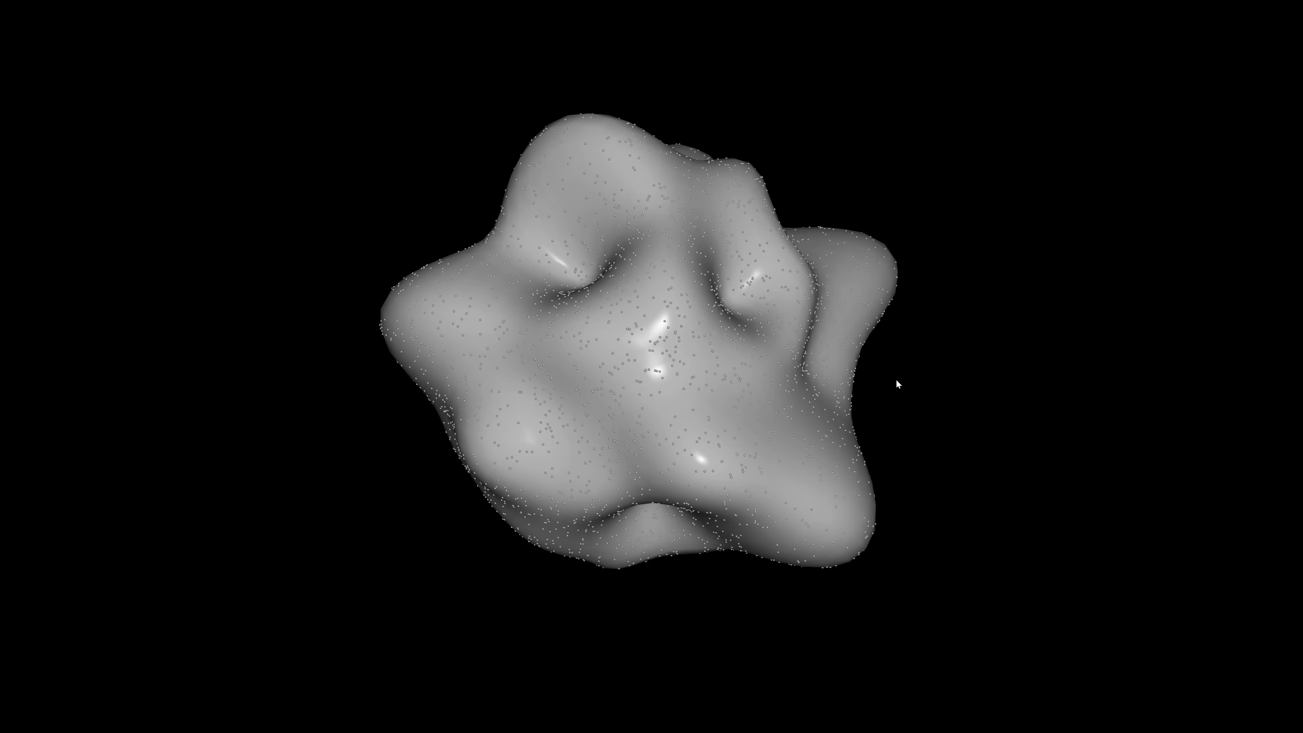
pyautogui.press('Escape')
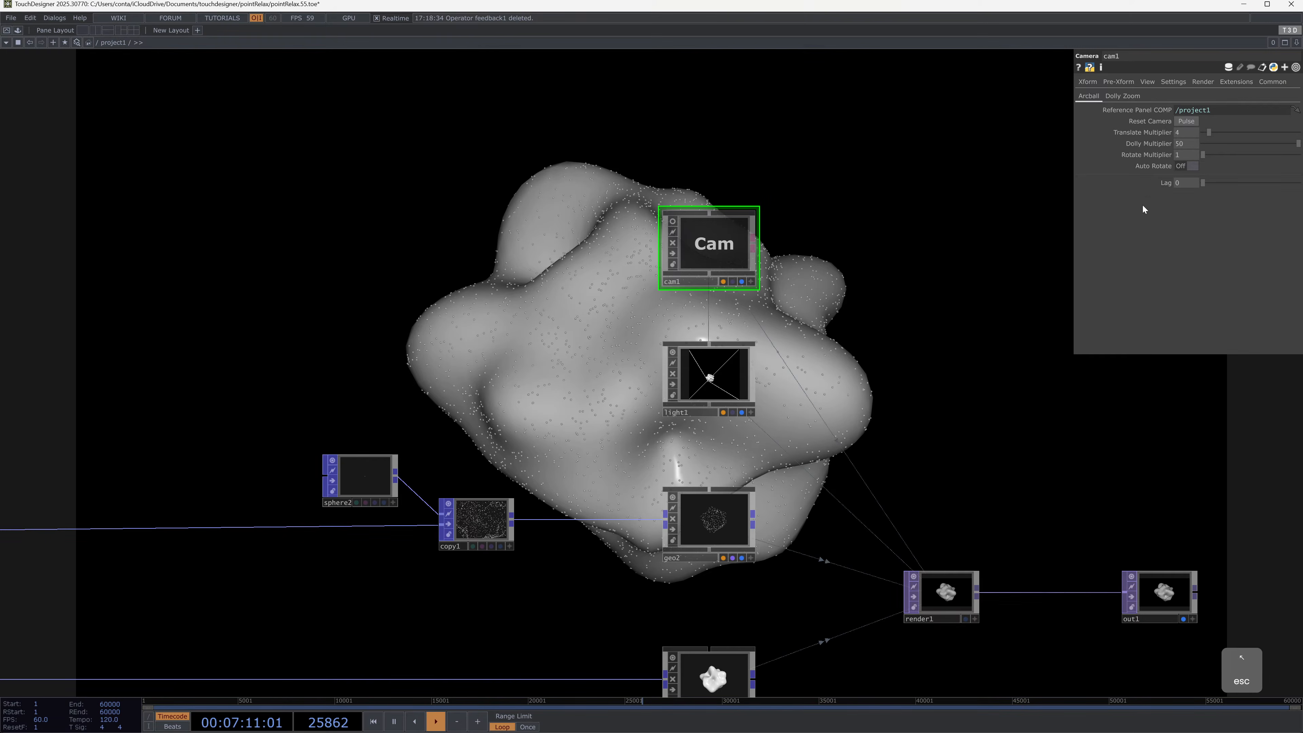
pyautogui.press('F1')
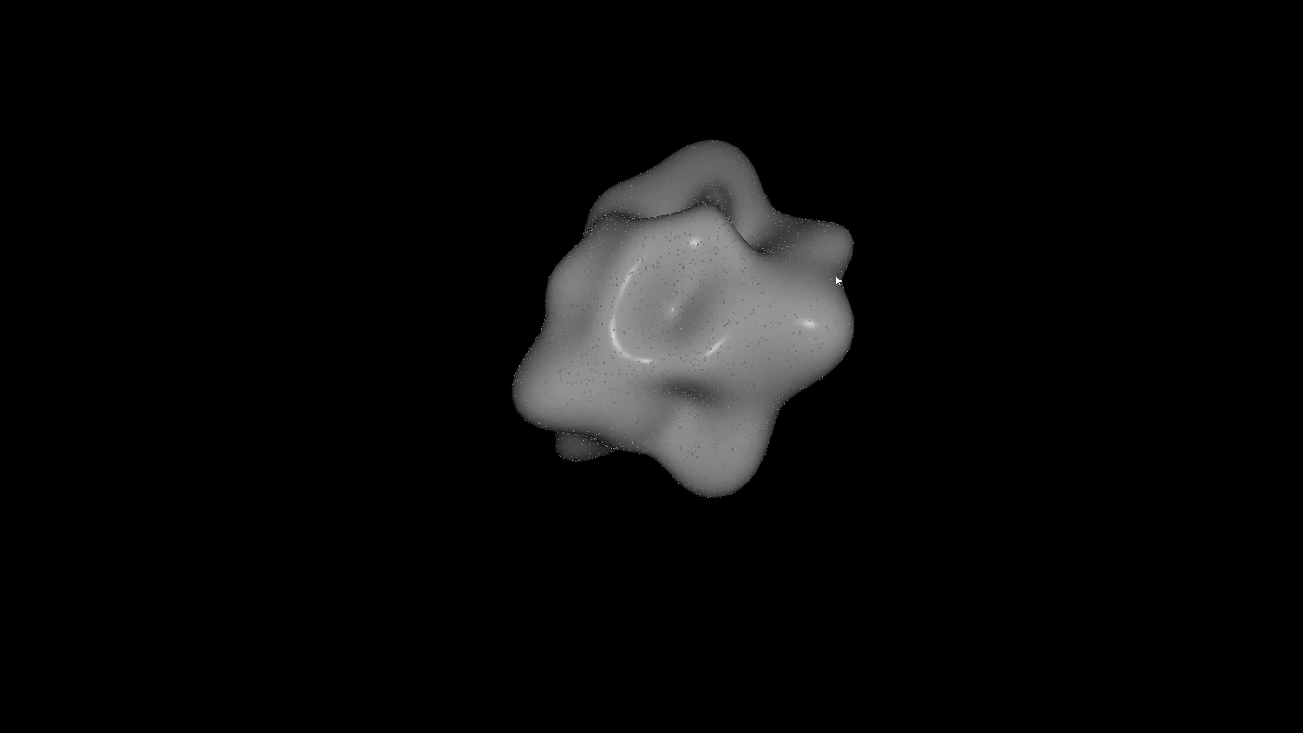
pyautogui.press('h')
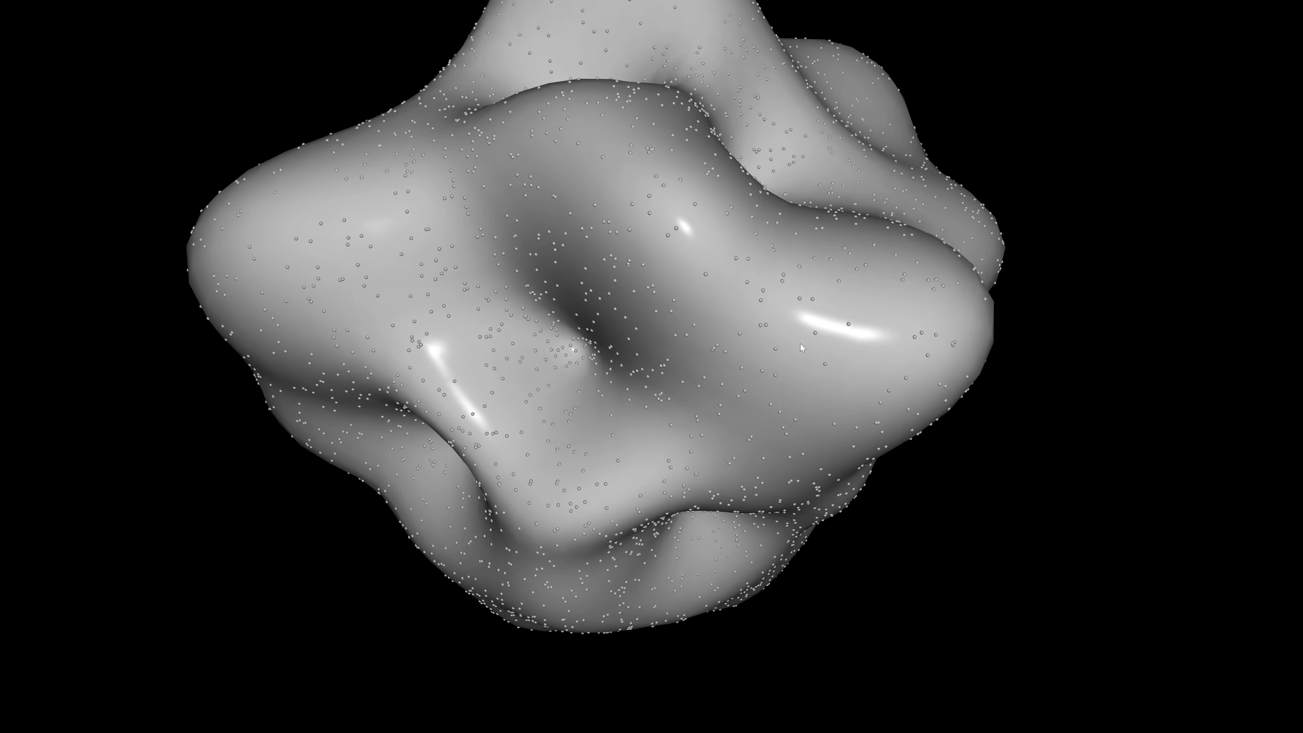
pyautogui.press('Escape')
# Step: Add a PBR material, assign it to geo2 and place it between geo2 and geo1
pyautogui.moveTo(567, 335); pyautogui.dragTo(672, 59)
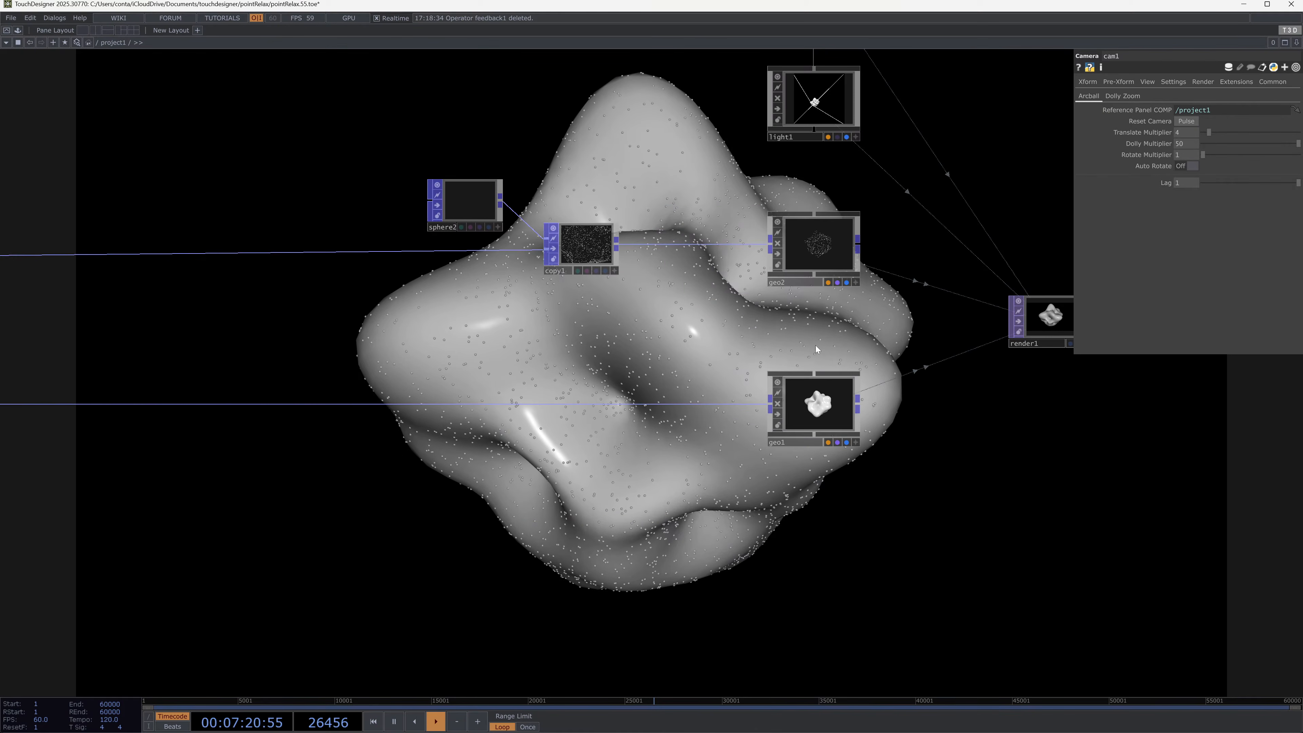
pyautogui.press('Tab')
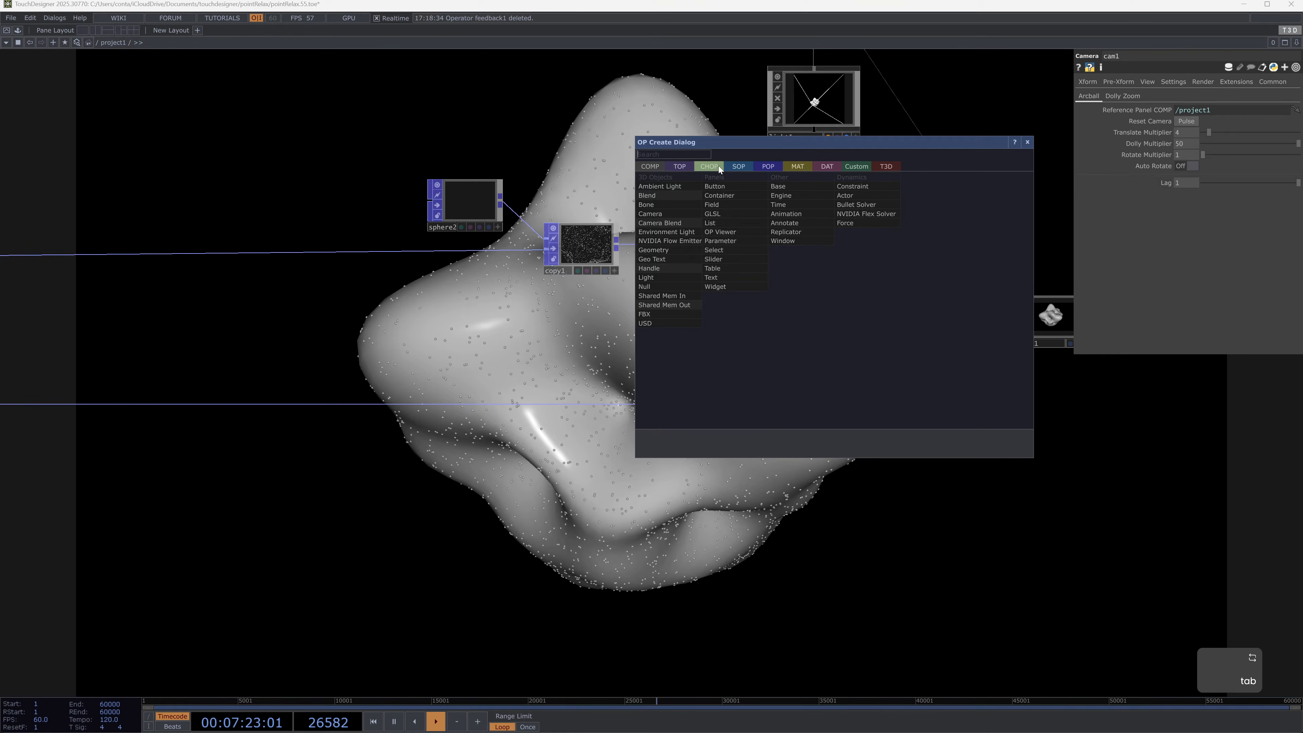
pyautogui.click(798, 166)
pyautogui.click(663, 239)
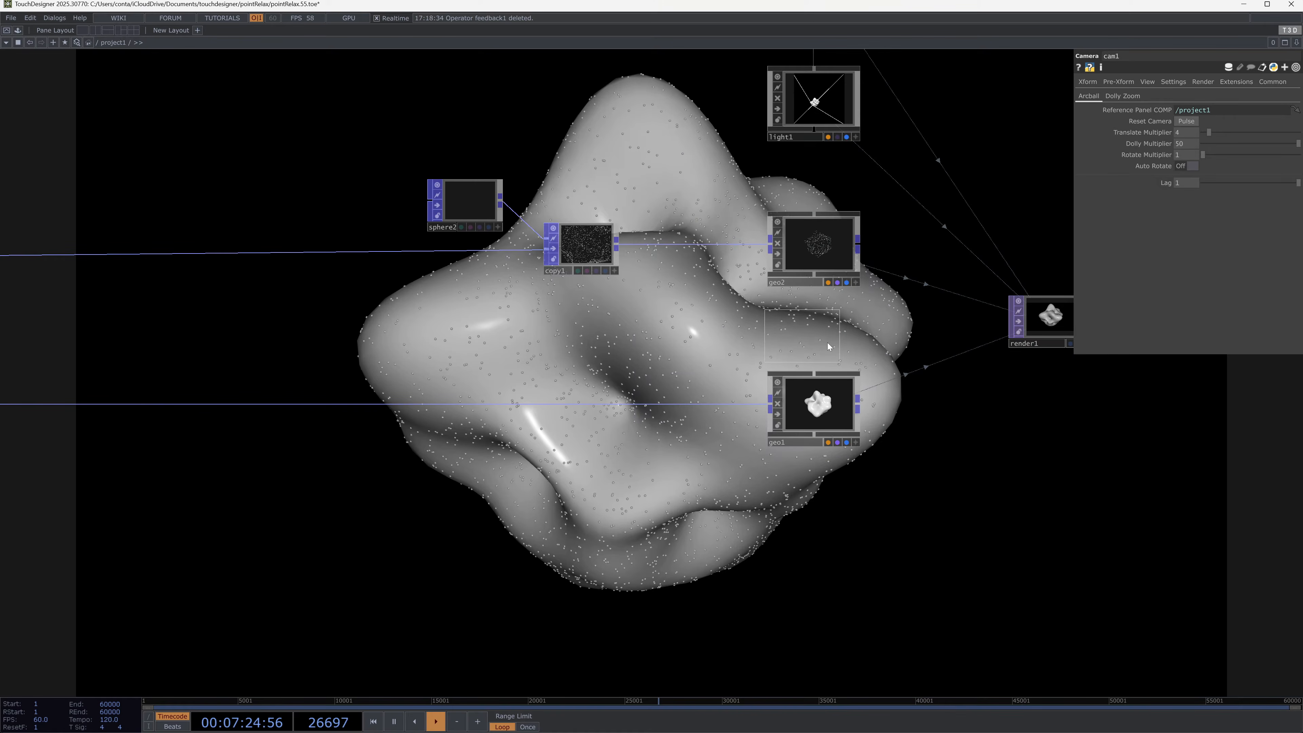
pyautogui.click(828, 342)
pyautogui.moveTo(827, 339); pyautogui.dragTo(833, 228)
pyautogui.click(833, 227)
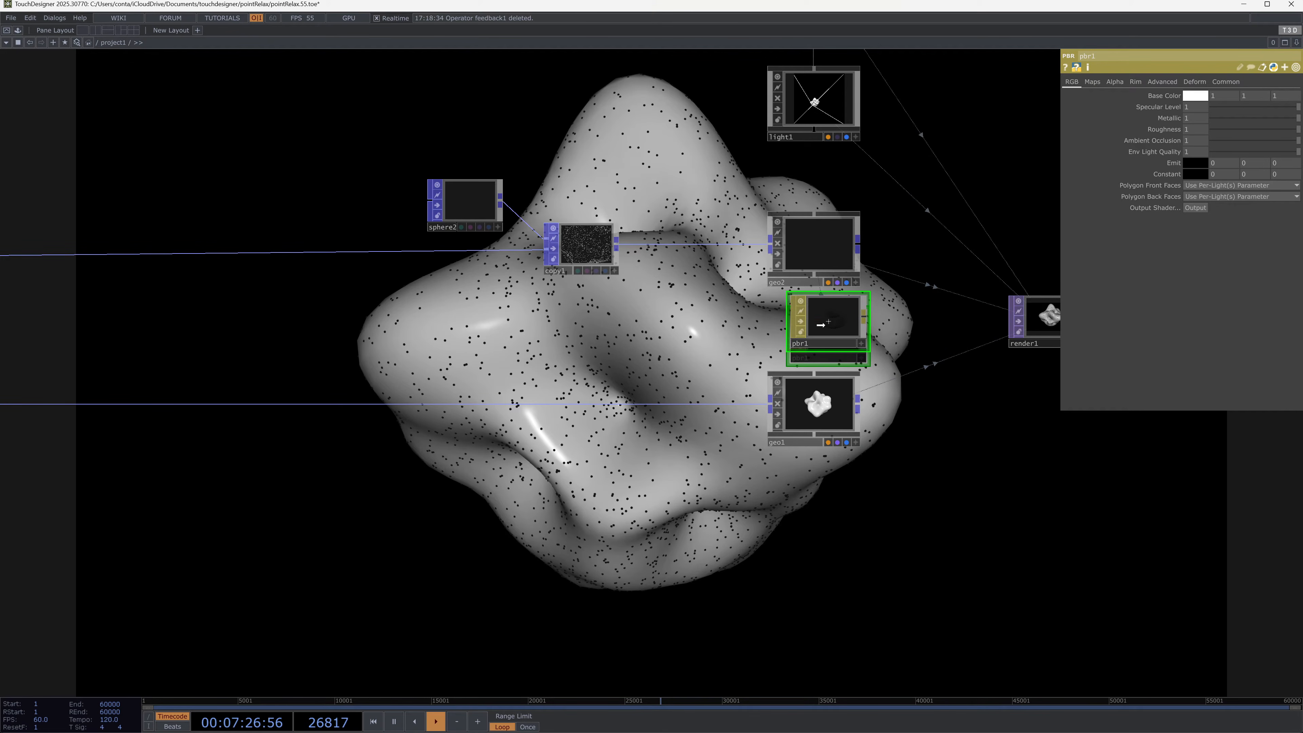
pyautogui.moveTo(828, 339); pyautogui.dragTo(813, 325)
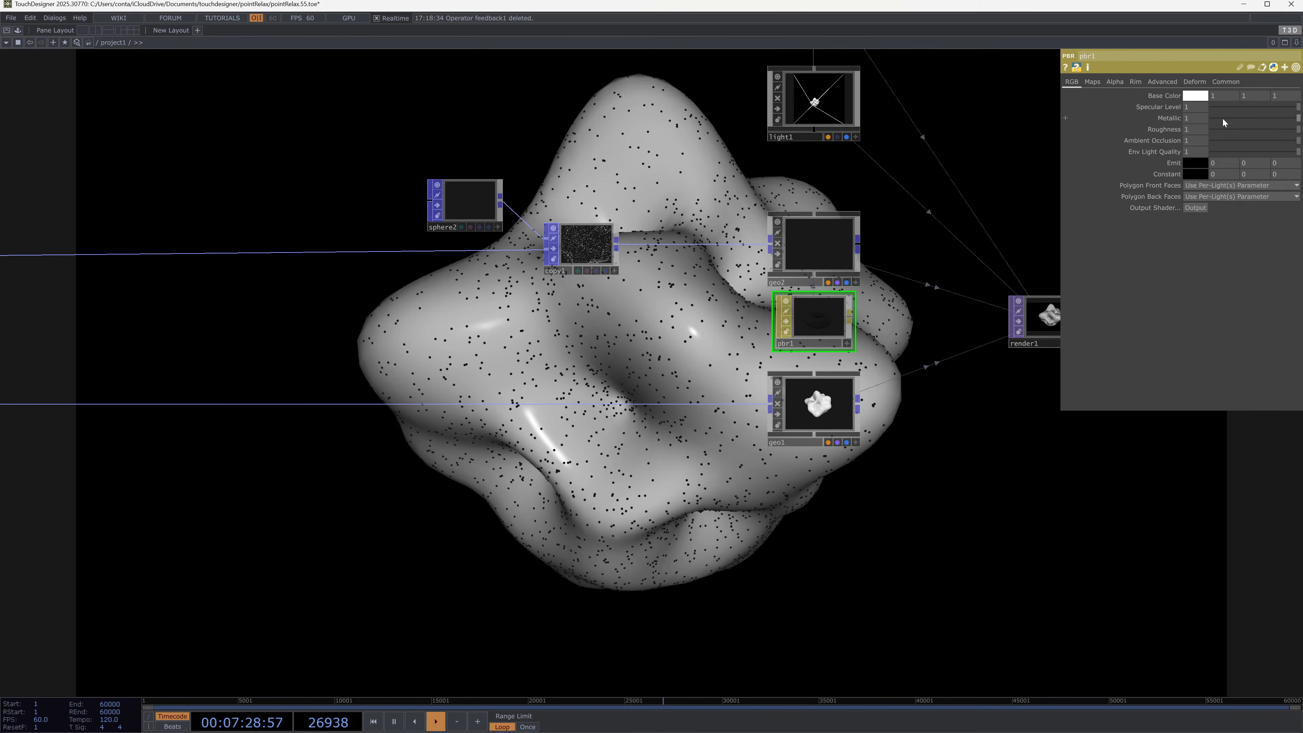
# Step: Set pbr1's base color to orange with hue 15 and saturation 0.92, and lower Metallic to about 0.112
pyautogui.click(1200, 96)
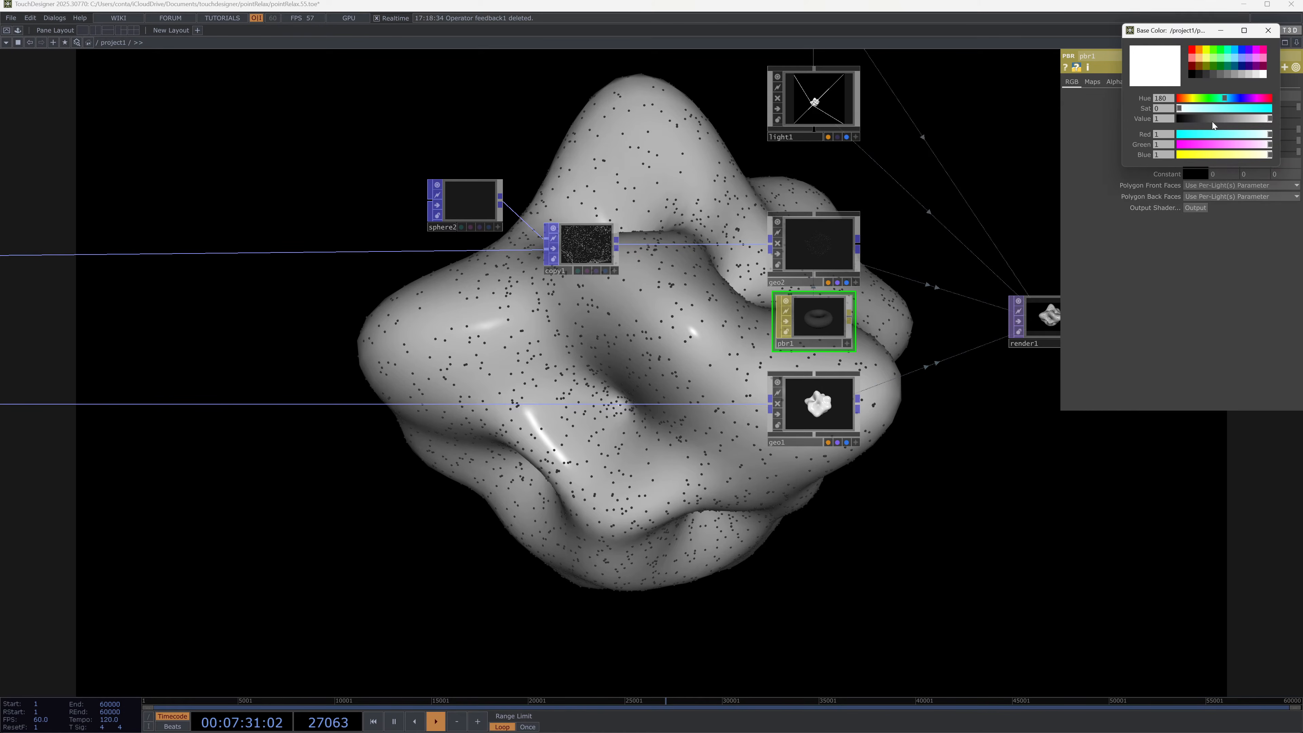
pyautogui.click(1183, 98)
pyautogui.moveTo(1217, 109); pyautogui.dragTo(1263, 109)
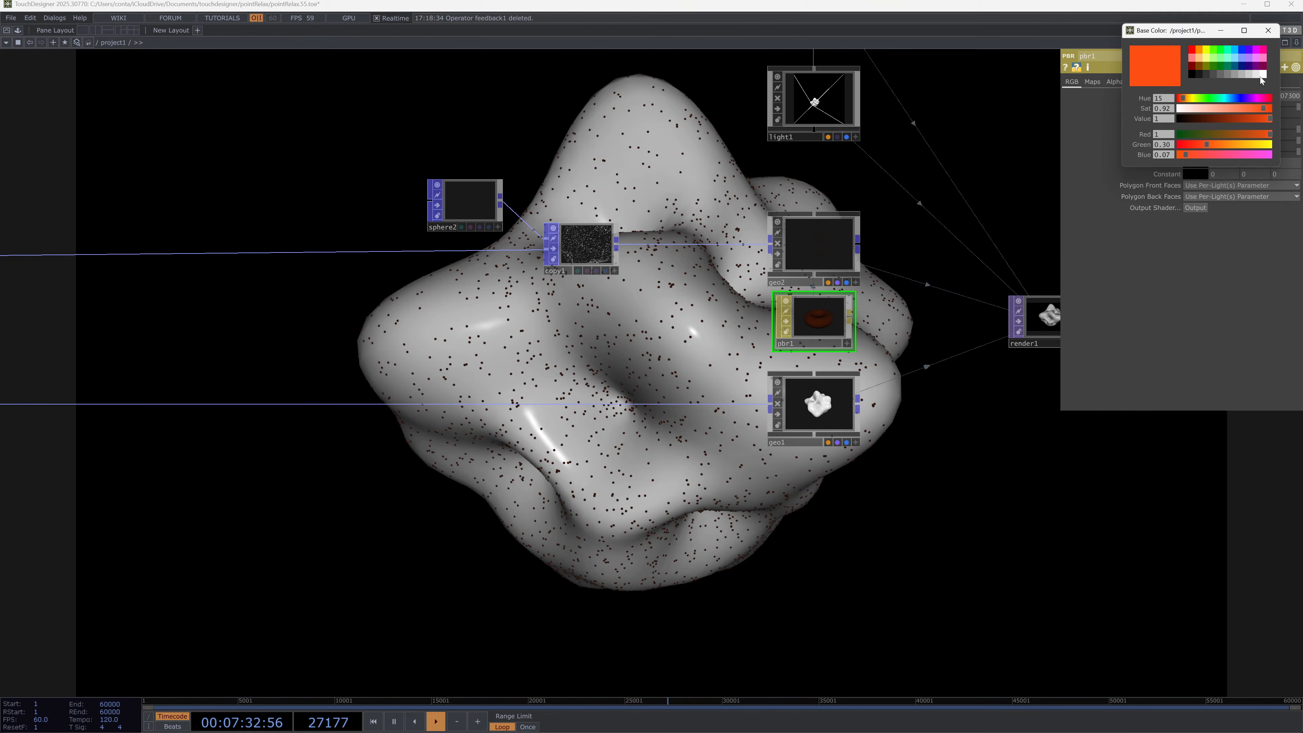
pyautogui.click(1267, 32)
pyautogui.moveTo(925, 196); pyautogui.dragTo(805, 339)
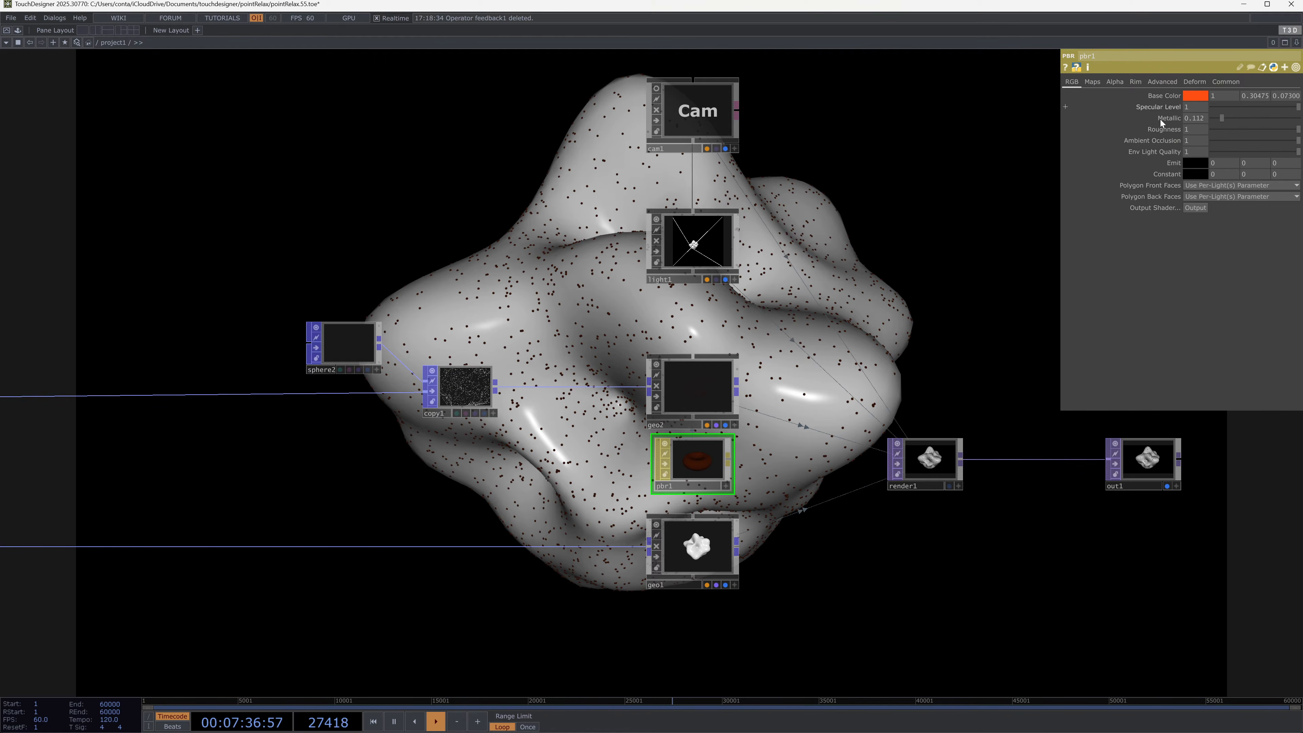
# Step: Raise light1's Dimmer to 3
pyautogui.click(735, 241)
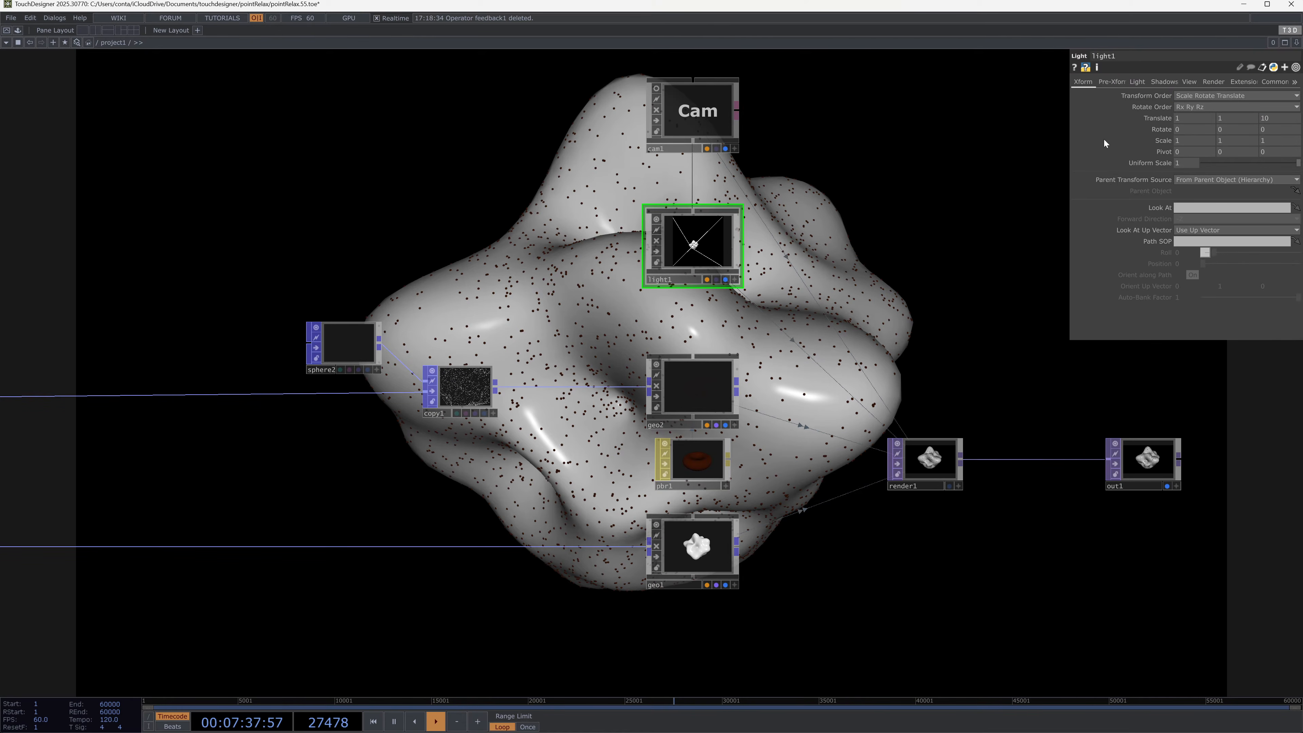
pyautogui.click(1139, 82)
pyautogui.write('4')
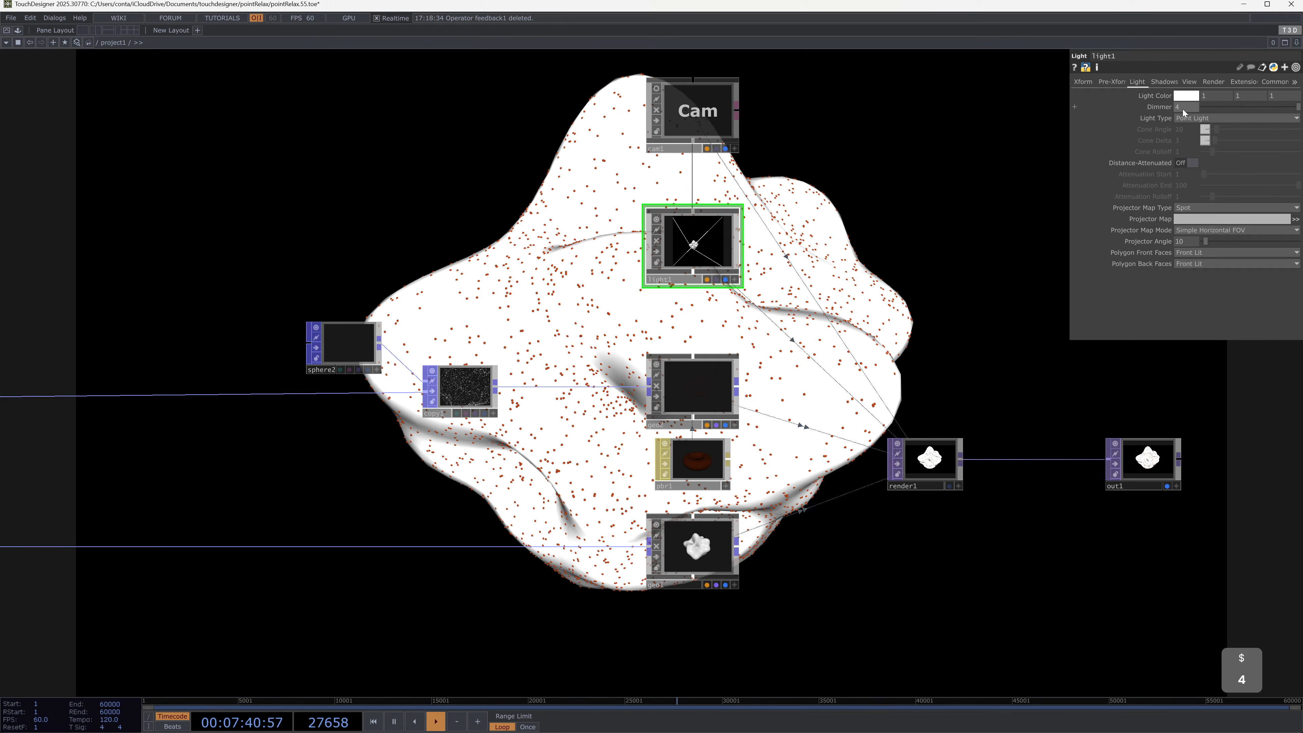
# Step: Add a second PBR material below geo1
pyautogui.moveTo(813, 640); pyautogui.dragTo(847, 476)
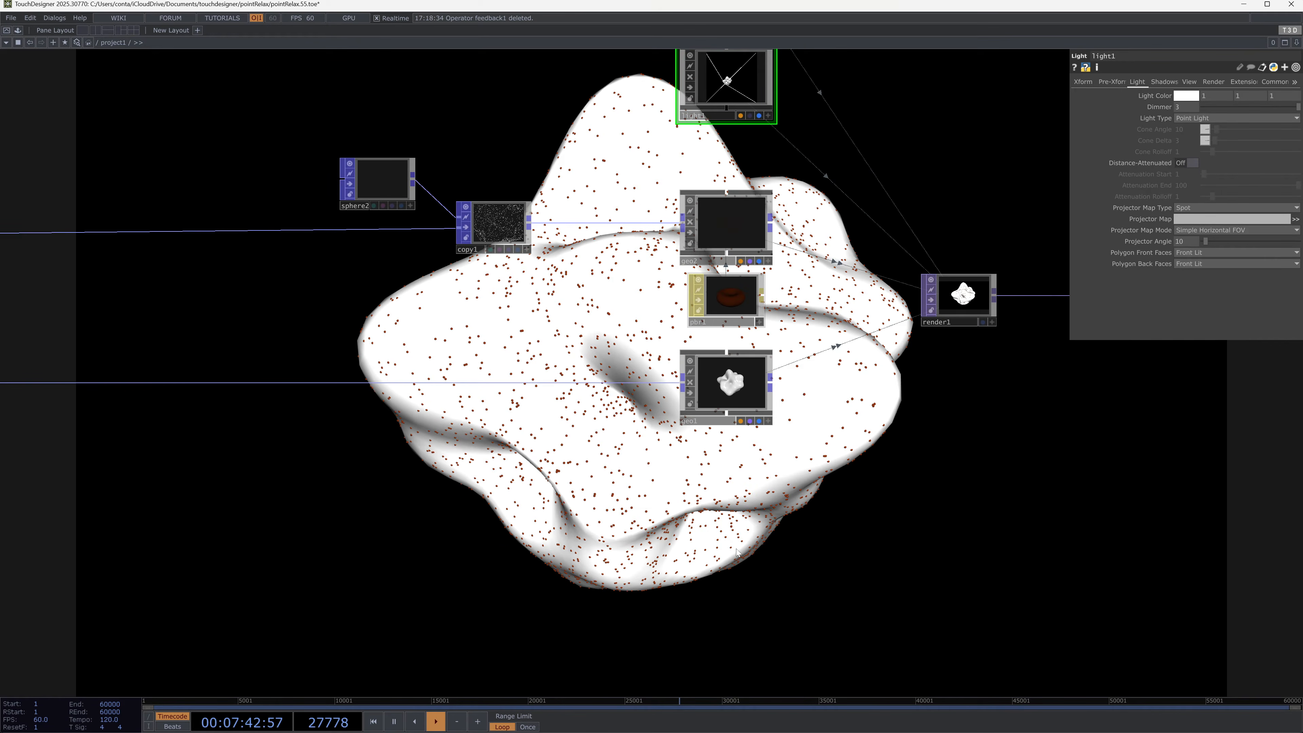
pyautogui.press('Tab')
pyautogui.click(567, 504)
pyautogui.click(688, 482)
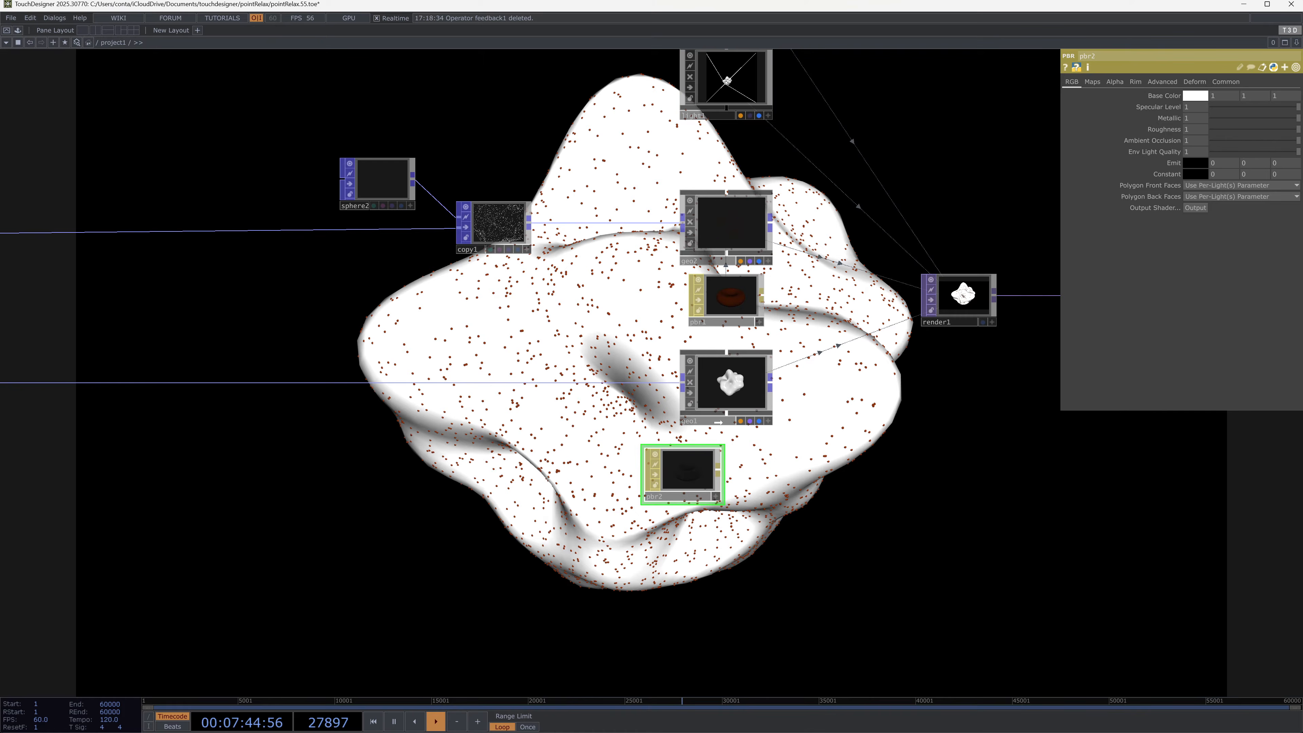
# Step: Assign pbr2 to geo1, move it directly beneath geo1, and lower its Metallic to about 0.129 and Roughness to about 0.653
pyautogui.moveTo(689, 486); pyautogui.dragTo(747, 459)
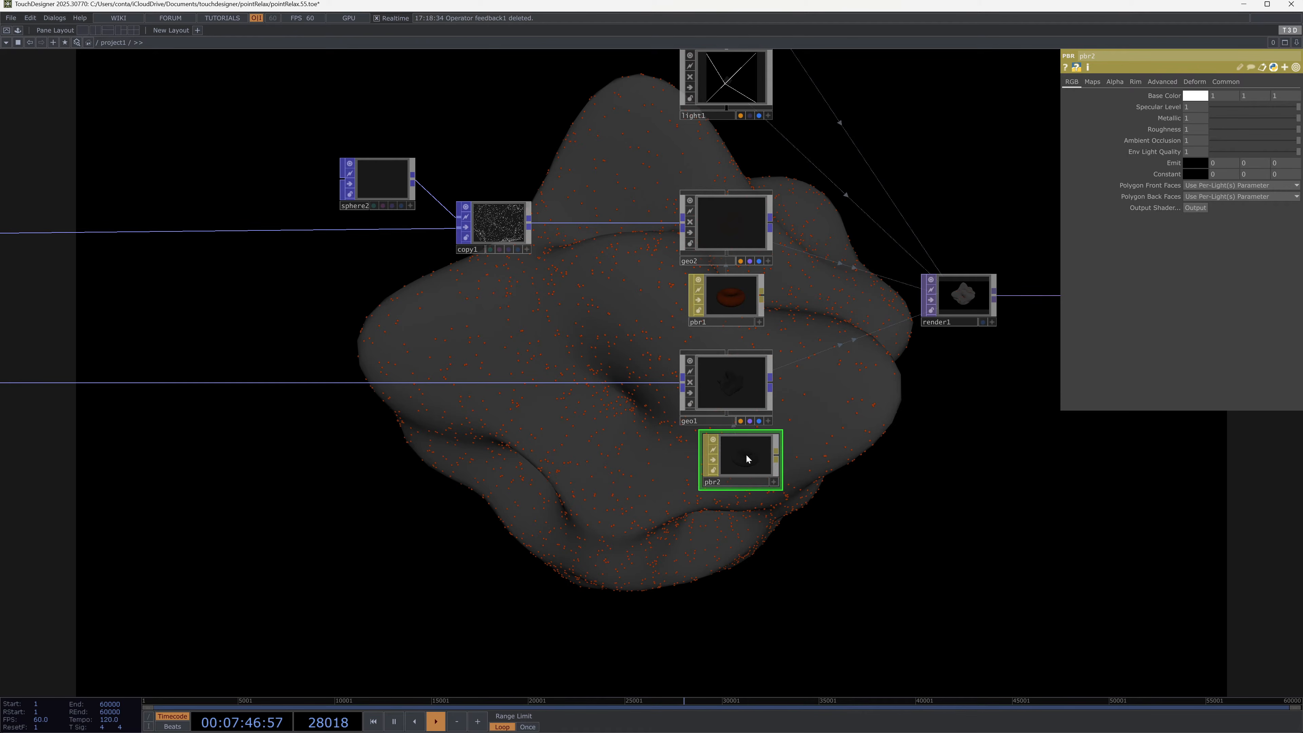
pyautogui.click(1233, 116)
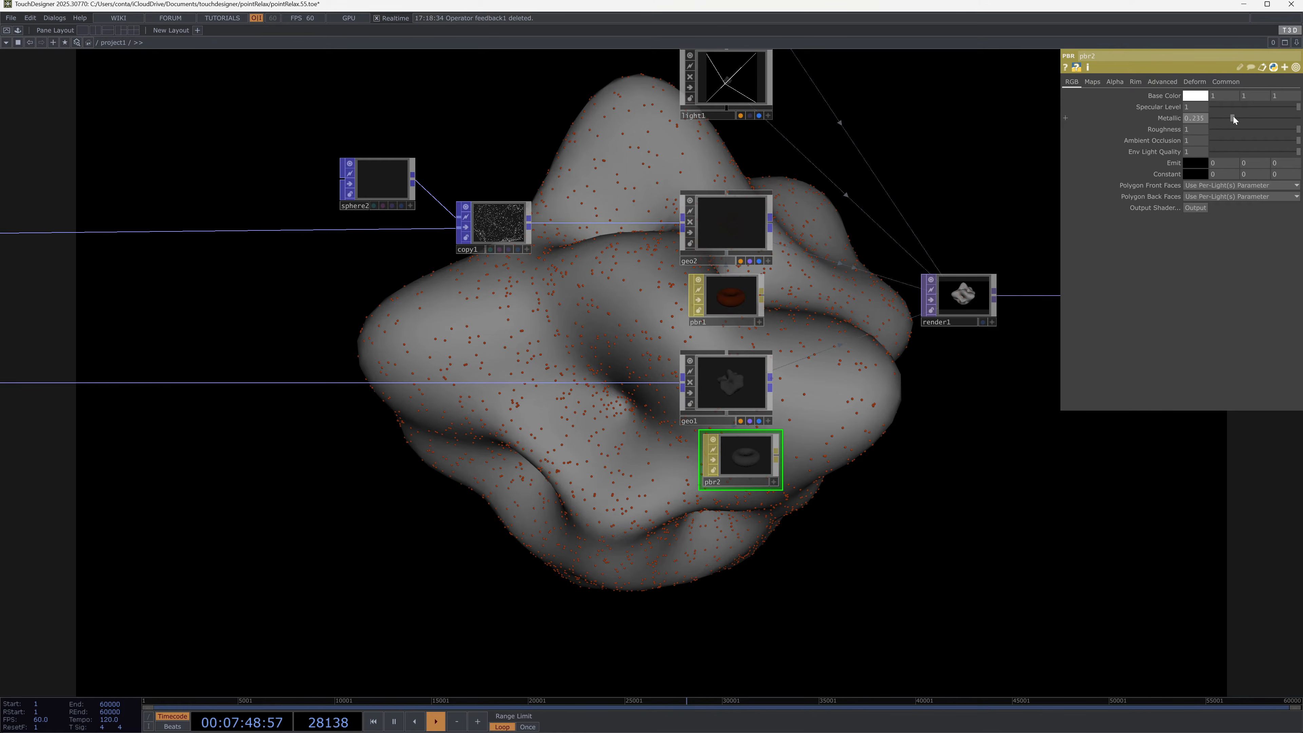
pyautogui.click(1275, 131)
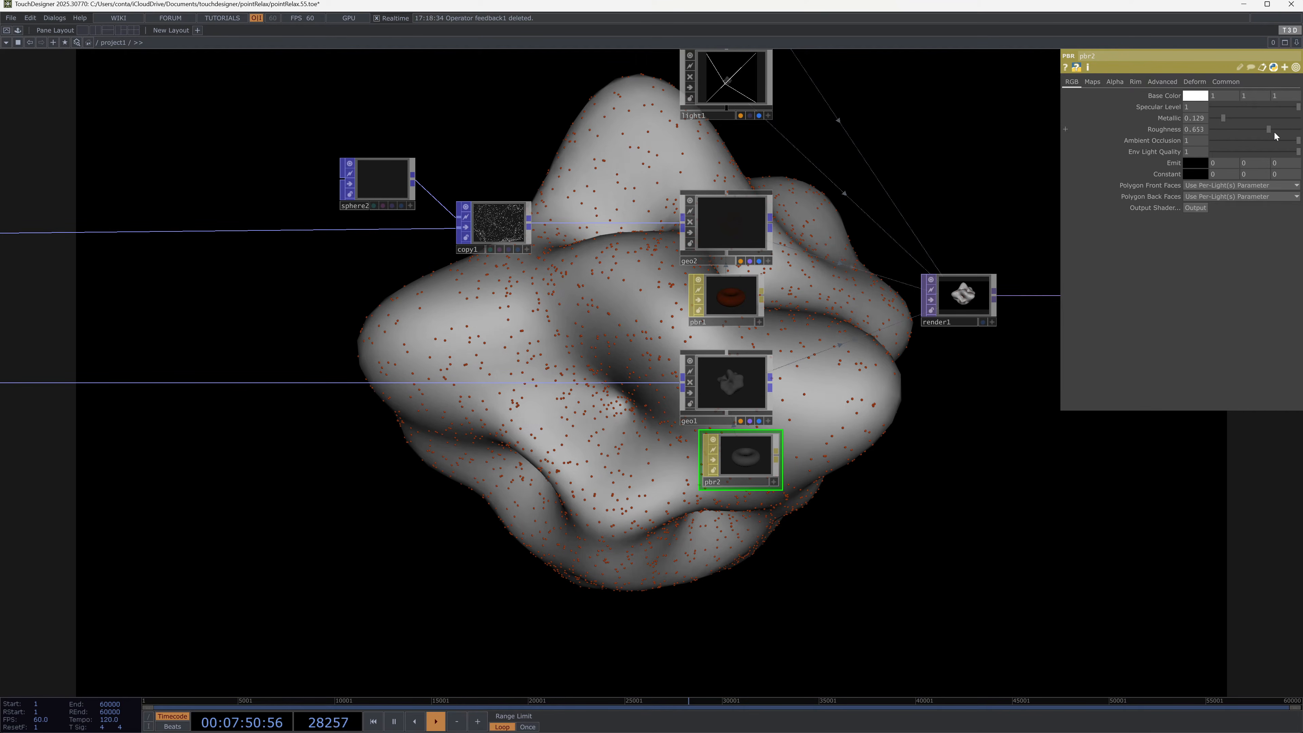
# Step: Darken pbr2's base color to a neutral gray with a value of about 0.31
pyautogui.click(1200, 99)
pyautogui.moveTo(1229, 120); pyautogui.dragTo(1214, 121)
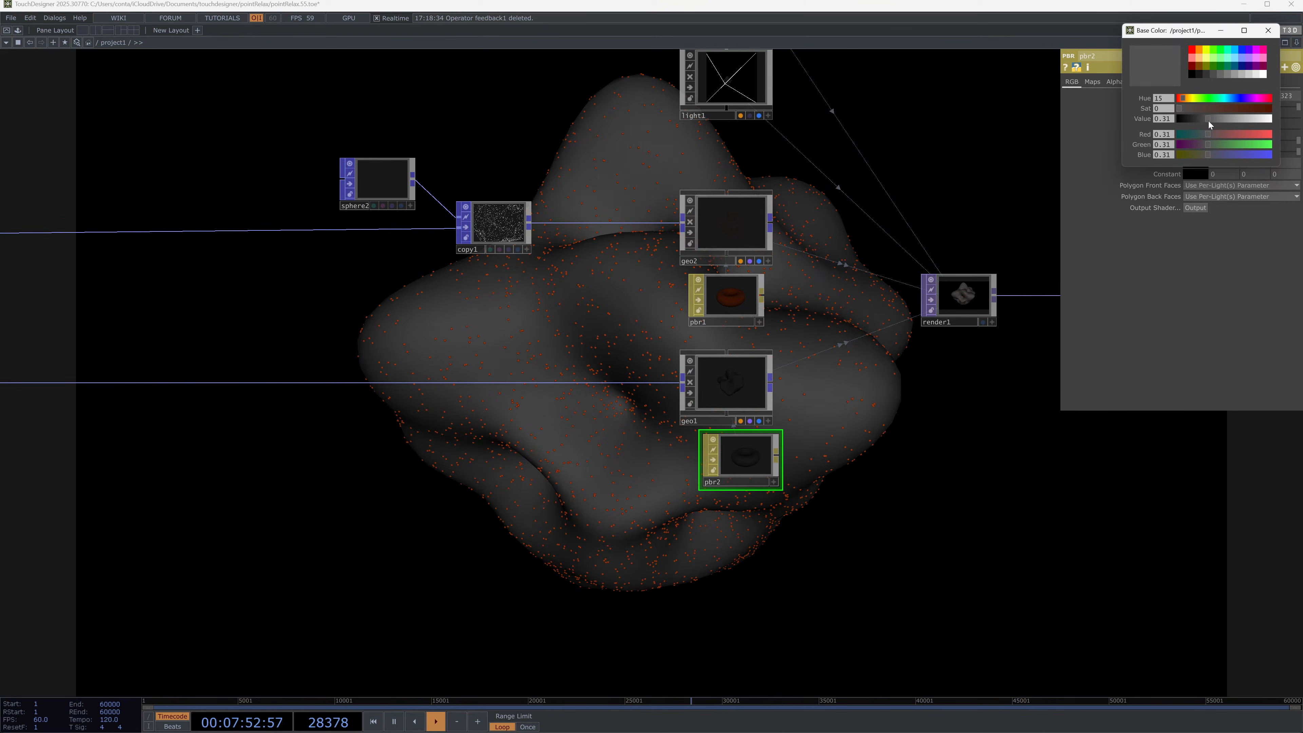
pyautogui.click(1268, 31)
# Step: Change pbr1's base color to white by reducing its saturation to 0
pyautogui.click(729, 307)
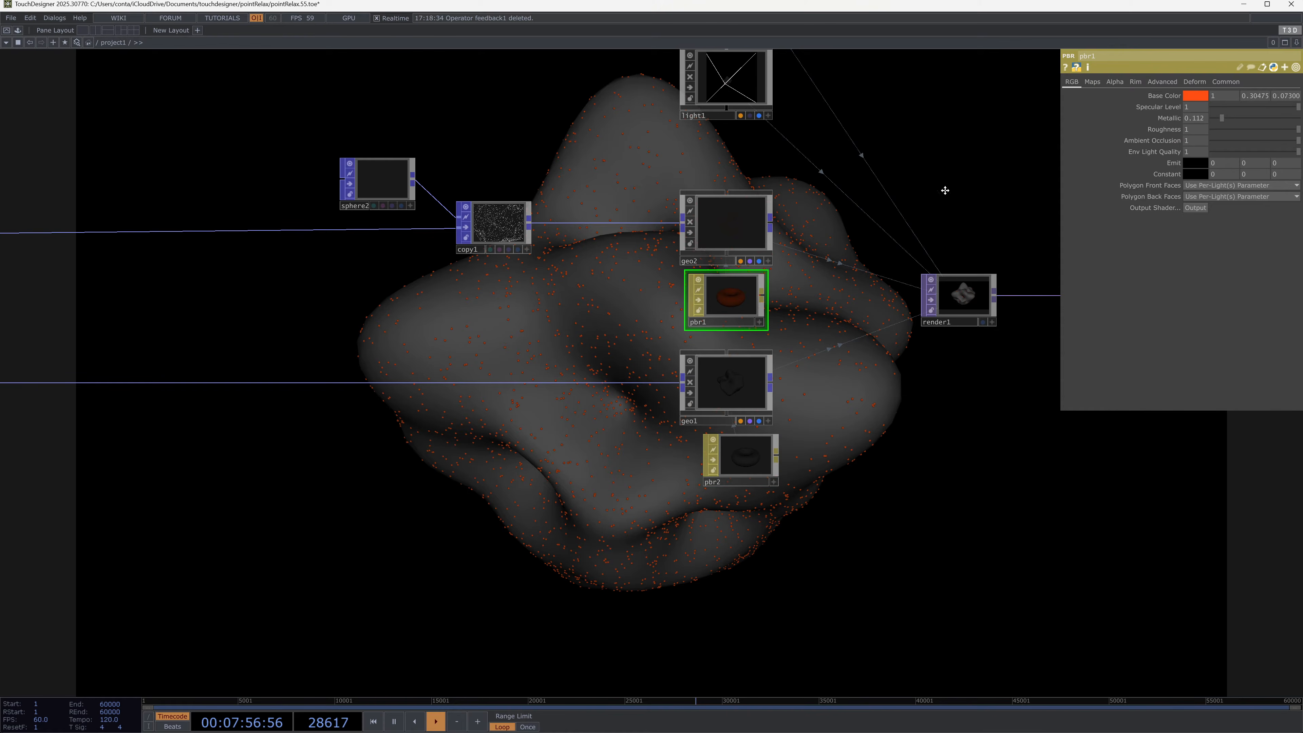
pyautogui.click(1196, 96)
pyautogui.moveTo(1226, 108); pyautogui.dragTo(1178, 109)
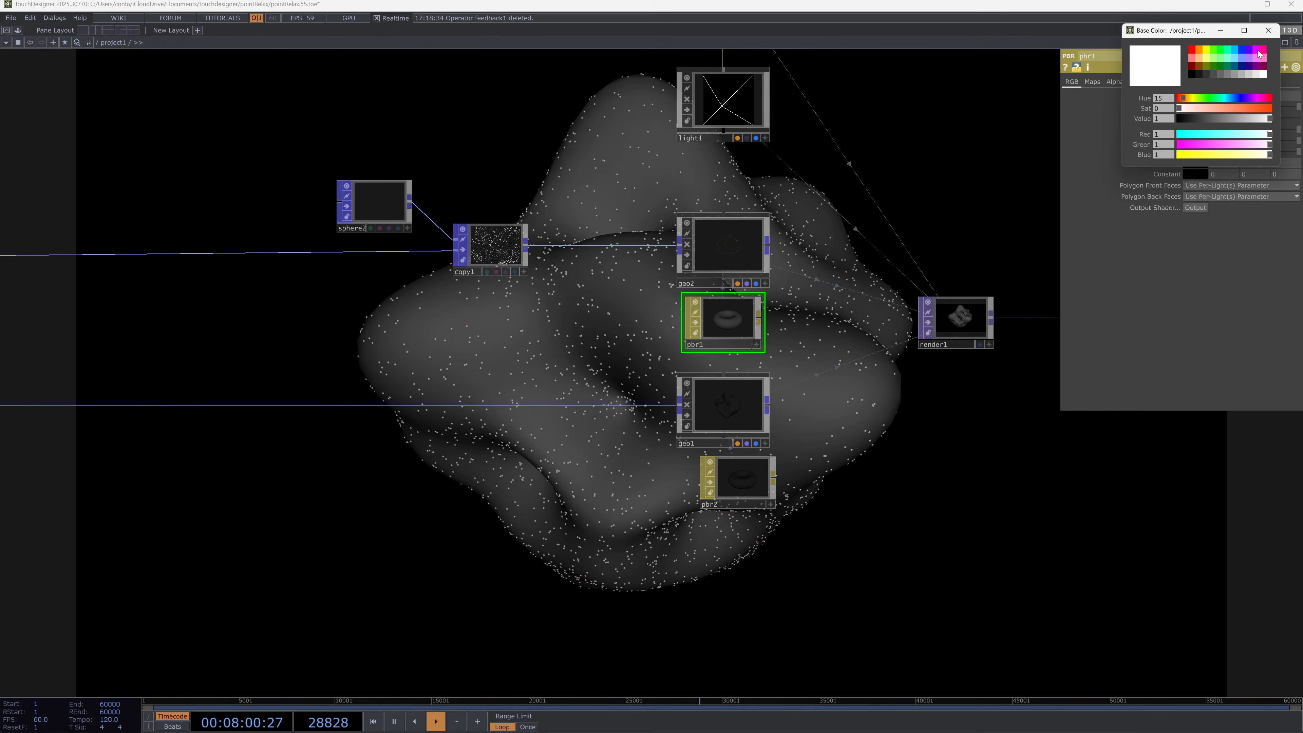
pyautogui.click(1268, 30)
# Step: Raise sphere2's Uniform Scale to about 0.011 and check the larger spheres in perform mode
pyautogui.click(367, 209)
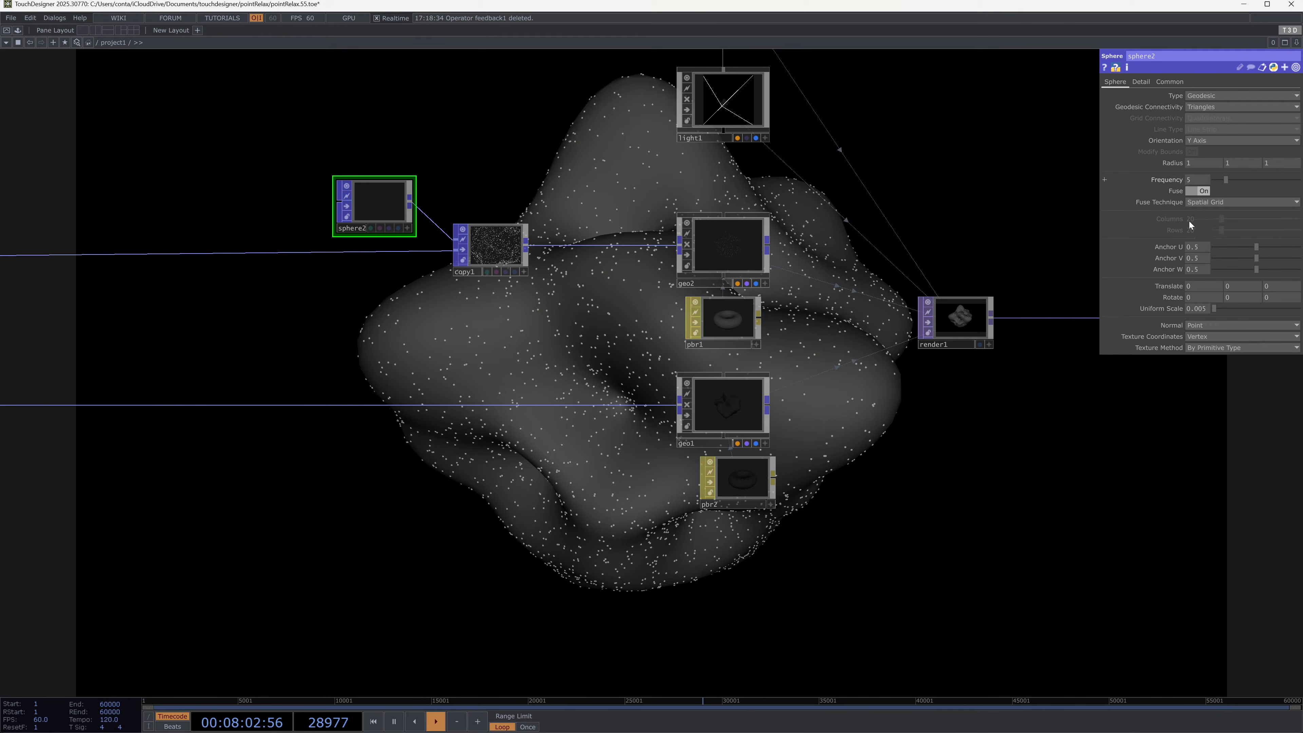
pyautogui.moveTo(1193, 308); pyautogui.dragTo(1199, 290, button='middle')
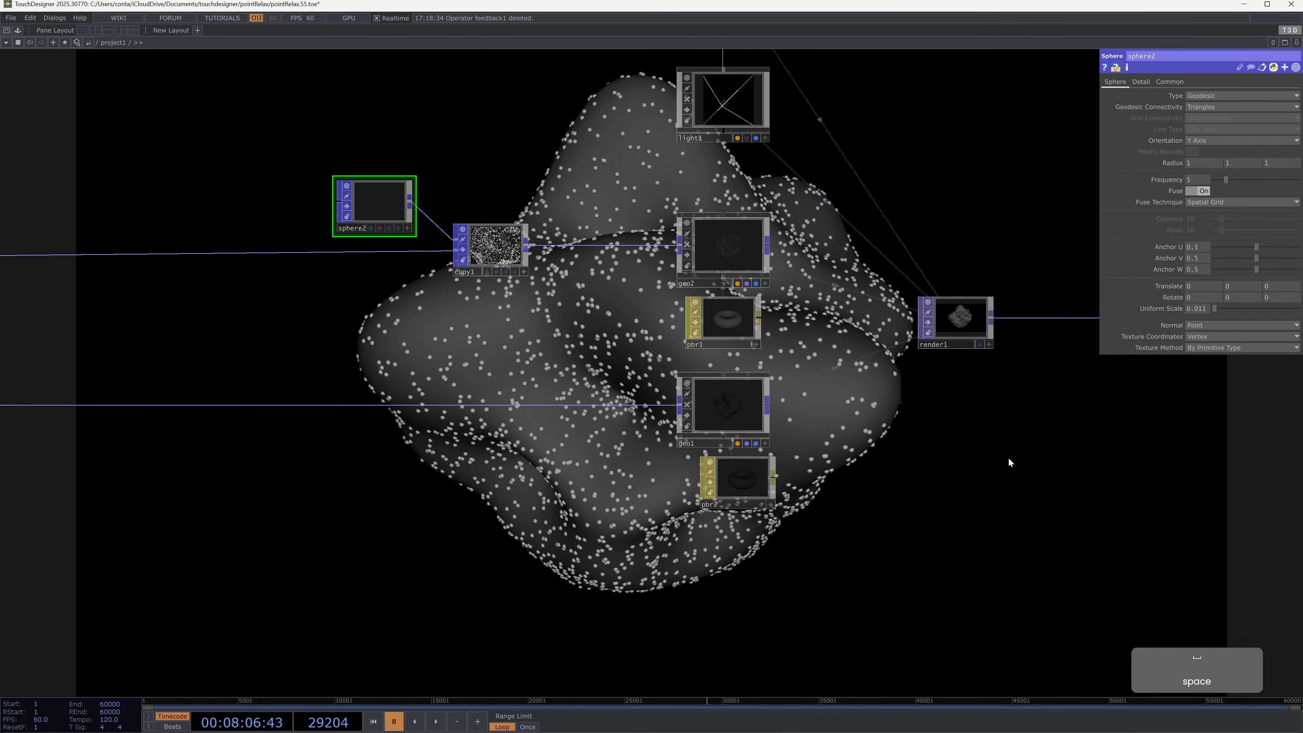
pyautogui.press('F1')
pyautogui.press('Escape')
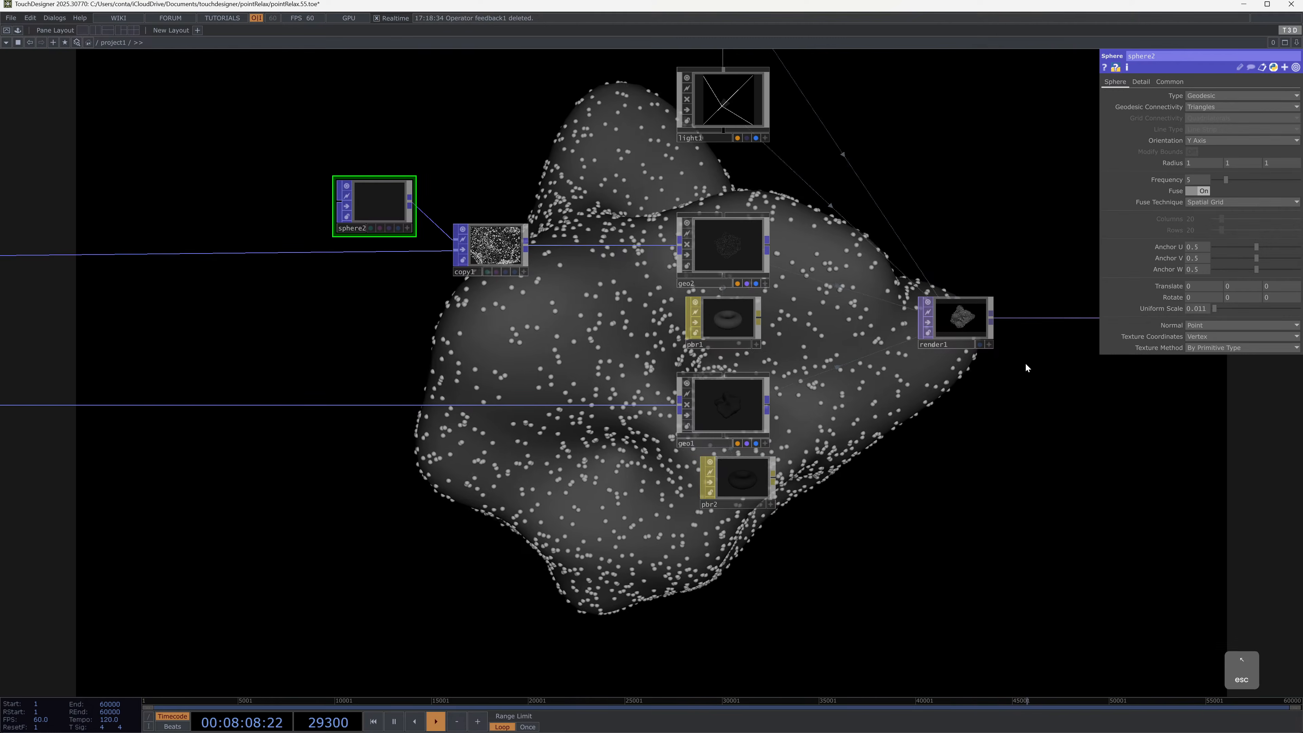
# Step: Insert a Feedback POP directly after sprinkle1
pyautogui.moveTo(238, 338); pyautogui.dragTo(1085, 398)
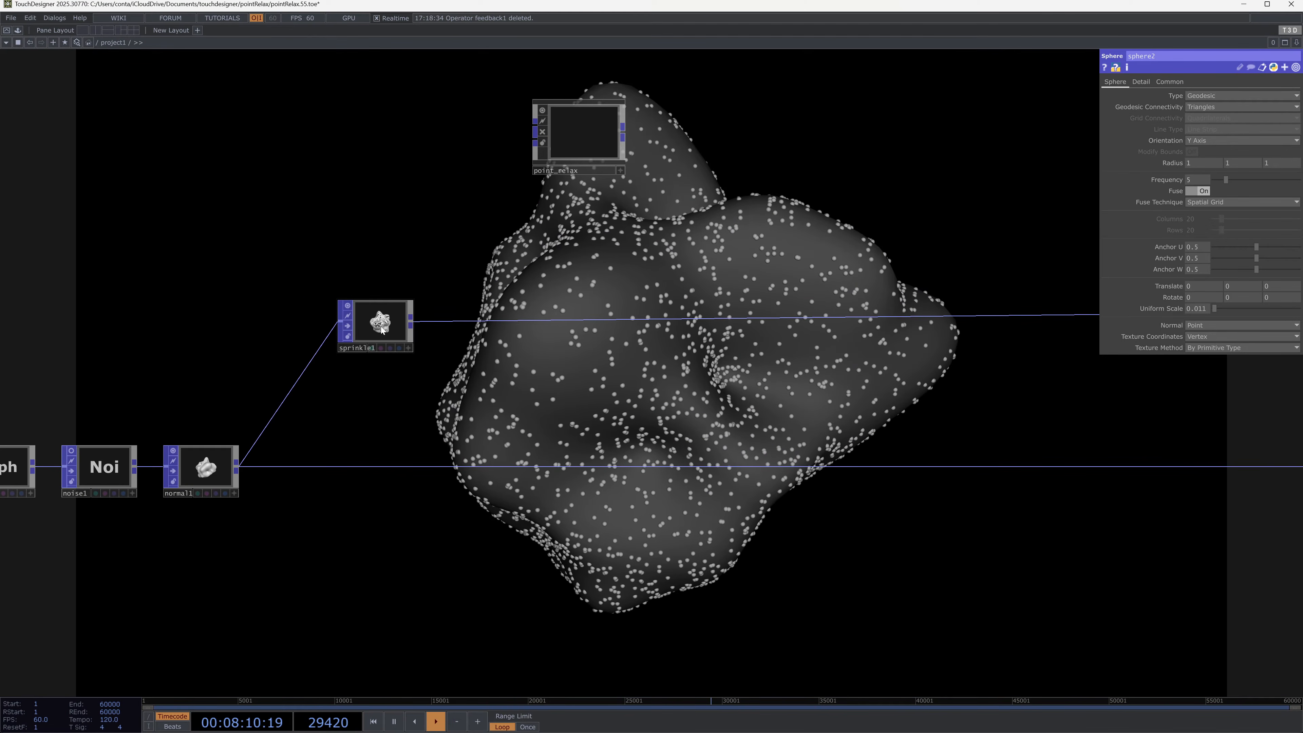
pyautogui.moveTo(381, 326); pyautogui.dragTo(381, 312)
pyautogui.moveTo(454, 263); pyautogui.dragTo(244, 389)
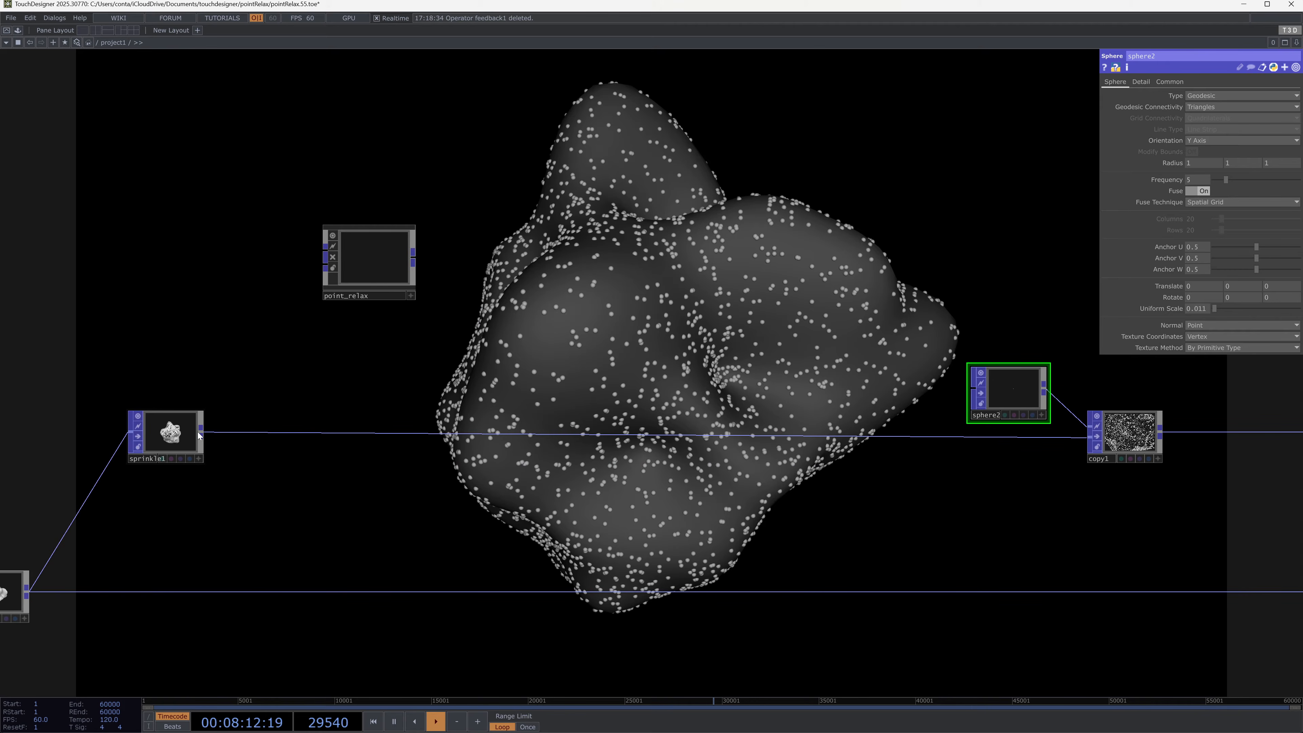
pyautogui.rightClick(198, 432)
pyautogui.write('fe')
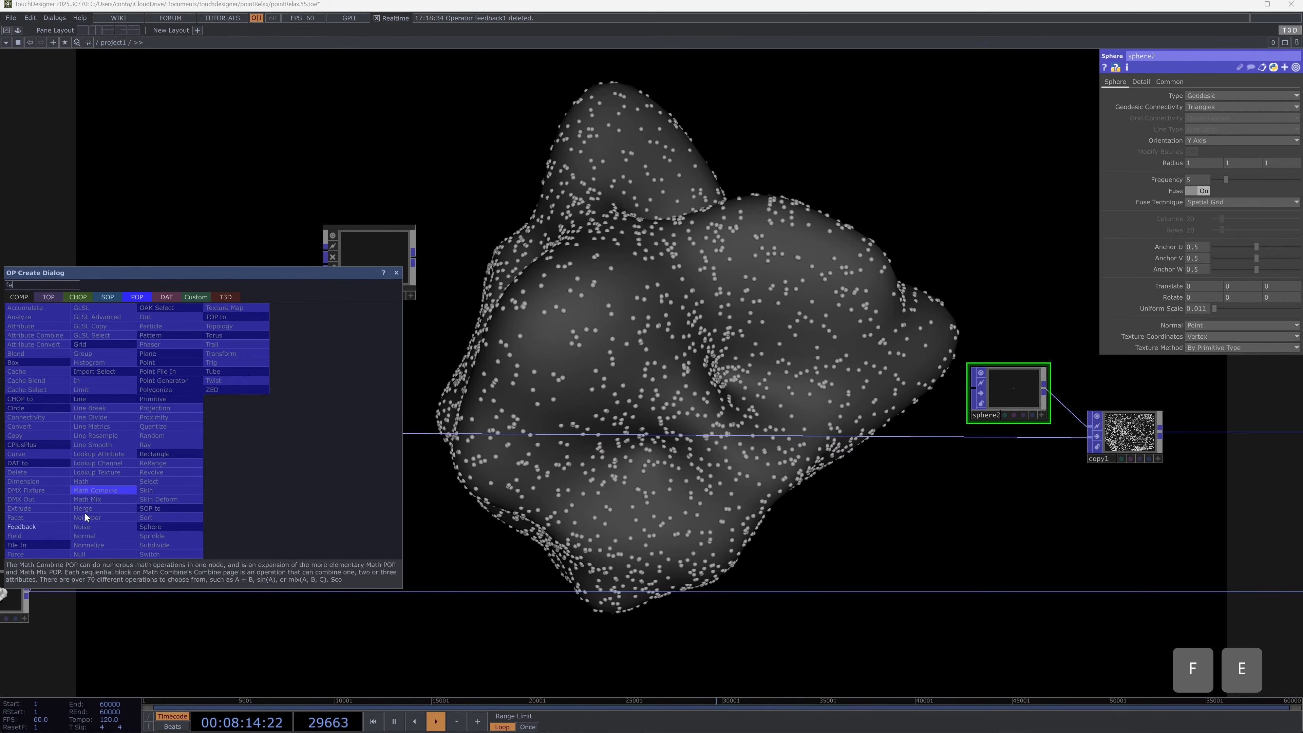
pyautogui.press('Return')
pyautogui.click(264, 430)
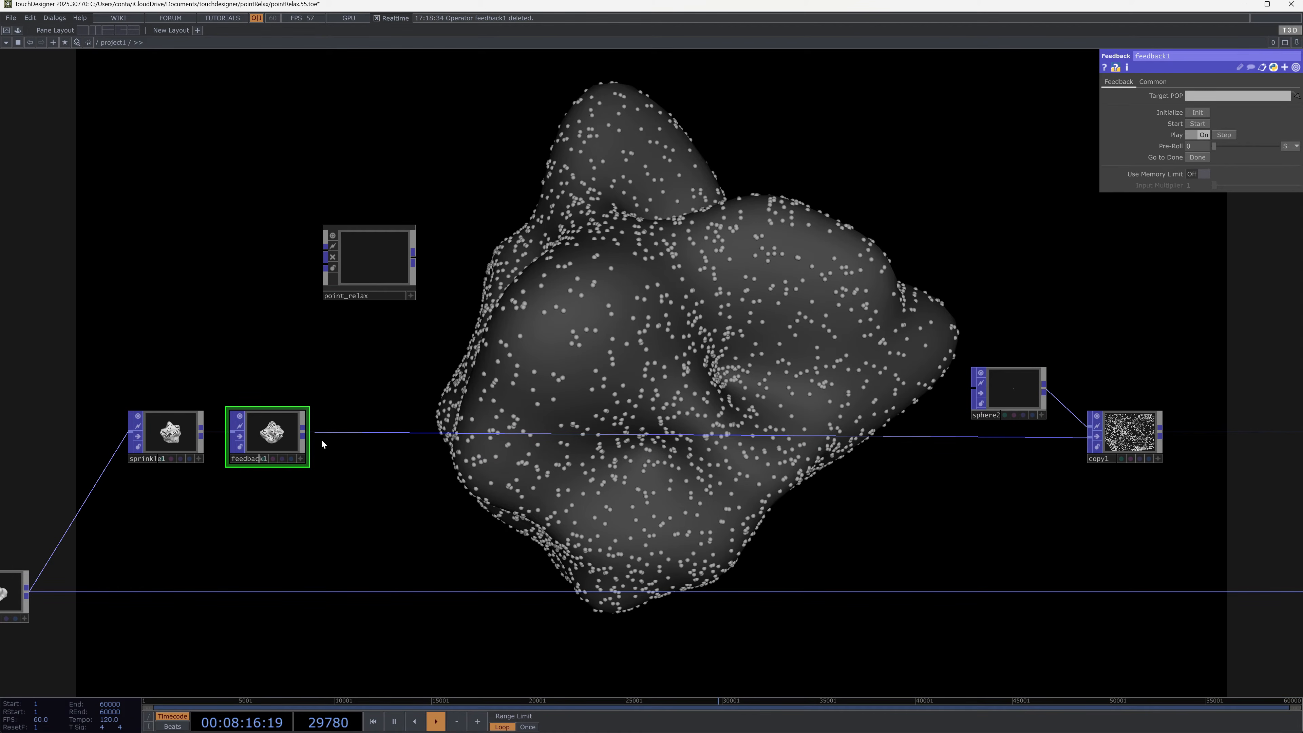
# Step: Insert a Null POP after feedback1 and place it well downstream, near sphere2 and copy1
pyautogui.rightClick(303, 432)
pyautogui.write('nul')
pyautogui.press('Return')
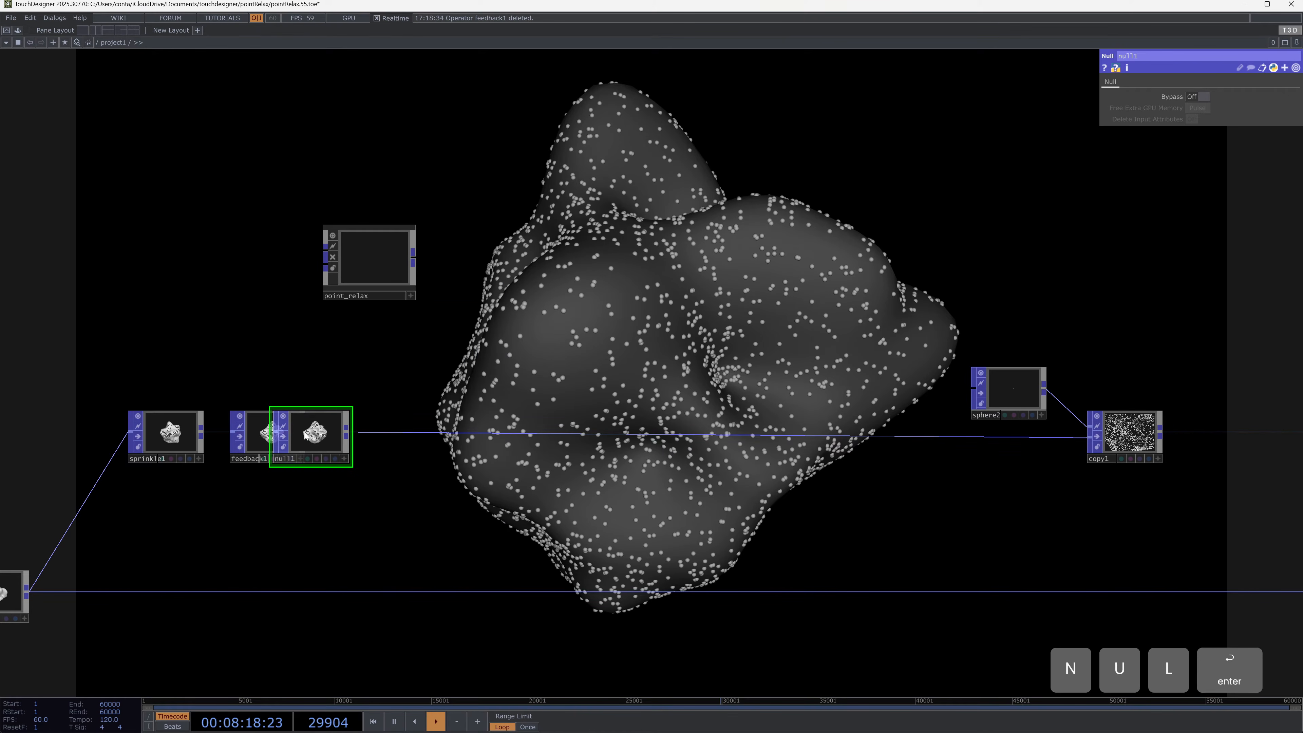
pyautogui.click(813, 431)
pyautogui.moveTo(313, 479); pyautogui.dragTo(518, 442)
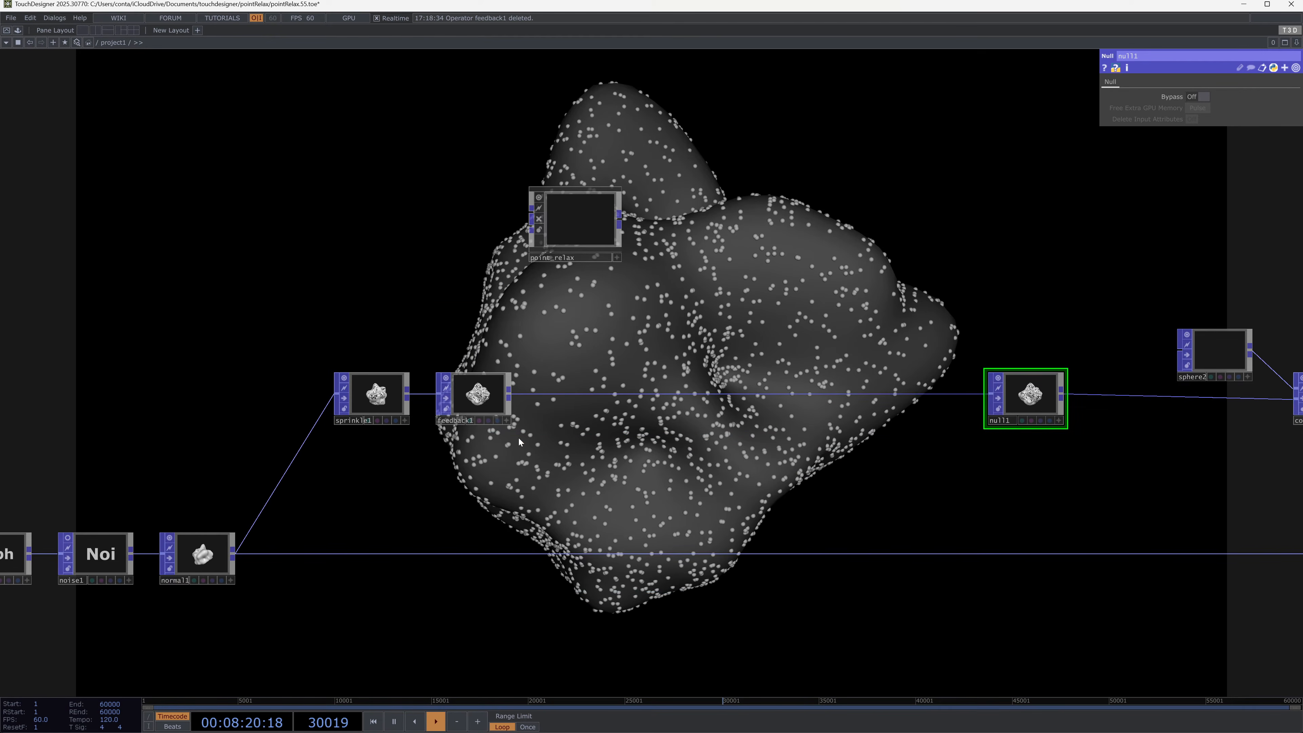
# Step: Set null1 as the Target POP of feedback1 to close the feedback loop
pyautogui.click(490, 406)
pyautogui.scroll(3, 492, 403)
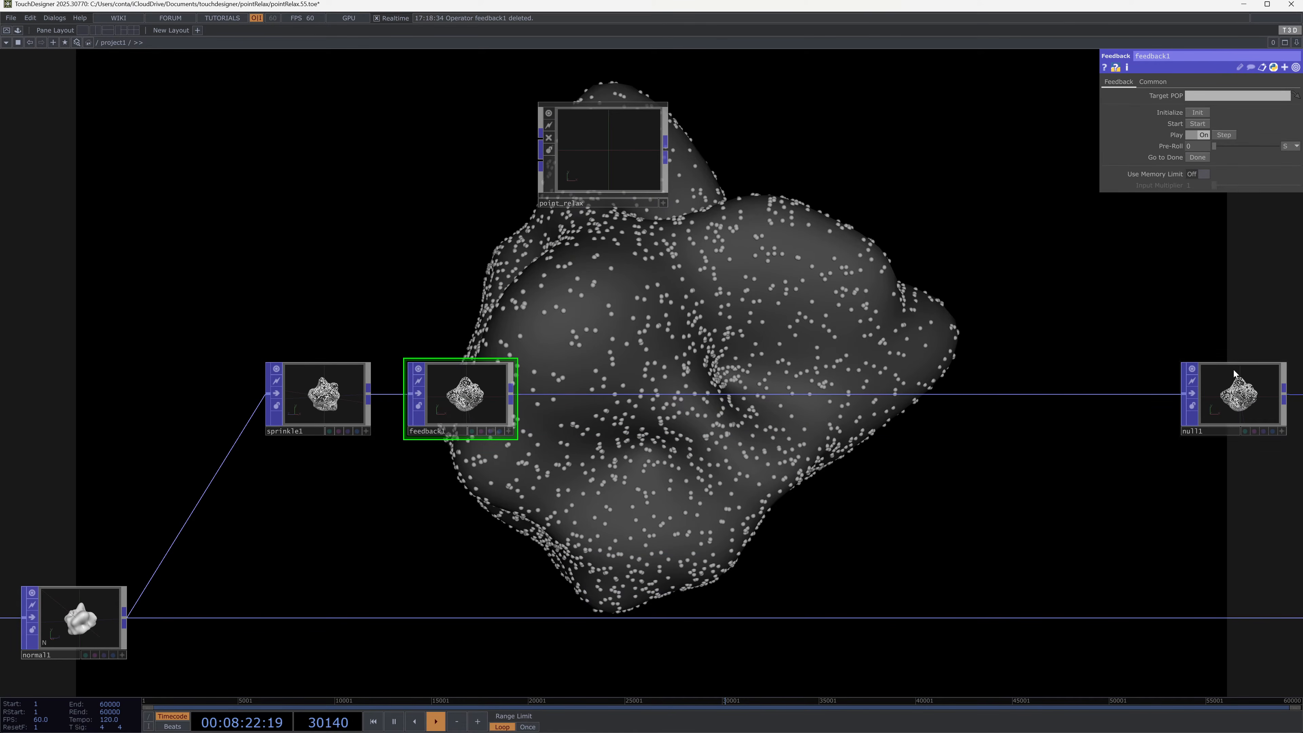
pyautogui.moveTo(1234, 374); pyautogui.dragTo(431, 404)
pyautogui.click(1226, 392)
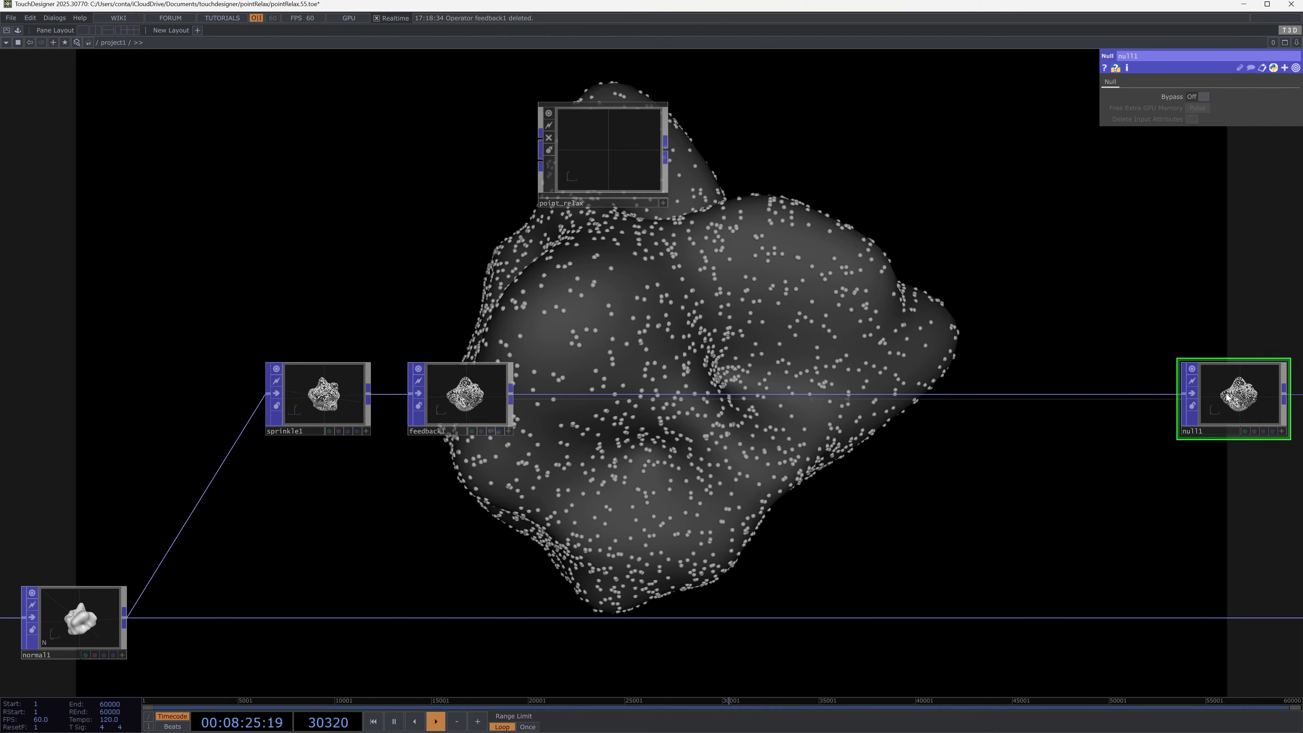
pyautogui.click(515, 400)
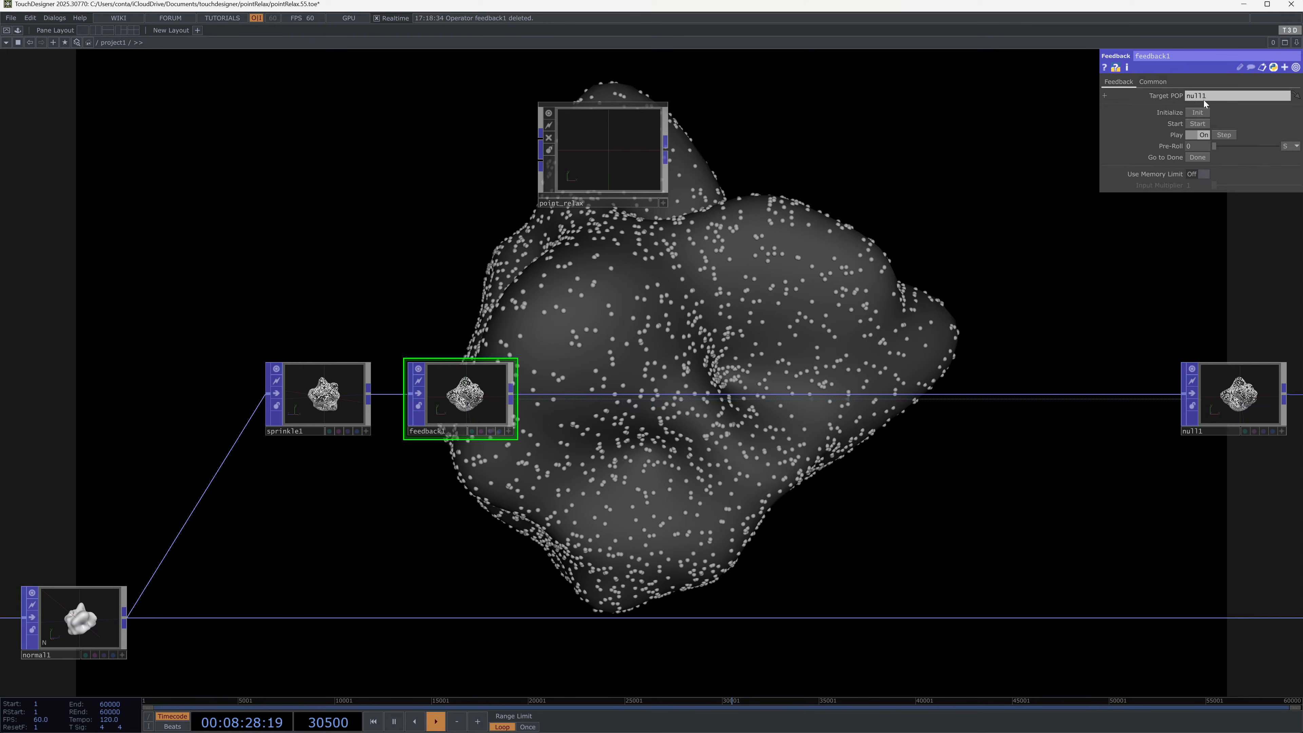
# Step: Insert a Noise POP between feedback1 and null1
pyautogui.click(515, 395)
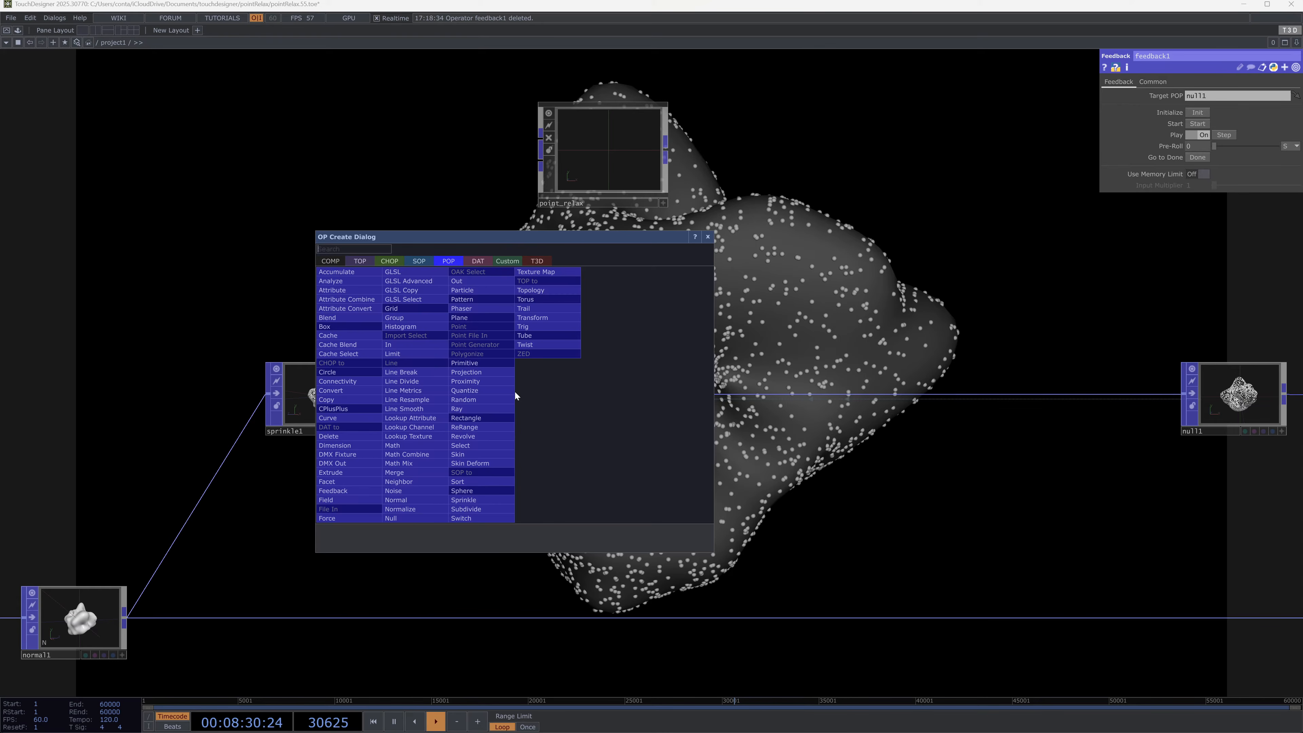
pyautogui.write('noi')
pyautogui.press('Return')
pyautogui.click(641, 396)
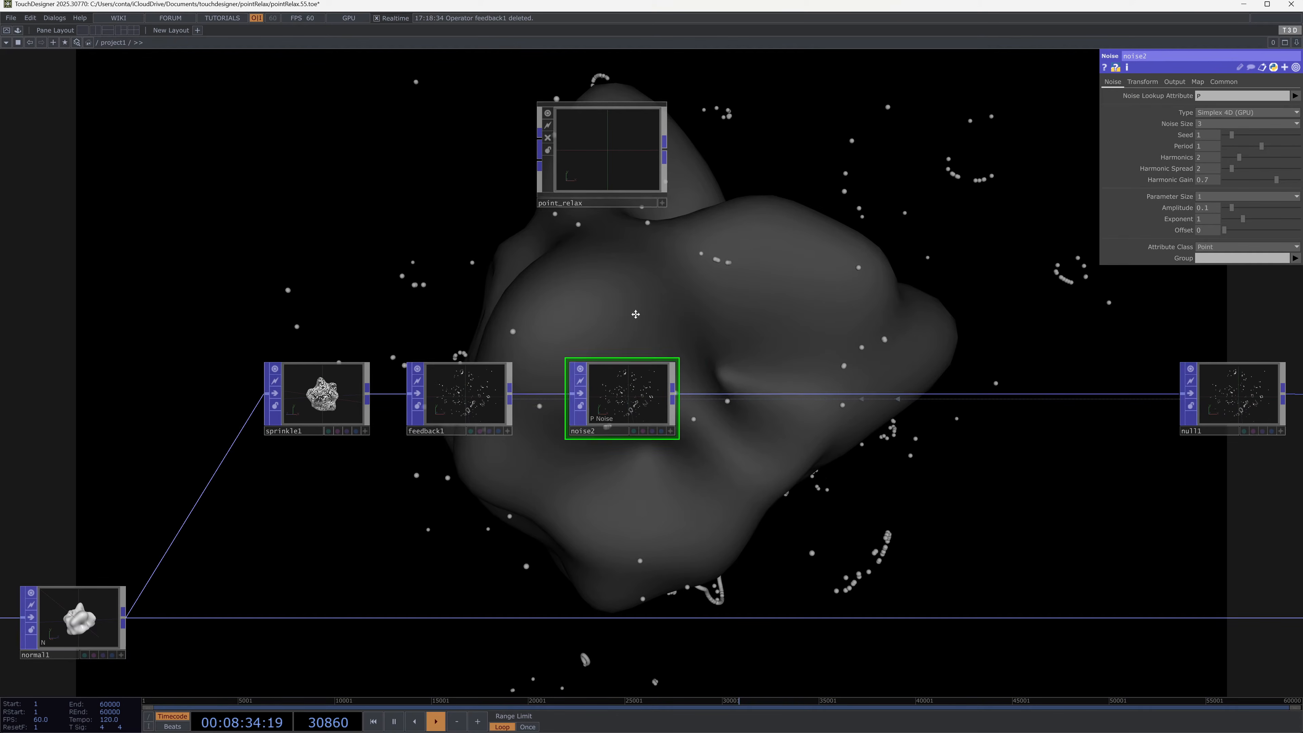
# Step: Set noise2's Amplitude to the expression 1/me.time.rate and restart feedback1
pyautogui.moveTo(1066, 143); pyautogui.dragTo(926, 207)
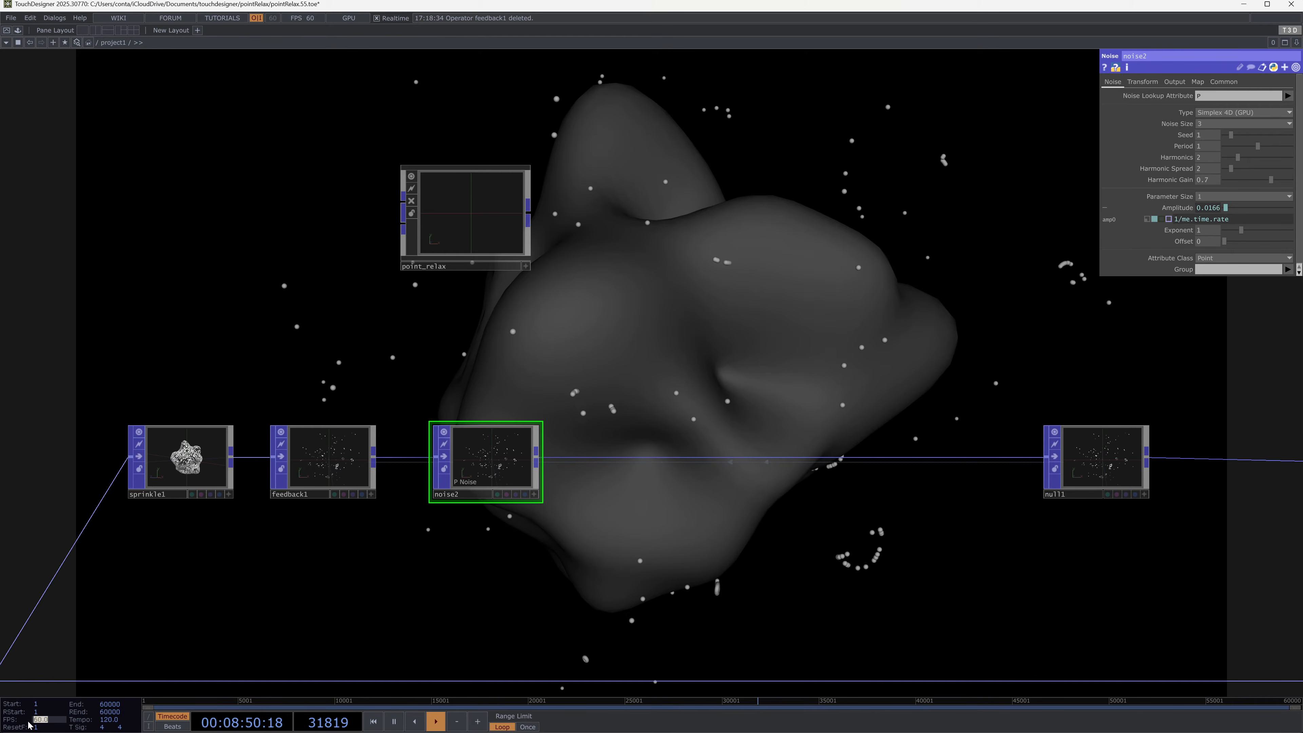
pyautogui.click(330, 473)
pyautogui.click(1198, 124)
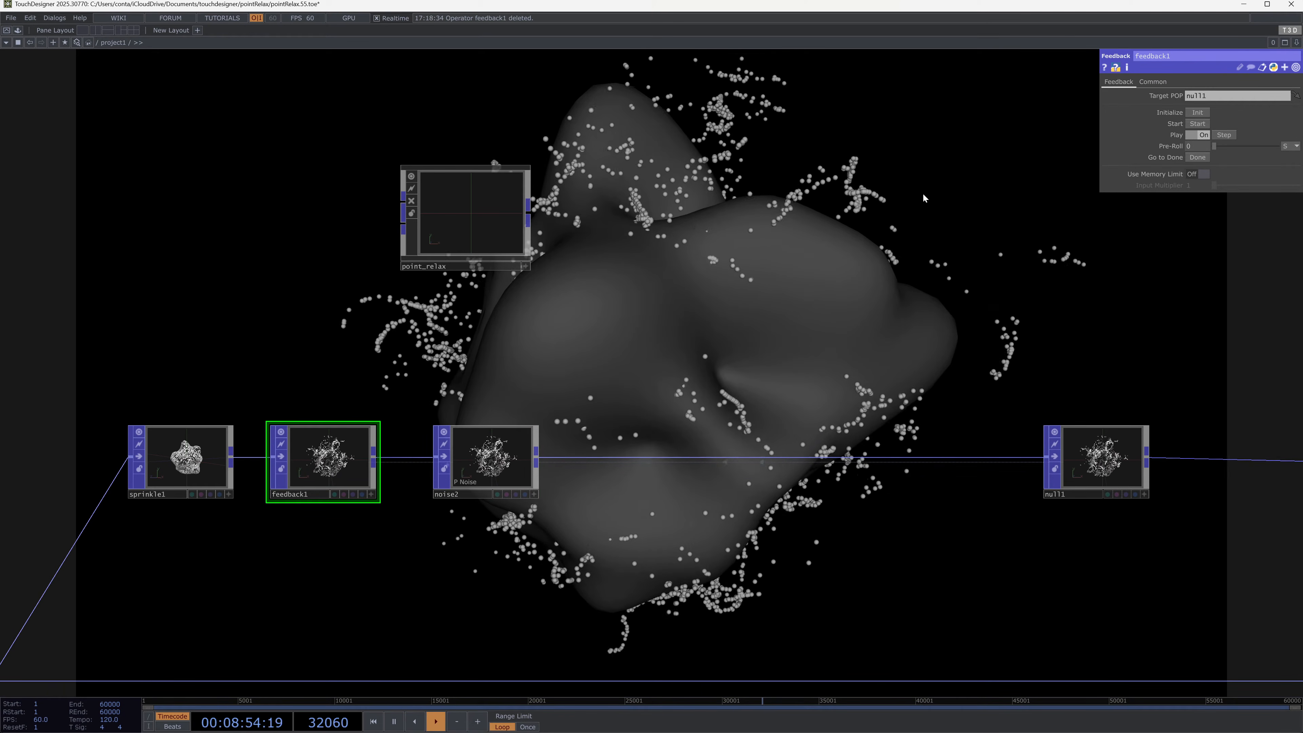
# Step: Set noise2's Combine Entity output option to Curl 3D and return to feedback1's parameters
pyautogui.click(487, 457)
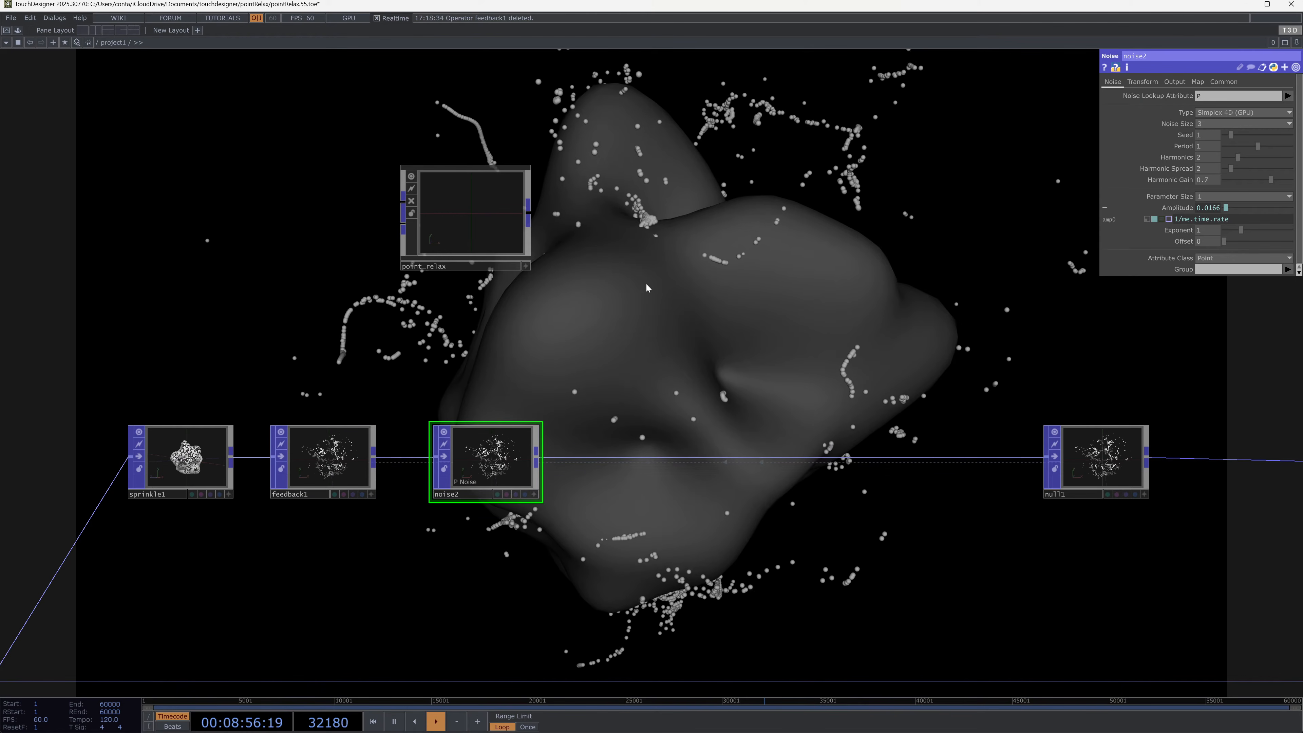
pyautogui.click(1150, 82)
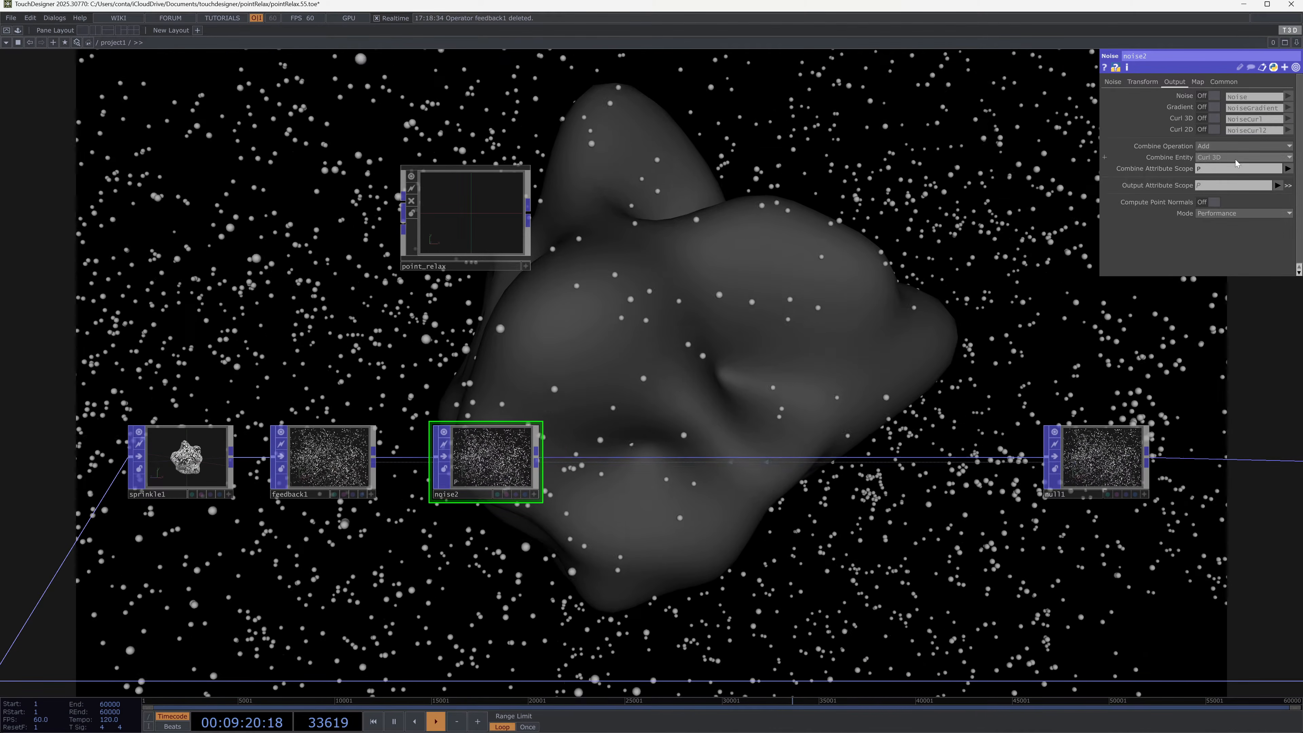
pyautogui.click(329, 456)
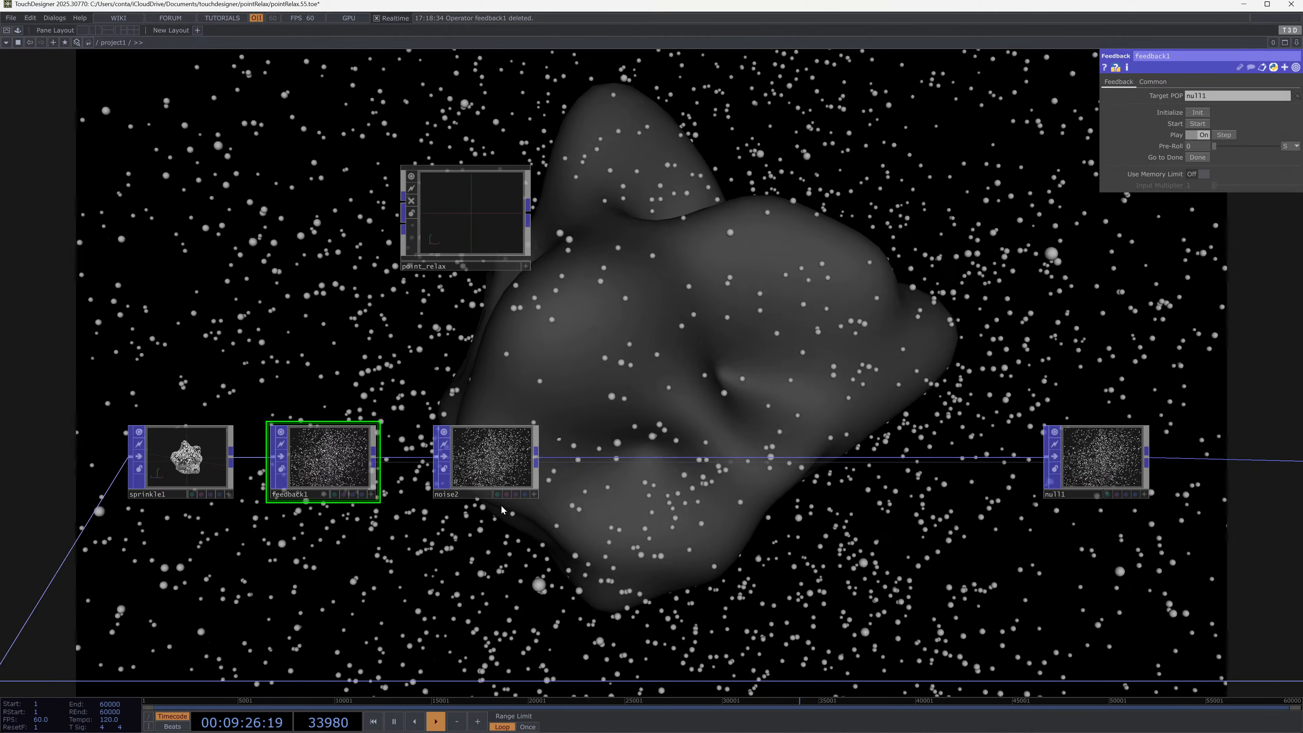
# Step: Reduce noise2's Amplitude expression to 0.05/me.time.rate, raise it to 0.1/me.time.rate, and restart the timeline
pyautogui.click(501, 475)
pyautogui.click(1114, 82)
pyautogui.press('space')
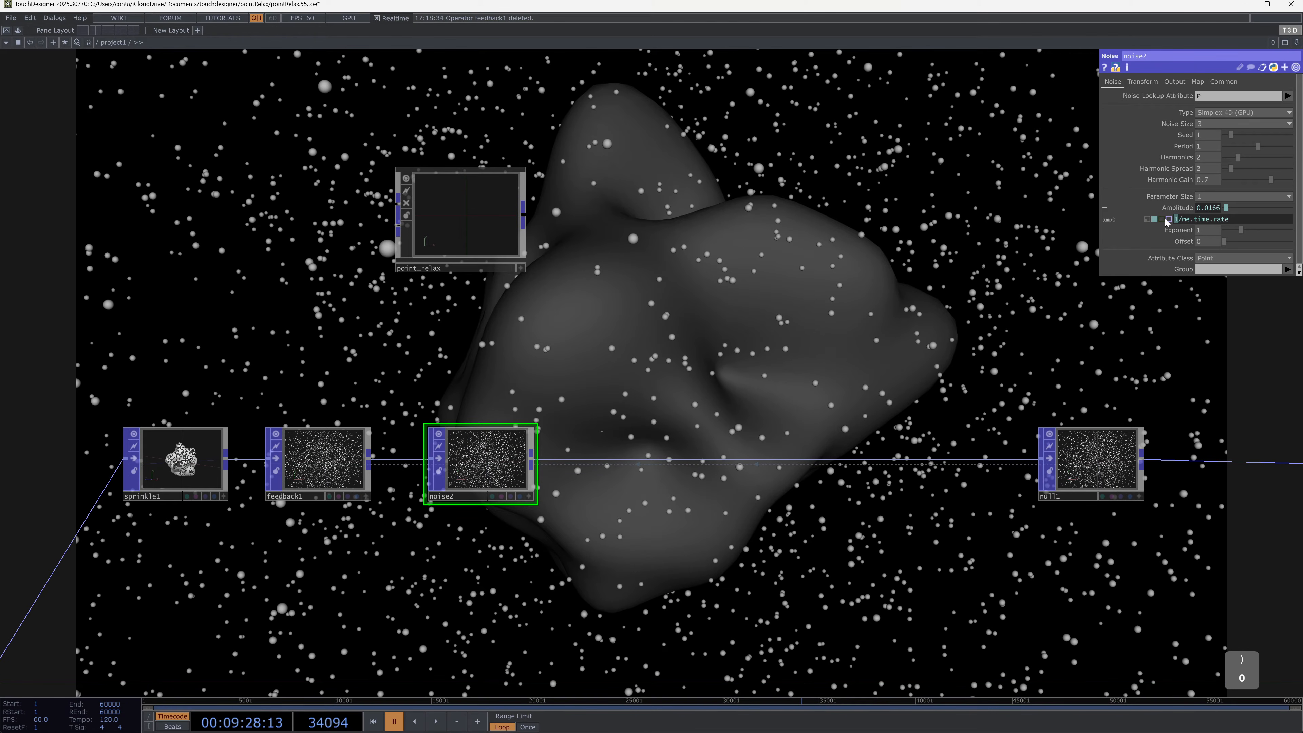
pyautogui.press('space')
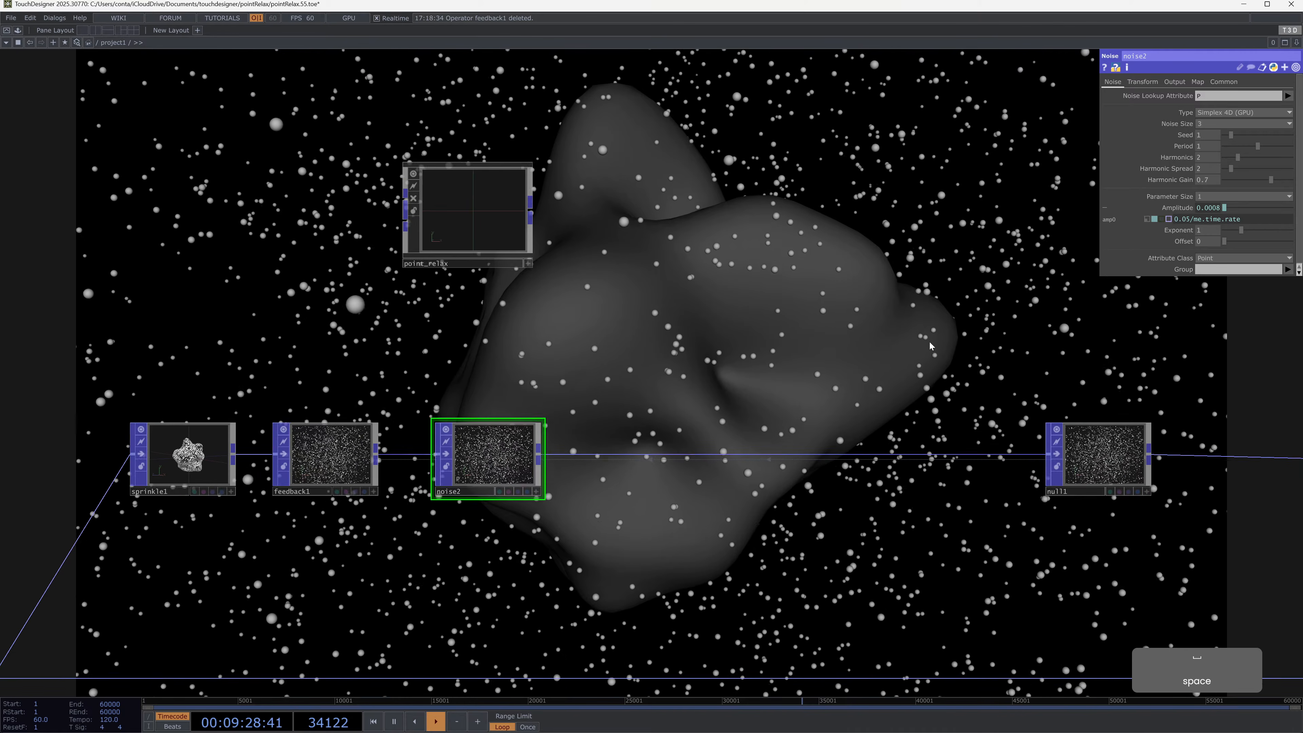
pyautogui.hotkey('shift', 'r')
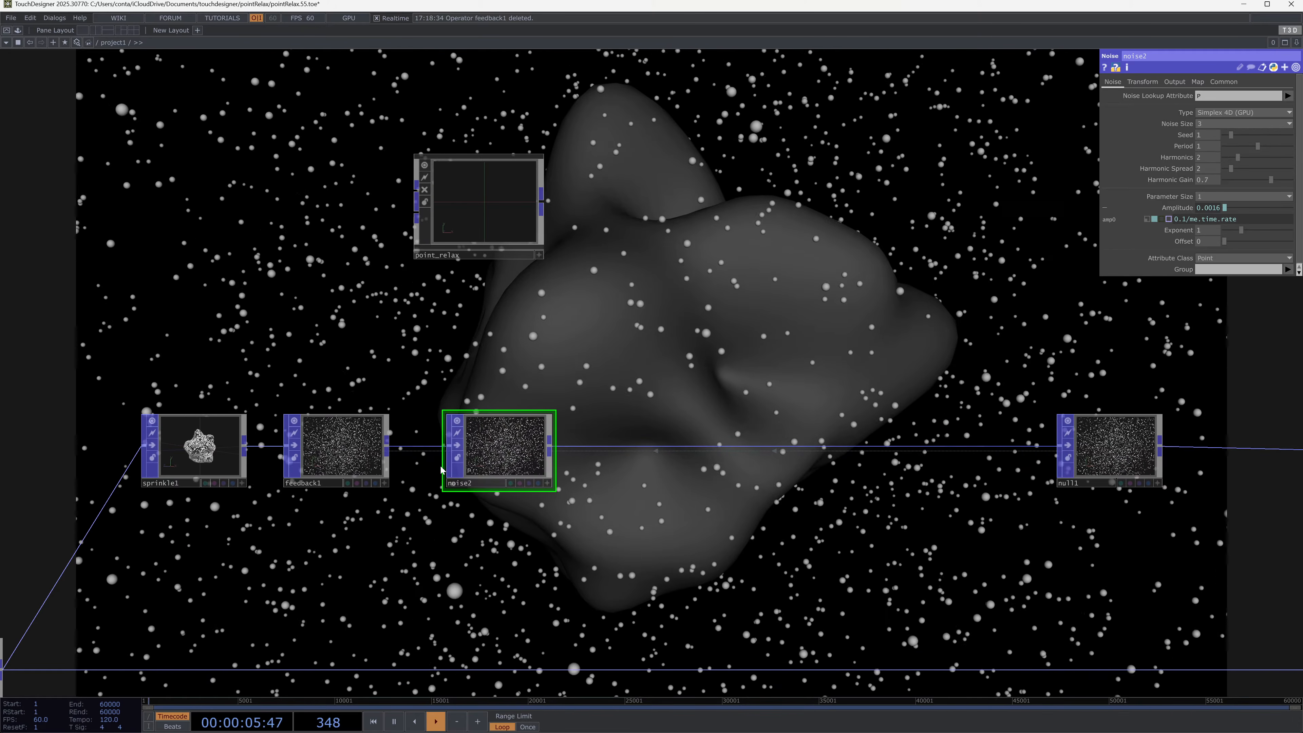
# Step: Set feedback1's Start pulse to the expression me.time.frame==1
pyautogui.click(359, 465)
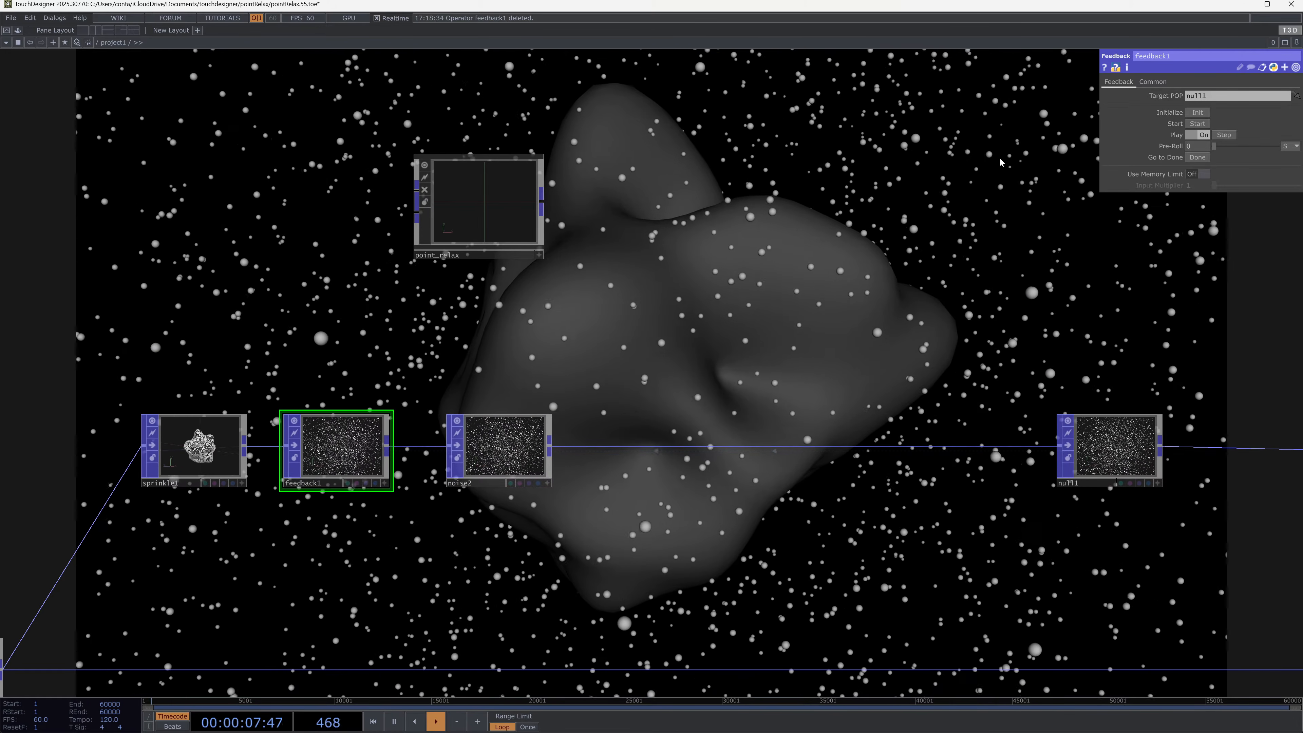
pyautogui.click(1179, 124)
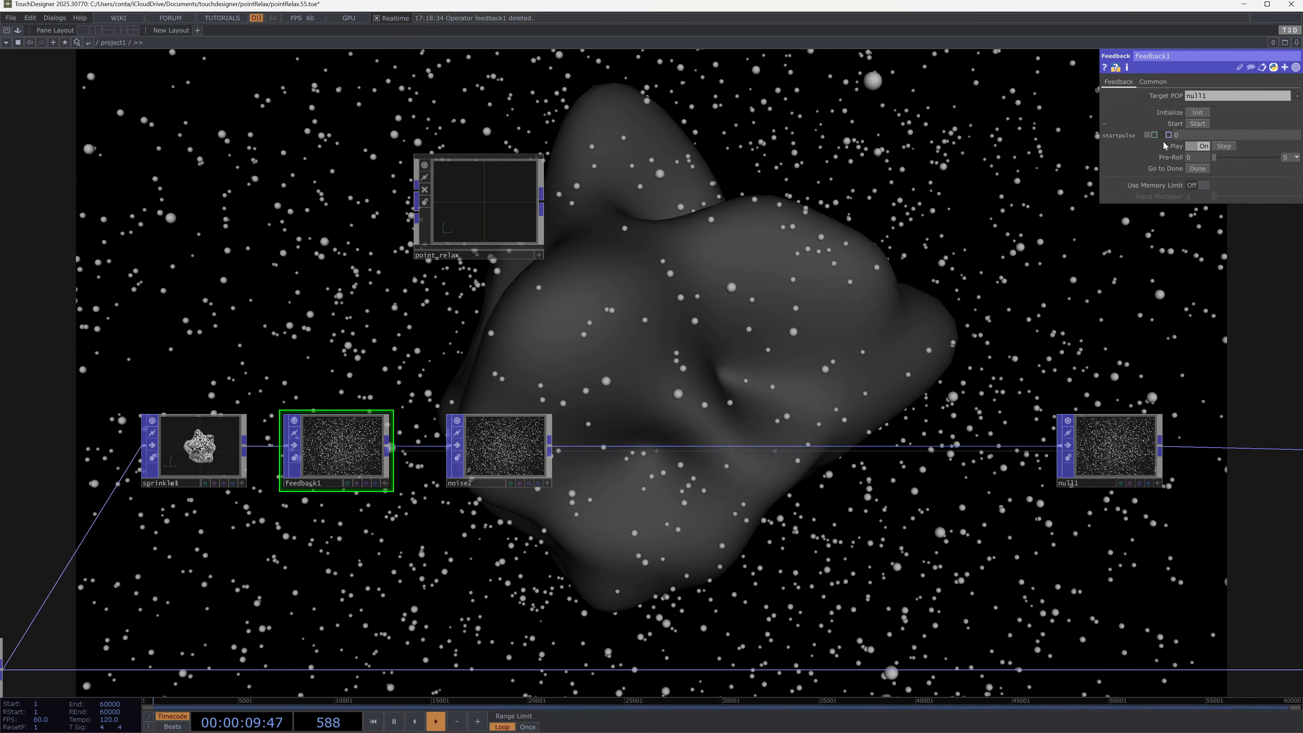
pyautogui.write('me.time.frame==1')
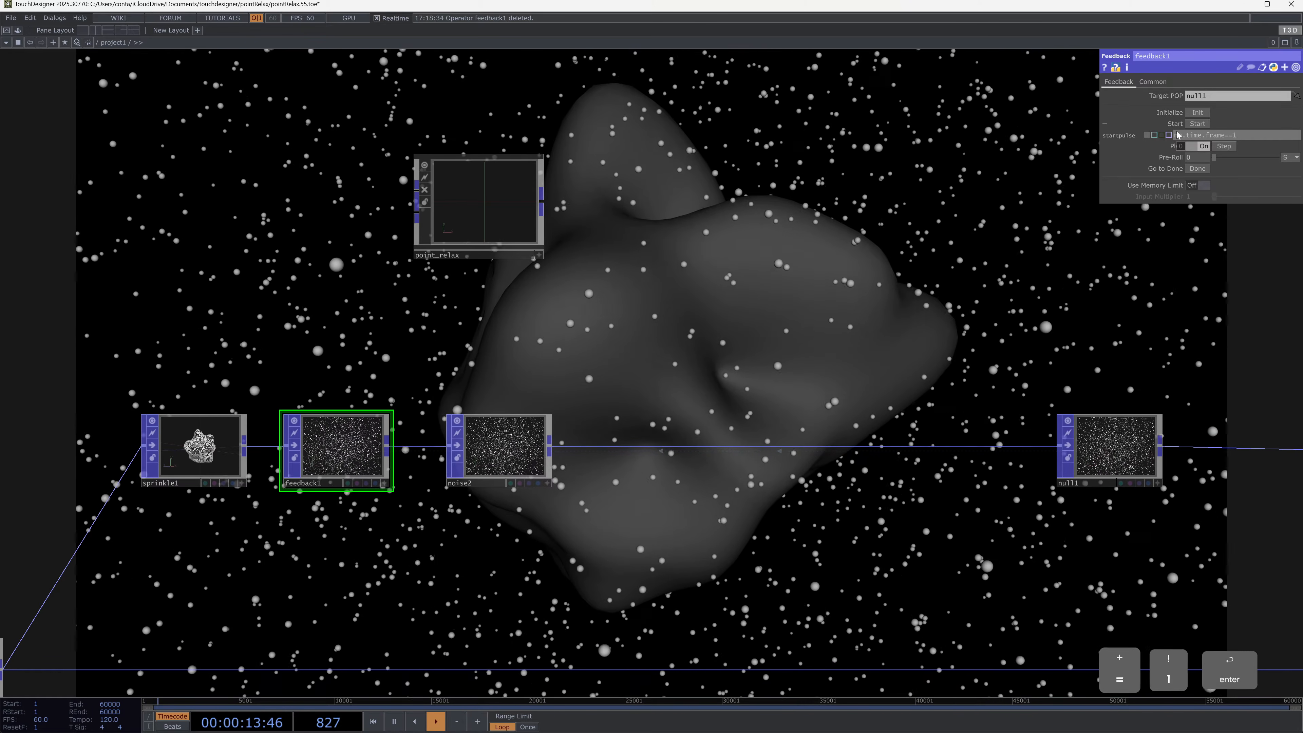
# Step: Restart the timeline from its first frame several times to check that the feedback loop resets
pyautogui.click(374, 722)
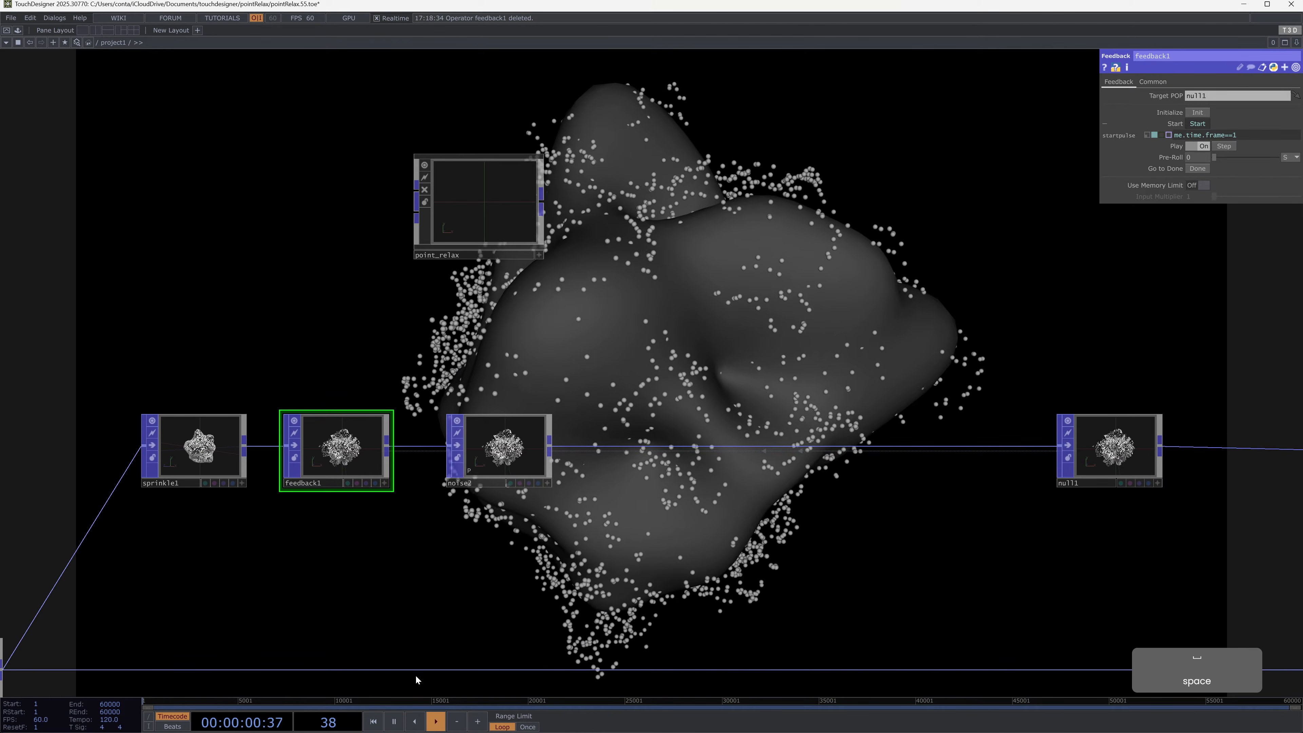
pyautogui.click(374, 722)
pyautogui.press('space')
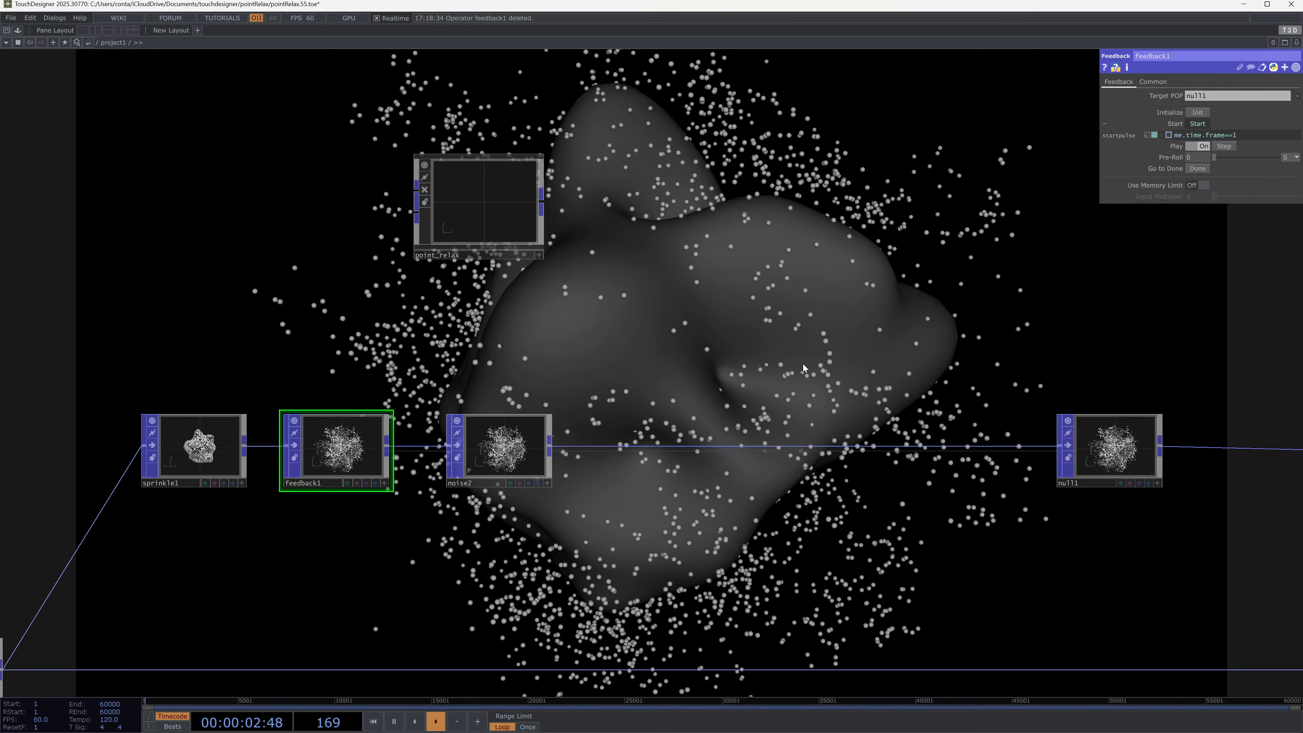
pyautogui.moveTo(799, 320); pyautogui.dragTo(735, 344)
pyautogui.hotkey('shift', 'r')
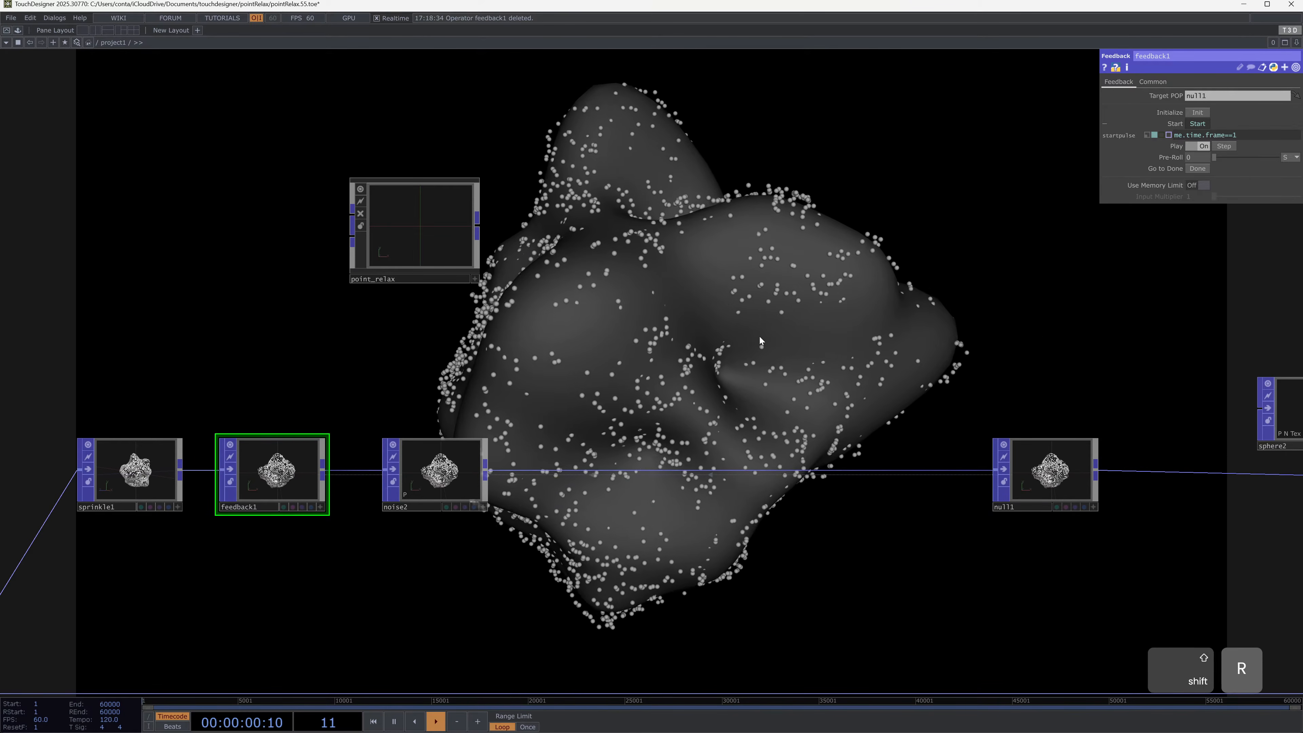
pyautogui.hotkey('shift', 'r')
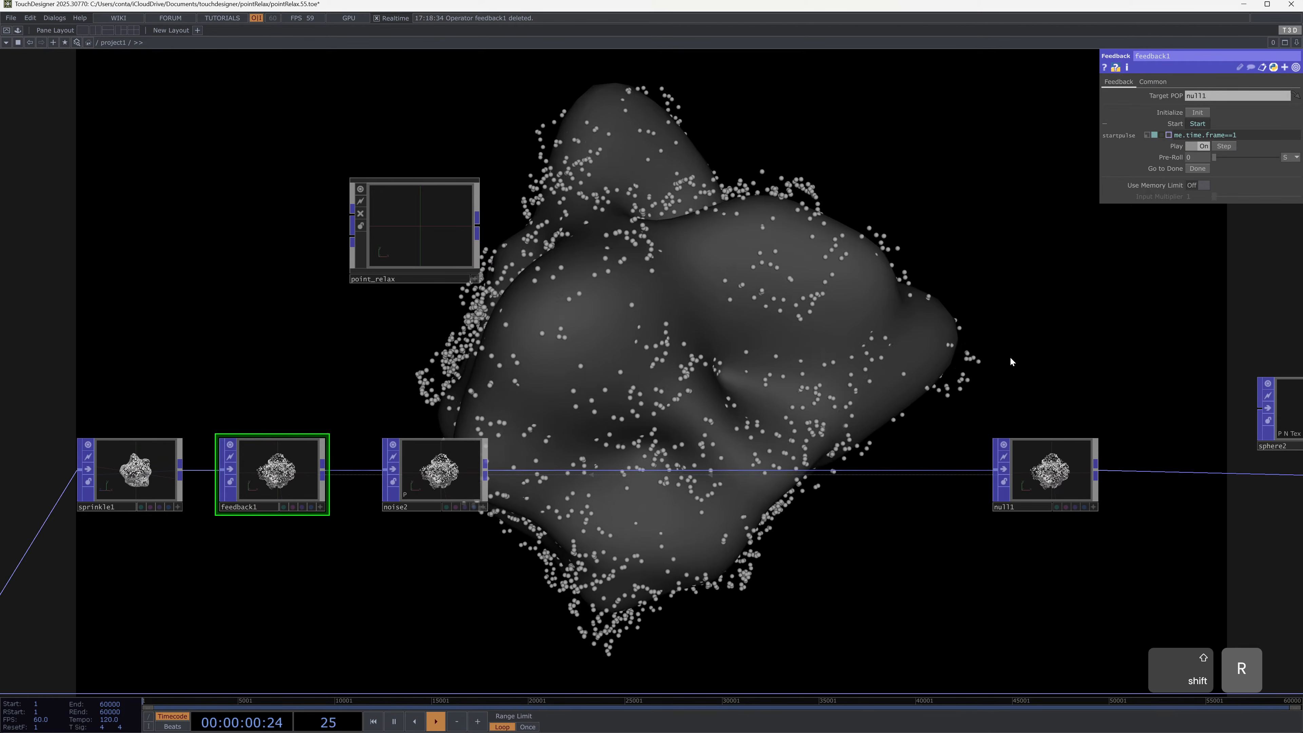
# Step: Restart the timeline and move the point_relax component into the free space above the connection between noise2 and null1
pyautogui.hotkey('shift', 'r')
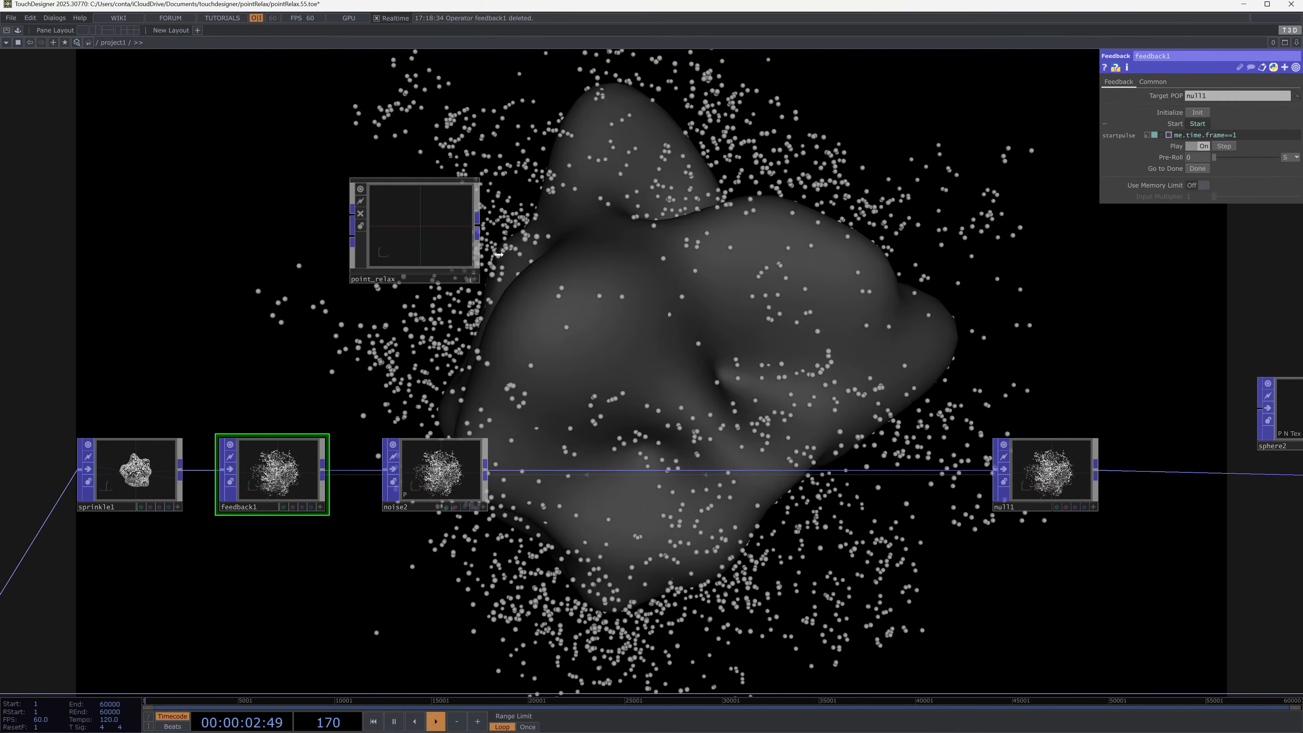
pyautogui.moveTo(415, 228); pyautogui.dragTo(700, 311)
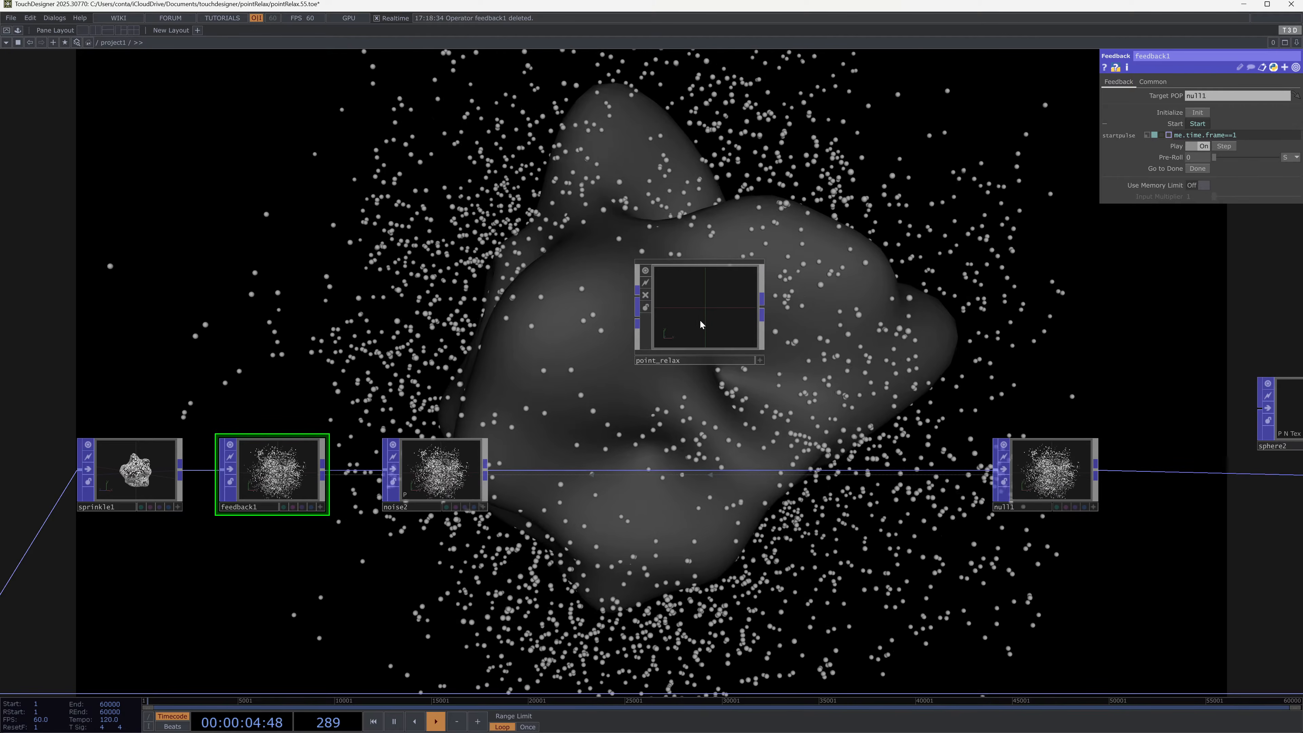
pyautogui.click(728, 337)
pyautogui.moveTo(729, 337); pyautogui.dragTo(790, 275)
pyautogui.scroll(-3, 555, 397)
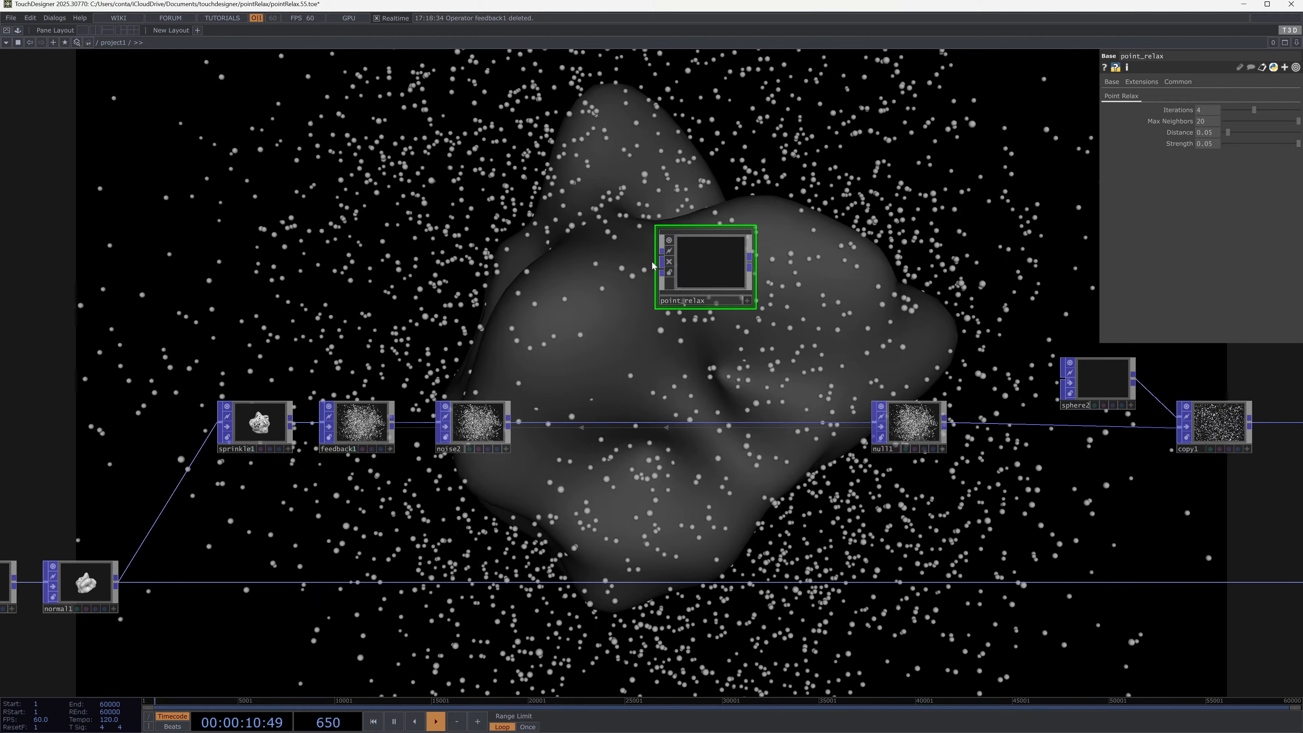
# Step: Connect noise2 to point_relax's first input and normal1 to its second input
pyautogui.click(662, 257)
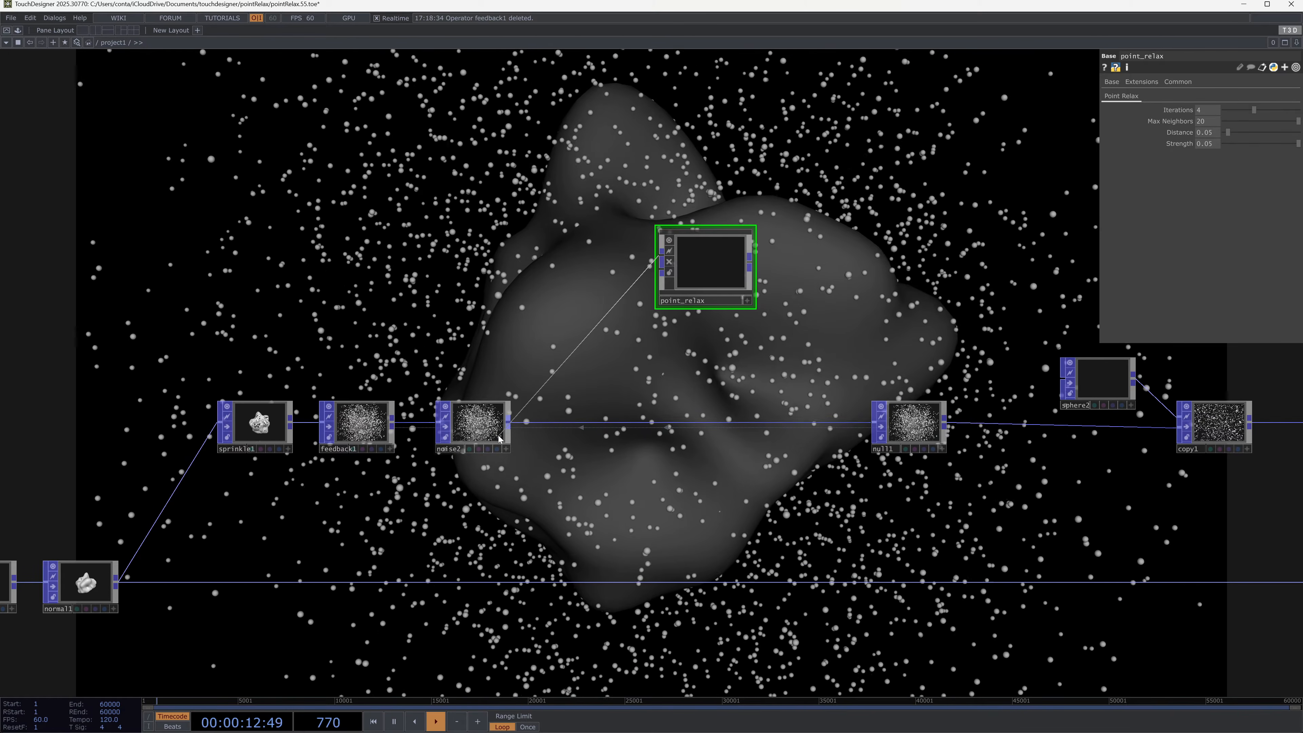
pyautogui.scroll(3, 665, 242)
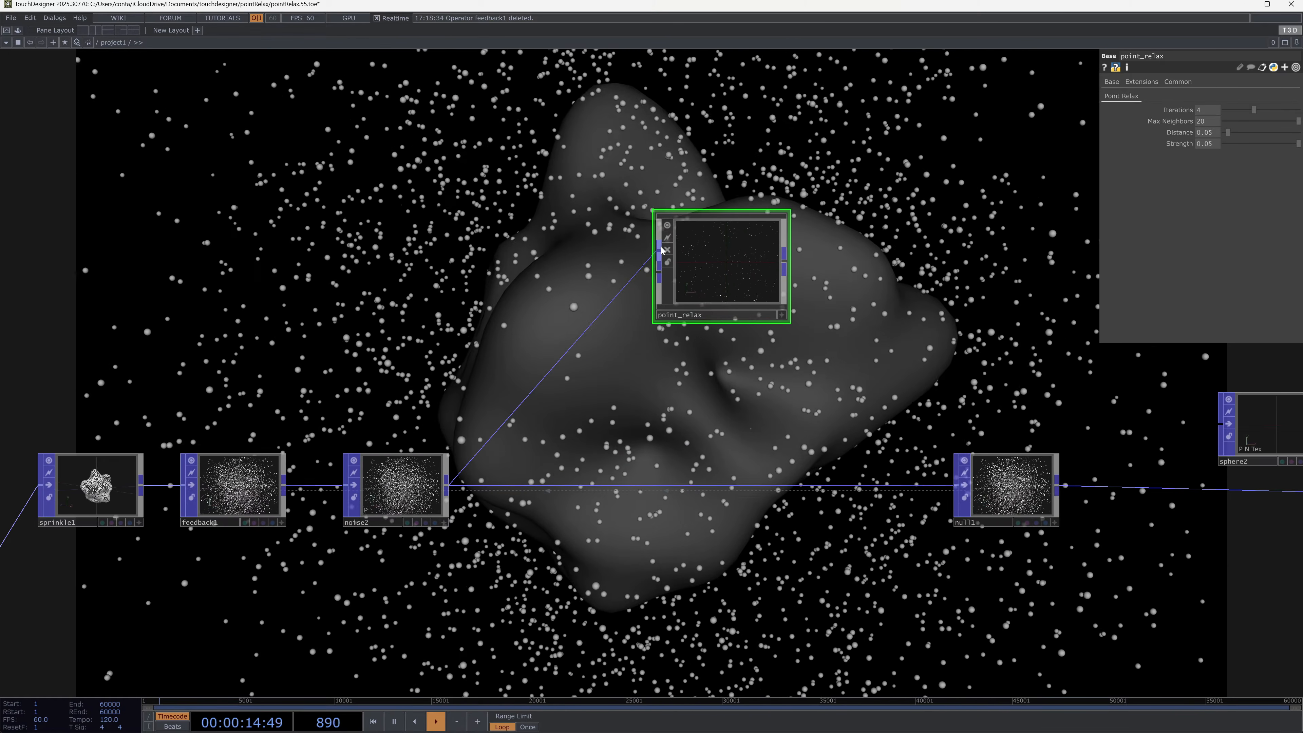
pyautogui.scroll(-3, 659, 279)
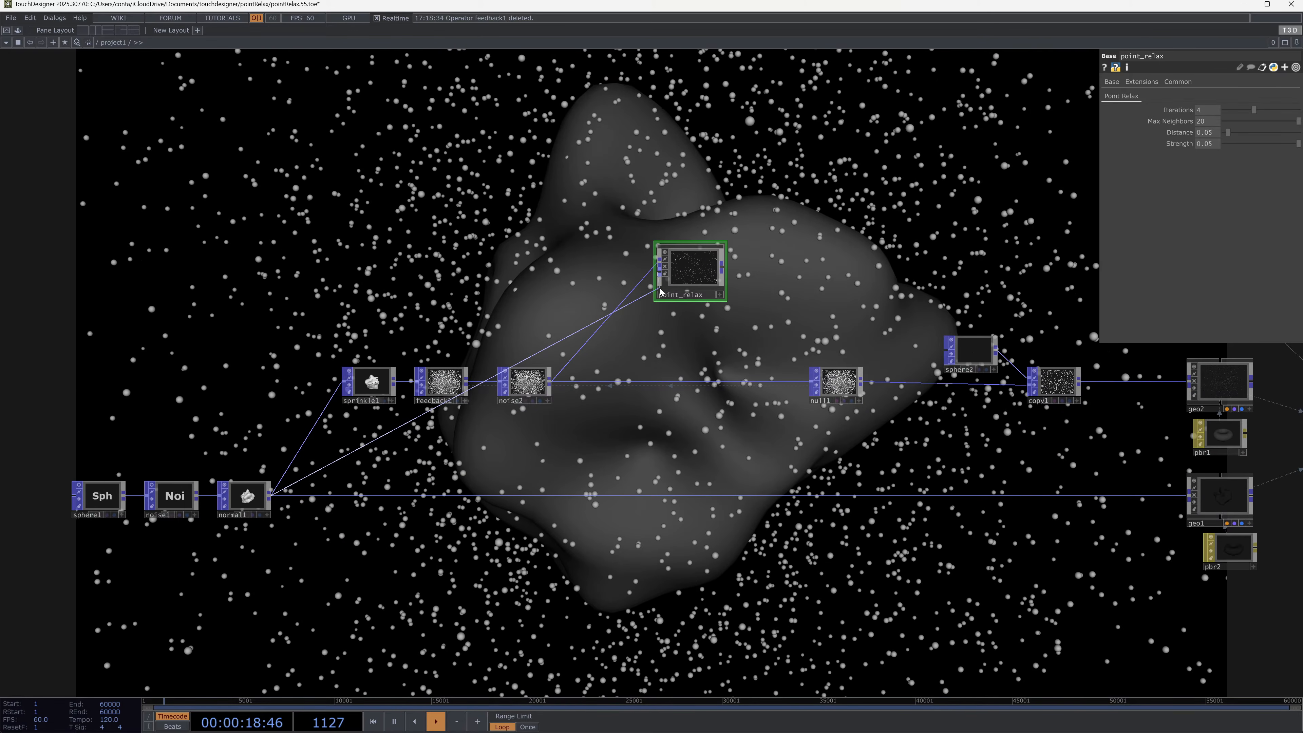
pyautogui.scroll(3, 684, 274)
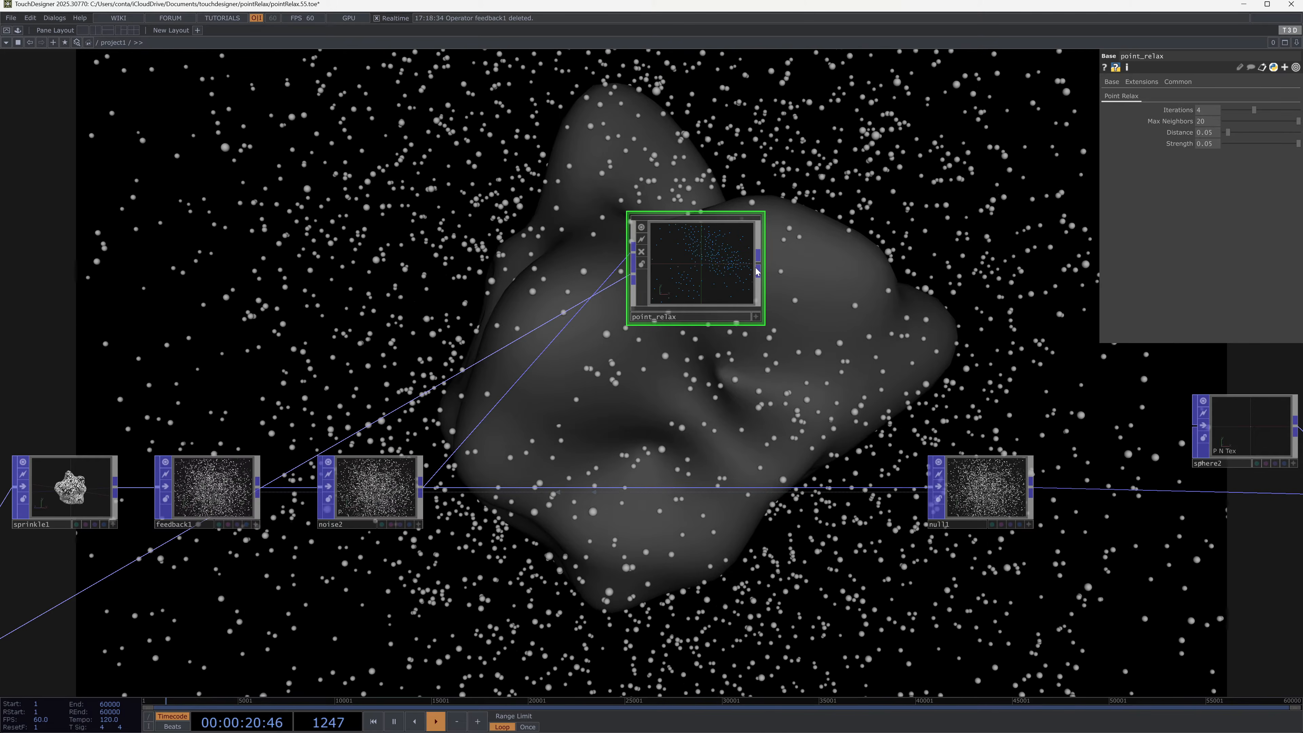
# Step: Route point_relax's output into null1 in line with the chain, and orbit the render full screen to check the points
pyautogui.moveTo(758, 272); pyautogui.dragTo(931, 488)
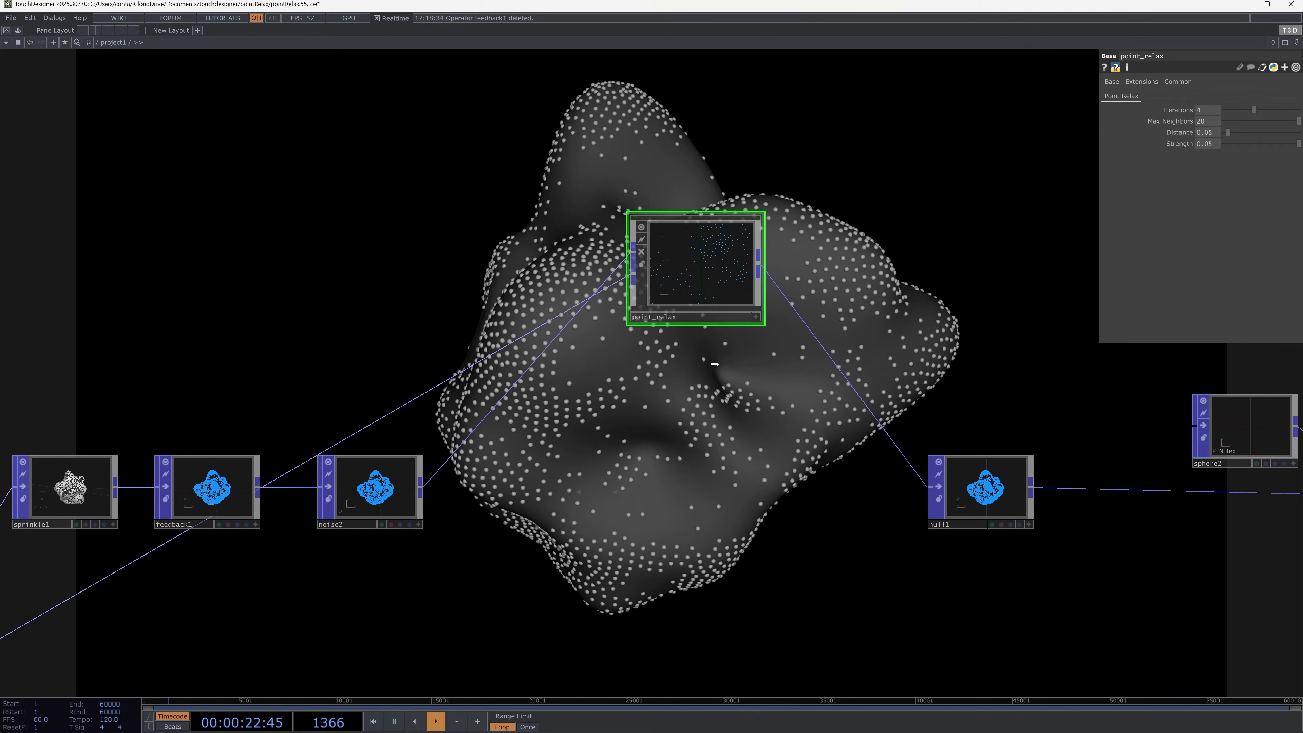
pyautogui.moveTo(698, 272); pyautogui.dragTo(678, 493)
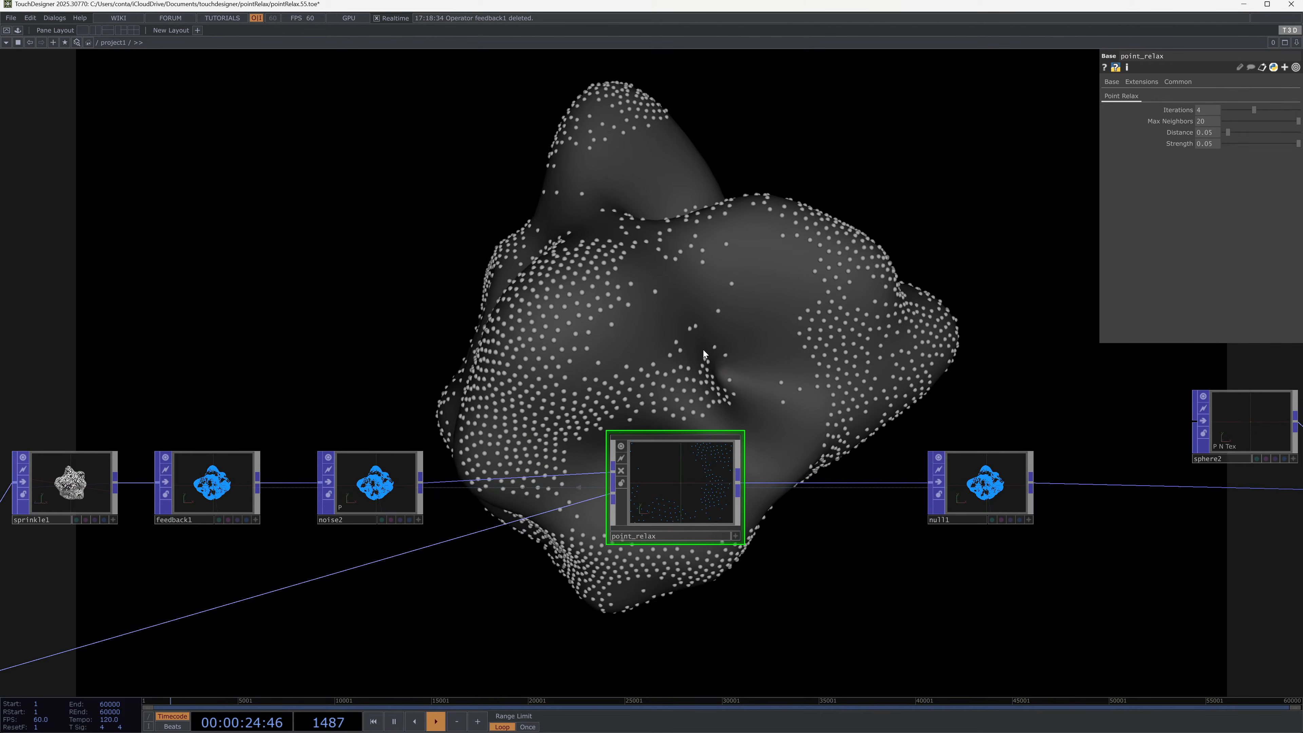
pyautogui.moveTo(703, 349); pyautogui.dragTo(864, 310)
pyautogui.press('F1')
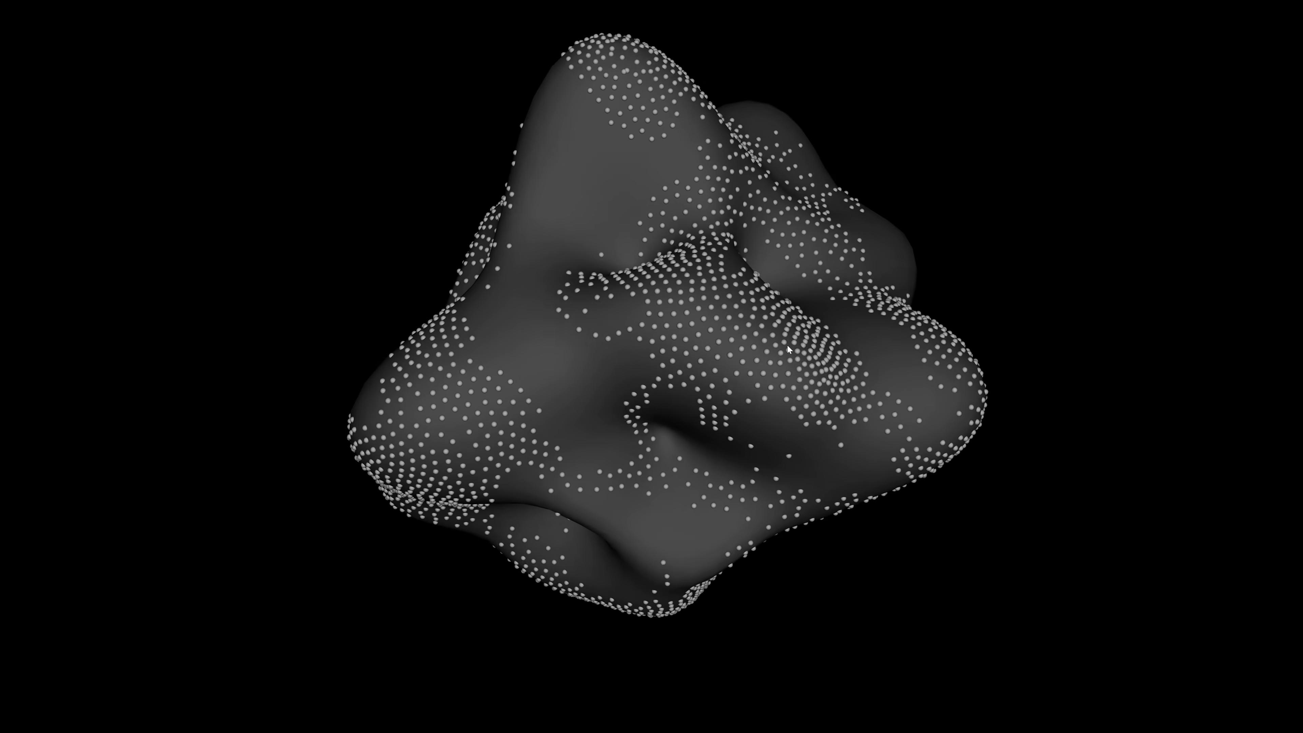
pyautogui.press('Escape')
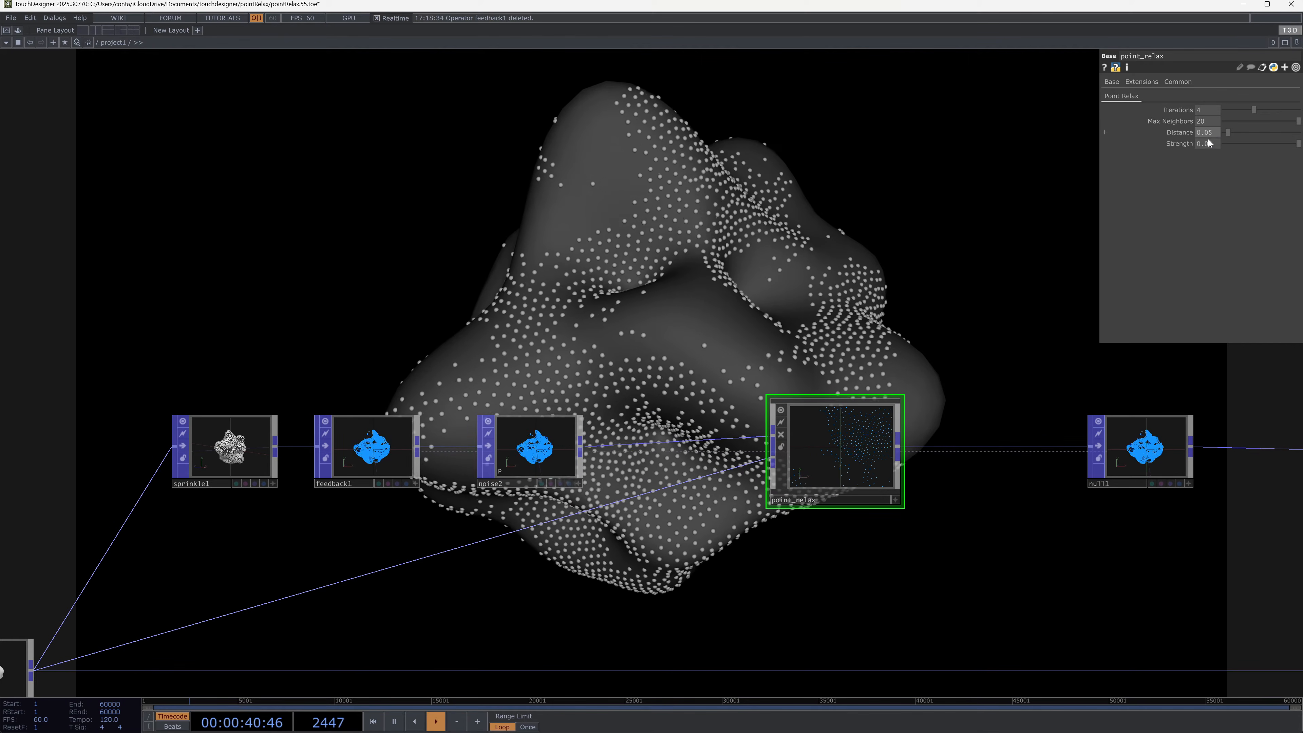
# Step: Try a point_relax Strength of 0.01, settle on 0.02, and inspect the render full screen
pyautogui.moveTo(1208, 147); pyautogui.dragTo(1217, 146)
pyautogui.write('1')
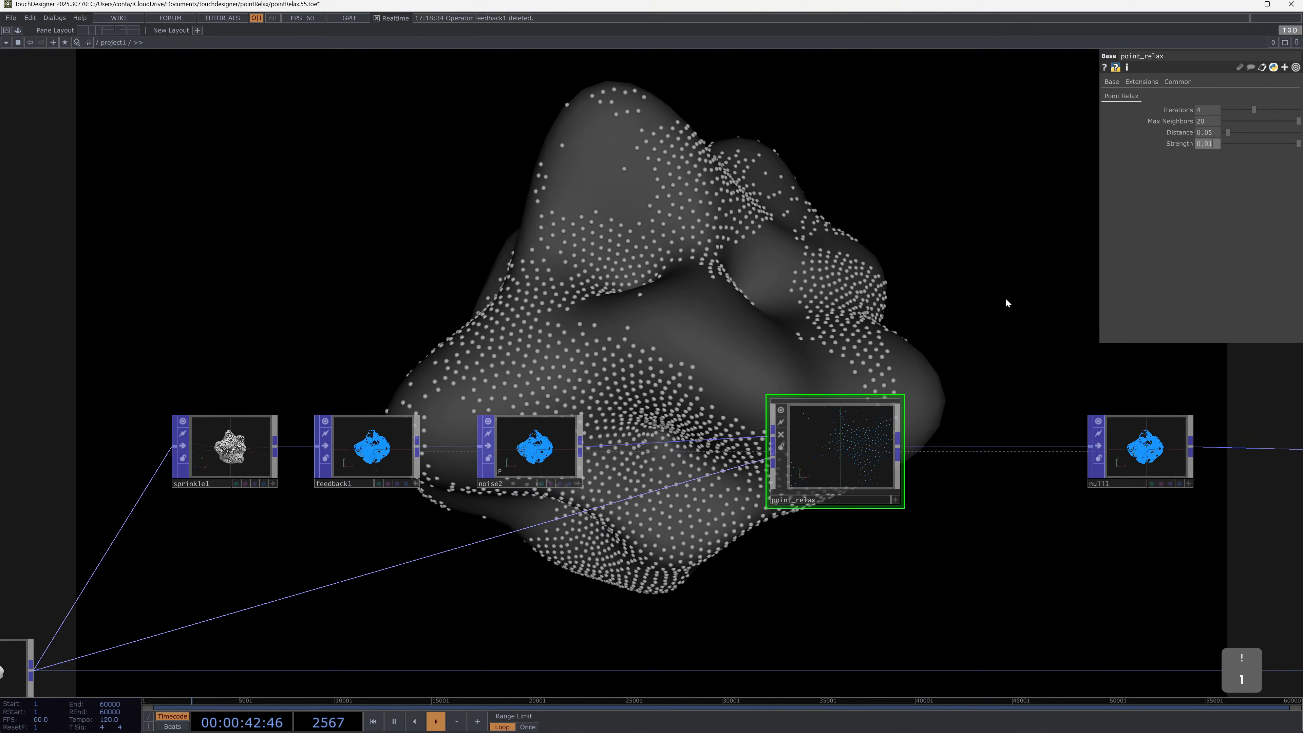
pyautogui.click(1007, 298)
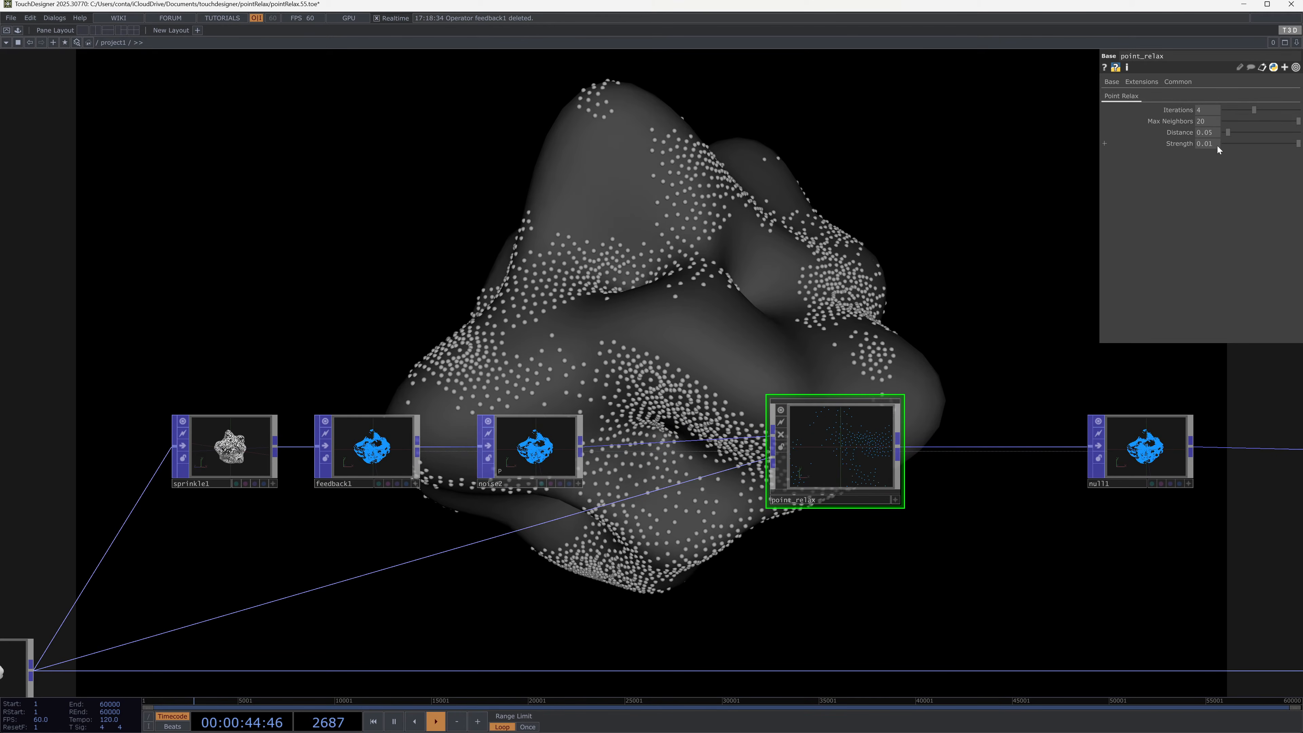
pyautogui.moveTo(1210, 143); pyautogui.dragTo(1215, 143)
pyautogui.write('2')
pyautogui.click(888, 299)
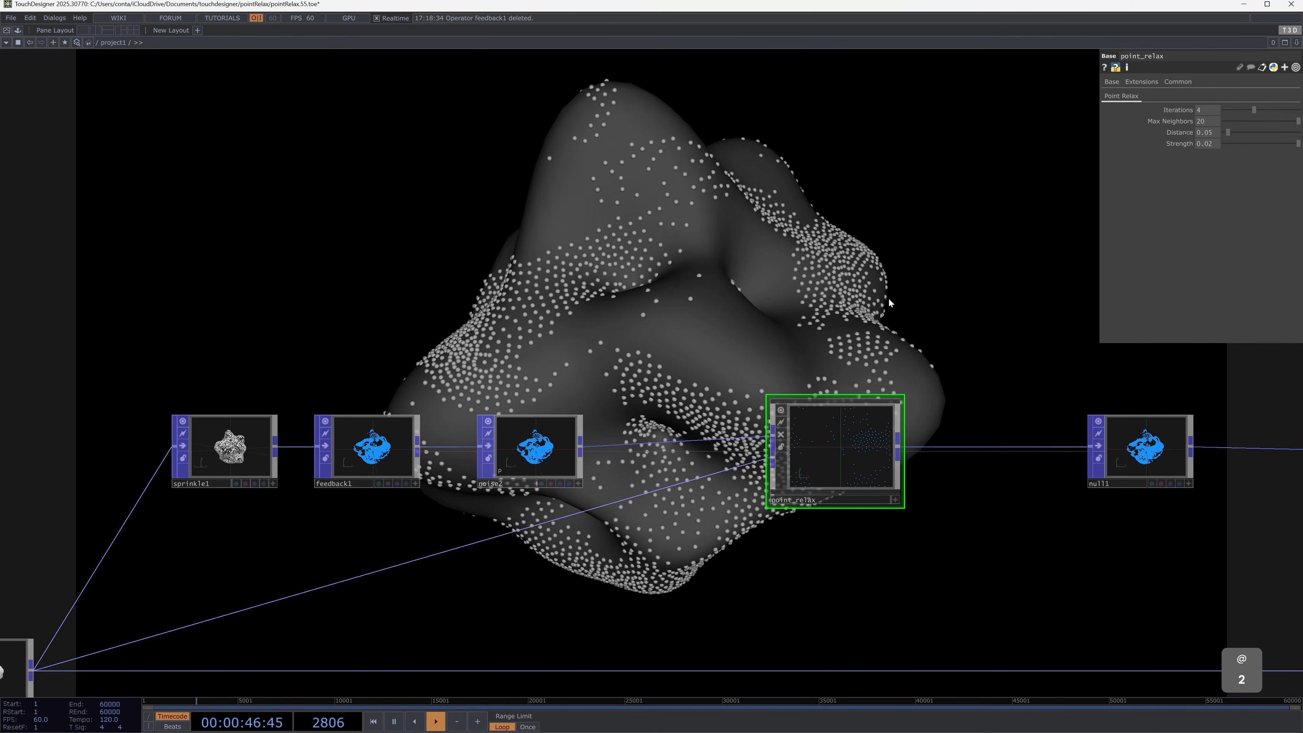
pyautogui.press('F1')
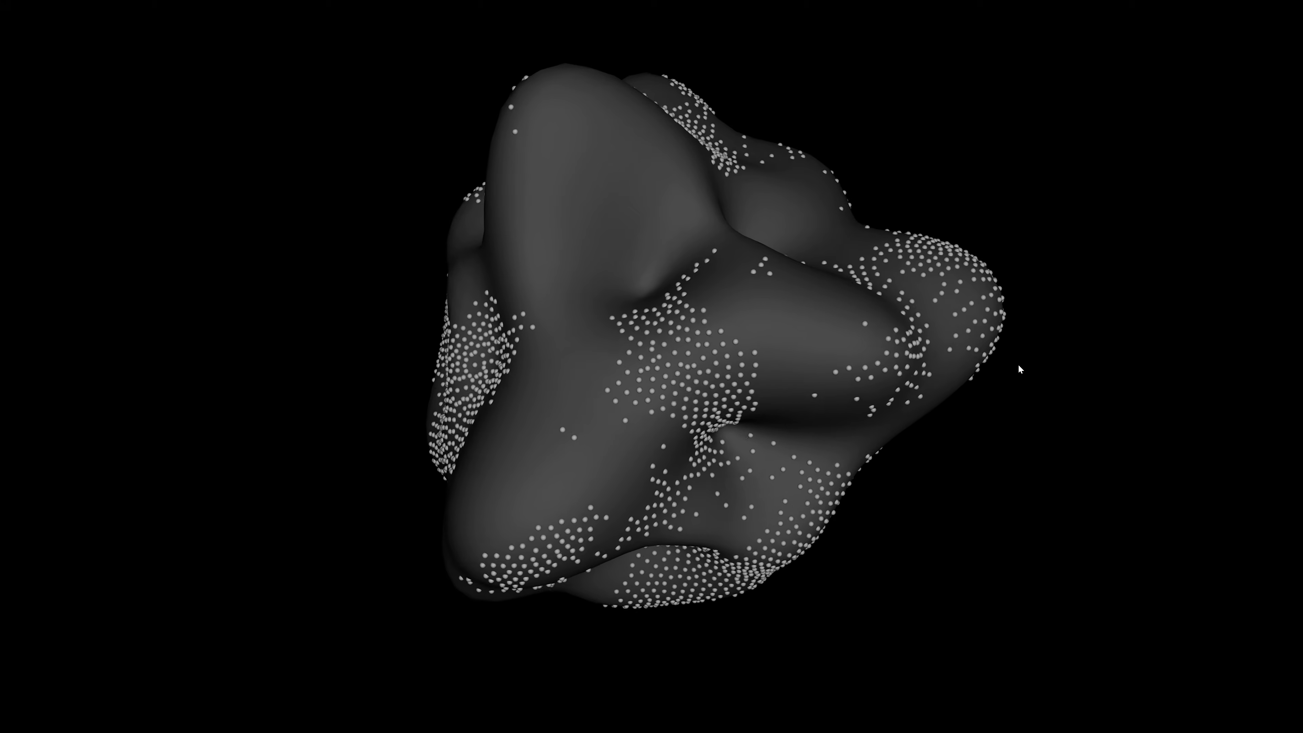
pyautogui.press('Escape')
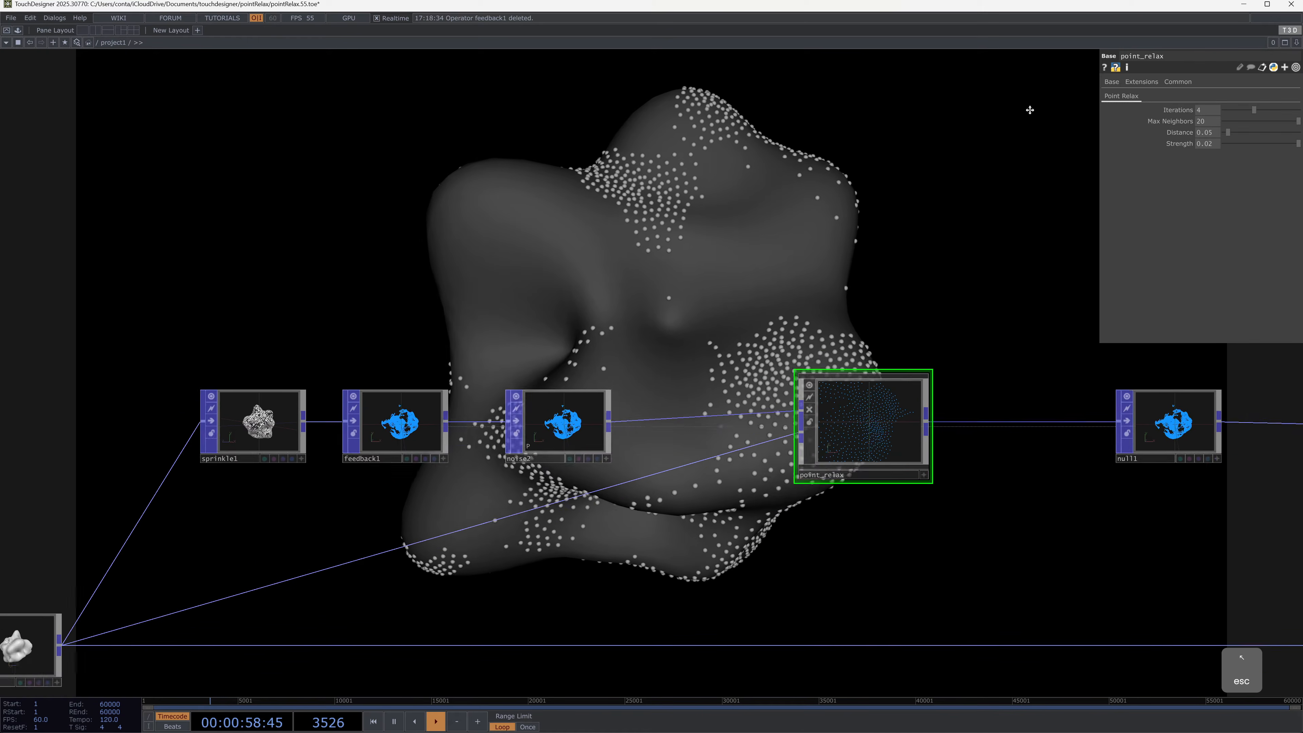
# Step: Animate the base surface by setting noise1's Translate 4D to the expression me.time.seconds*0.02
pyautogui.moveTo(598, 299); pyautogui.dragTo(1031, 110)
pyautogui.click(310, 495)
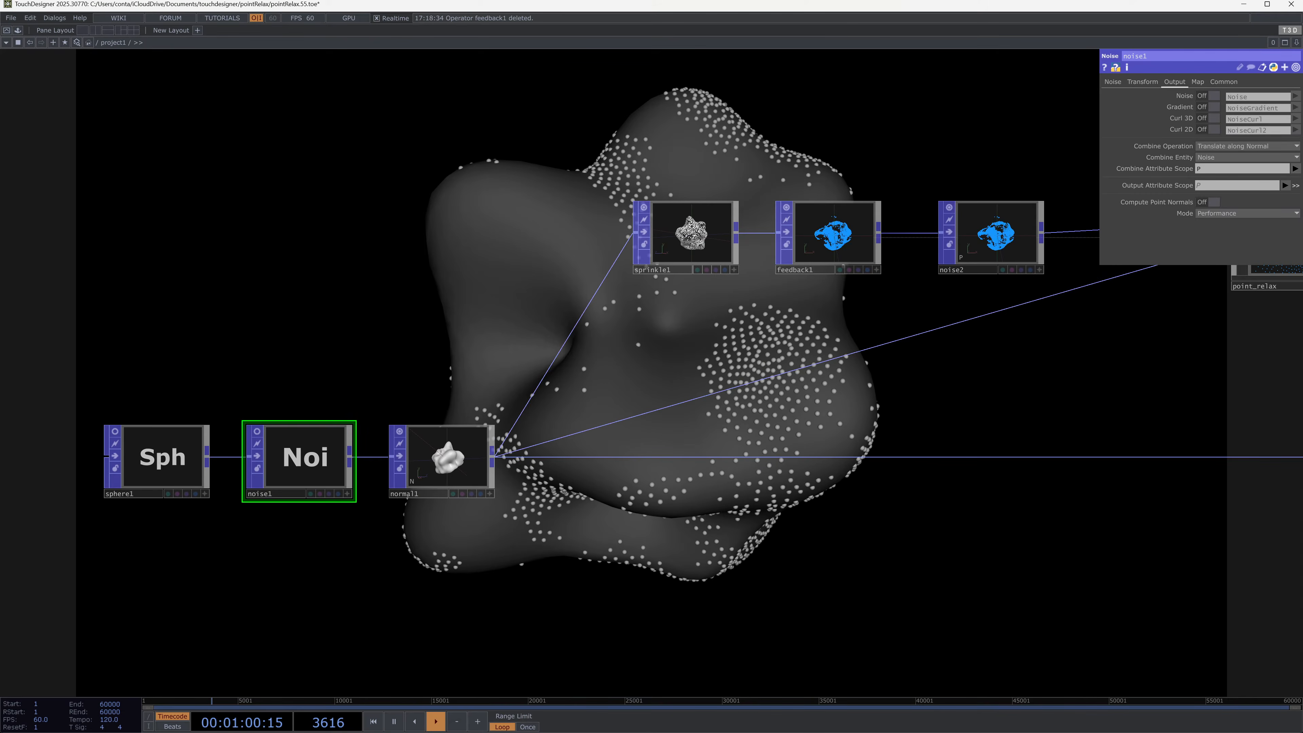
pyautogui.click(1153, 84)
pyautogui.write('me')
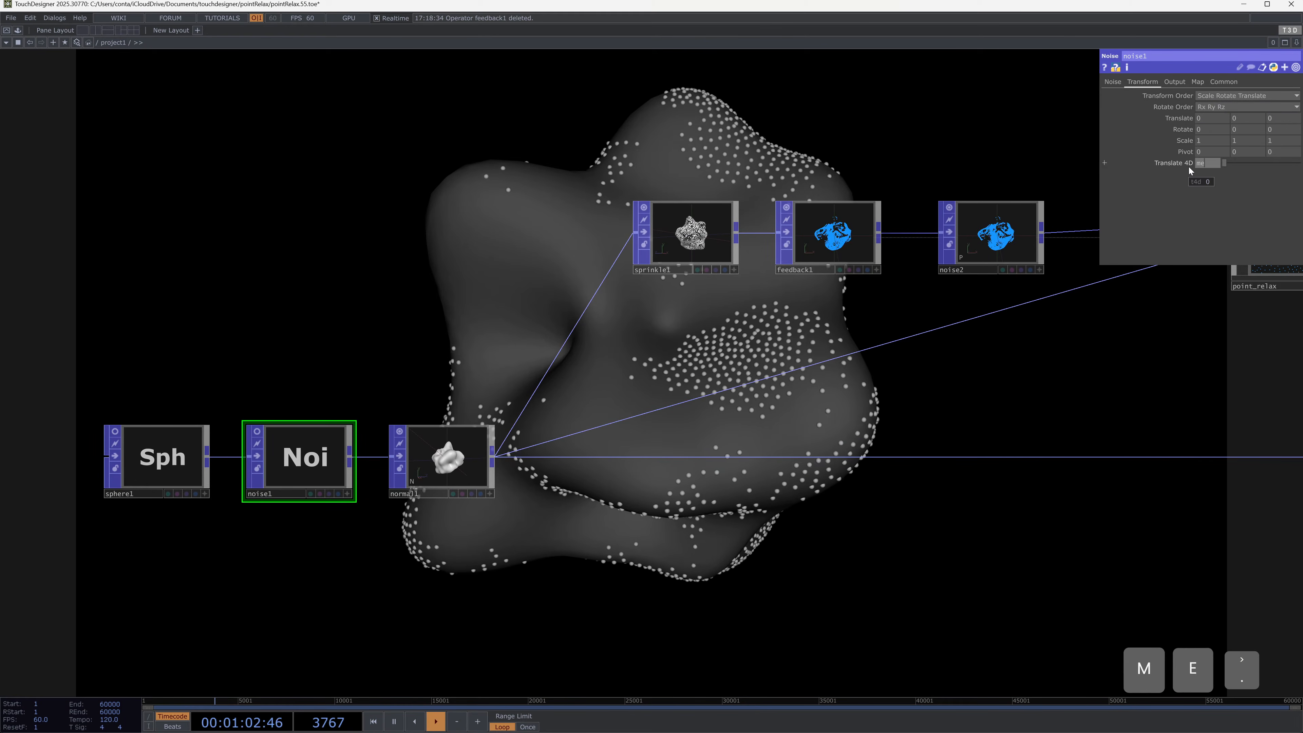
pyautogui.write('.time.seconds')
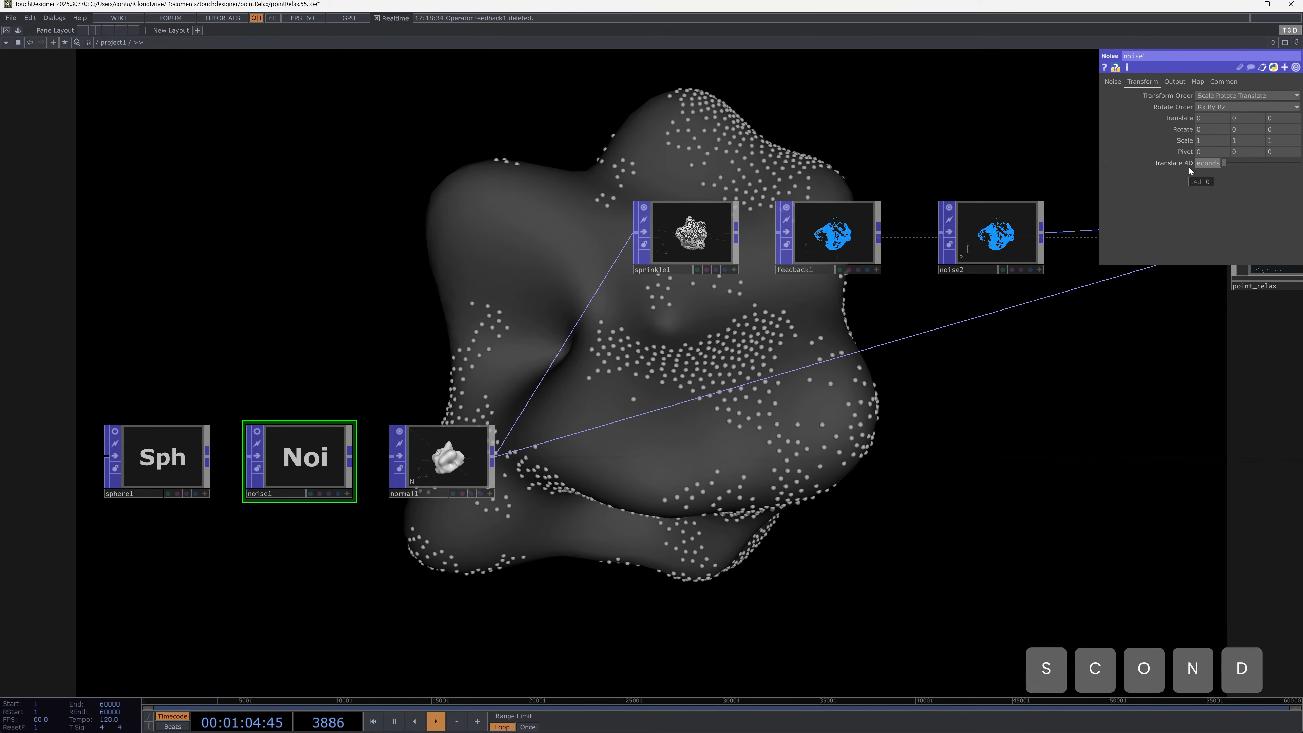
pyautogui.write('*0.05')
pyautogui.press('BackSpace')
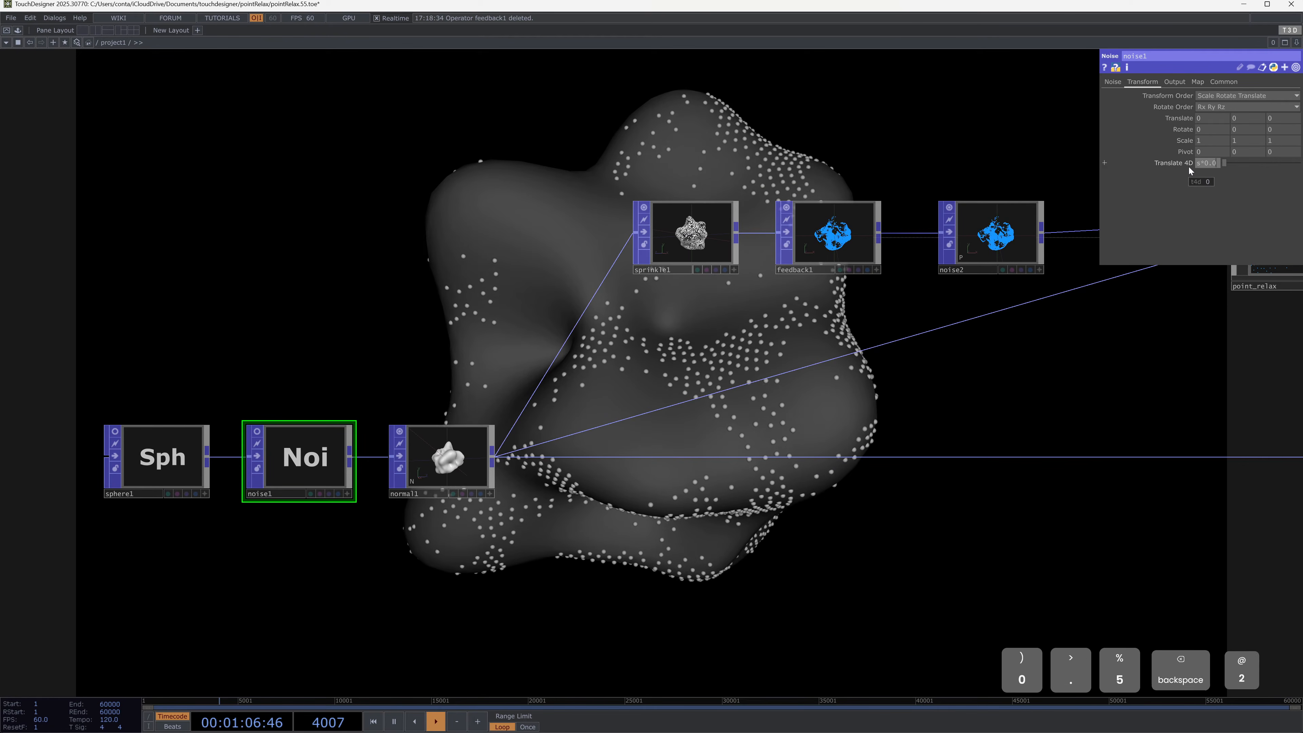
pyautogui.write('2')
pyautogui.press('Return')
pyautogui.moveTo(1125, 387); pyautogui.dragTo(826, 484)
pyautogui.moveTo(878, 241); pyautogui.dragTo(865, 312)
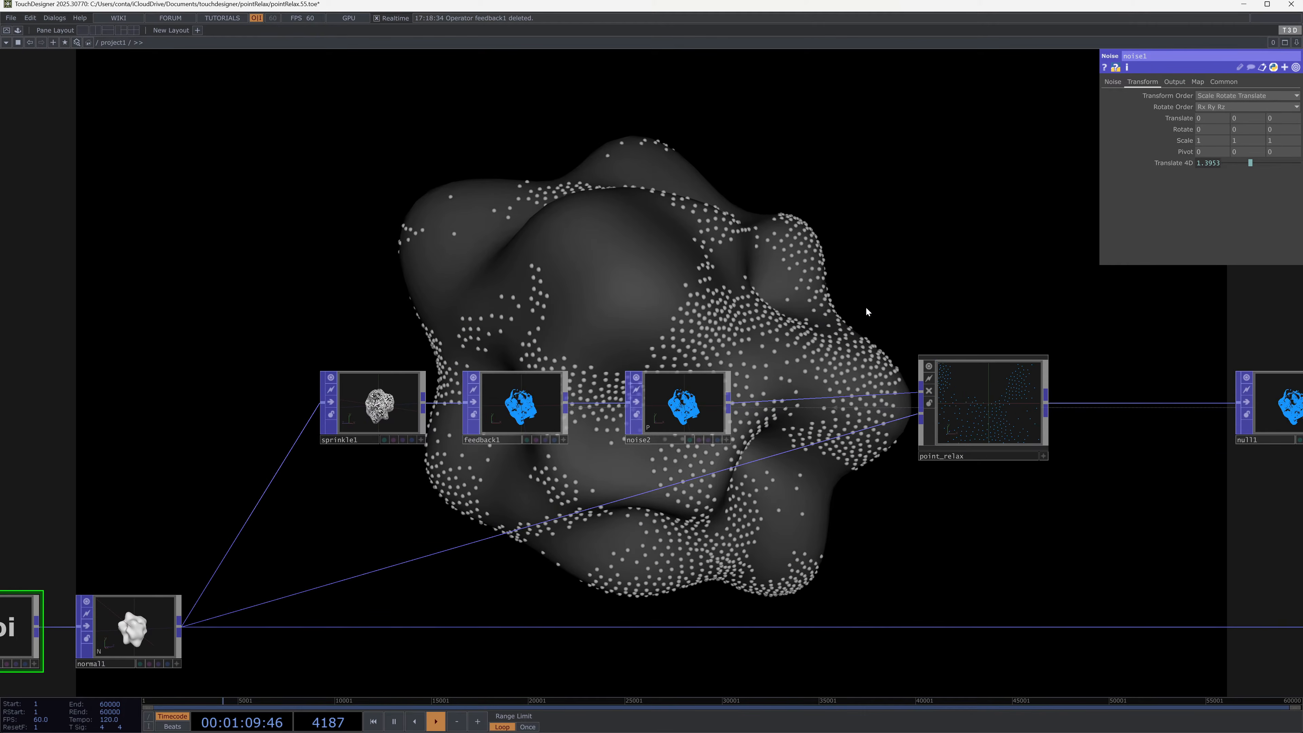
# Step: Raise the multiplier in noise1's Translate 4D expression to 0.04 and check the animated surface full screen
pyautogui.click(1220, 164)
pyautogui.moveTo(1246, 175); pyautogui.dragTo(1252, 175)
pyautogui.write('4')
pyautogui.click(1004, 290)
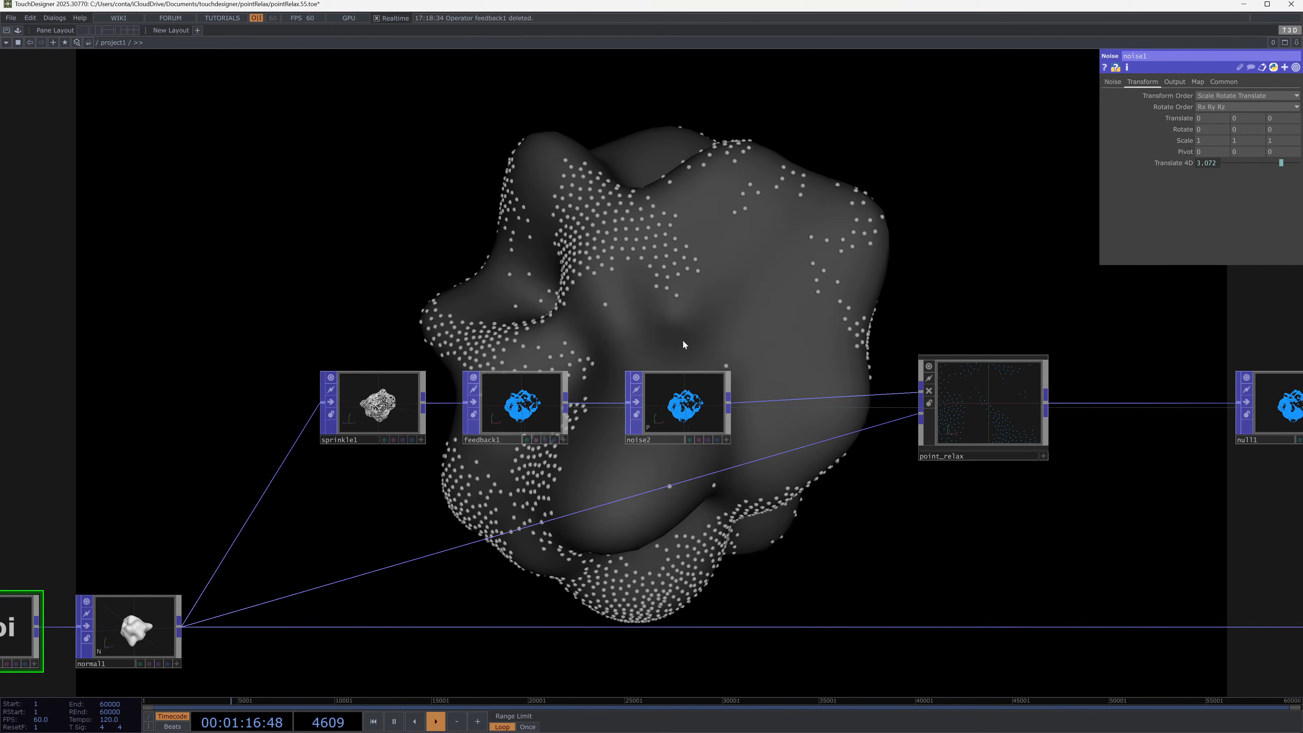
pyautogui.scroll(-5, 776, 336)
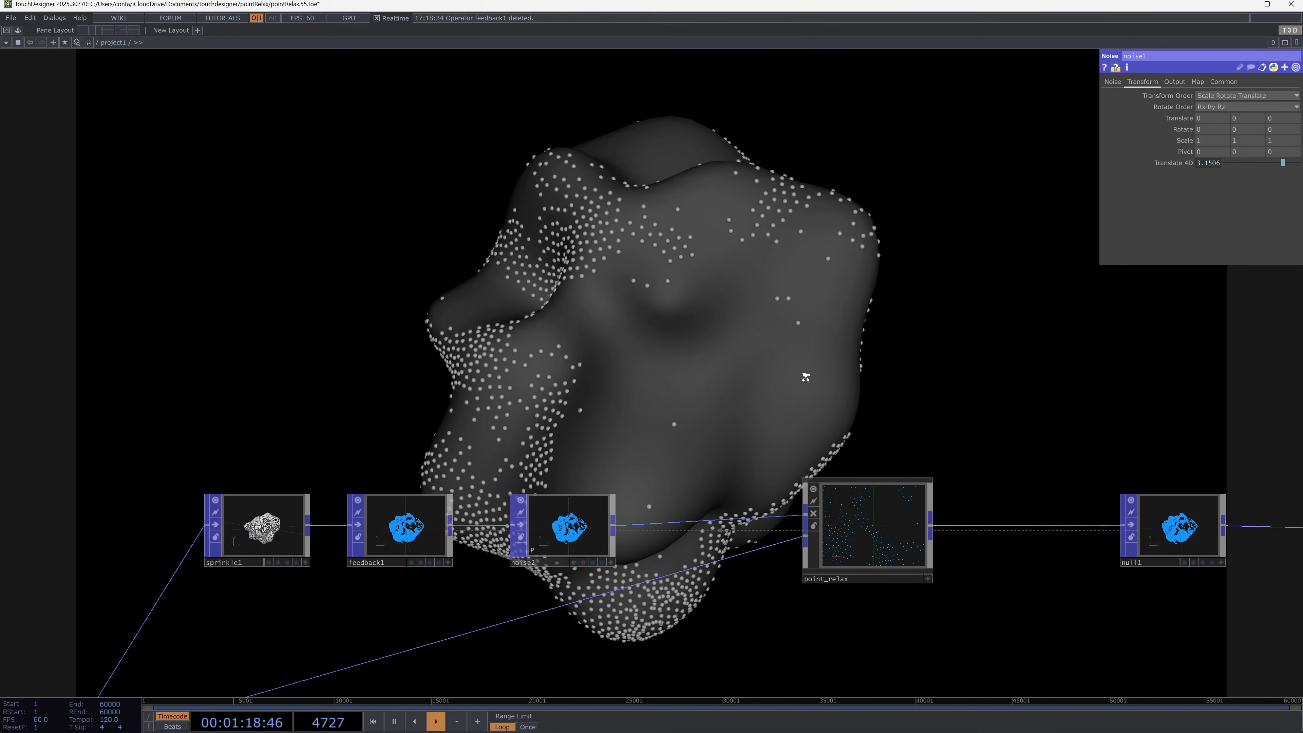
pyautogui.moveTo(970, 535); pyautogui.dragTo(566, 399)
pyautogui.press('F1')
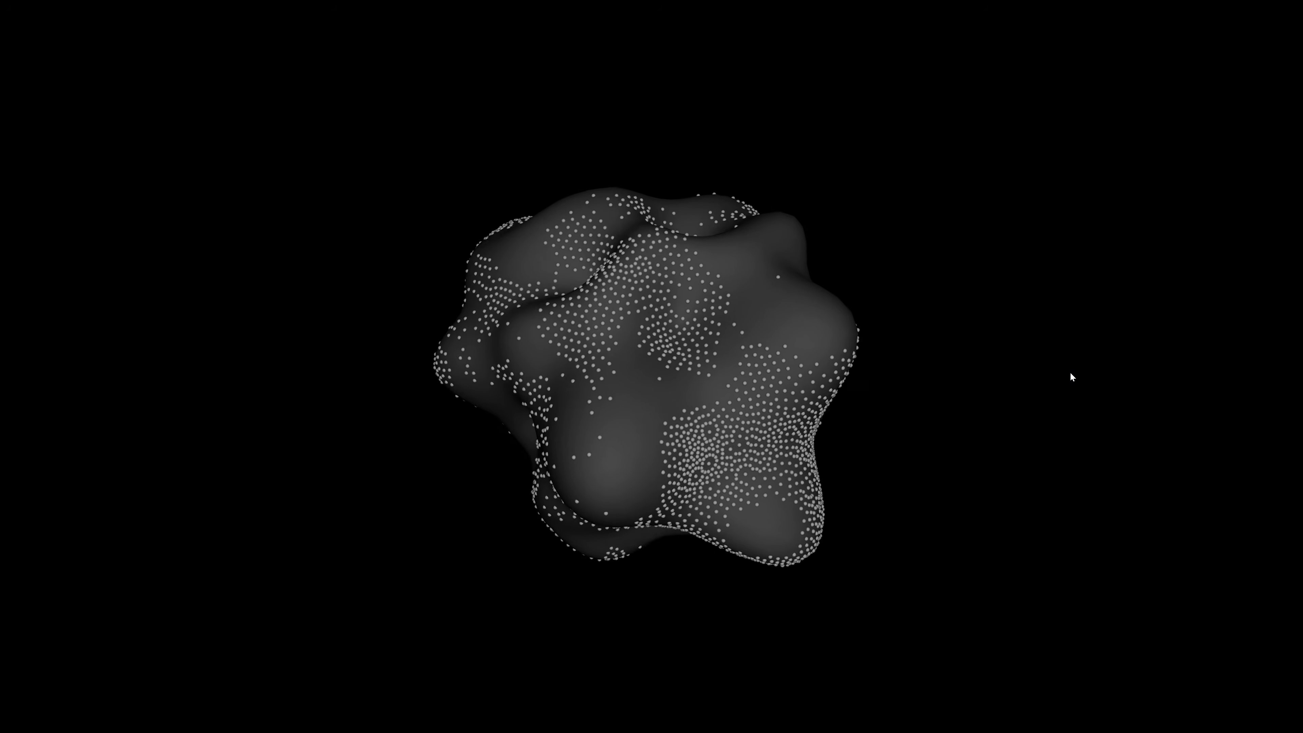
pyautogui.press('Escape')
# Step: Set light1's Light Type to Cone Light and its Shadow Type to Soft, 2D Mapped
pyautogui.click(973, 215)
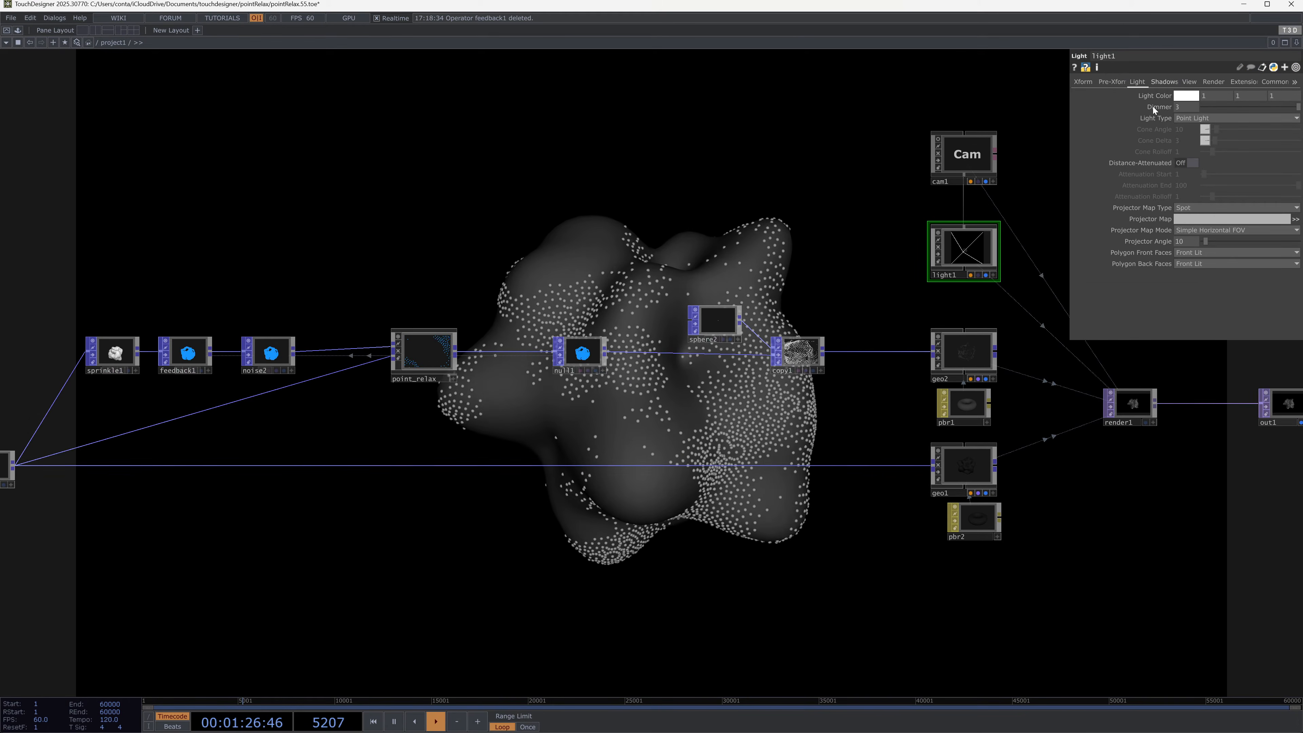
pyautogui.click(1193, 117)
pyautogui.click(1193, 137)
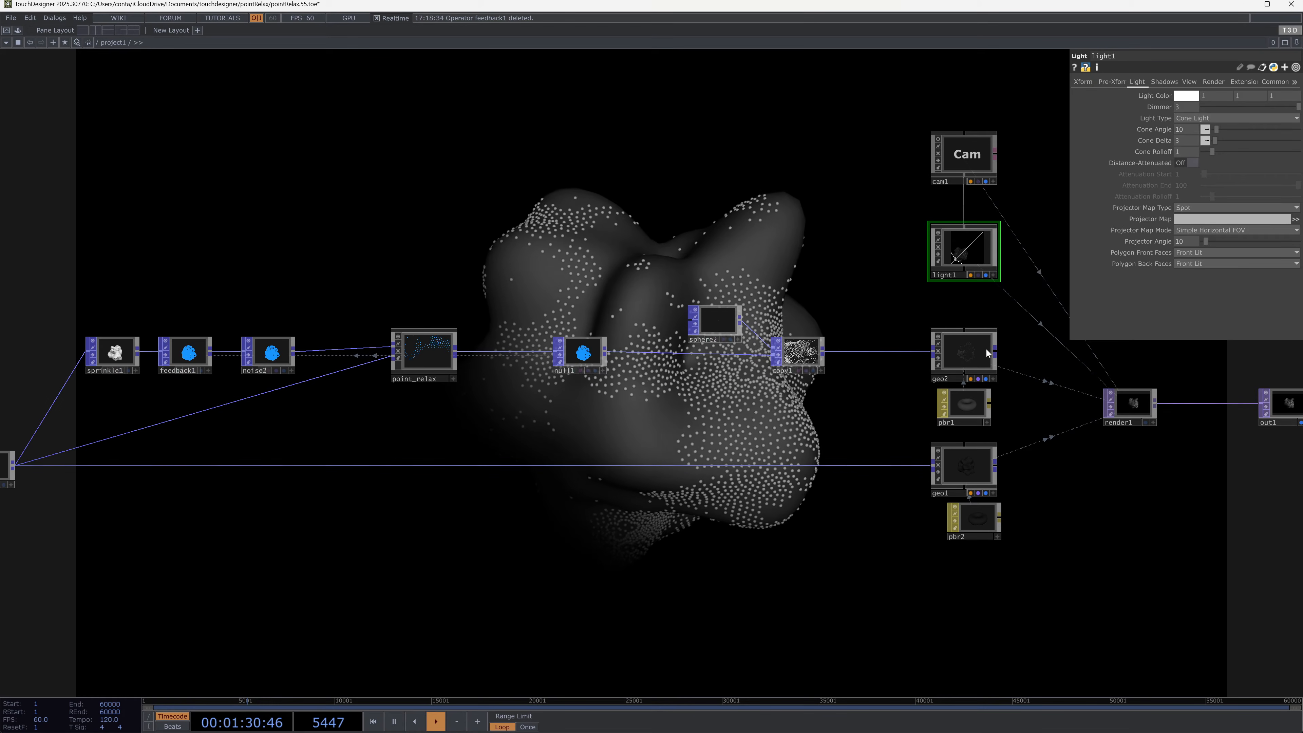
pyautogui.moveTo(1025, 289); pyautogui.dragTo(1010, 301)
pyautogui.click(1169, 83)
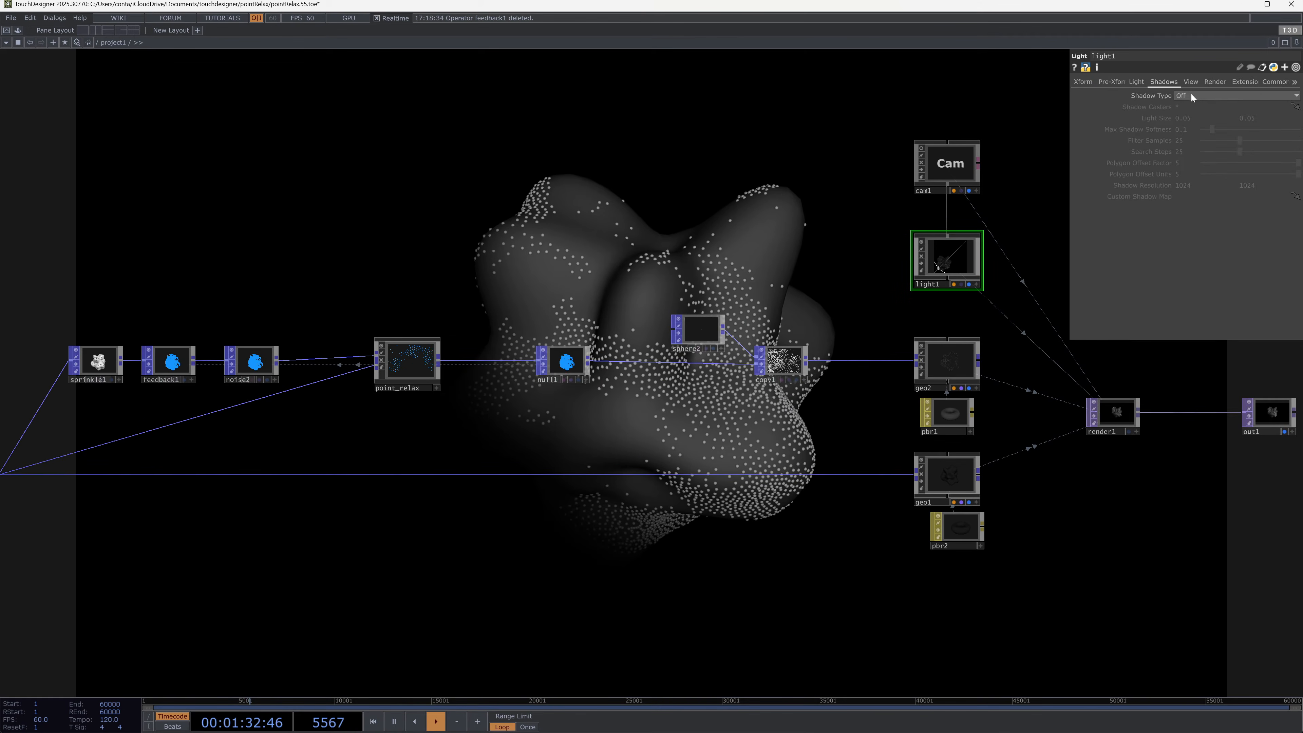
pyautogui.click(1191, 95)
pyautogui.click(1193, 126)
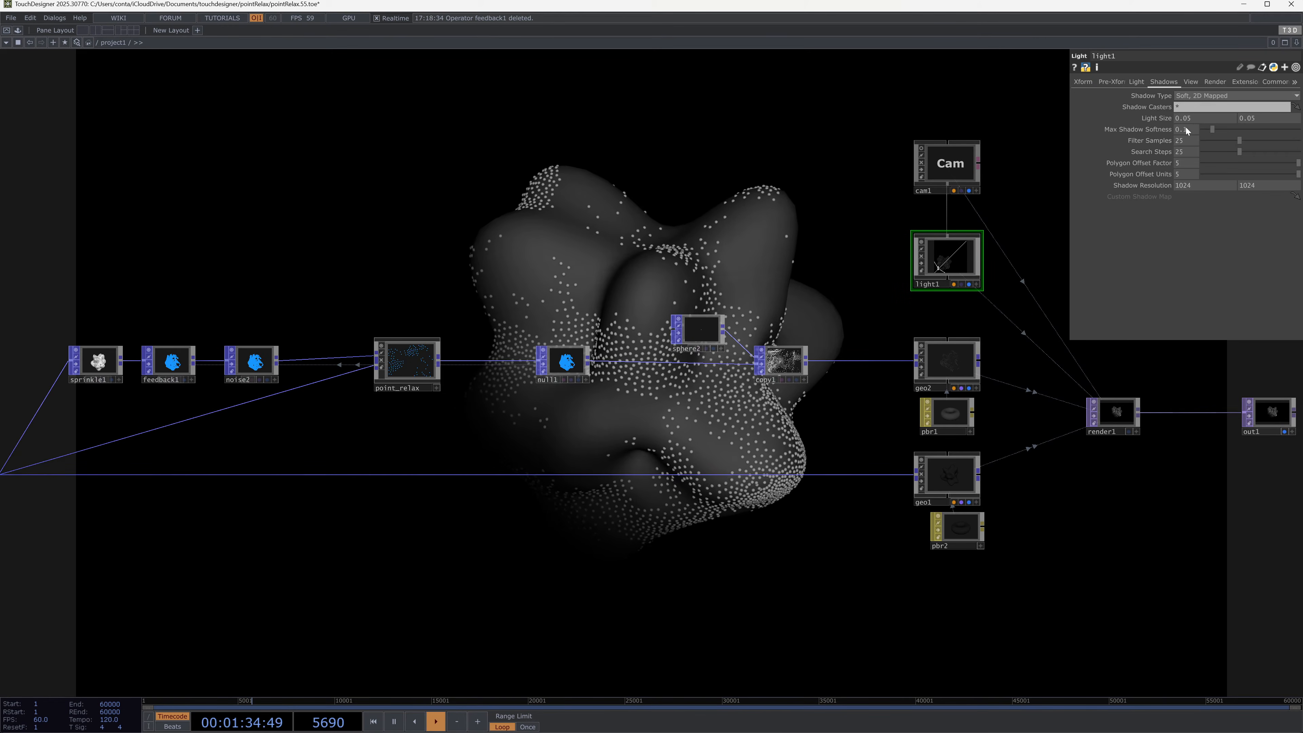
# Step: Set light1's Shadow Resolution to 4096 by 4096 and raise its Filter Samples and Search Steps to 64
pyautogui.click(1140, 187)
pyautogui.write('4096')
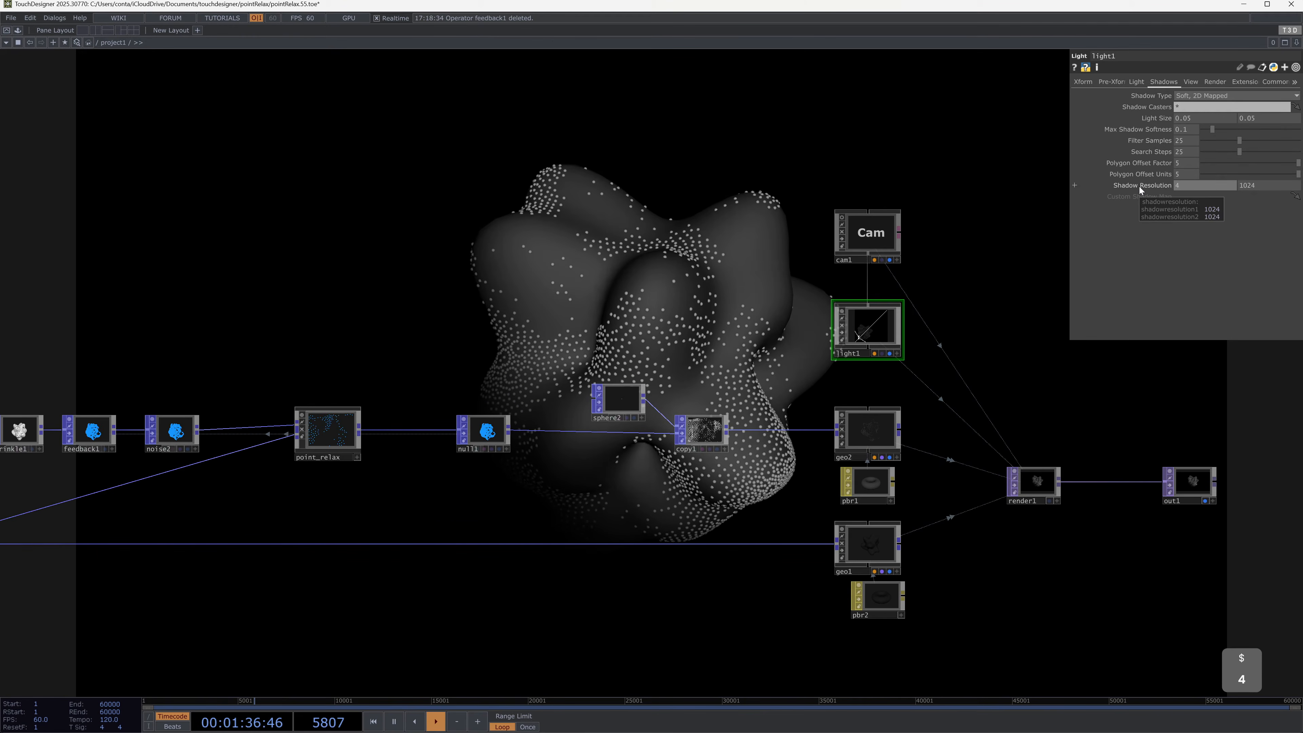
pyautogui.press('Tab')
pyautogui.write('40')
pyautogui.press('BackSpace')
pyautogui.press('BackSpace')
pyautogui.write('4096')
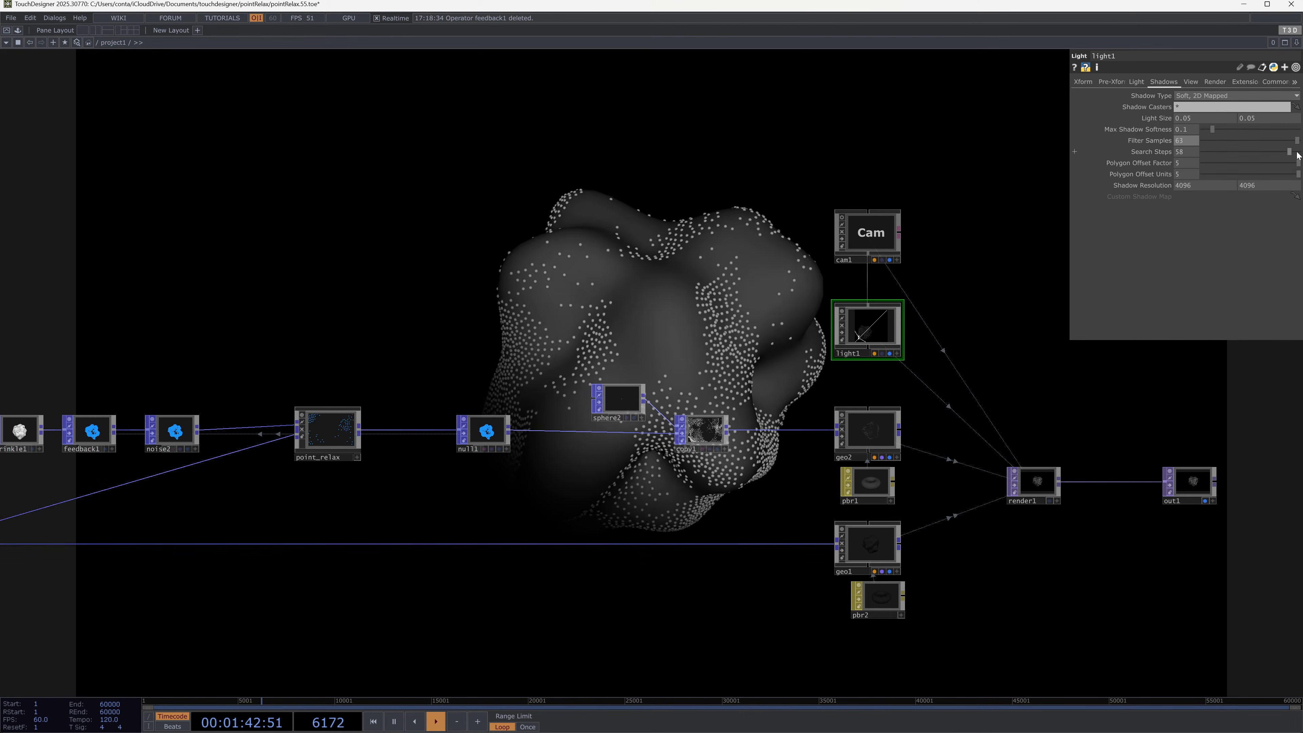
# Step: Examine the shadowed render full screen and check the cone's aim in light1's viewer
pyautogui.scroll(3, 1006, 210)
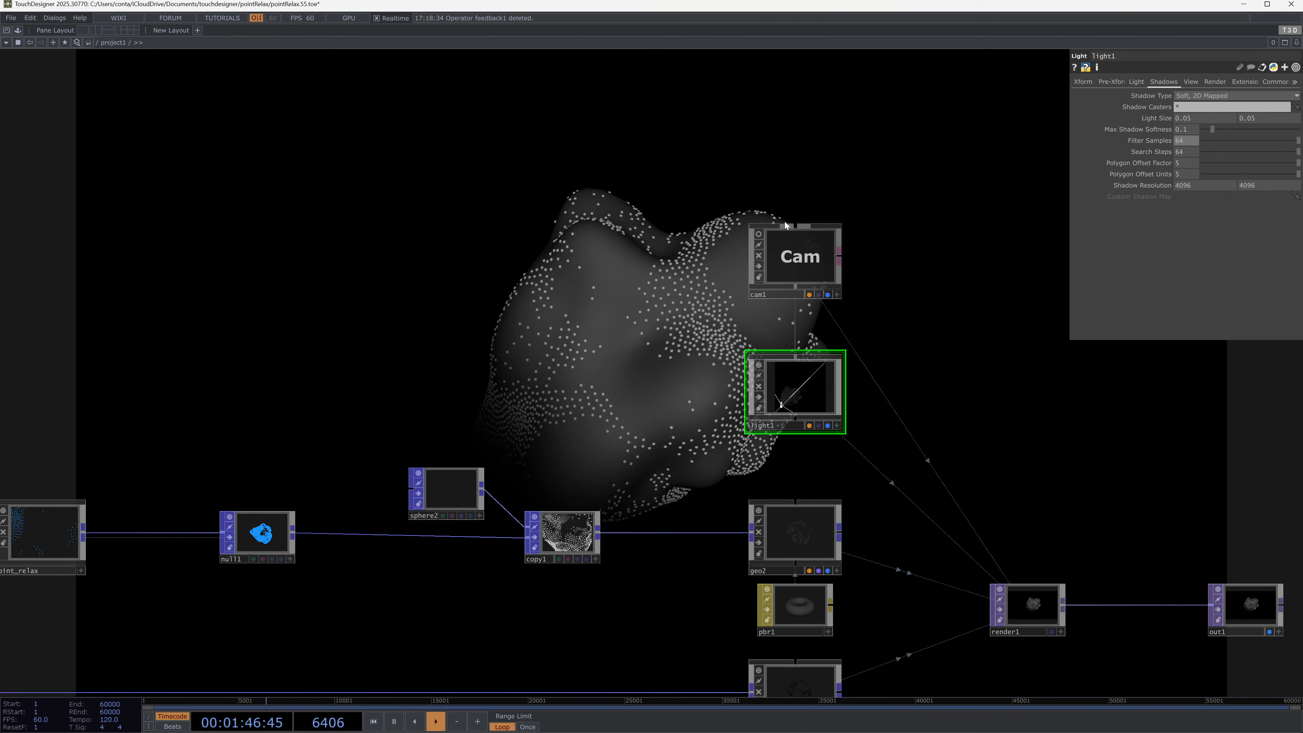
pyautogui.press('F1')
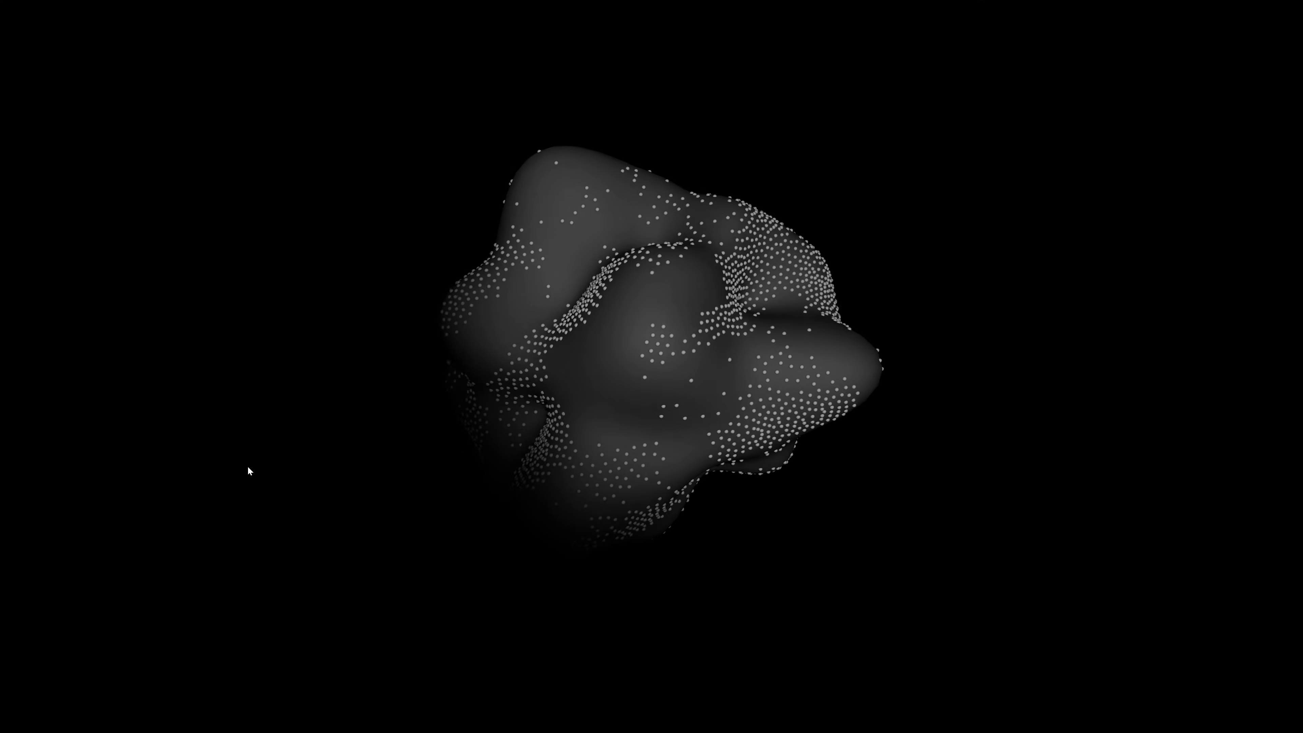
pyautogui.press('Escape')
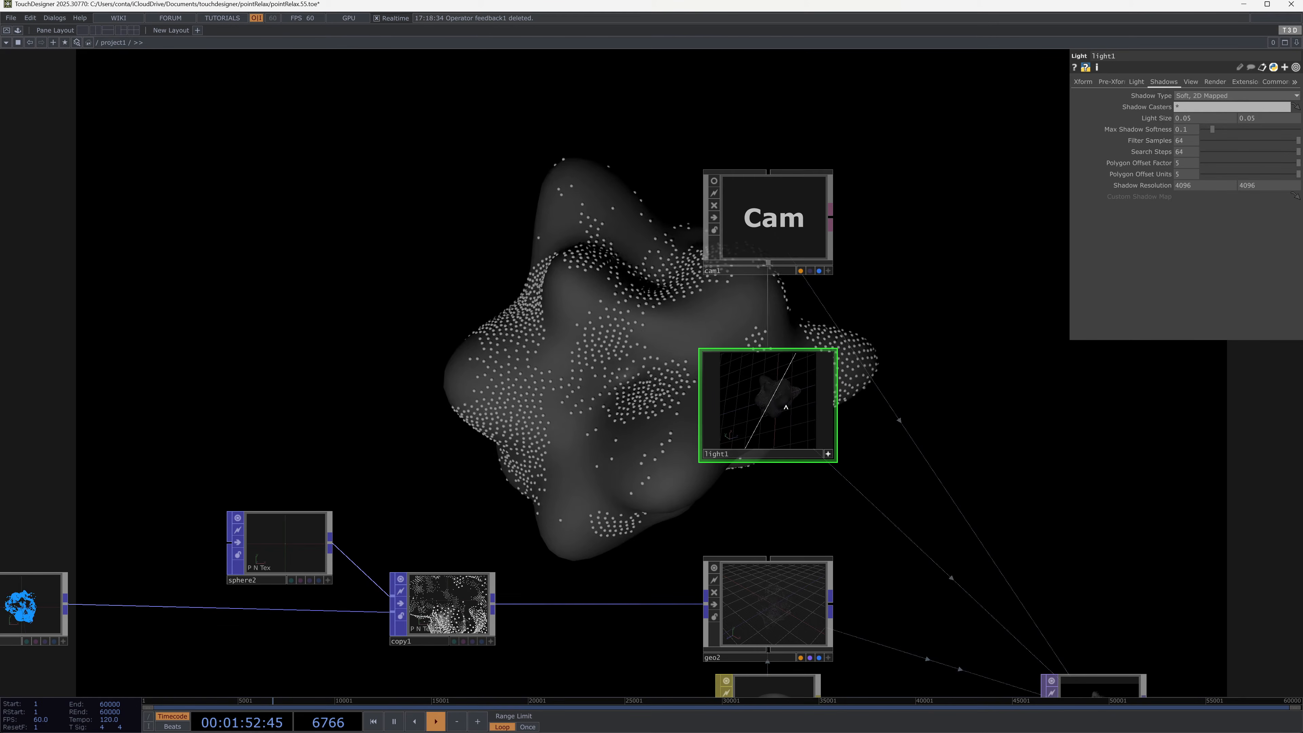
pyautogui.press('F1')
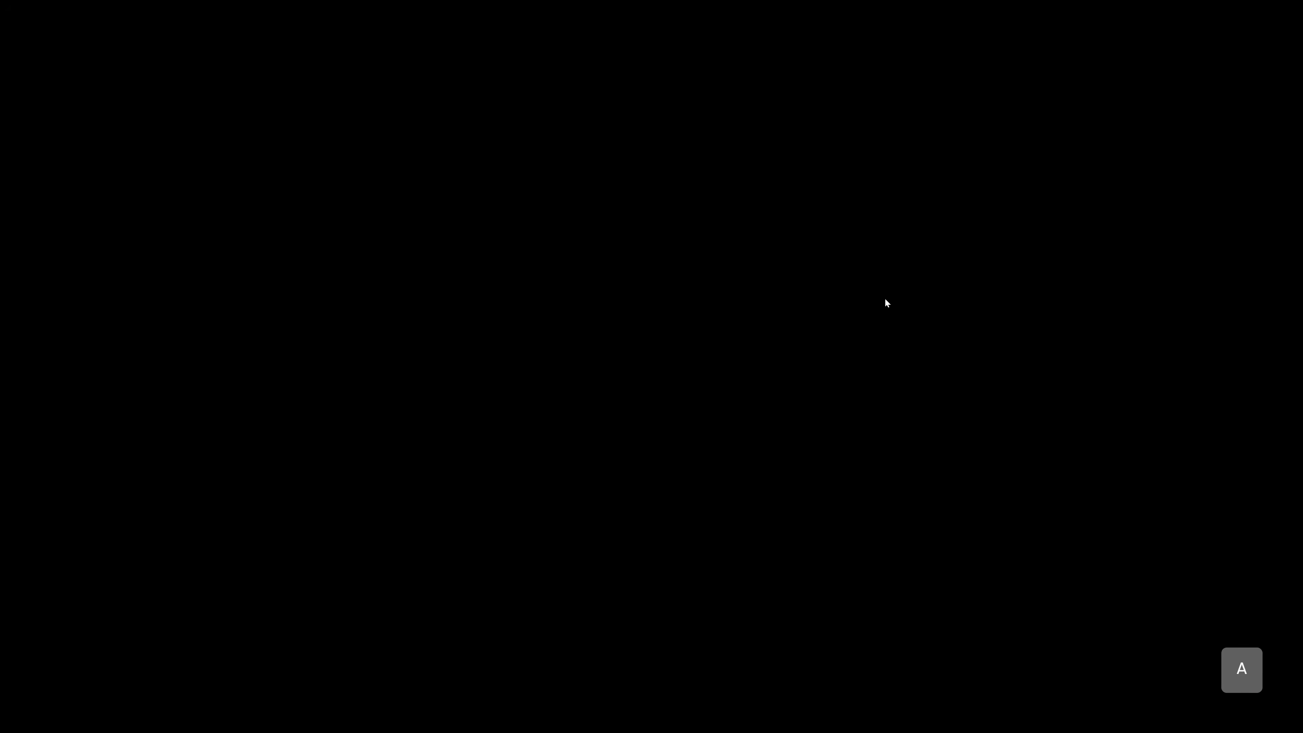
pyautogui.press('Escape')
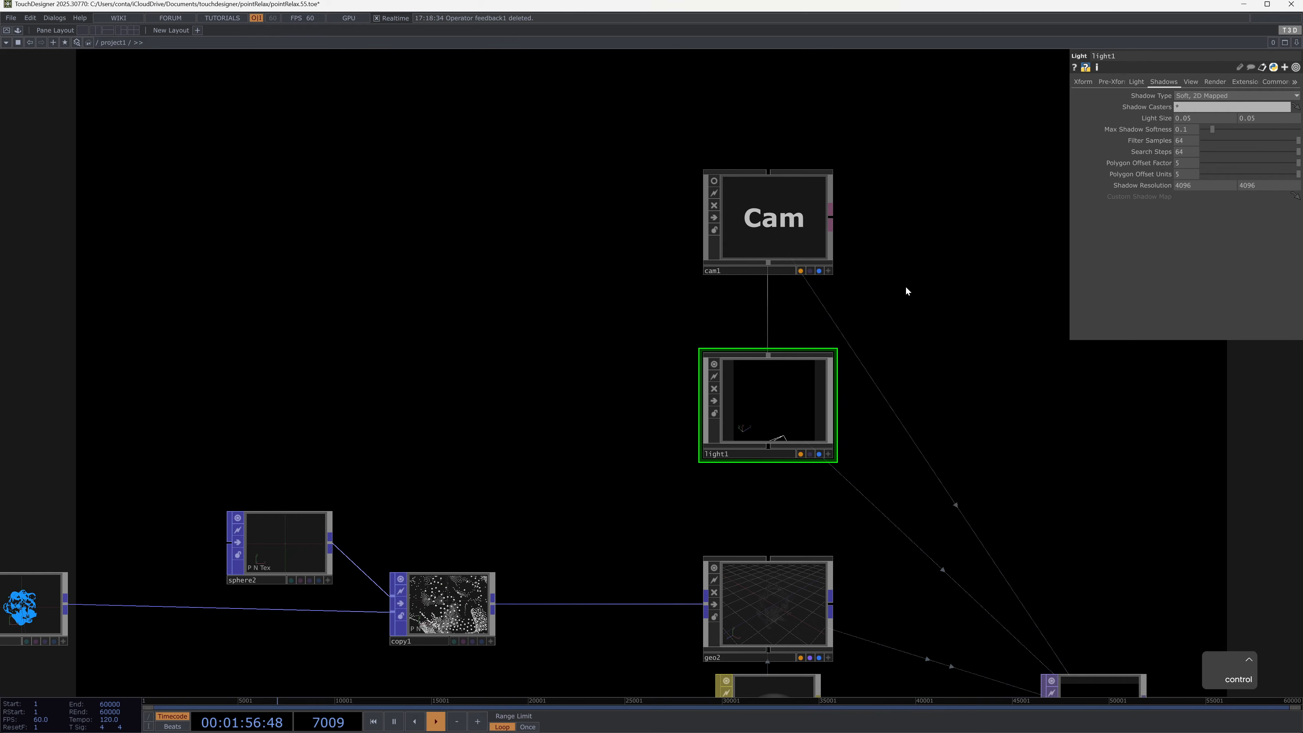
# Step: Undo the last viewpoint change on light1 and check the relit render full screen
pyautogui.hotkey('ctrl', 'z')
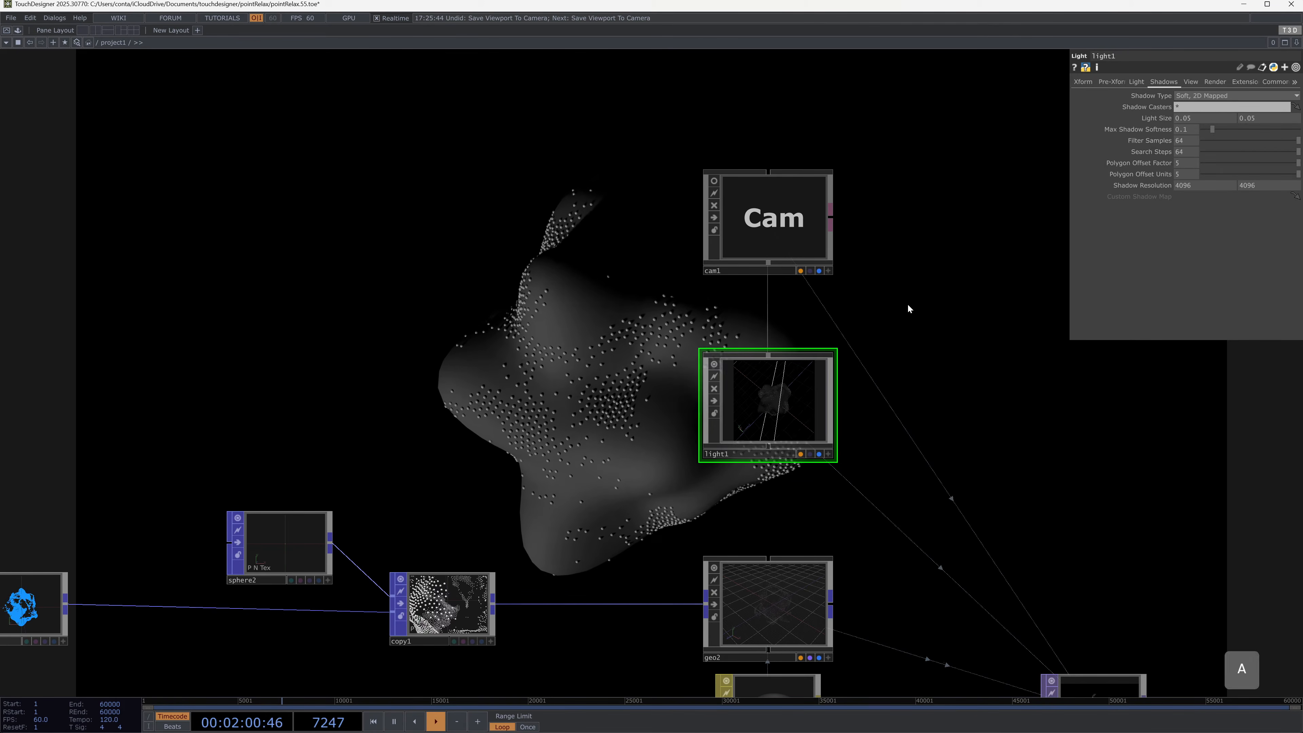
pyautogui.press('F1')
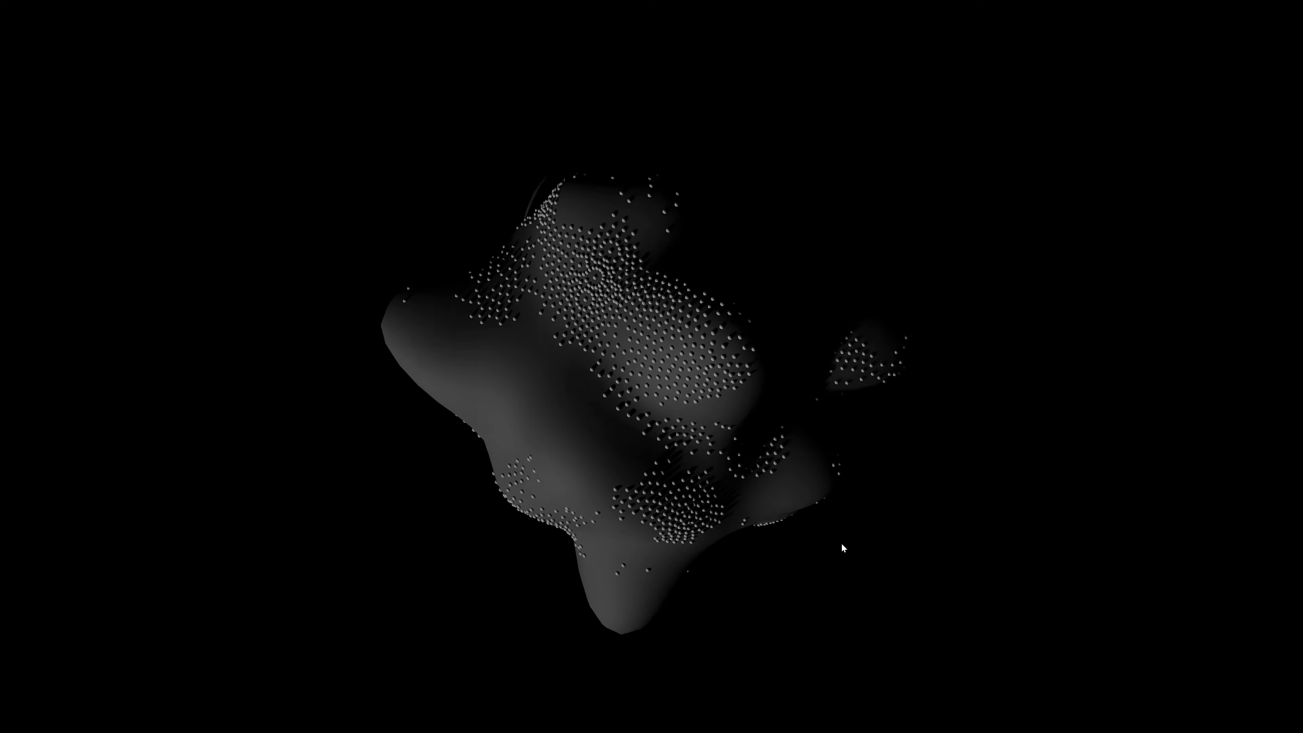
pyautogui.press('Escape')
pyautogui.click(1138, 82)
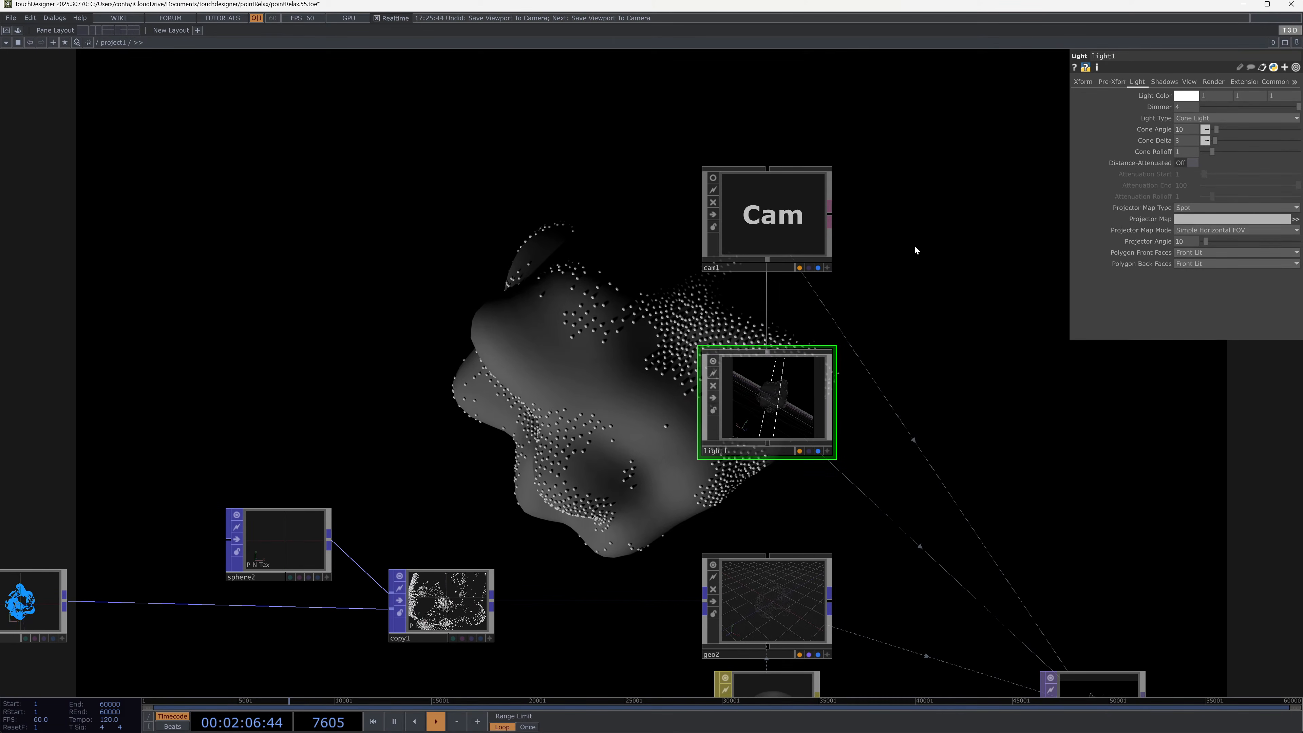
pyautogui.press('F1')
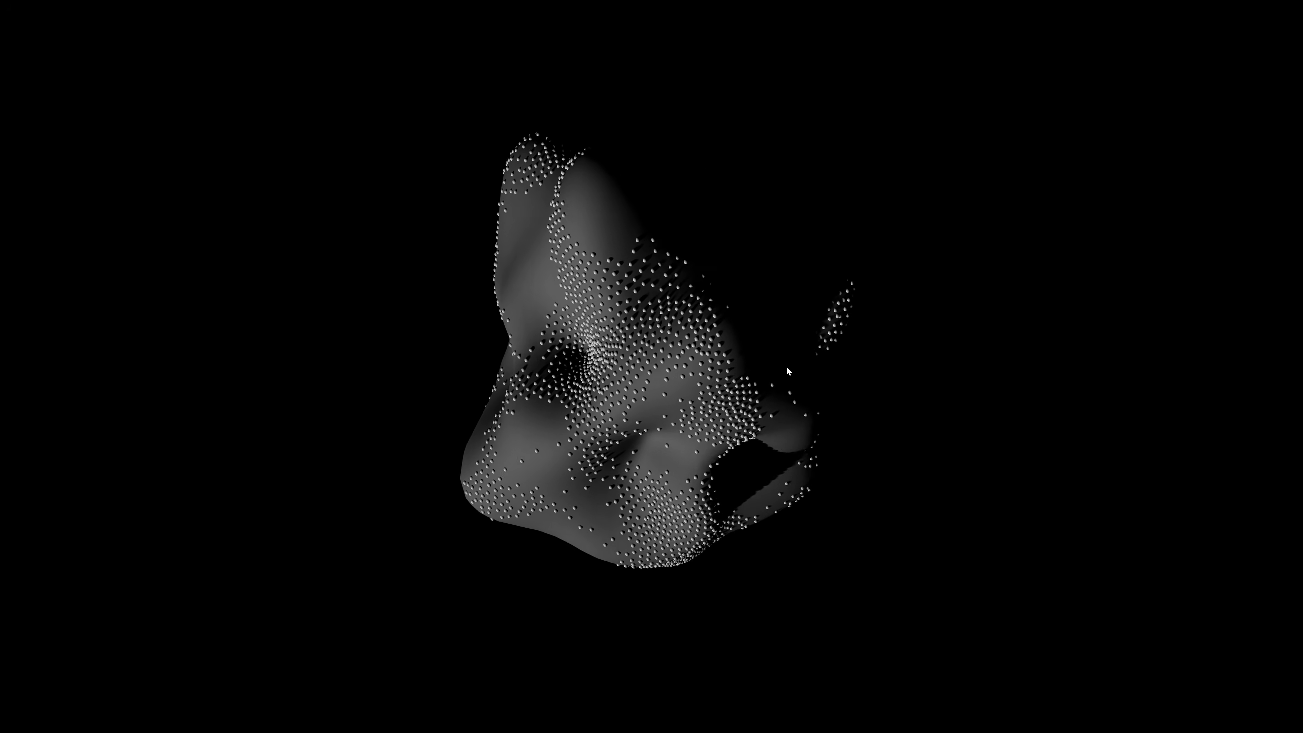
pyautogui.press('Escape')
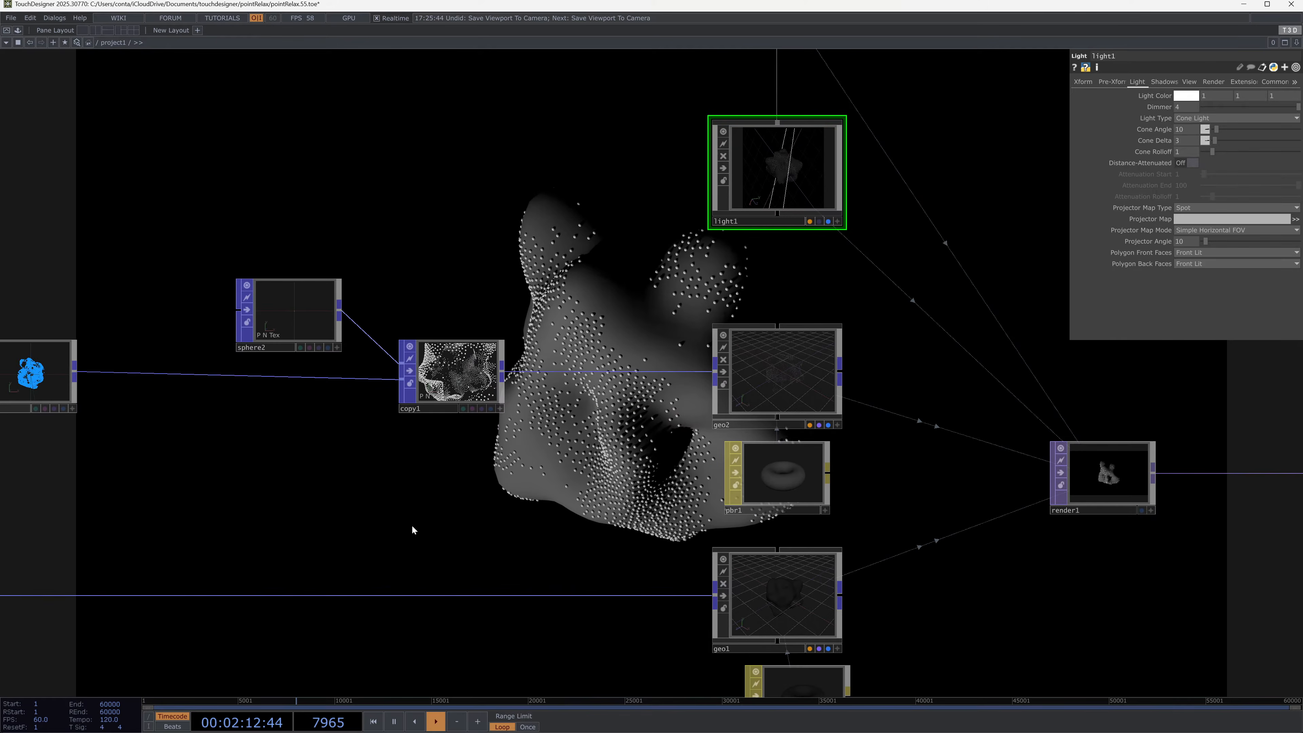
# Step: Review the operator chain from the render back to sphere1 and look at sphere1's parameters
pyautogui.moveTo(413, 530); pyautogui.dragTo(1019, 333)
pyautogui.moveTo(588, 413); pyautogui.dragTo(864, 278)
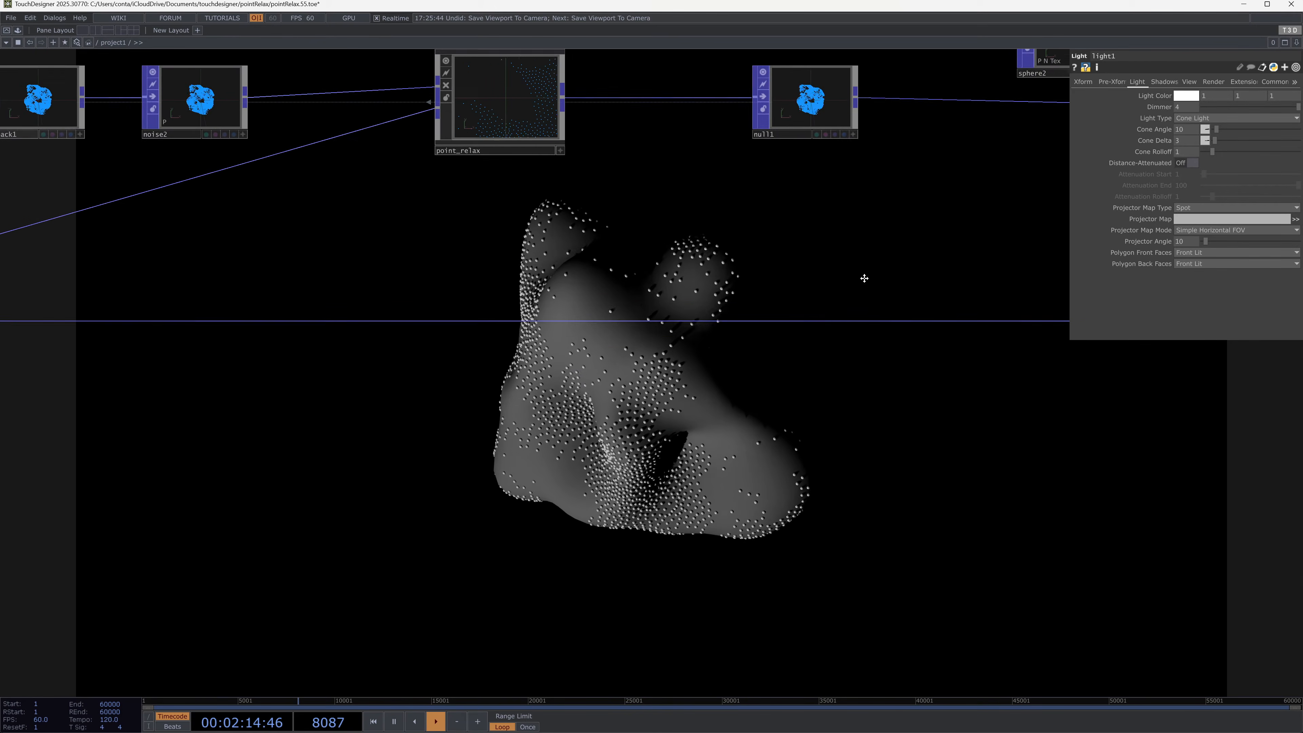
pyautogui.moveTo(583, 168); pyautogui.dragTo(846, 338)
pyautogui.scroll(-1, 846, 334)
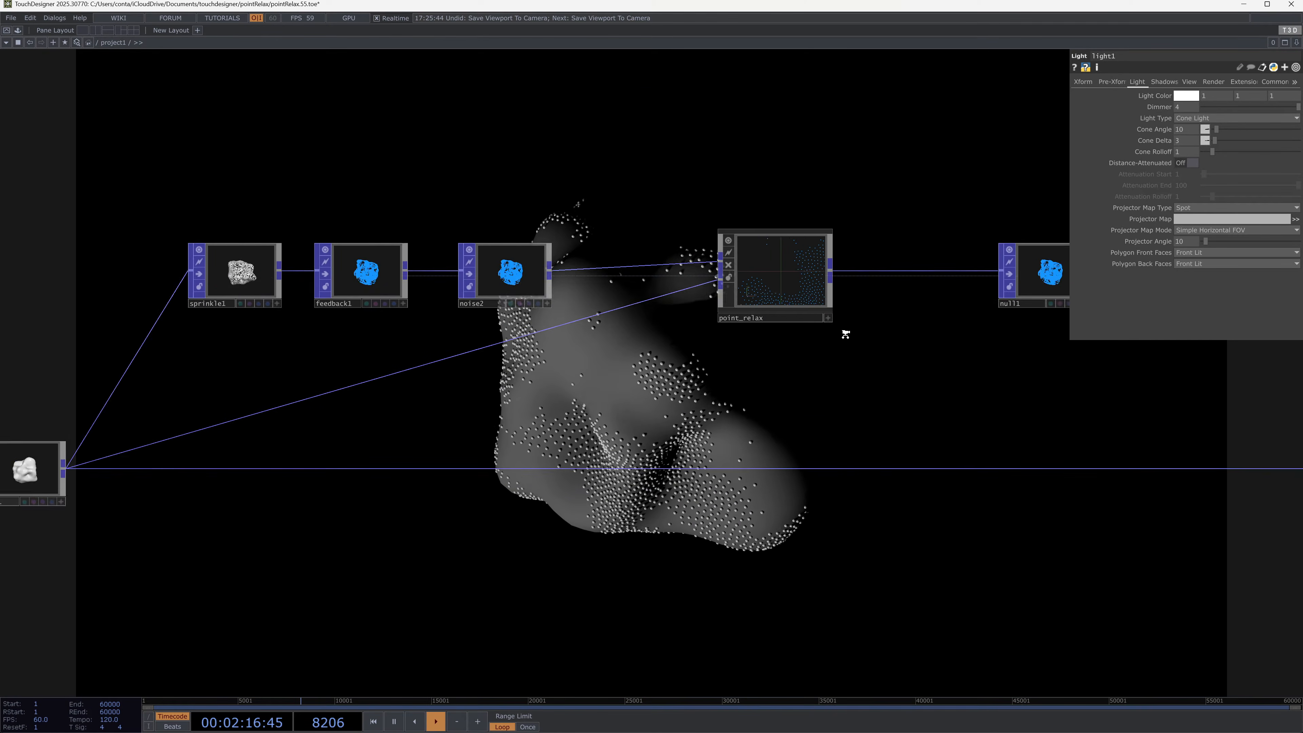
pyautogui.scroll(-2, 845, 335)
pyautogui.moveTo(874, 241); pyautogui.dragTo(744, 291)
pyautogui.scroll(2, 636, 433)
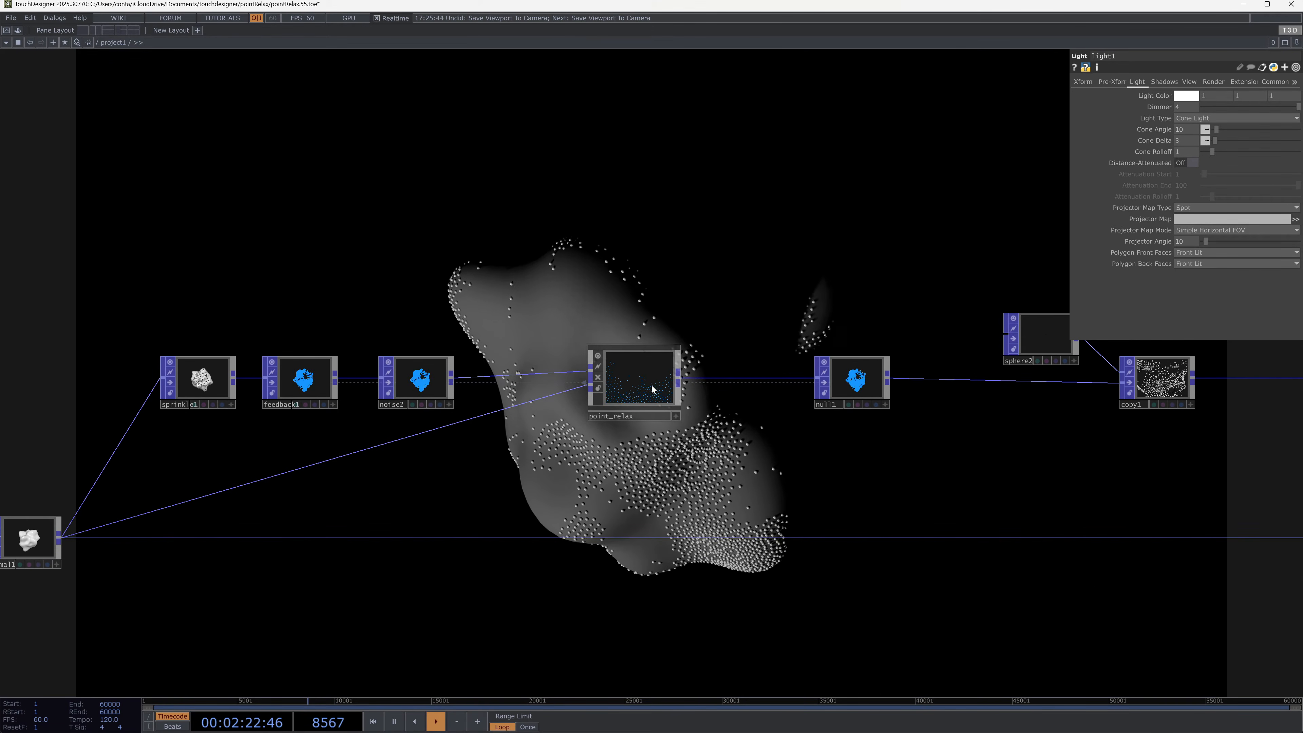
pyautogui.moveTo(597, 425); pyautogui.dragTo(882, 150)
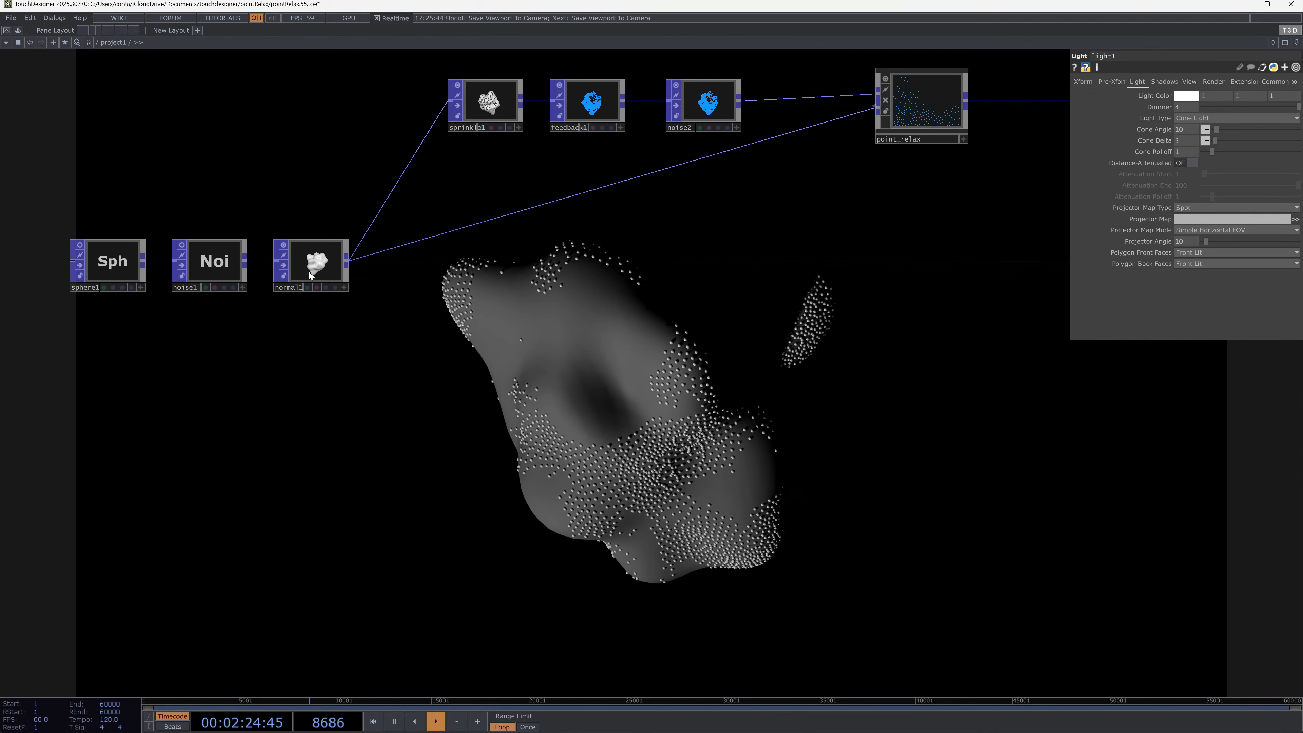
pyautogui.moveTo(47, 192); pyautogui.dragTo(328, 313, button='right')
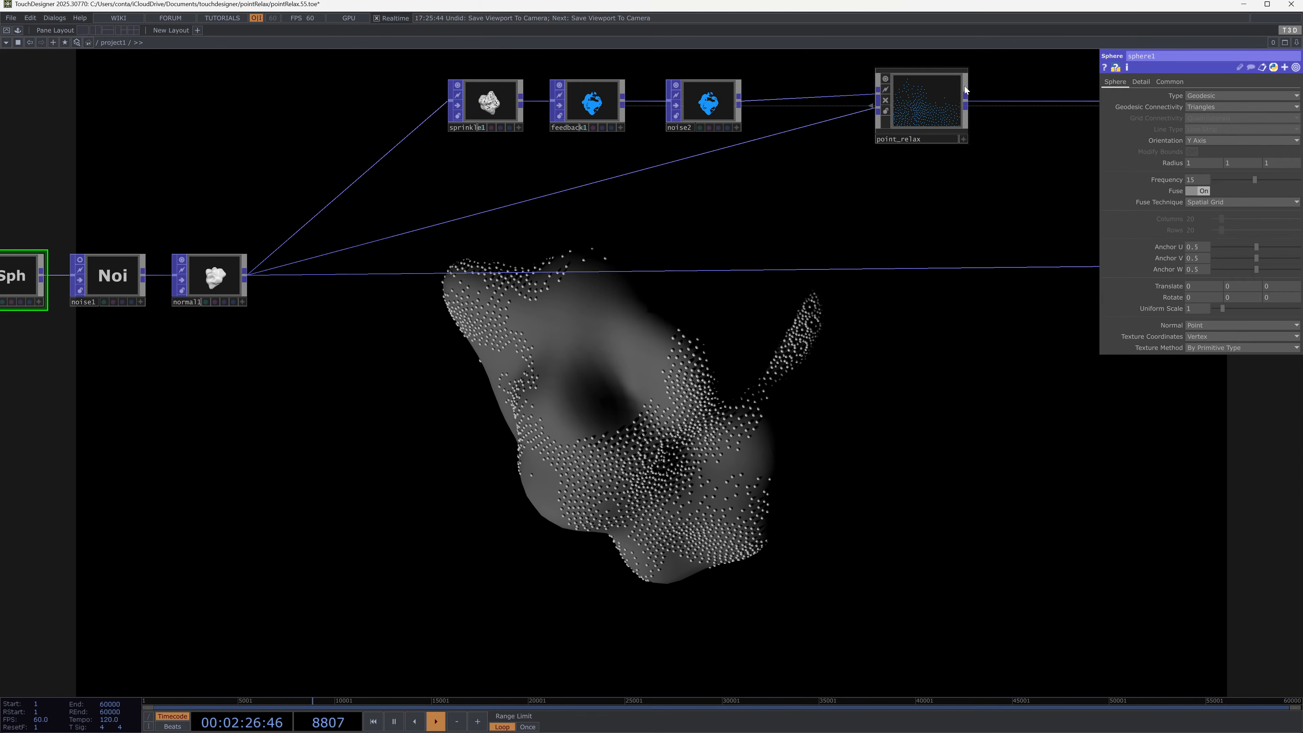
# Step: Set point_relax's Iterations to 1 and inspect its cook times
pyautogui.click(924, 100)
pyautogui.moveTo(1015, 143); pyautogui.dragTo(943, 293)
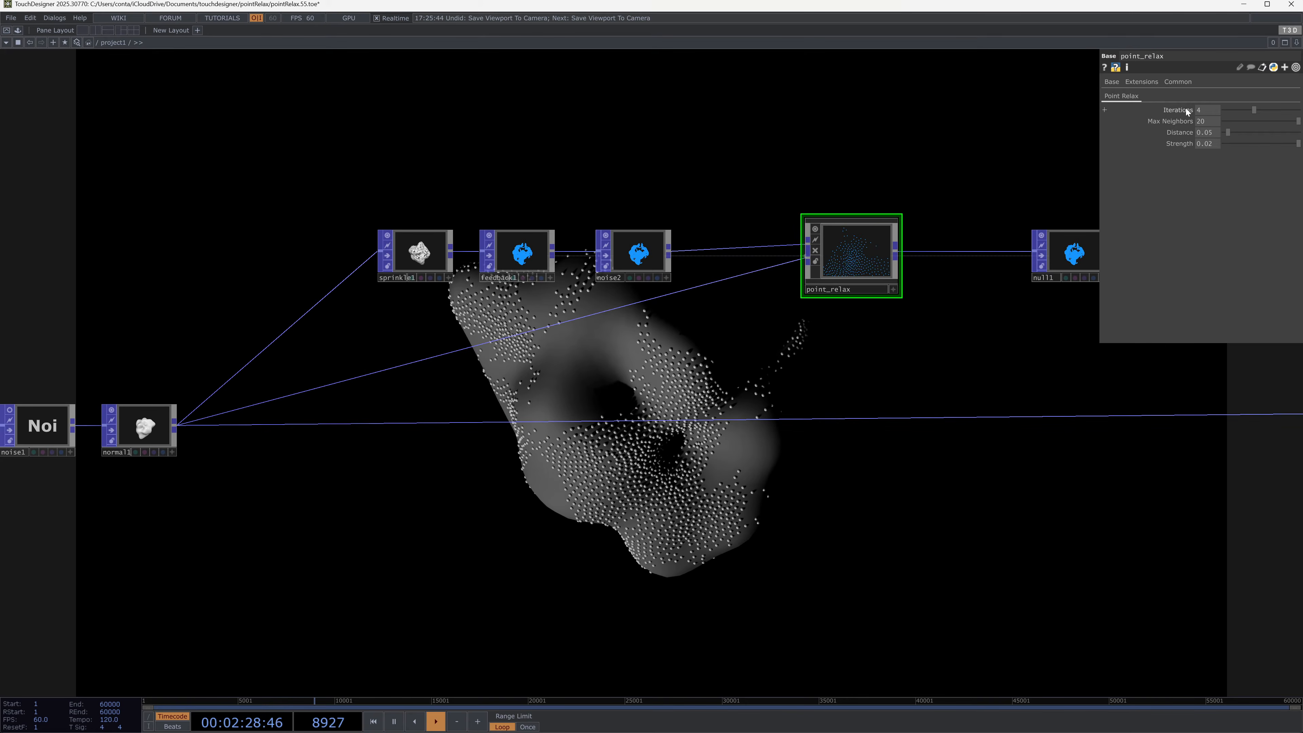
pyautogui.moveTo(825, 298); pyautogui.dragTo(681, 522)
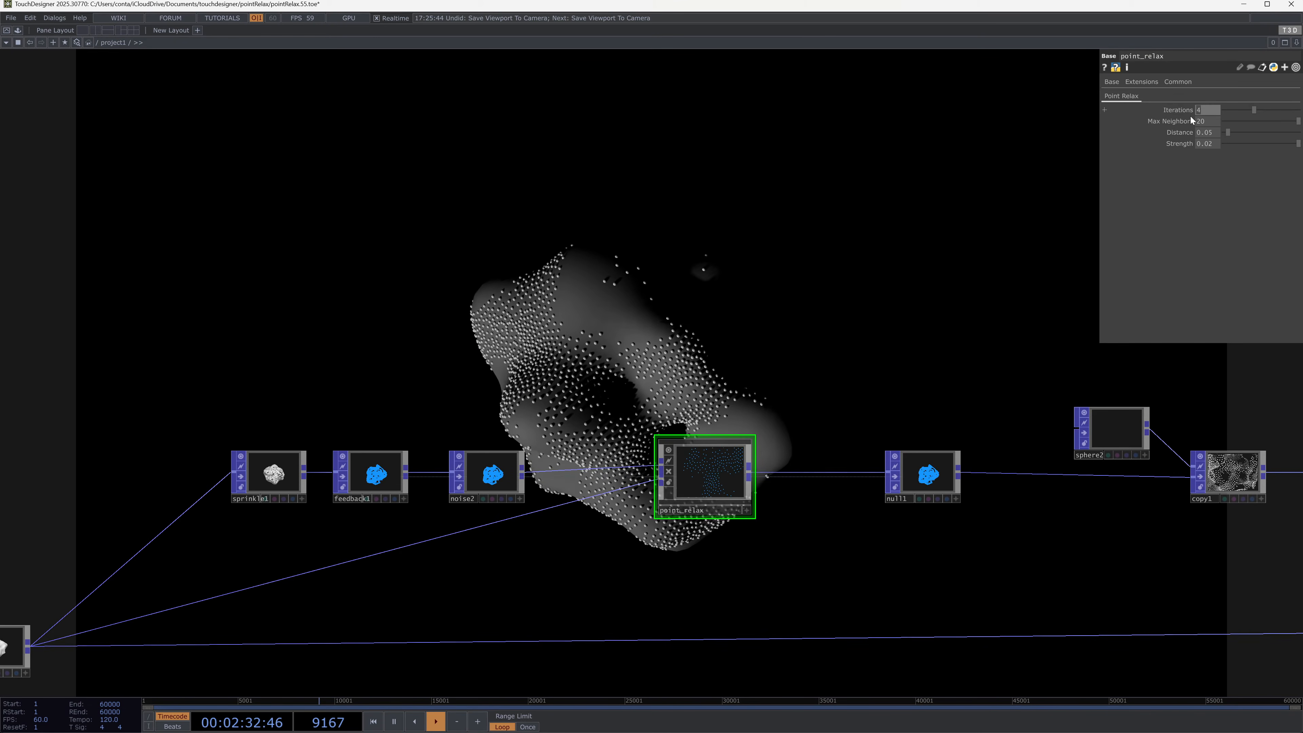
pyautogui.write('1')
pyautogui.click(902, 298)
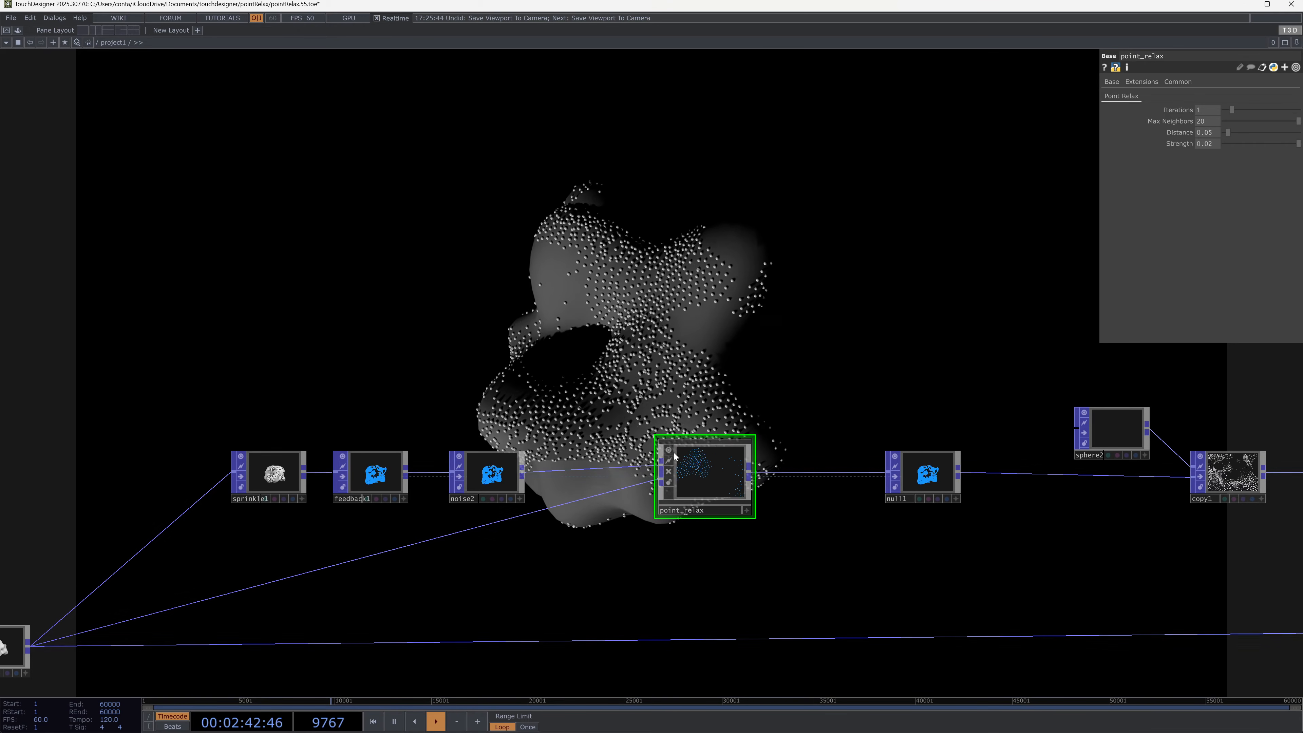
pyautogui.middleClick(706, 456)
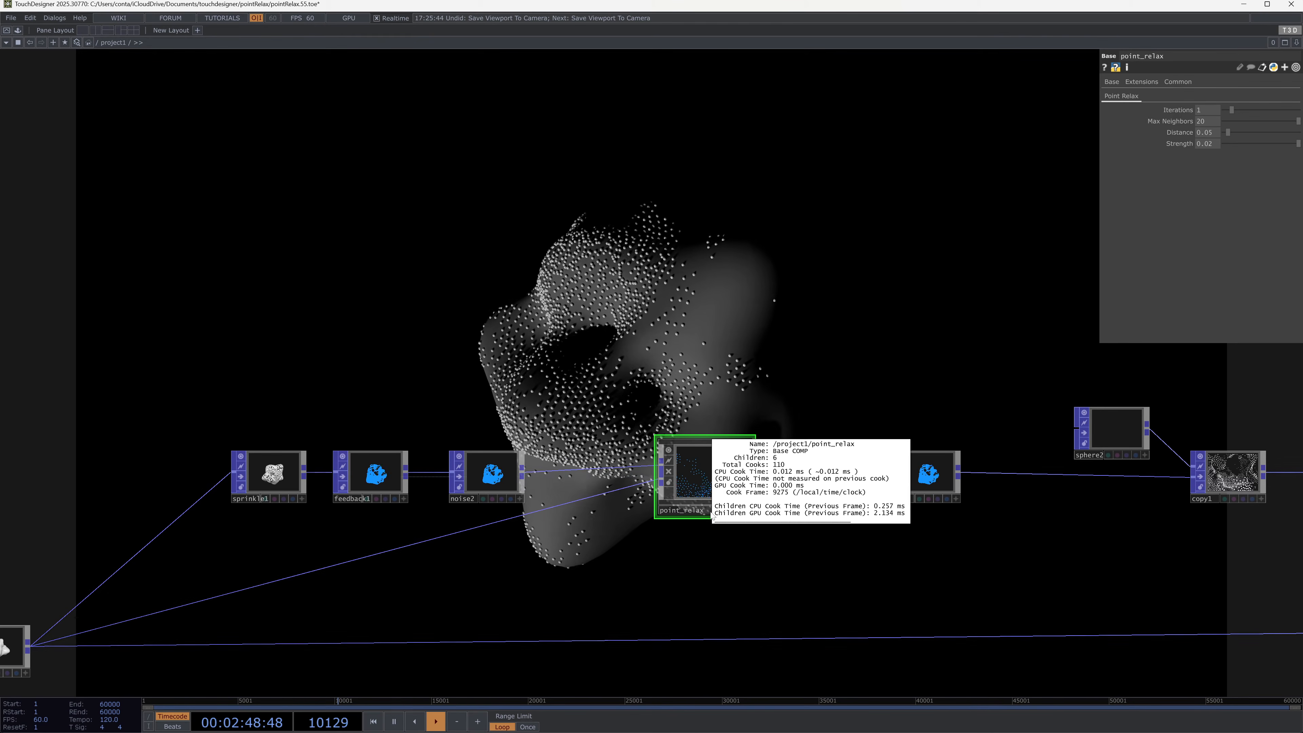
# Step: Set point_relax's Iterations back to 4 and inspect its cook times for comparison
pyautogui.scroll(3, 668, 545)
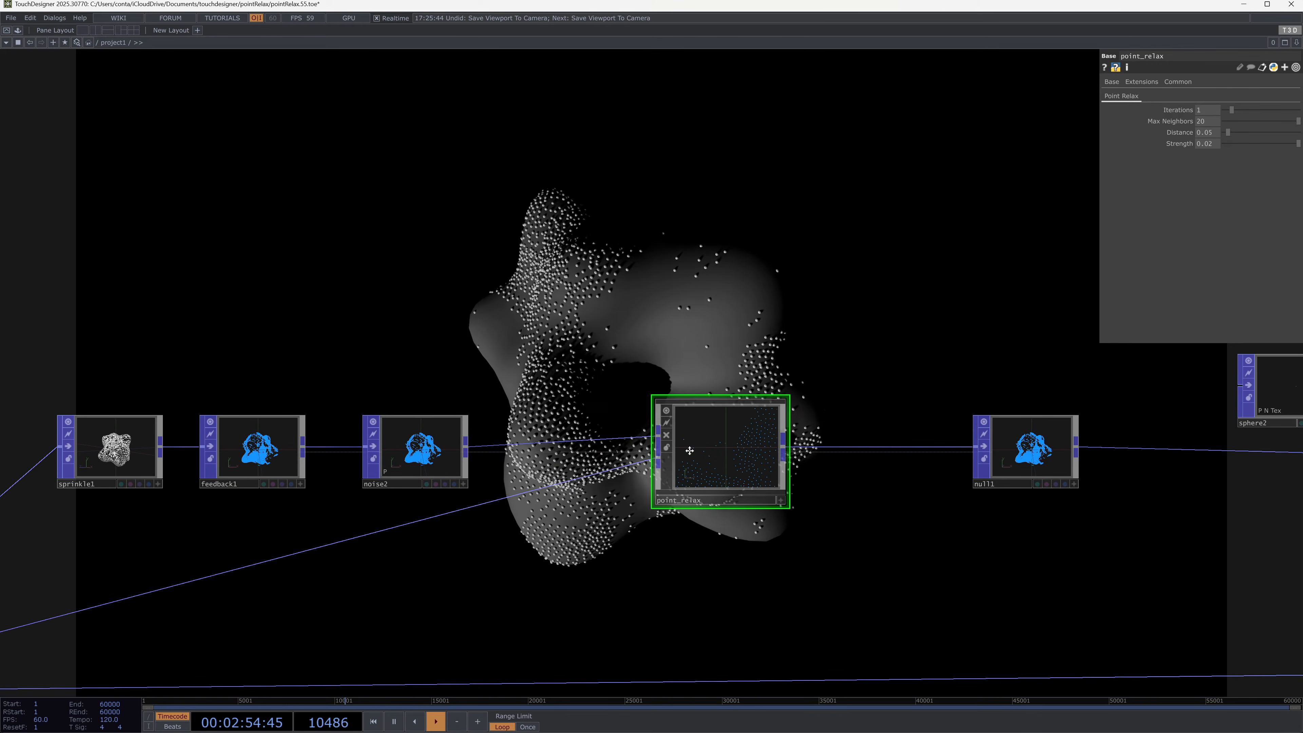
pyautogui.moveTo(399, 582); pyautogui.dragTo(820, 393)
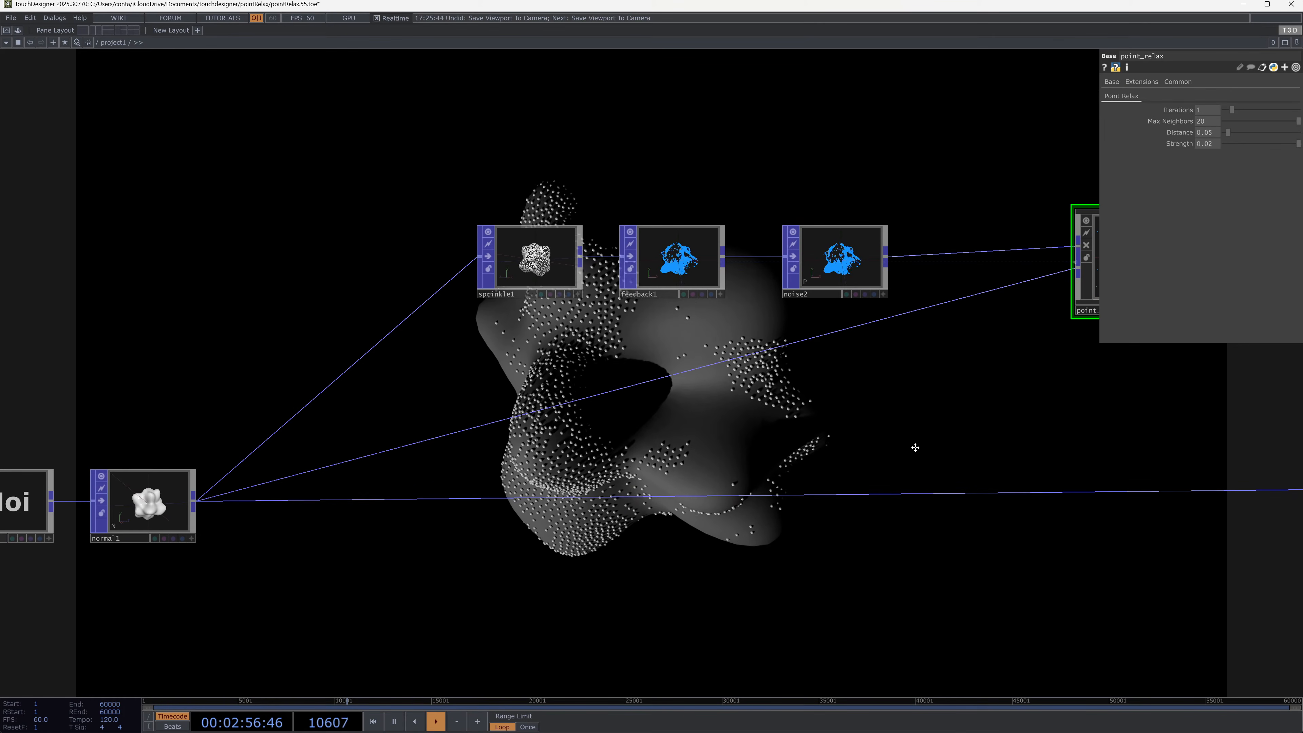
pyautogui.moveTo(915, 448); pyautogui.dragTo(588, 591)
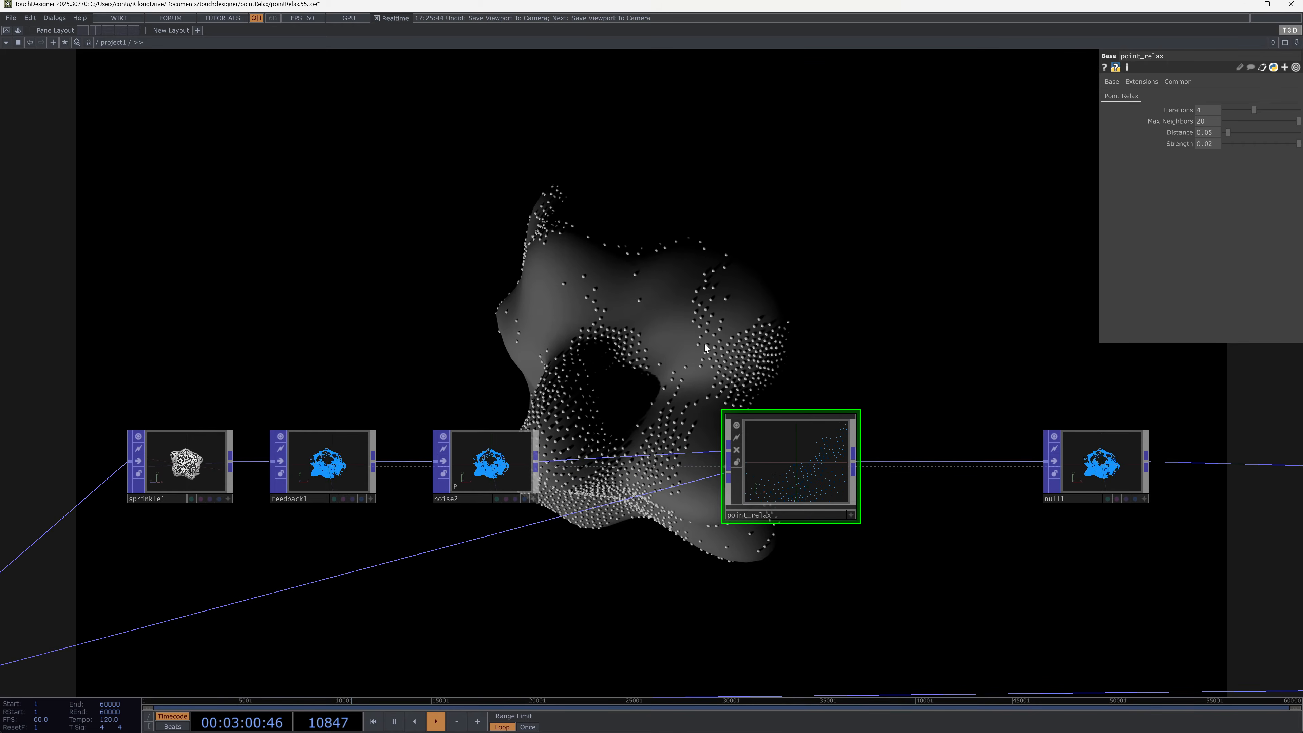
pyautogui.middleClick(808, 465)
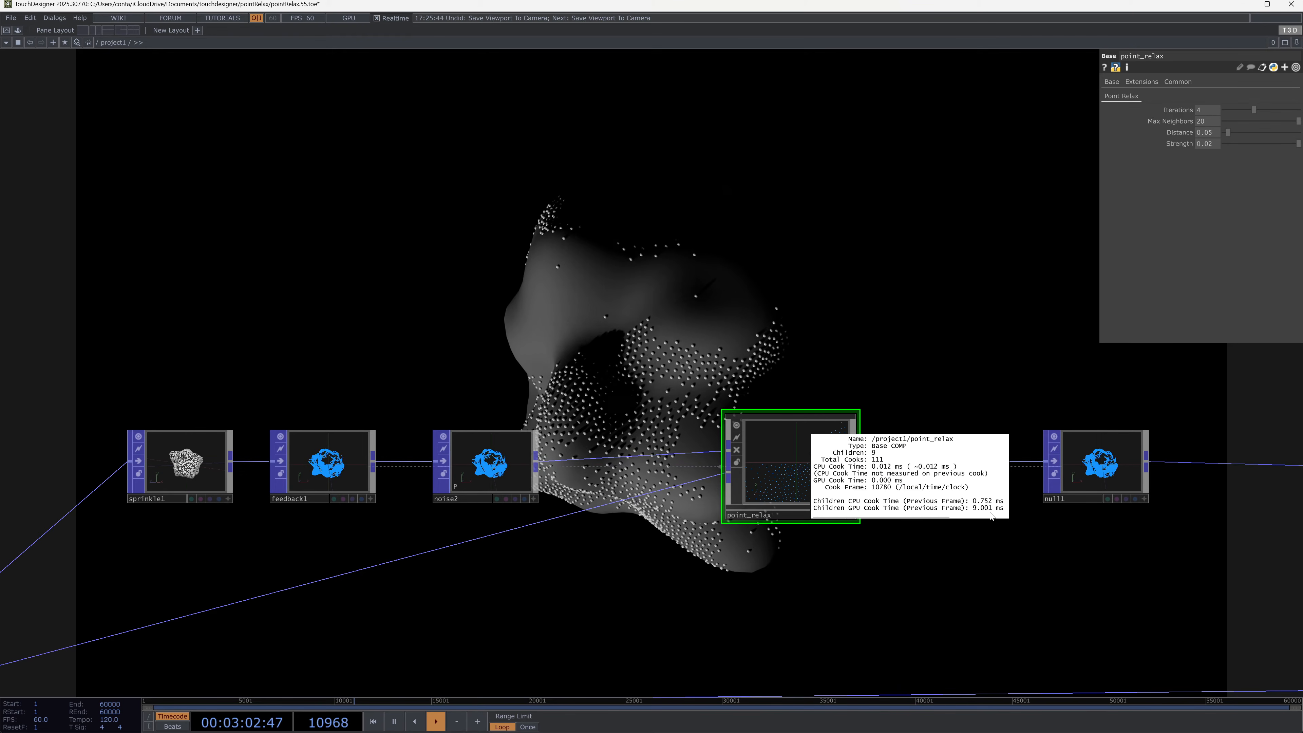
pyautogui.moveTo(917, 302); pyautogui.dragTo(847, 333)
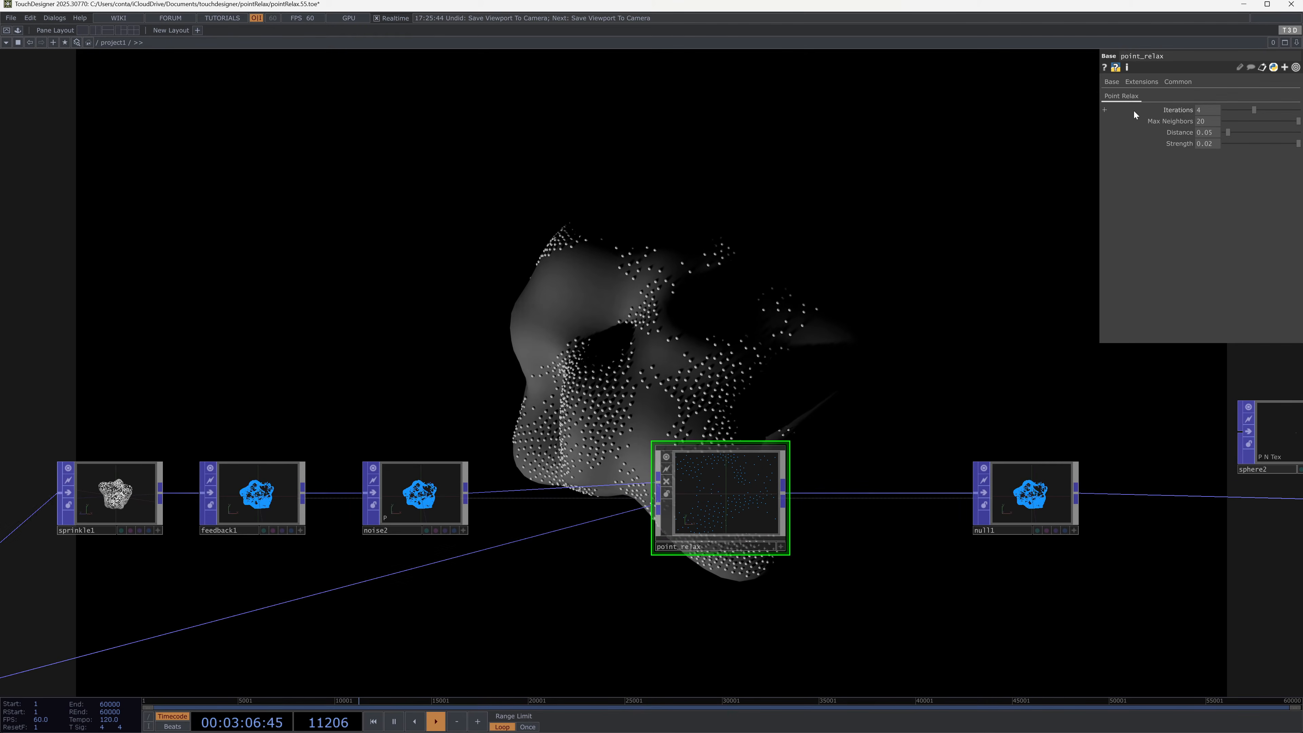
pyautogui.moveTo(906, 262); pyautogui.dragTo(863, 340)
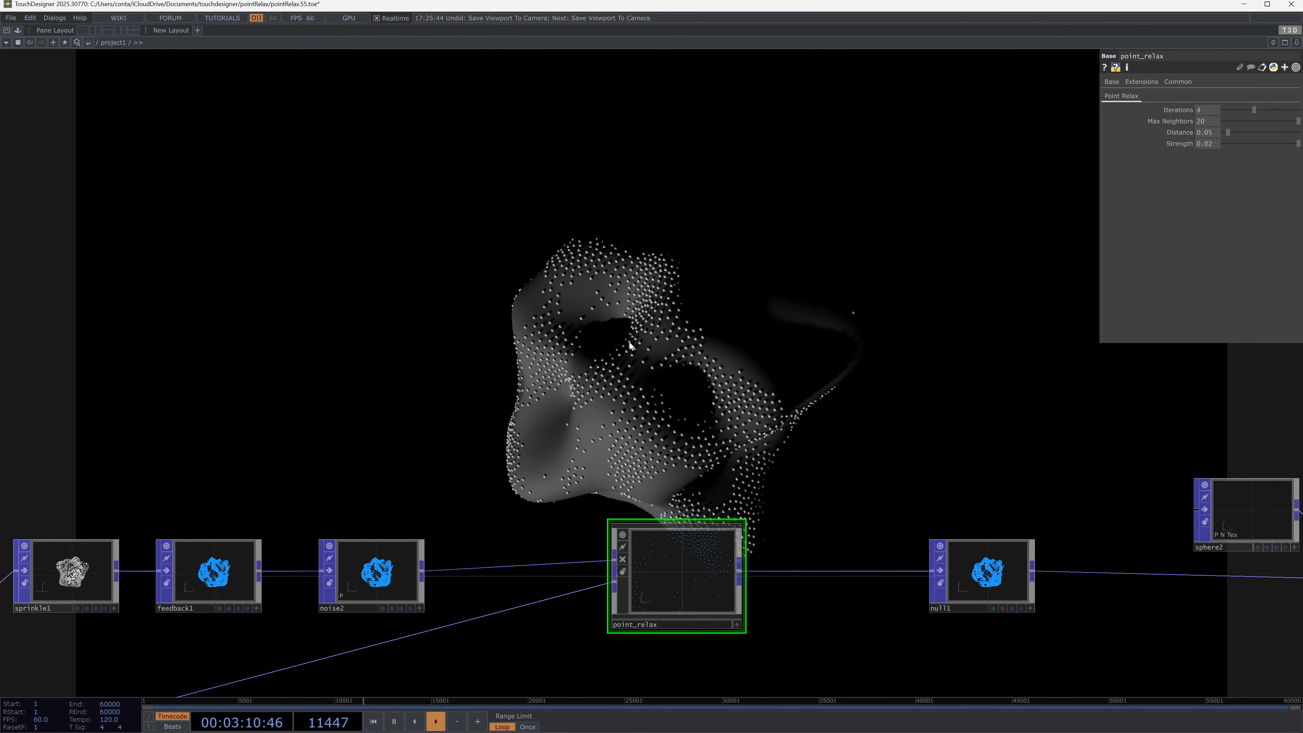
# Step: Try point_relax with Max Neighbors at 5 and inspect its cook times
pyautogui.click(1210, 120)
pyautogui.write('5')
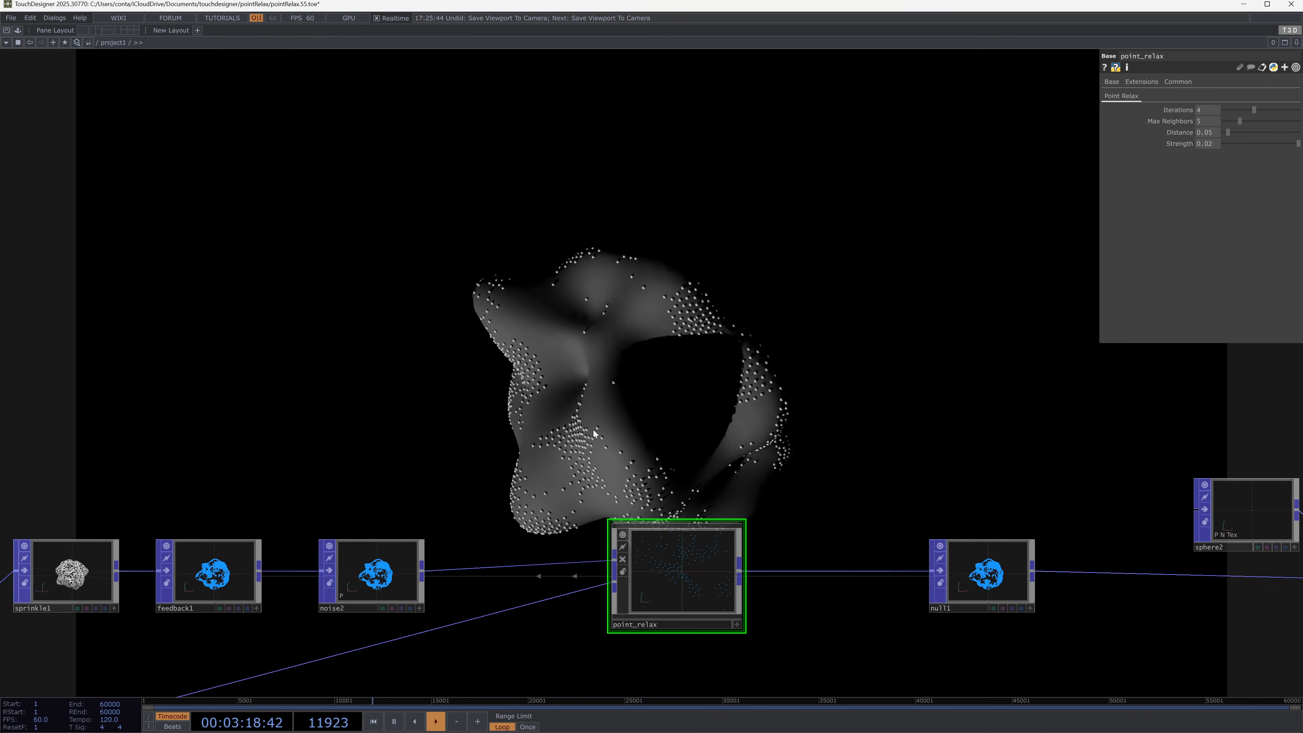
pyautogui.middleClick(668, 584)
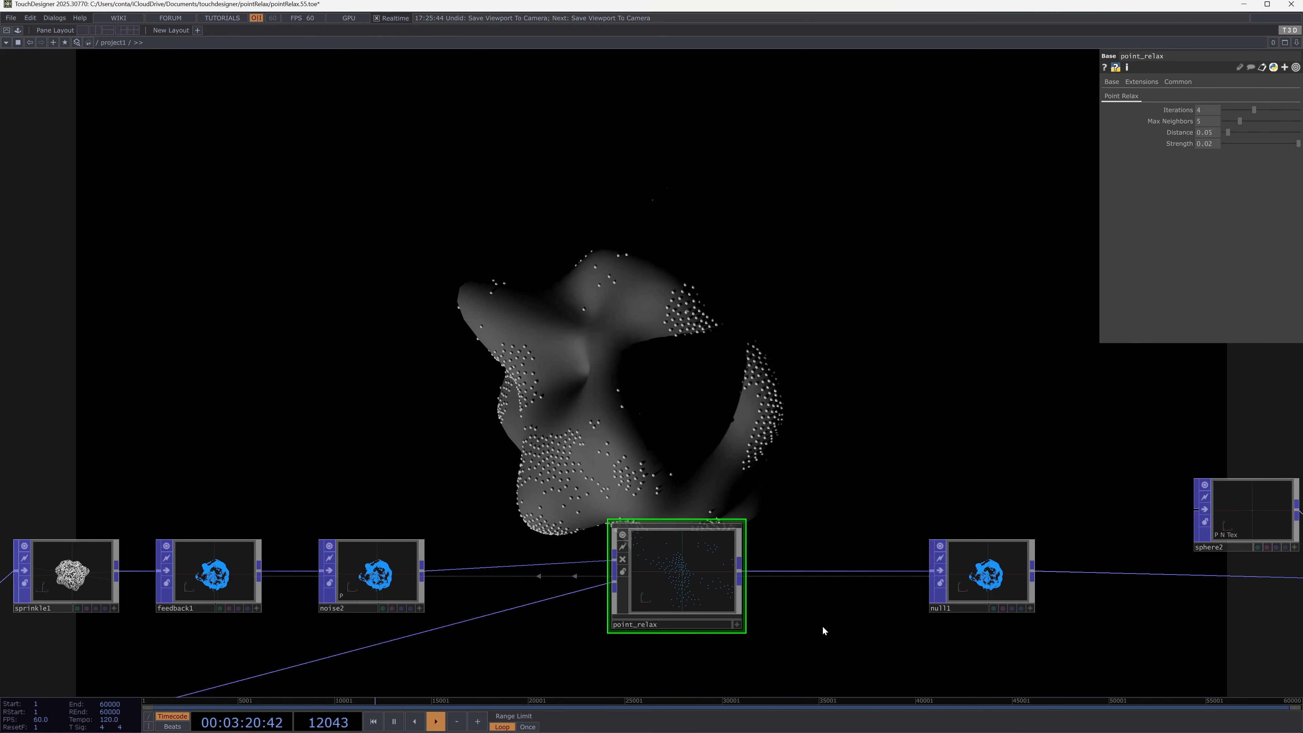
pyautogui.middleClick(695, 557)
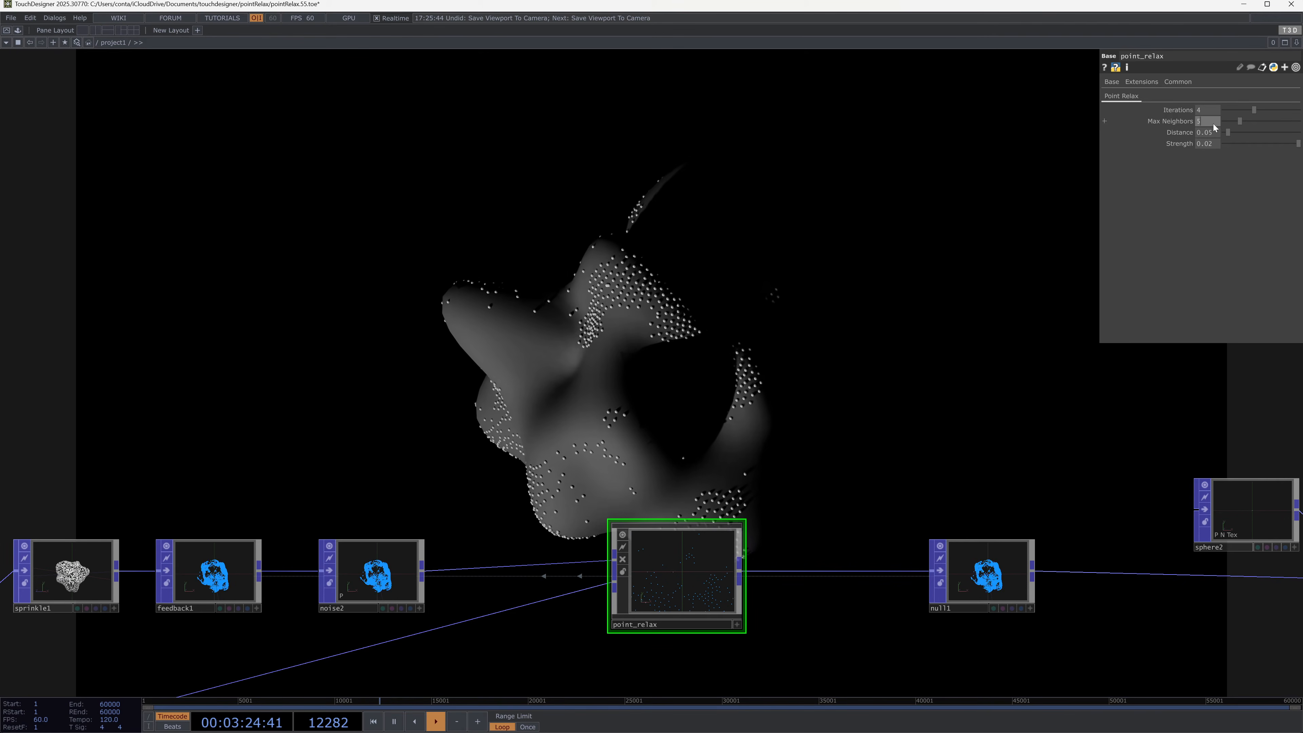
# Step: Raise point_relax's Max Neighbors to 50 and check its cook times
pyautogui.press('Return')
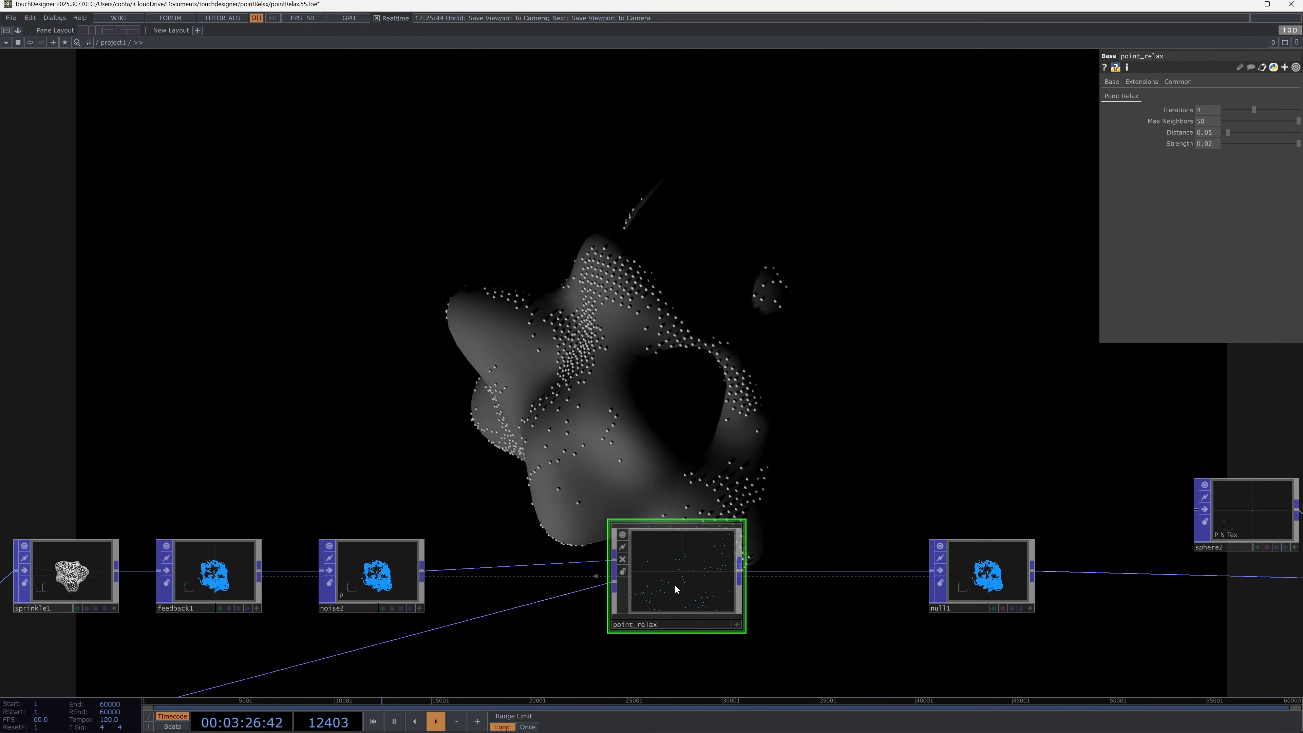
pyautogui.middleClick(680, 559)
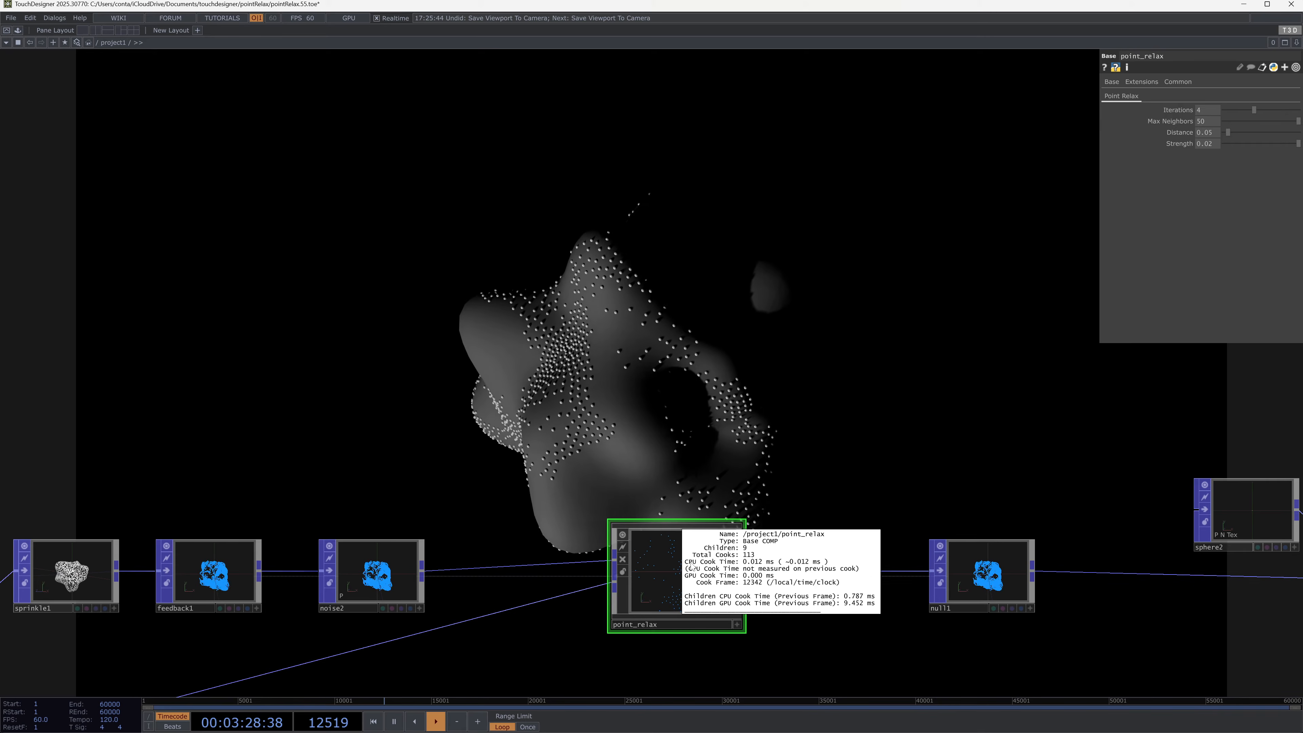
pyautogui.moveTo(1031, 293); pyautogui.dragTo(1036, 285)
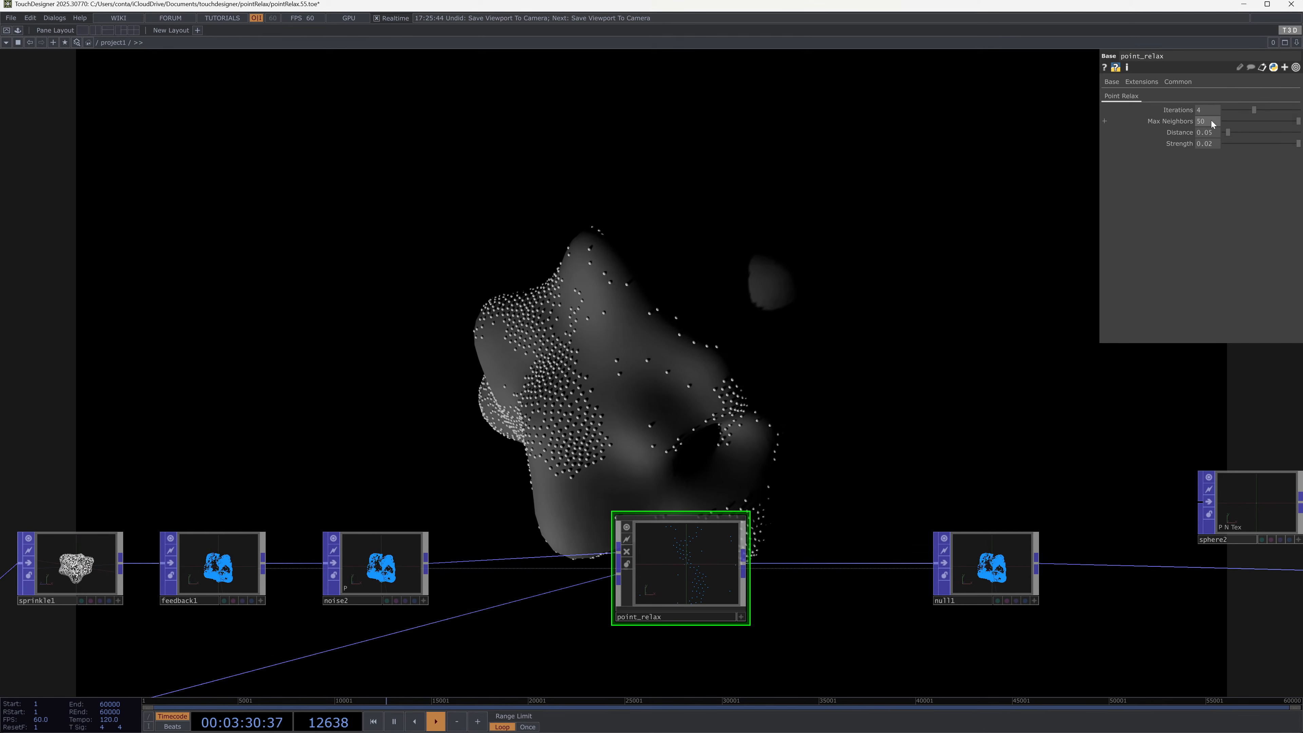
# Step: Try point_relax's Max Neighbors at 500, check its cook times, and return the value to 50
pyautogui.write('0')
pyautogui.press('Return')
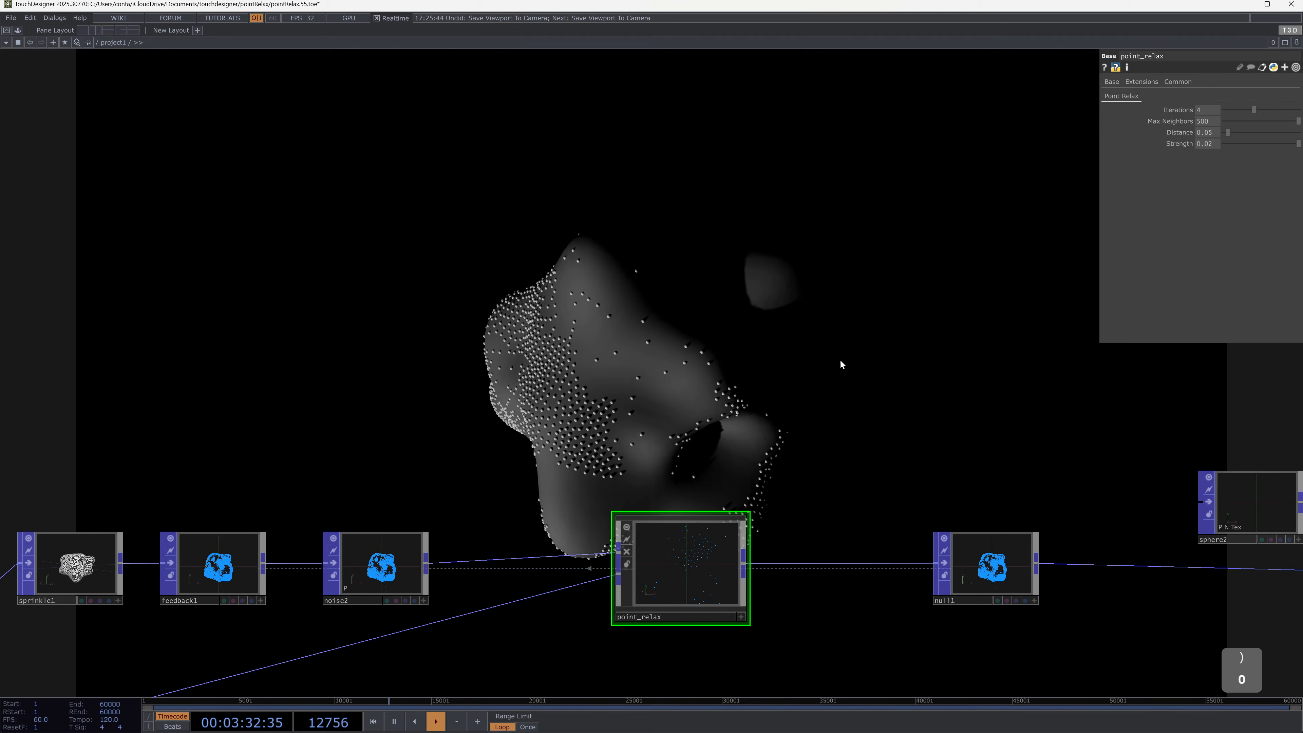
pyautogui.middleClick(688, 564)
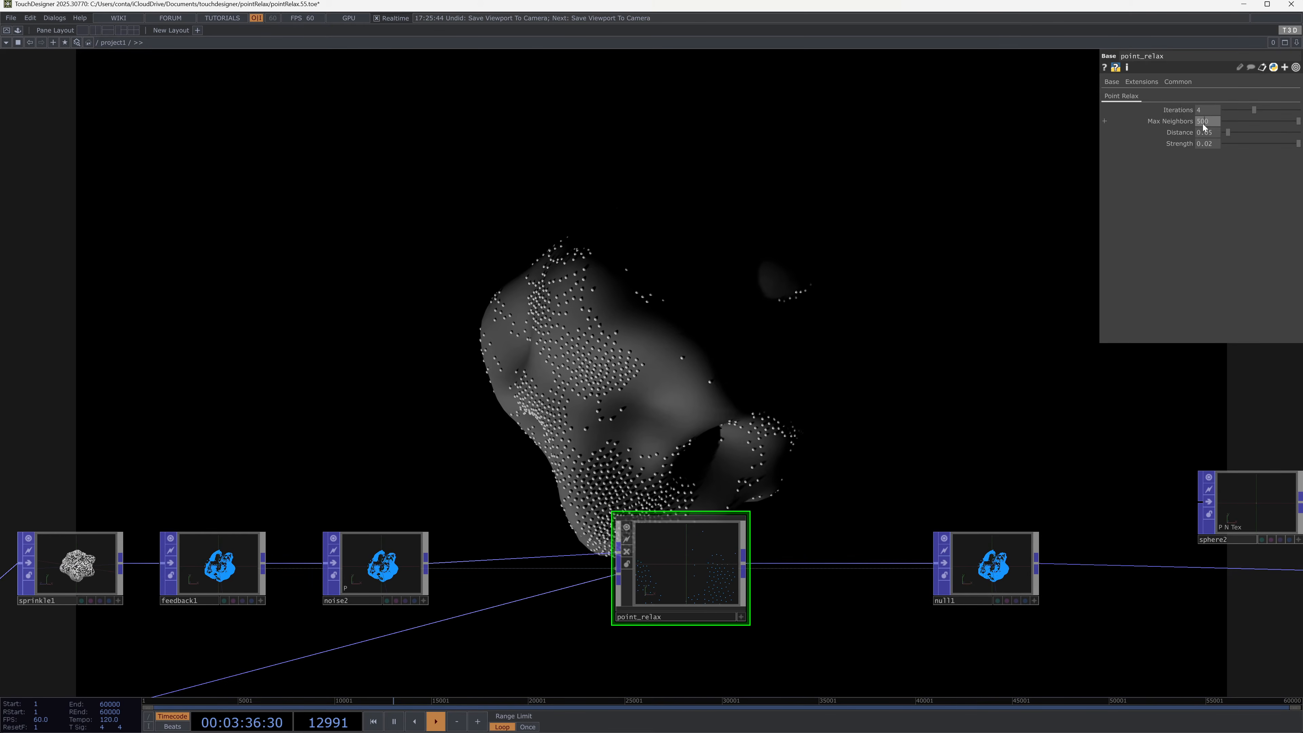
pyautogui.press('BackSpace')
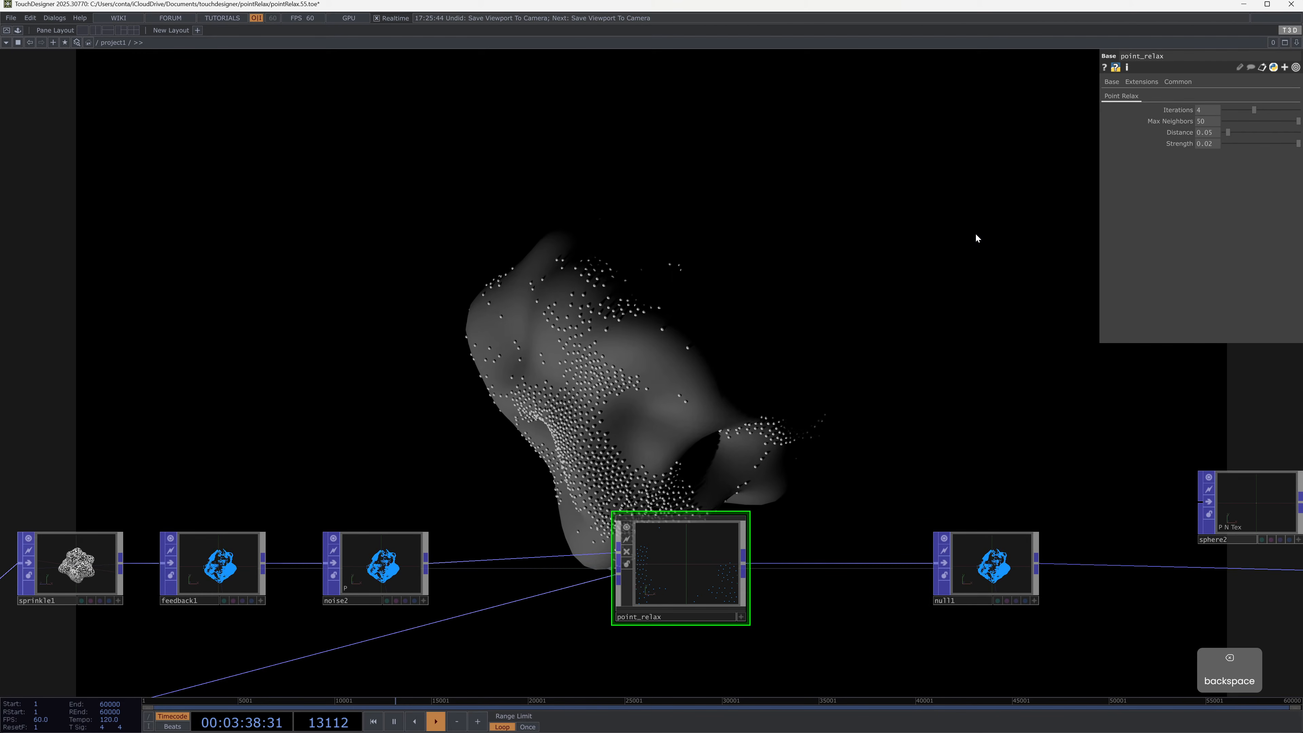
# Step: Set point_relax's Distance to 0.2, restart the timeline, and check the point spread full screen
pyautogui.moveTo(886, 304); pyautogui.dragTo(896, 366)
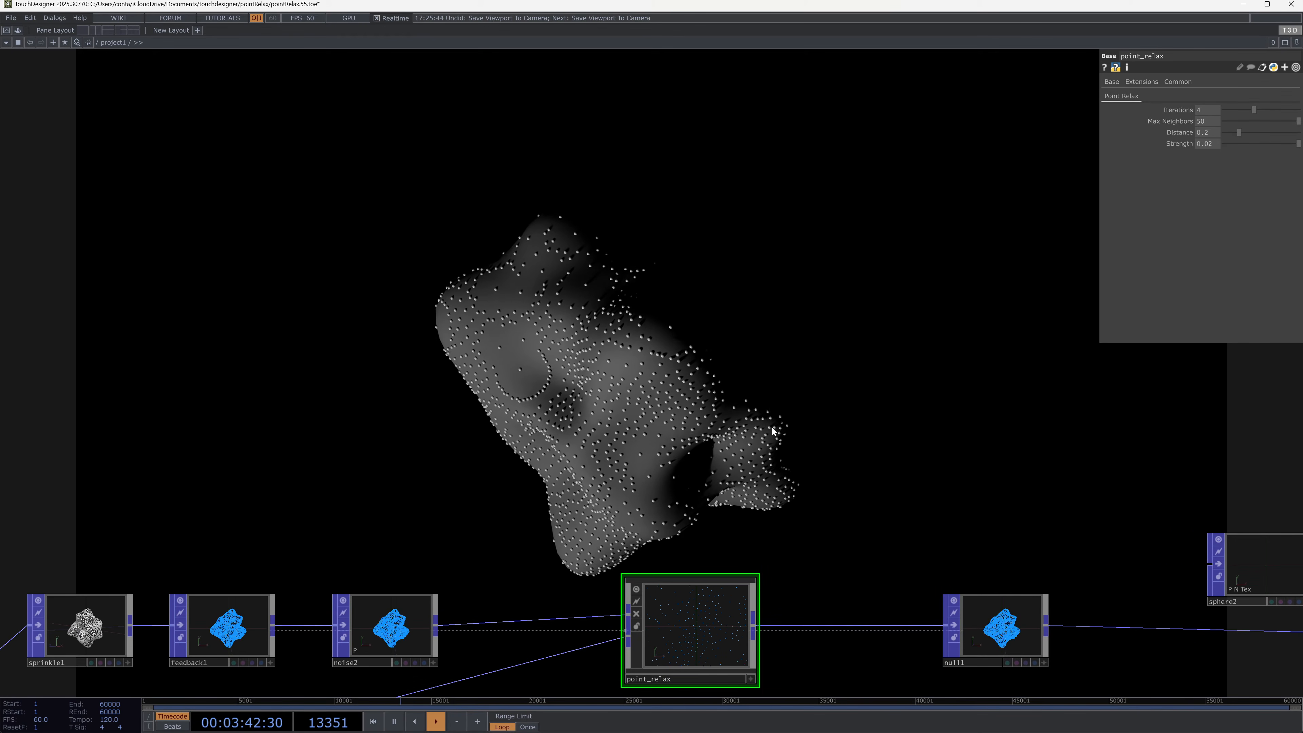
pyautogui.hotkey('shift', 'r')
pyautogui.press('F1')
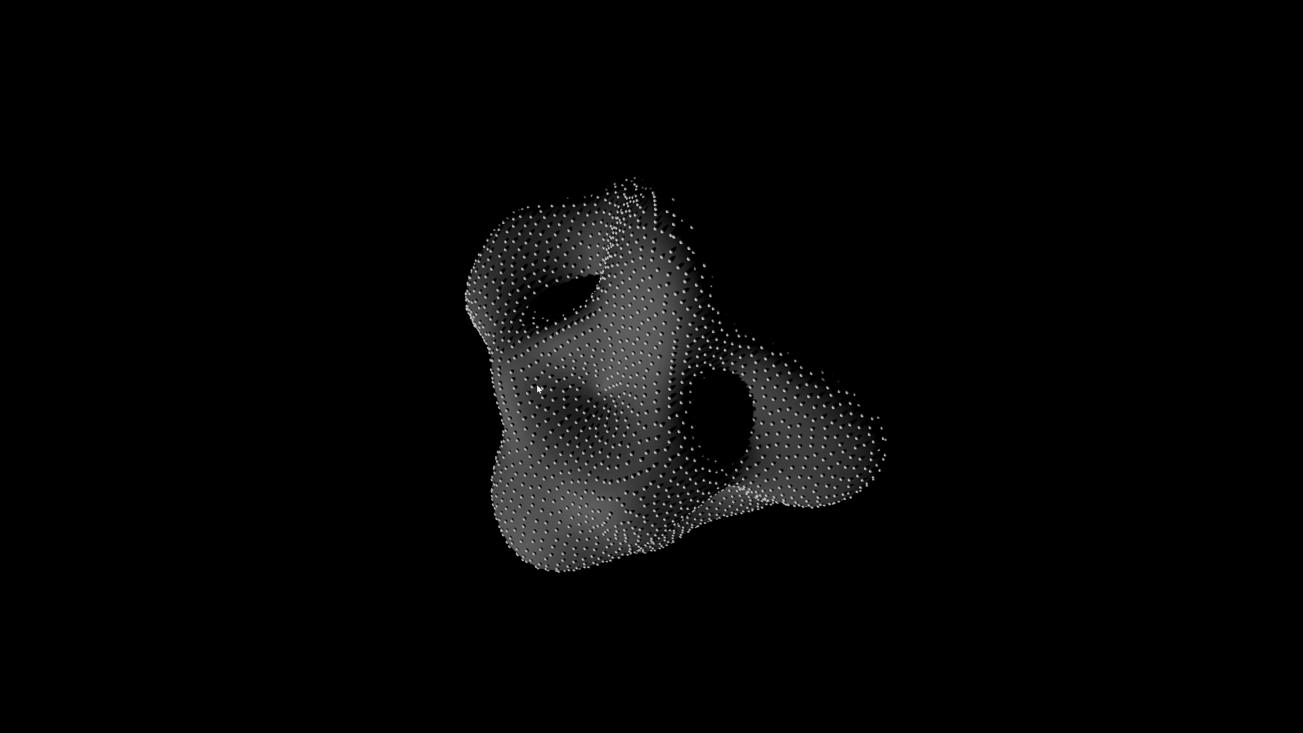
pyautogui.press('Escape')
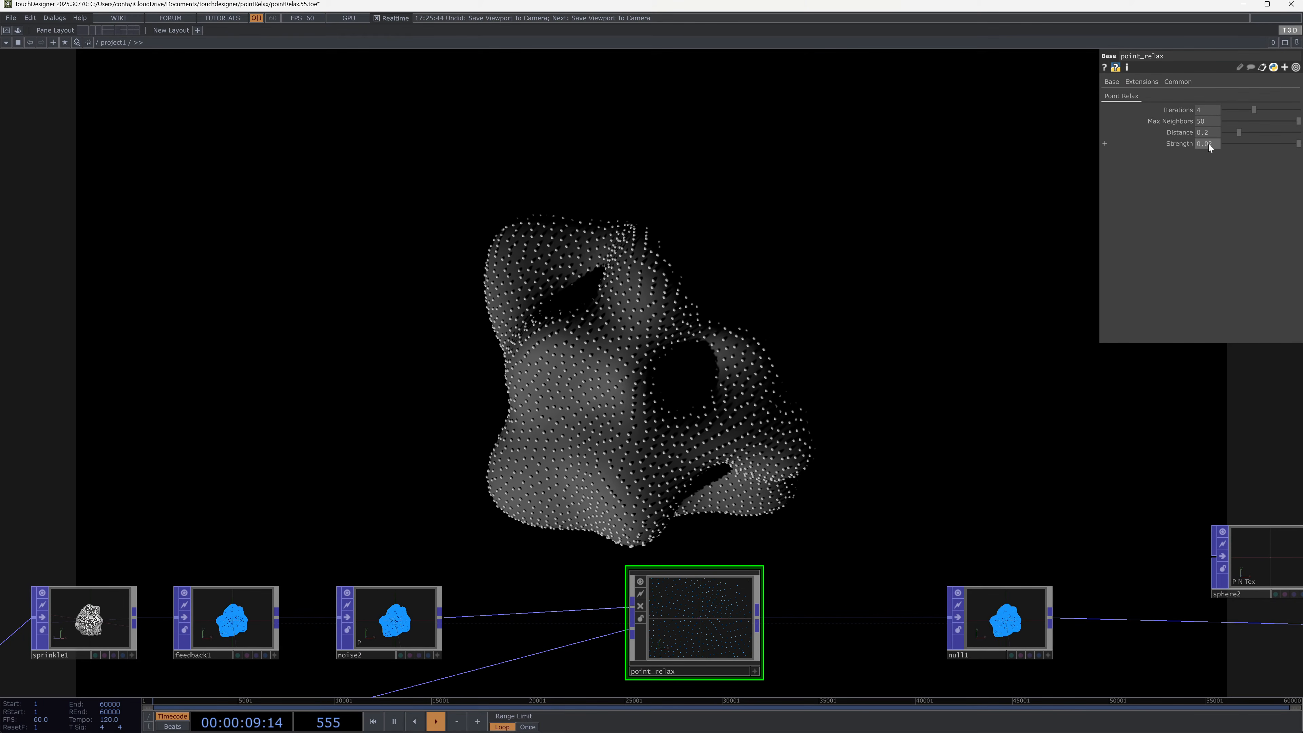
# Step: Try point_relax's Strength at 0.005 and lower it further to 0.001
pyautogui.write('0.005')
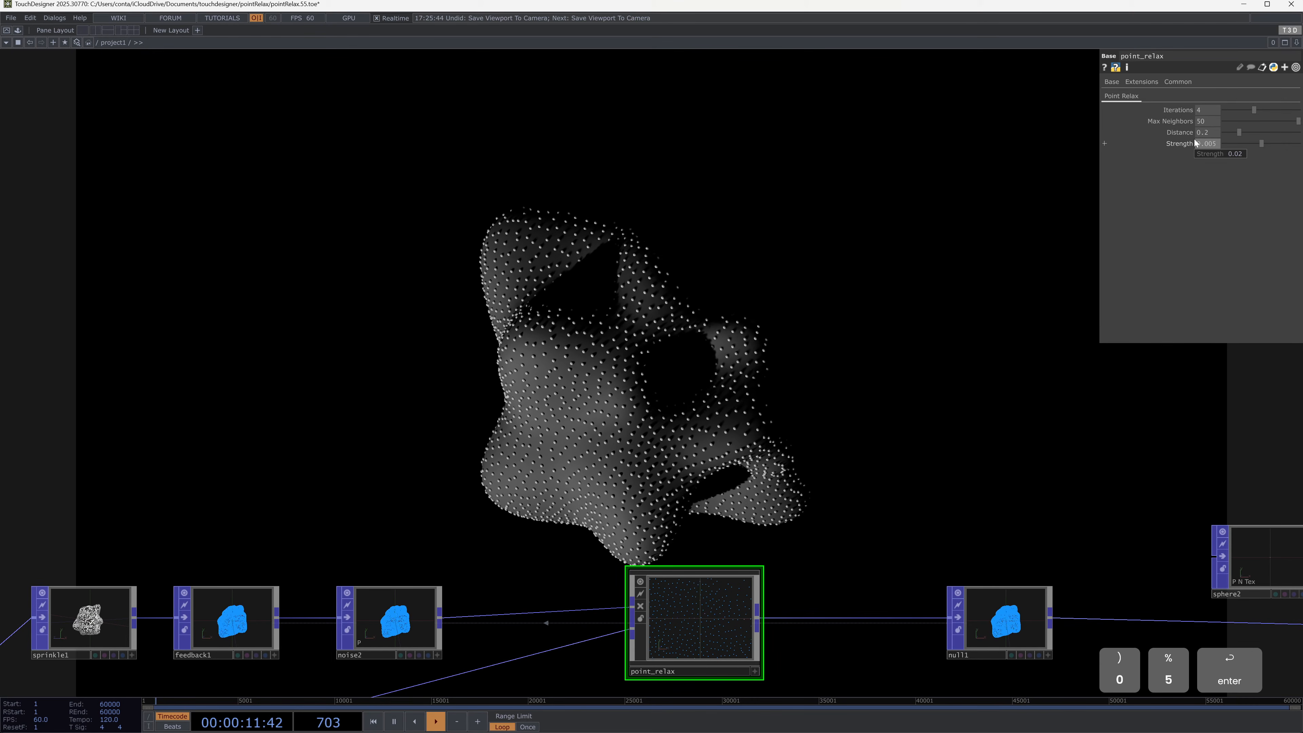
pyautogui.press('Return')
pyautogui.moveTo(1218, 145); pyautogui.dragTo(1212, 144)
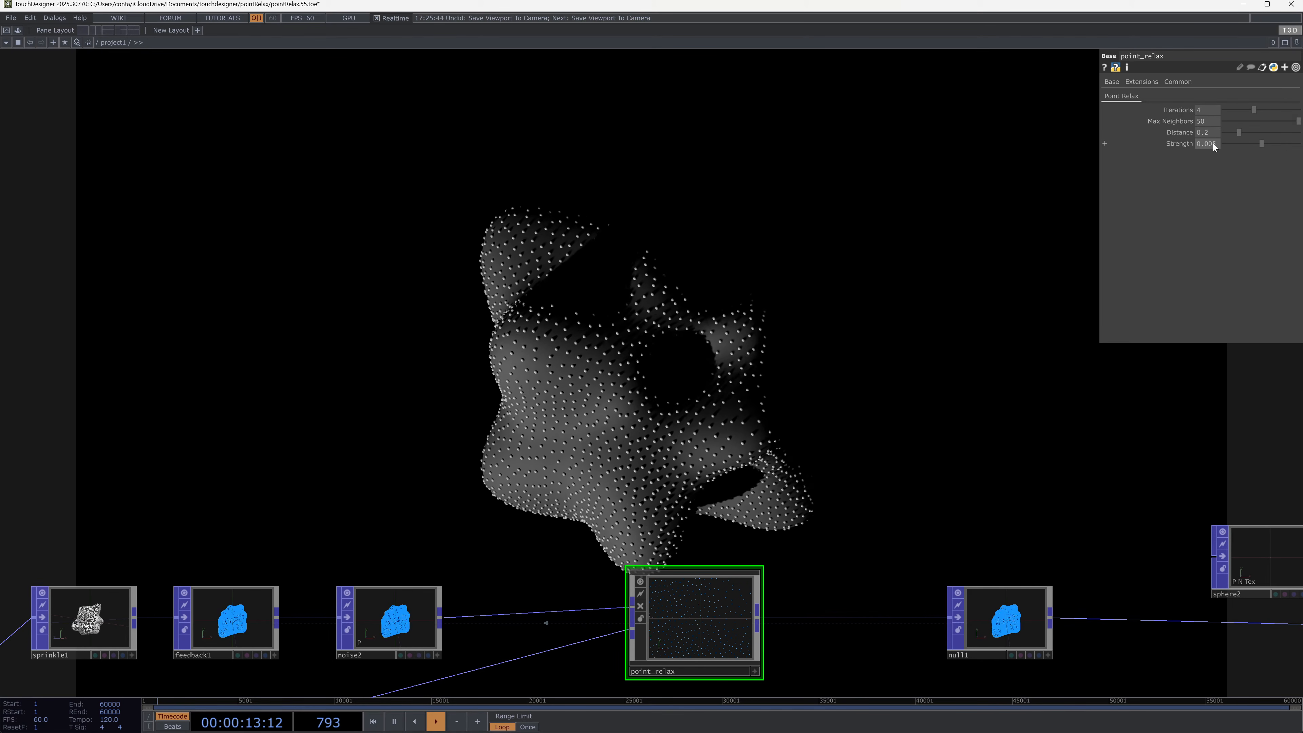
pyautogui.write('1')
pyautogui.click(1200, 162)
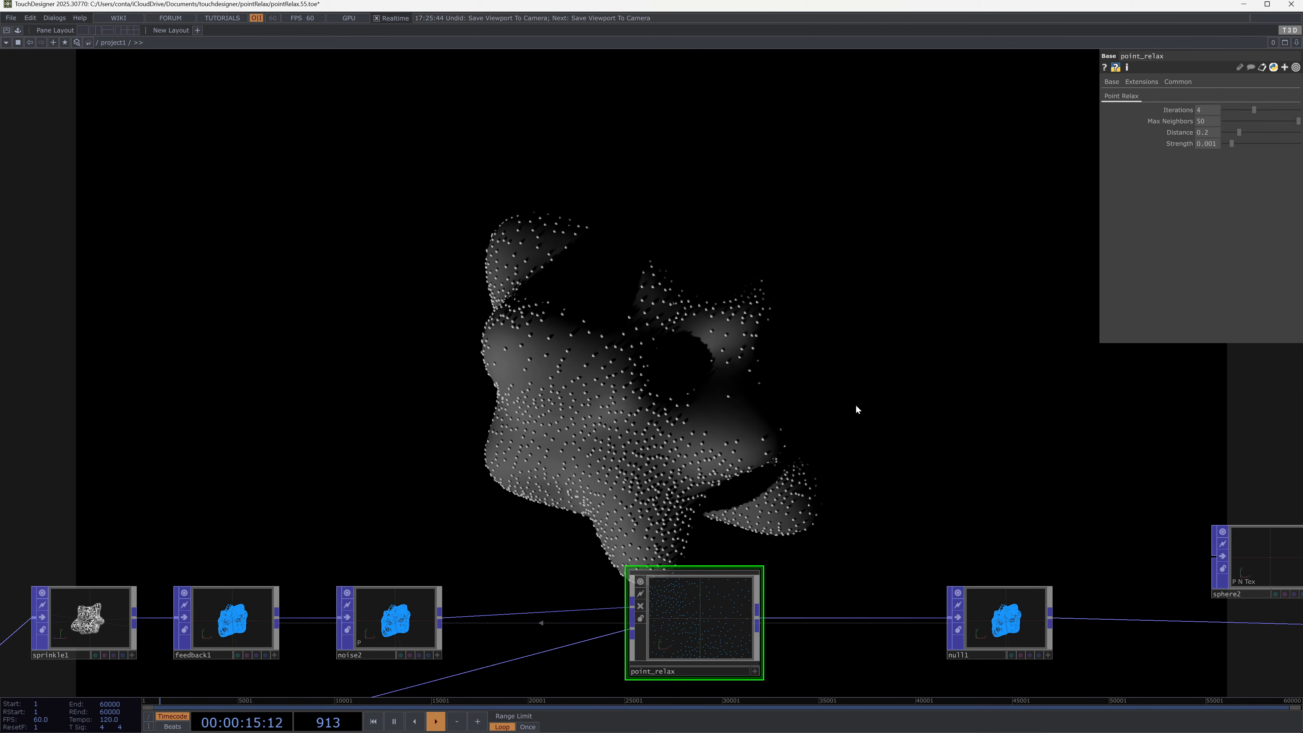
# Step: Check the relaxed points on the surface full screen and review the whole network
pyautogui.press('F1')
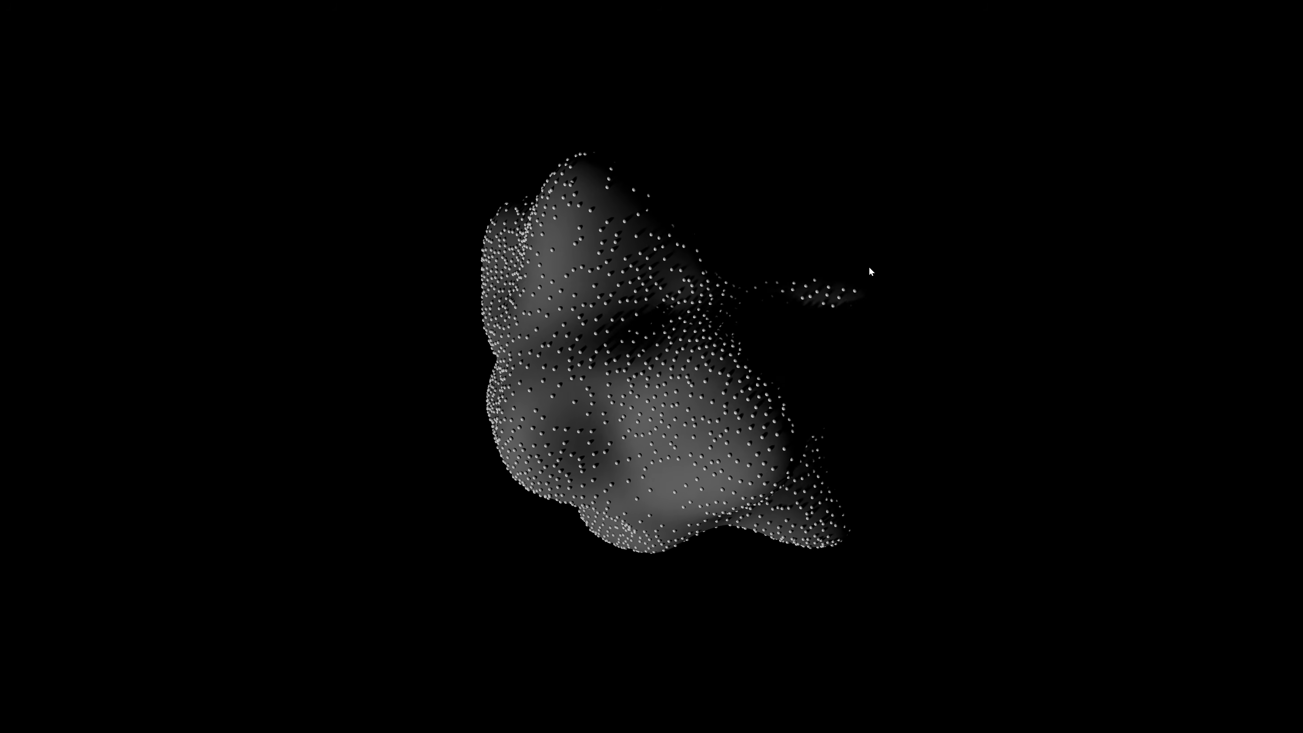
pyautogui.press('Escape')
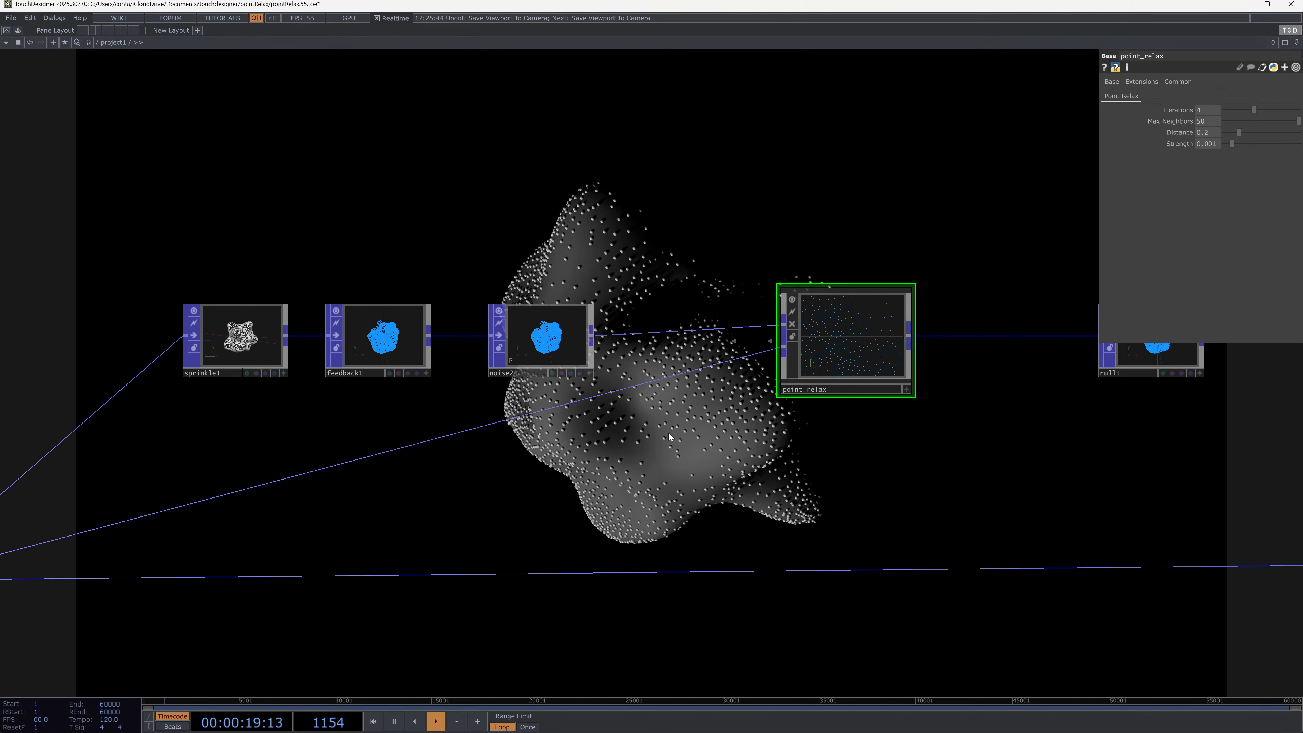
pyautogui.scroll(-4, 682, 421)
pyautogui.moveTo(685, 424); pyautogui.dragTo(620, 393)
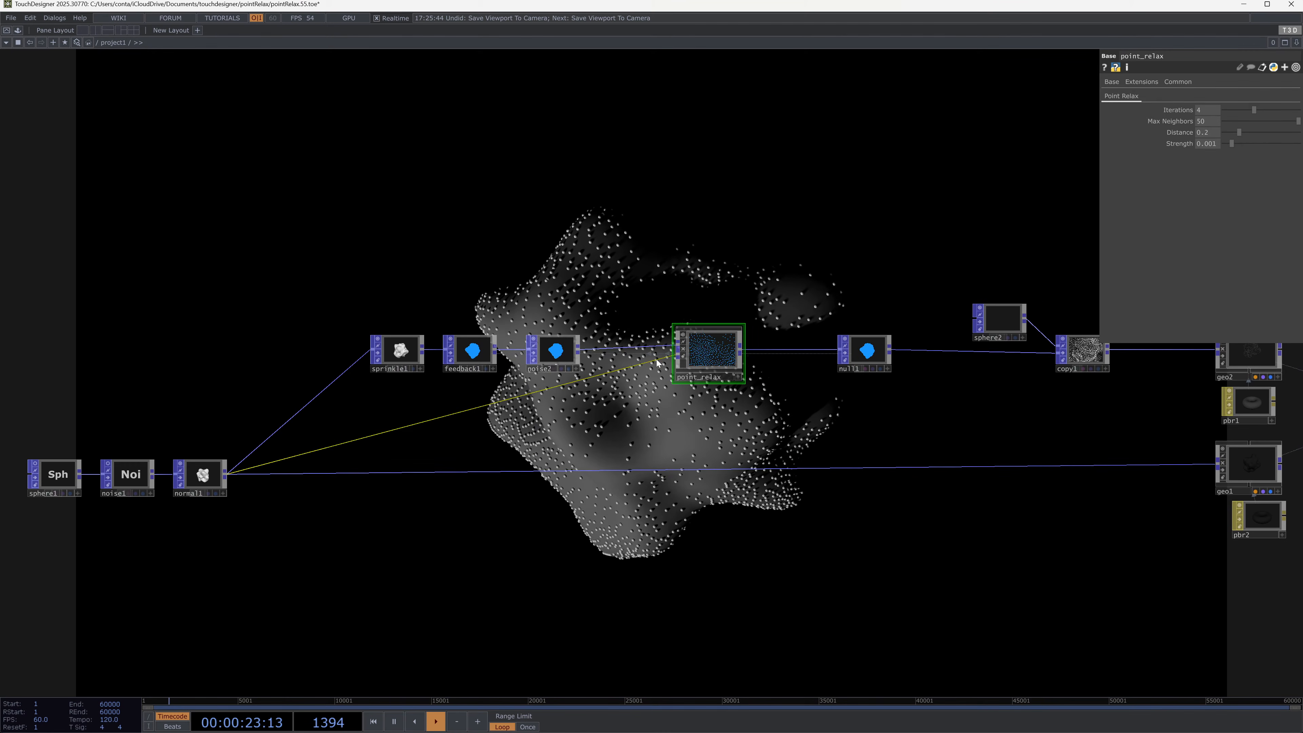
# Step: Try hiding geo1 from the render and disconnecting normal1 from point_relax, and view the unconstrained points full screen
pyautogui.click(1249, 463)
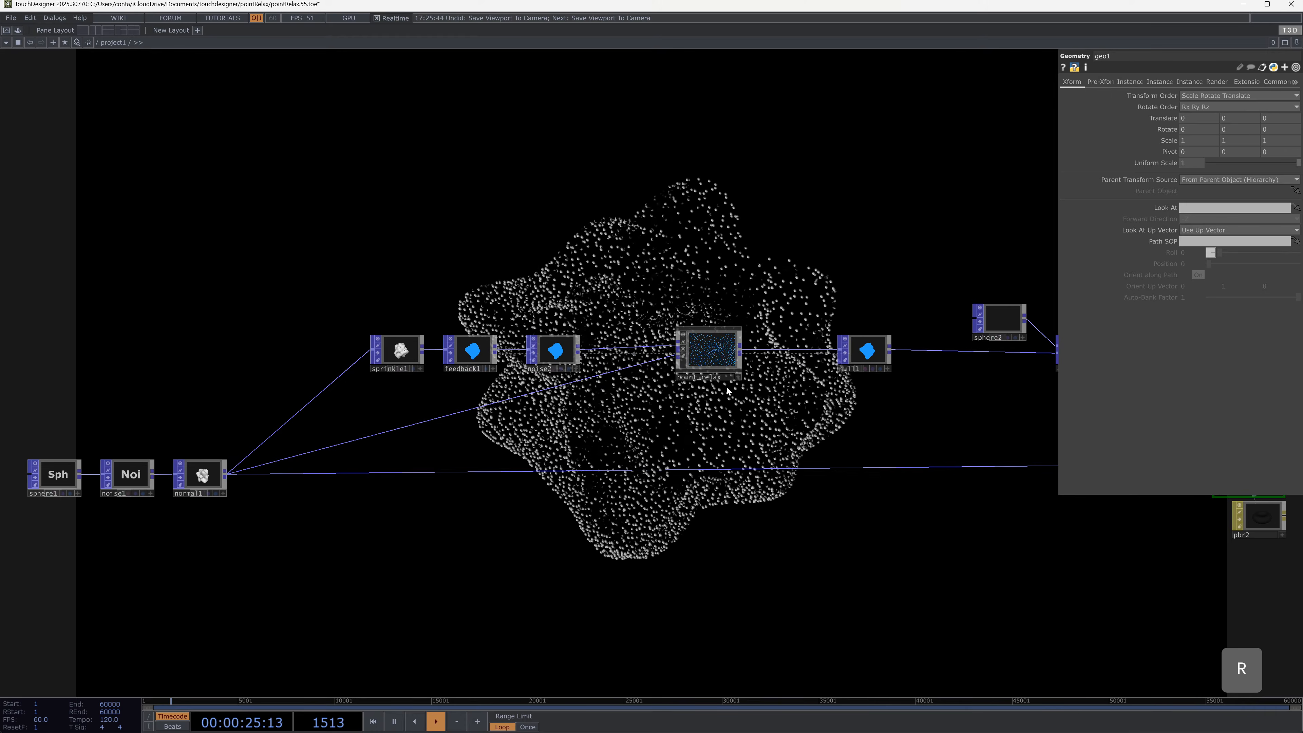
pyautogui.rightClick(630, 372)
pyautogui.click(606, 376)
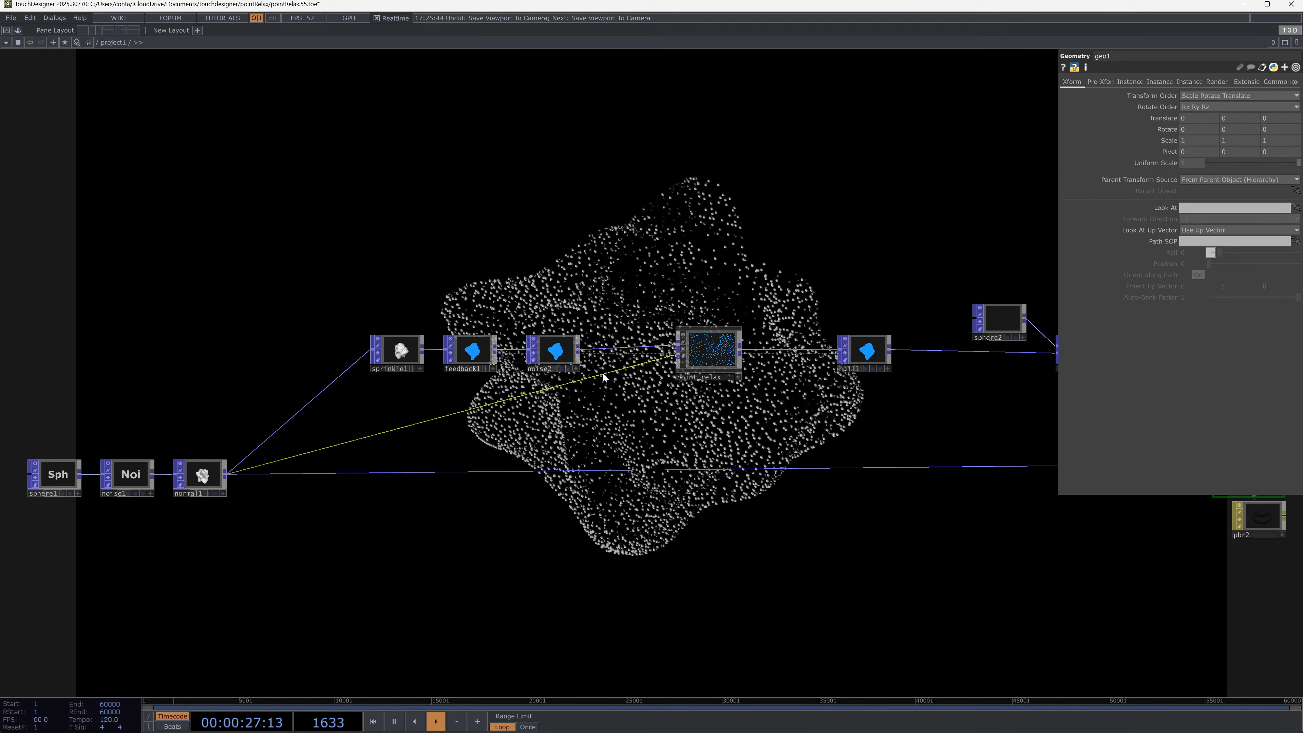
pyautogui.rightClick(605, 374)
pyautogui.click(631, 402)
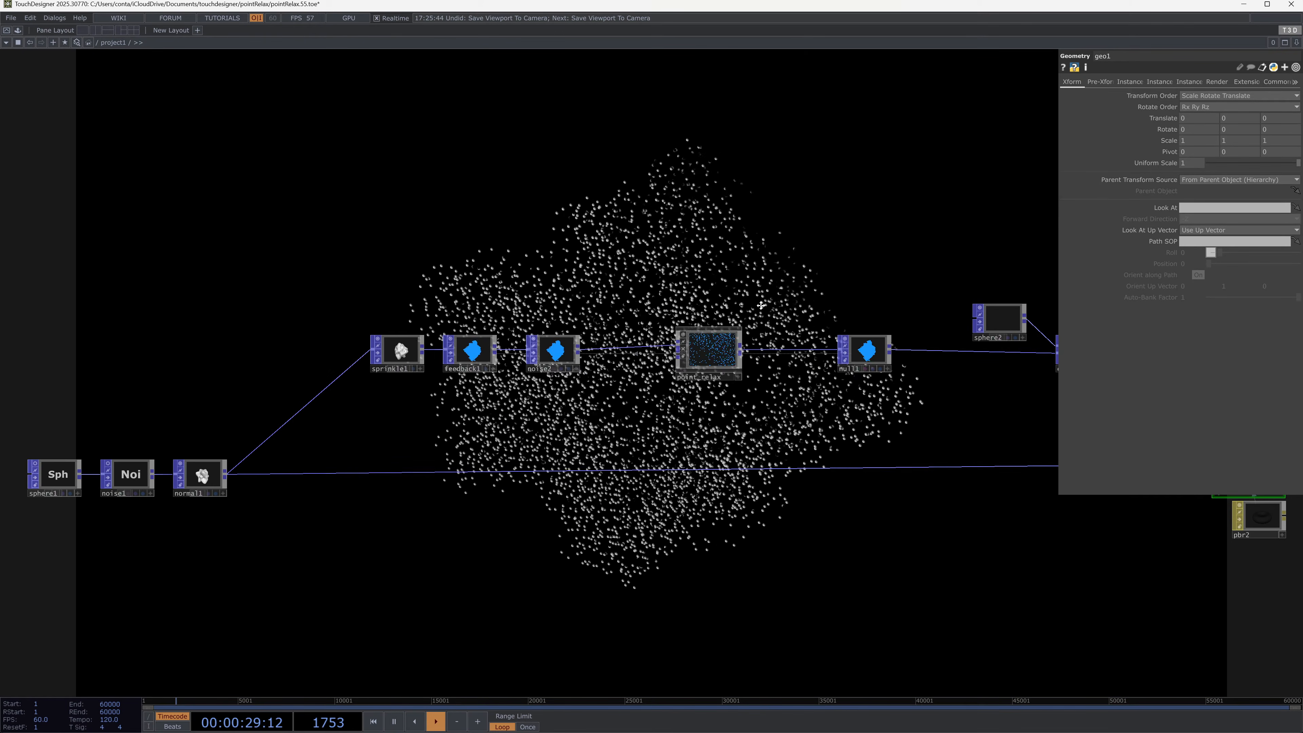
pyautogui.moveTo(780, 236); pyautogui.dragTo(763, 318)
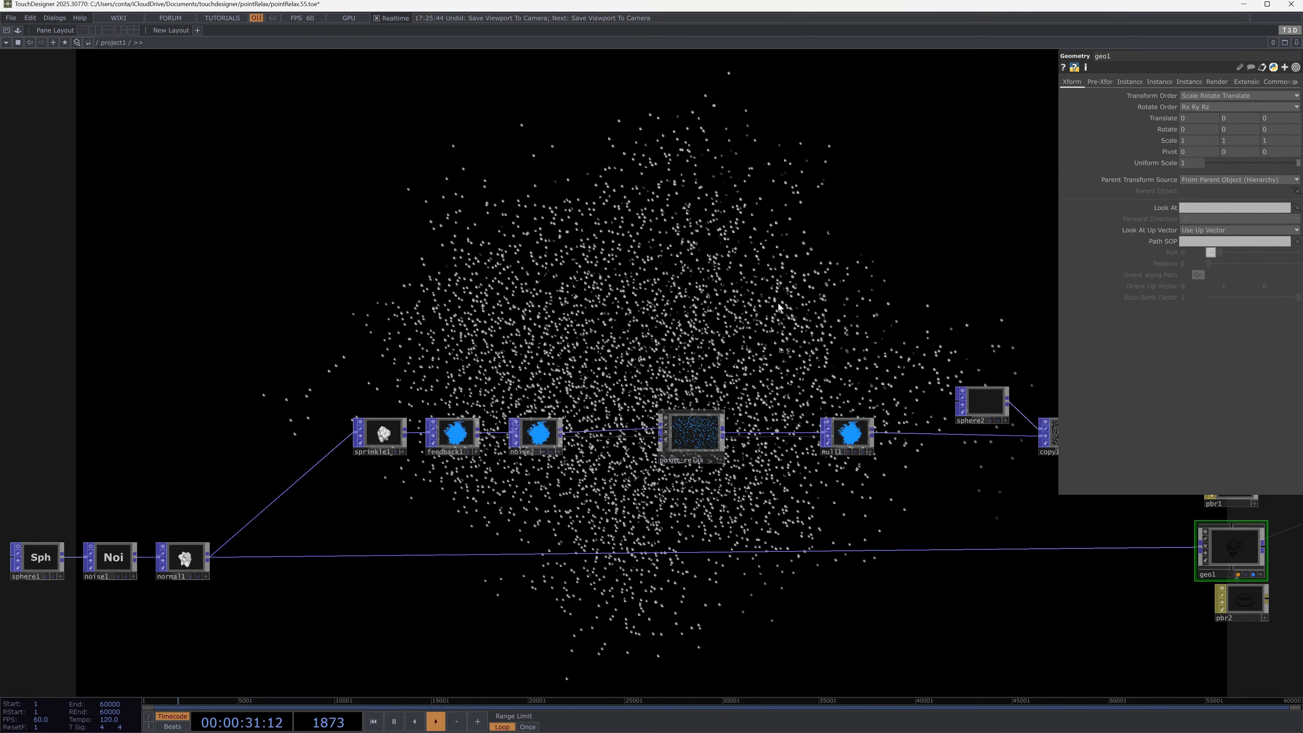
pyautogui.press('F1')
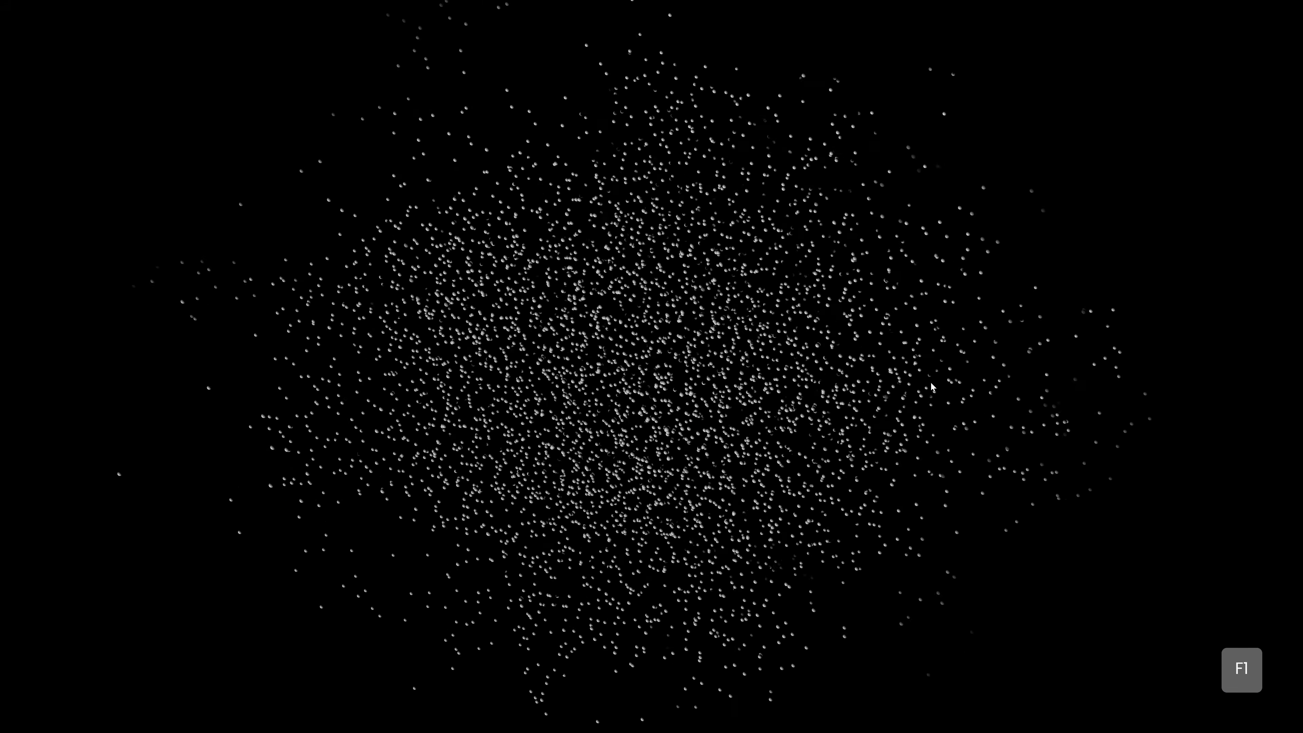
pyautogui.press('Escape')
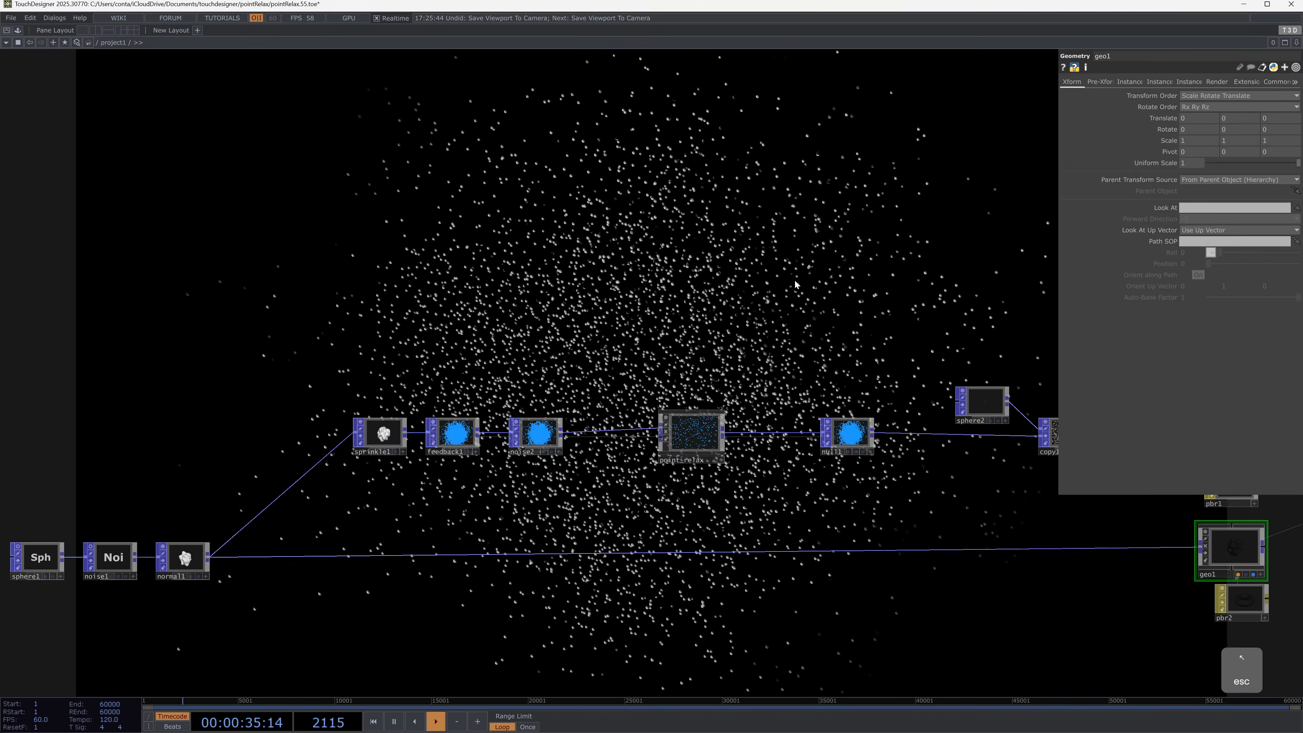
# Step: Reconnect normal1 to point_relax's surface input and turn geo1's rendering back on
pyautogui.moveTo(208, 556)
pyautogui.mouseDown()
pyautogui.moveTo(662, 447)
pyautogui.moveTo(701, 459)
pyautogui.mouseUp()
pyautogui.press('r')
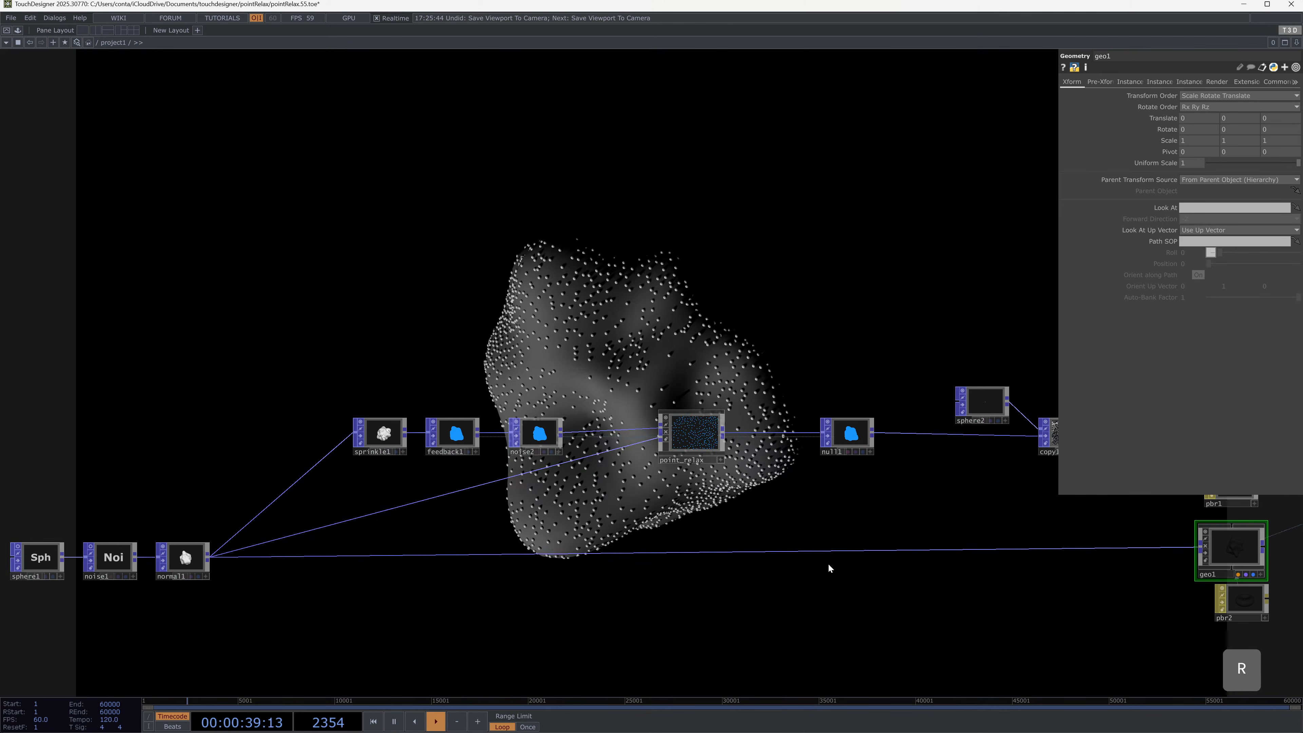
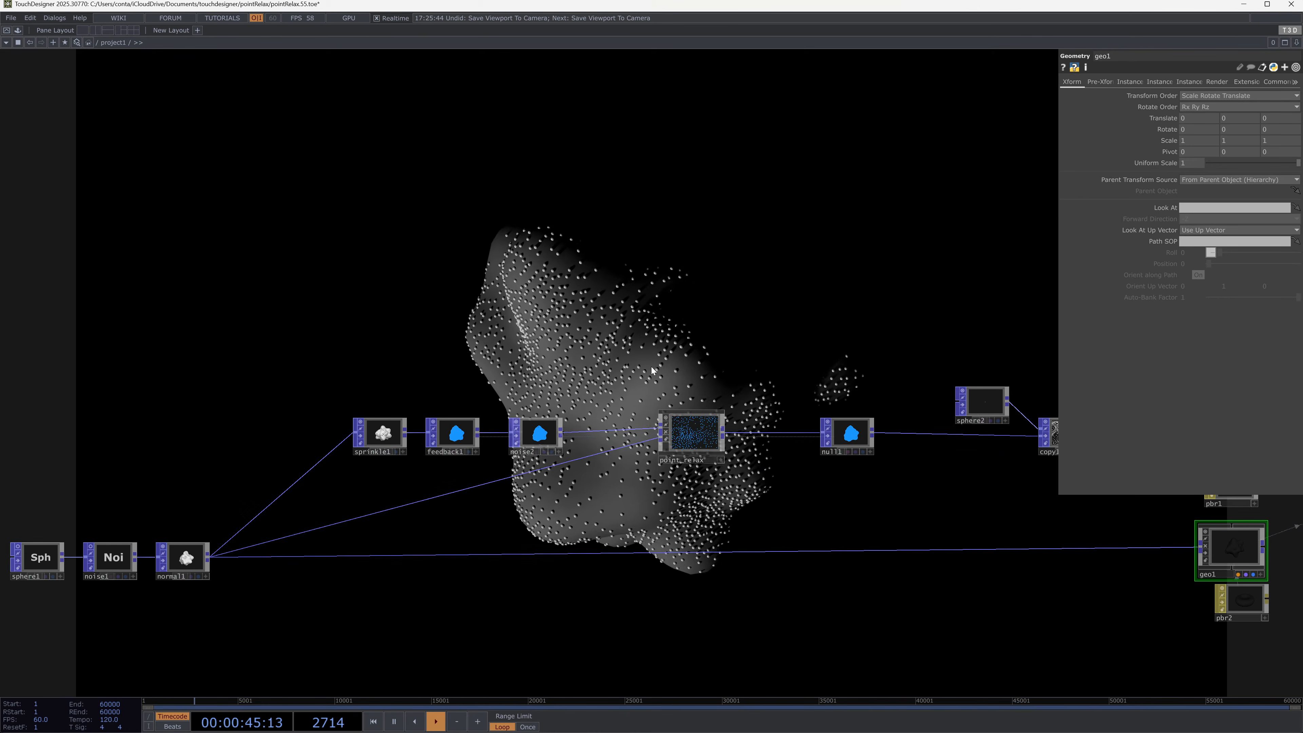
# Step: Copy the closest_point base from relax1 inside point_relax and return to the project1 network
pyautogui.doubleClick(695, 435)
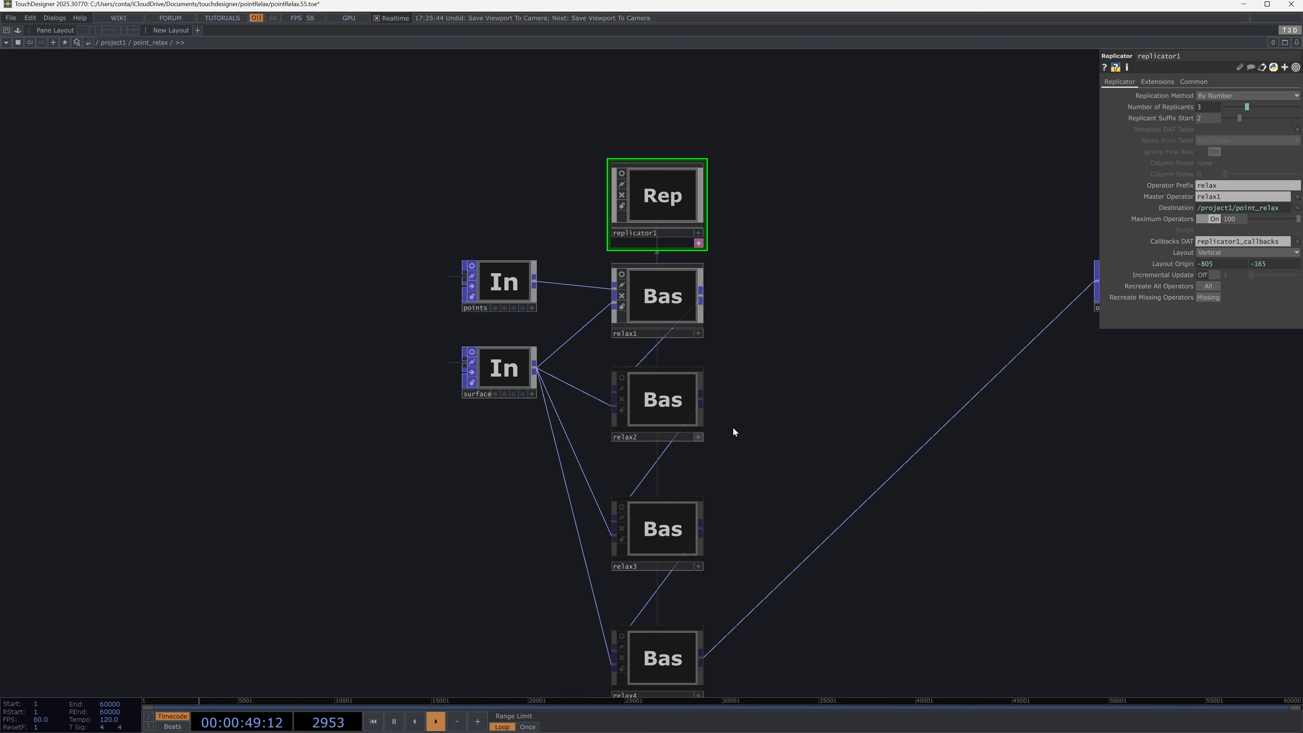
pyautogui.doubleClick(644, 312)
pyautogui.scroll(-2, 778, 384)
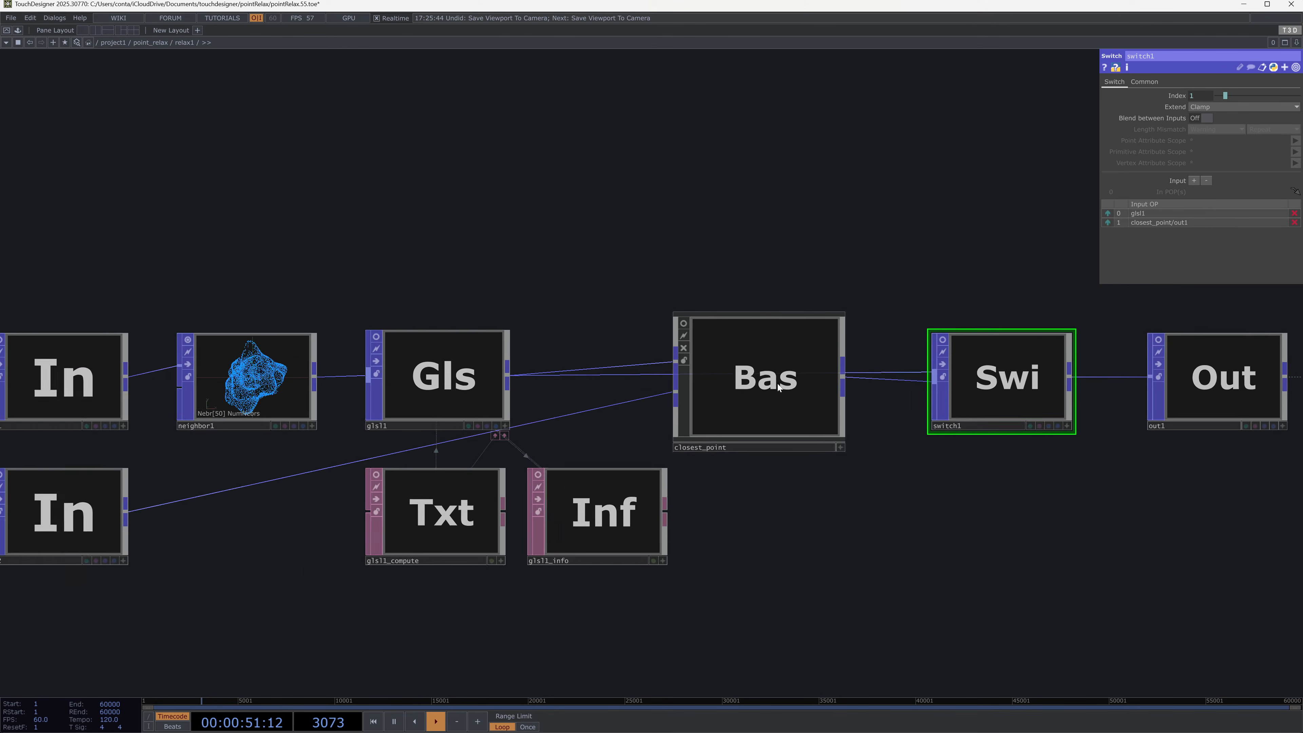
pyautogui.click(778, 384)
pyautogui.hotkey('ctrl', 'c')
pyautogui.press('u')
pyautogui.press('u')
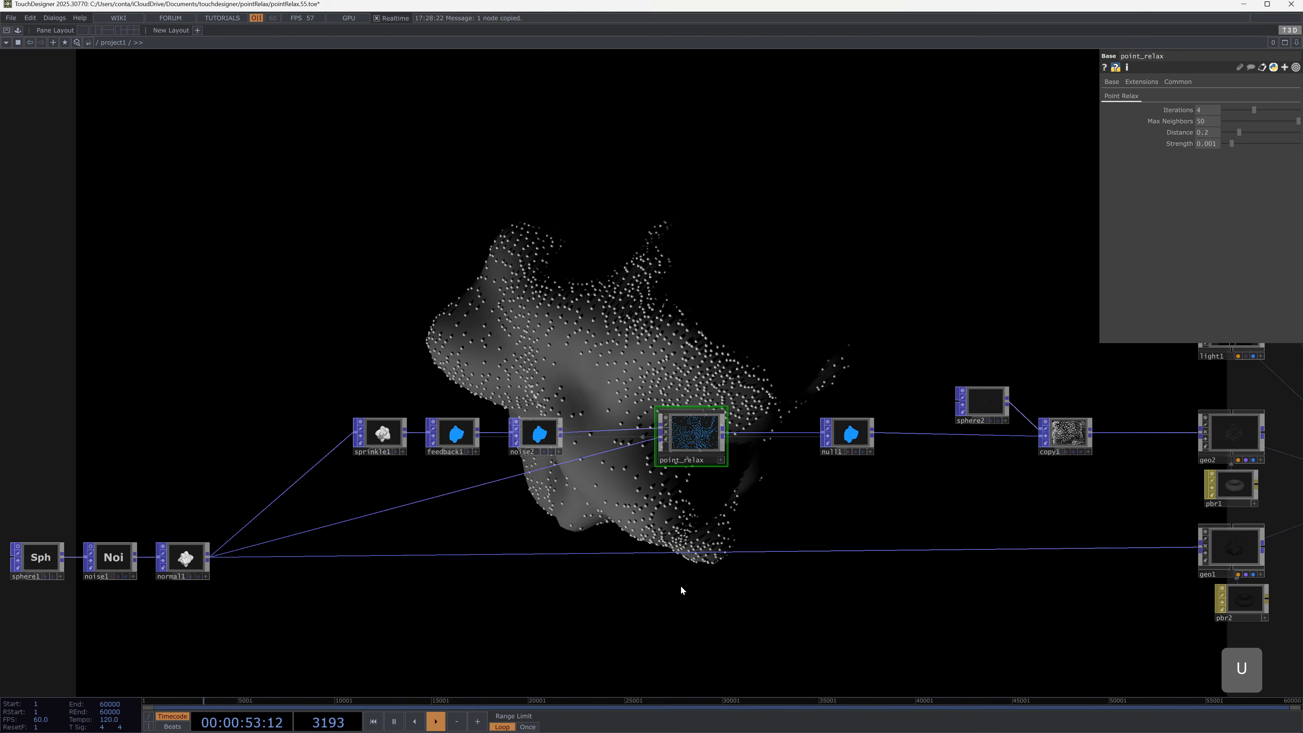
# Step: Paste closest_point into project1 and place it in an empty area of the network
pyautogui.hotkey('ctrl', 'v')
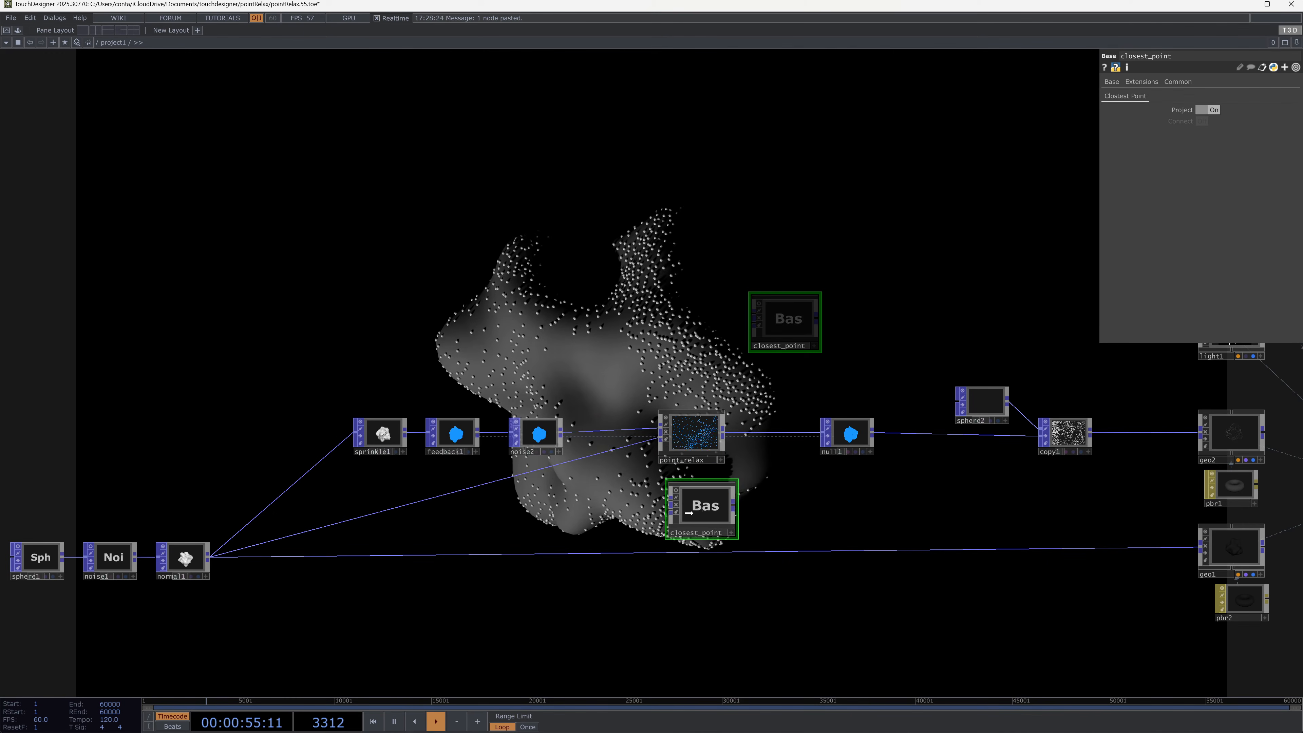
pyautogui.click(690, 523)
pyautogui.scroll(3, 690, 522)
pyautogui.moveTo(677, 525); pyautogui.dragTo(738, 495)
pyautogui.moveTo(796, 416); pyautogui.dragTo(838, 210)
pyautogui.moveTo(613, 238); pyautogui.dragTo(660, 327)
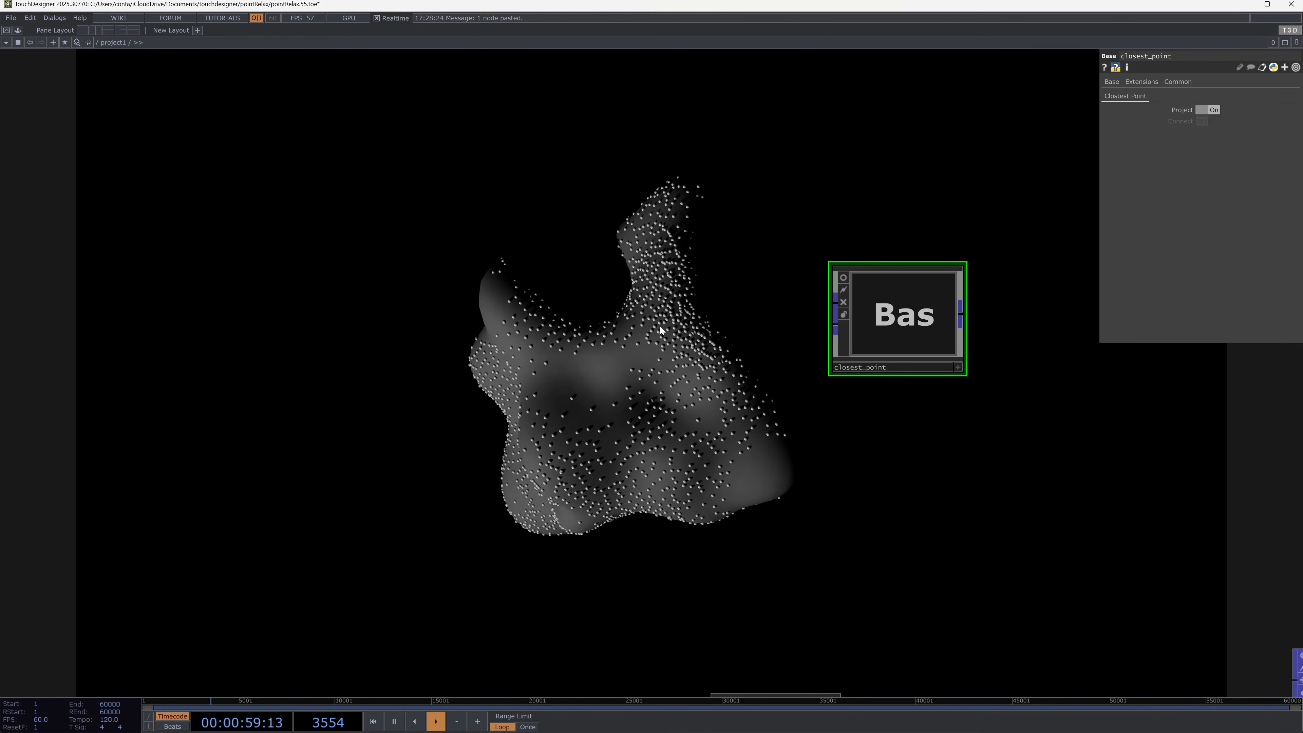
# Step: Add a Point Generator POP beside closest_point, set its shape to Circle, and inspect the disc in its viewer
pyautogui.press('Tab')
pyautogui.write('po')
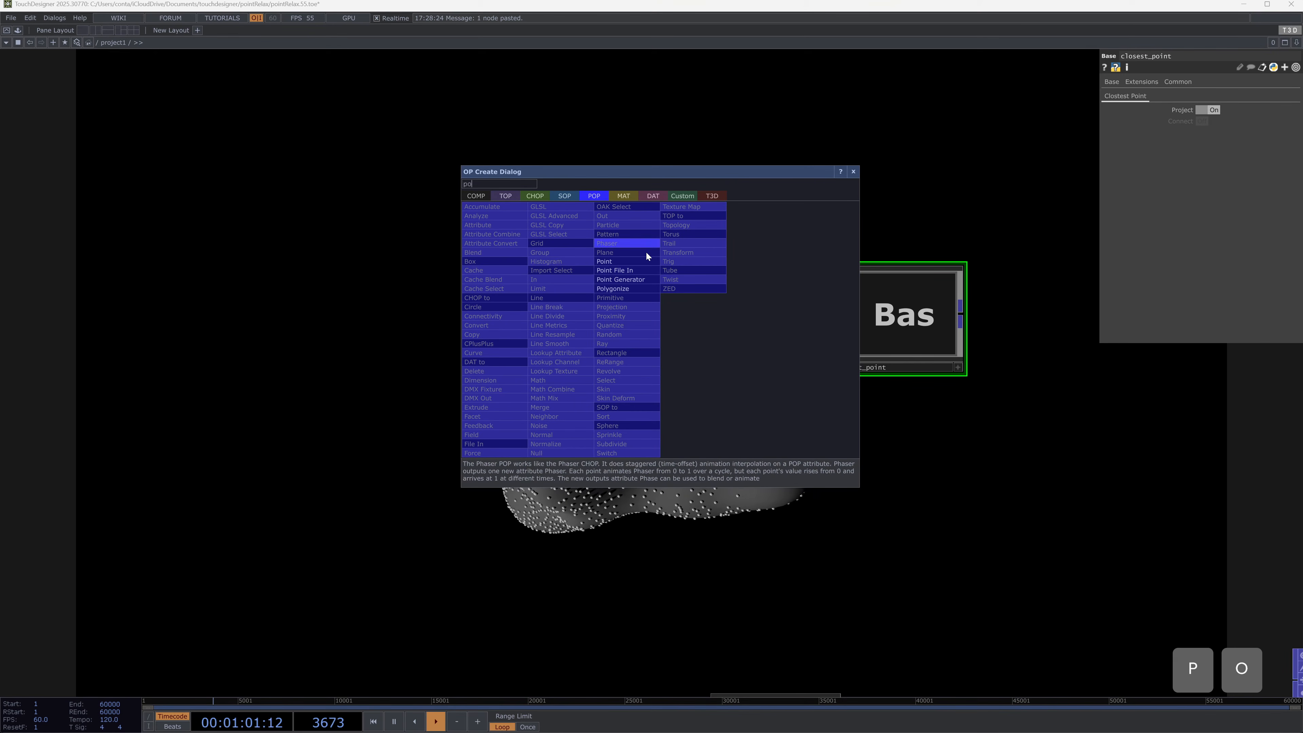
pyautogui.click(620, 279)
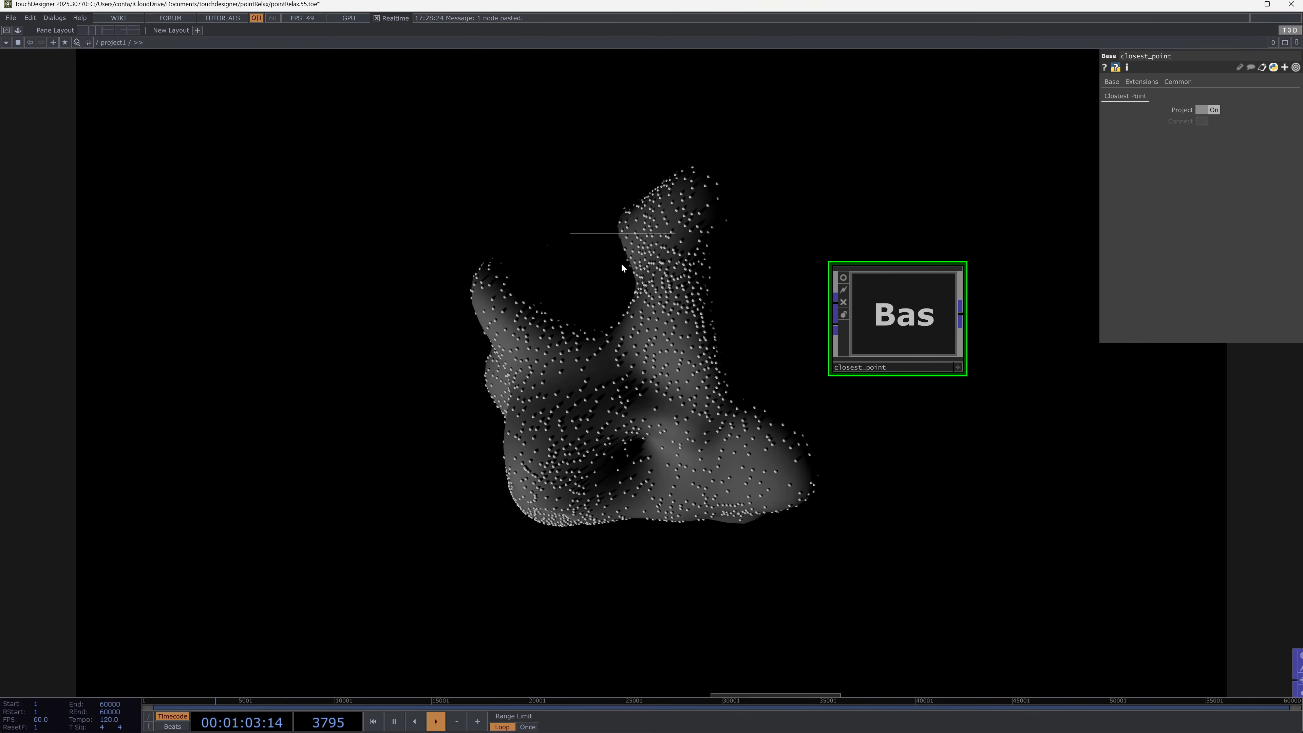
pyautogui.click(620, 262)
pyautogui.click(1215, 95)
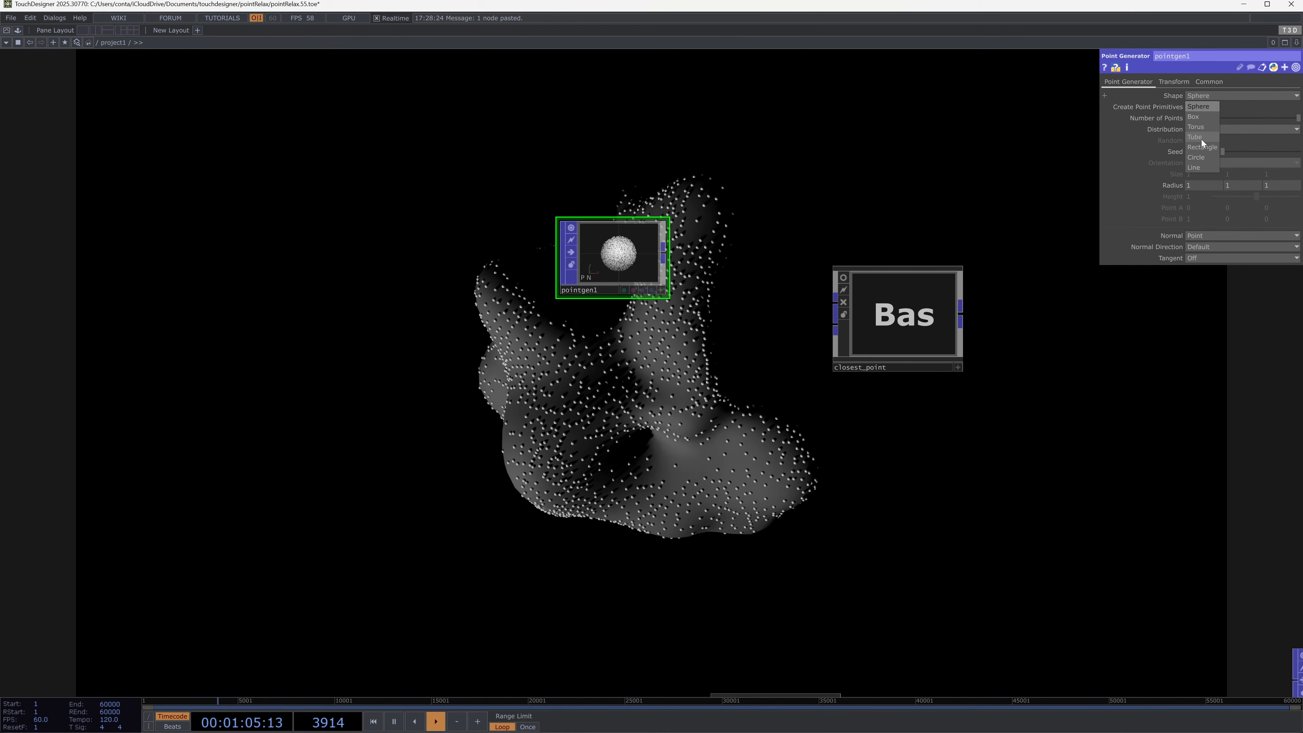
pyautogui.click(1206, 159)
pyautogui.scroll(3, 689, 242)
pyautogui.scroll(1, 690, 242)
pyautogui.press('a')
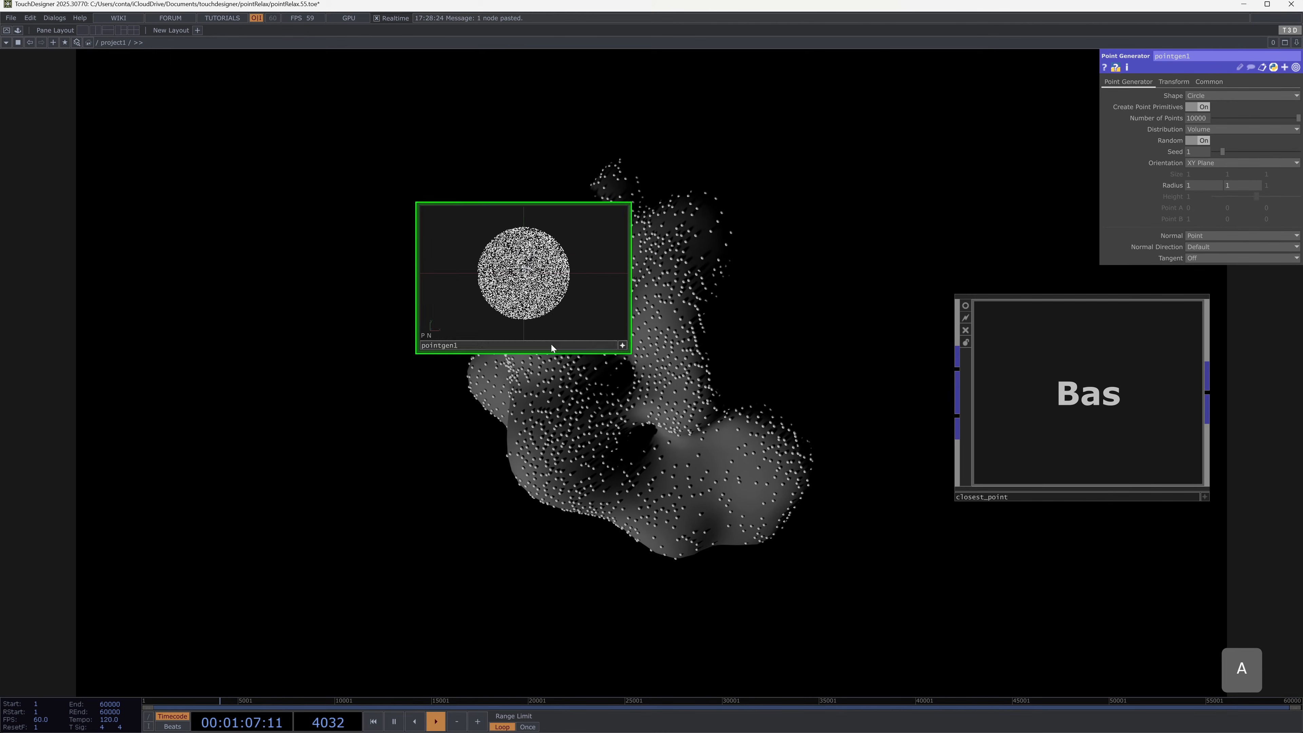
pyautogui.moveTo(545, 303); pyautogui.dragTo(388, 264)
pyautogui.press('a')
# Step: Add a Torus POP below the point generator
pyautogui.press('Tab')
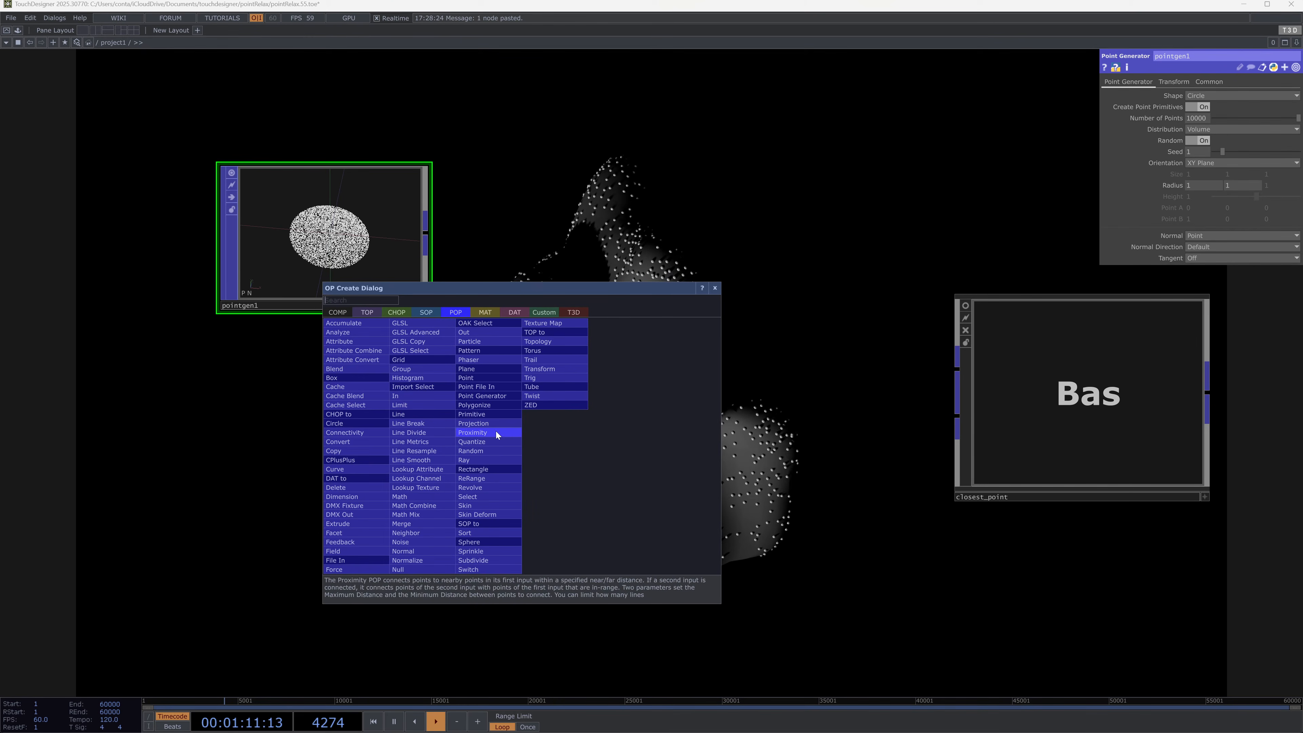
pyautogui.write('to')
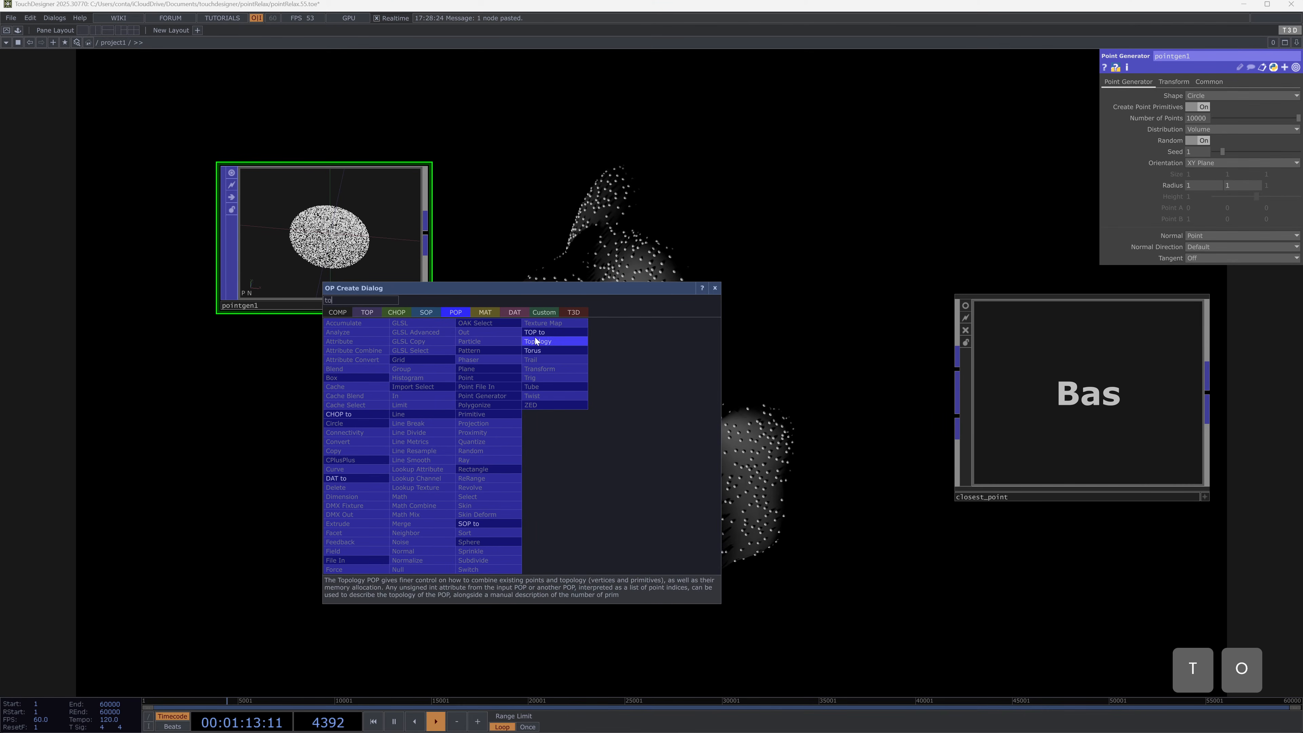
pyautogui.click(536, 350)
pyautogui.click(490, 501)
# Step: Arrange the nodes and connect pointgen1 to closest_point's first input and torus1 to its second
pyautogui.moveTo(994, 381); pyautogui.dragTo(955, 342)
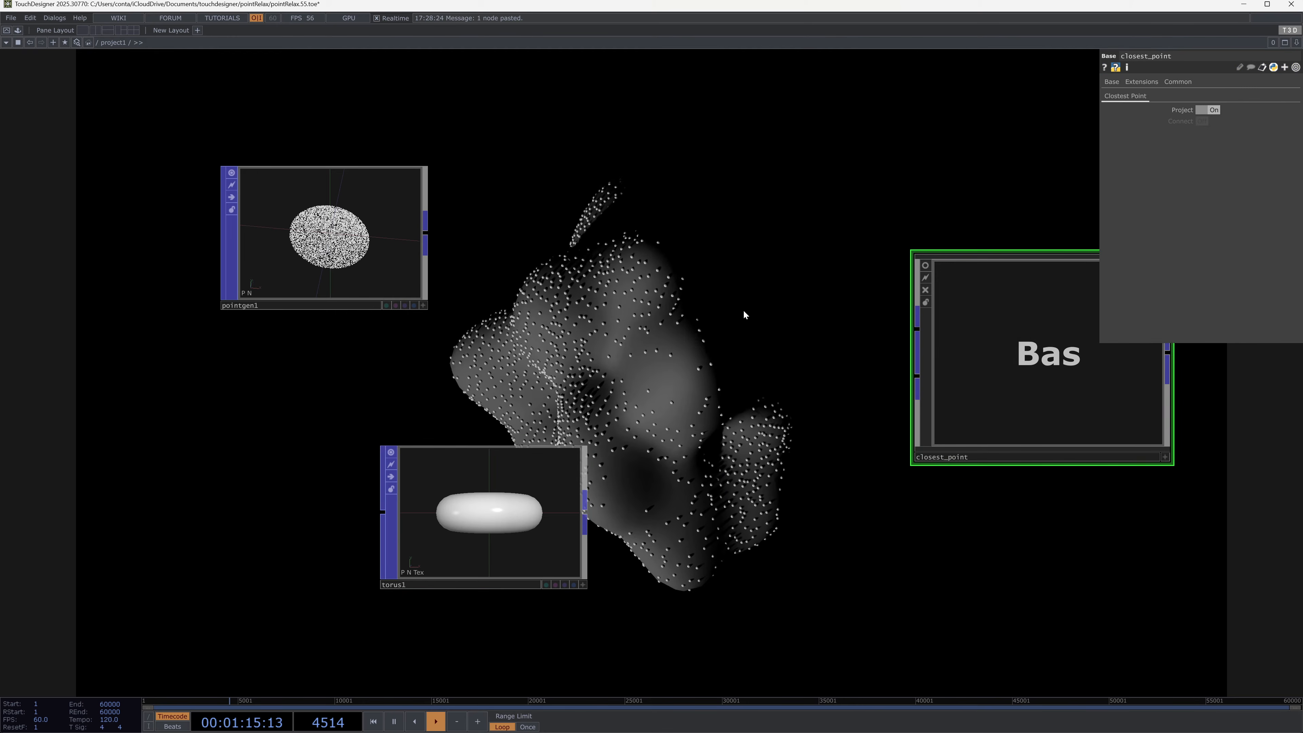
pyautogui.moveTo(418, 228); pyautogui.dragTo(500, 267)
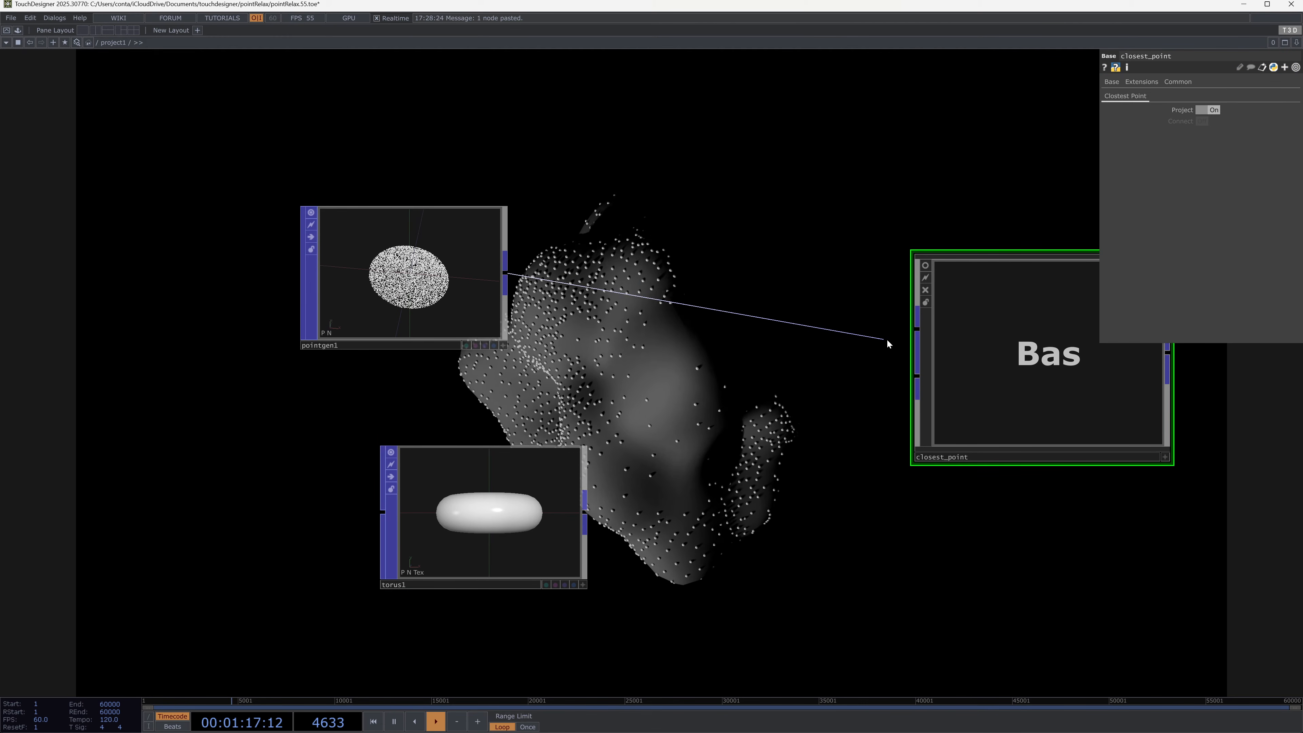
pyautogui.moveTo(554, 532); pyautogui.dragTo(434, 531)
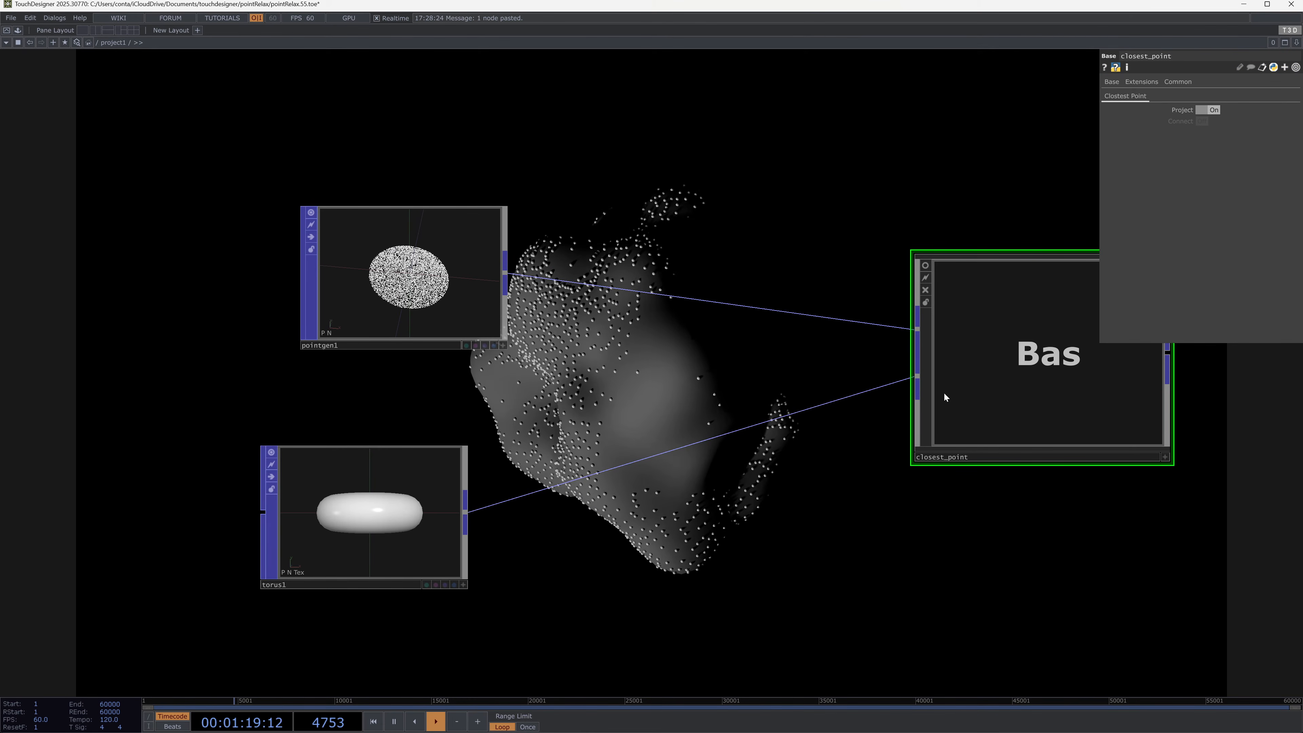
# Step: Move closest_point closer to its sources, activate its viewer, and inspect the projected points
pyautogui.moveTo(954, 378); pyautogui.dragTo(834, 379)
pyautogui.press('a')
pyautogui.click(483, 281)
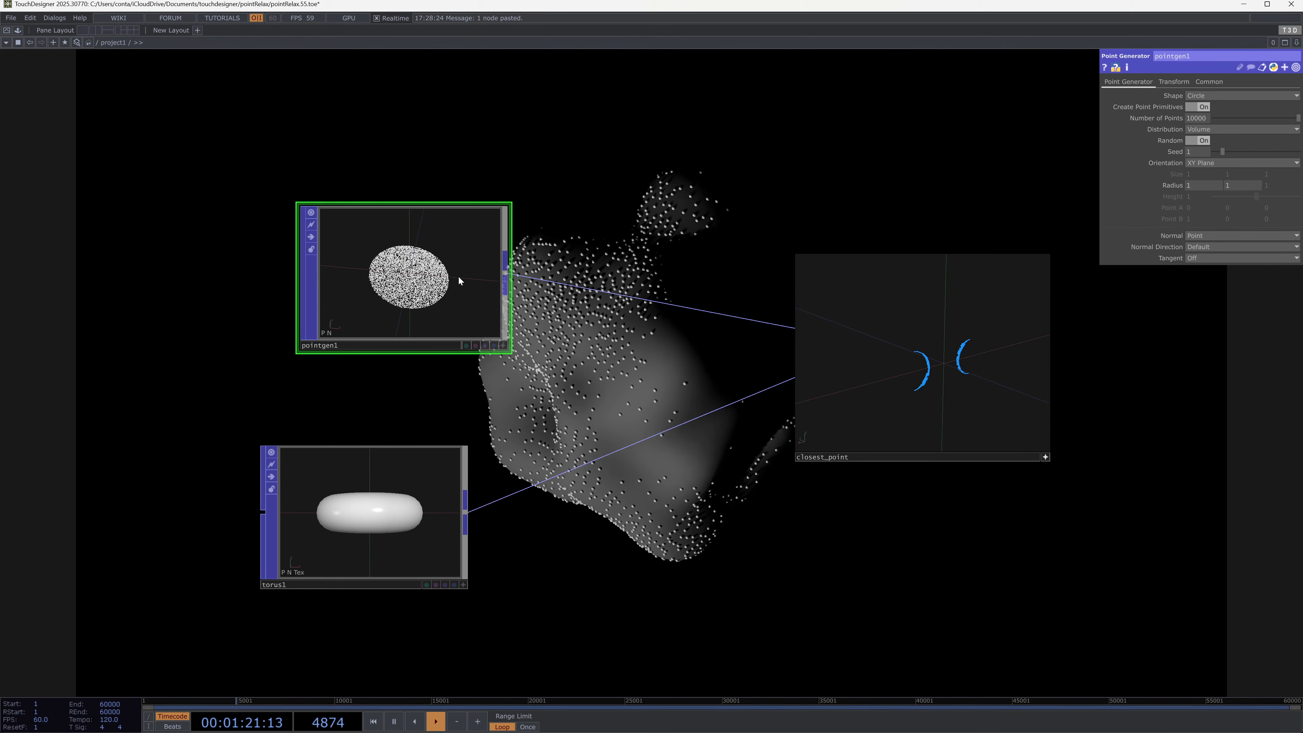
pyautogui.moveTo(937, 385); pyautogui.dragTo(956, 381)
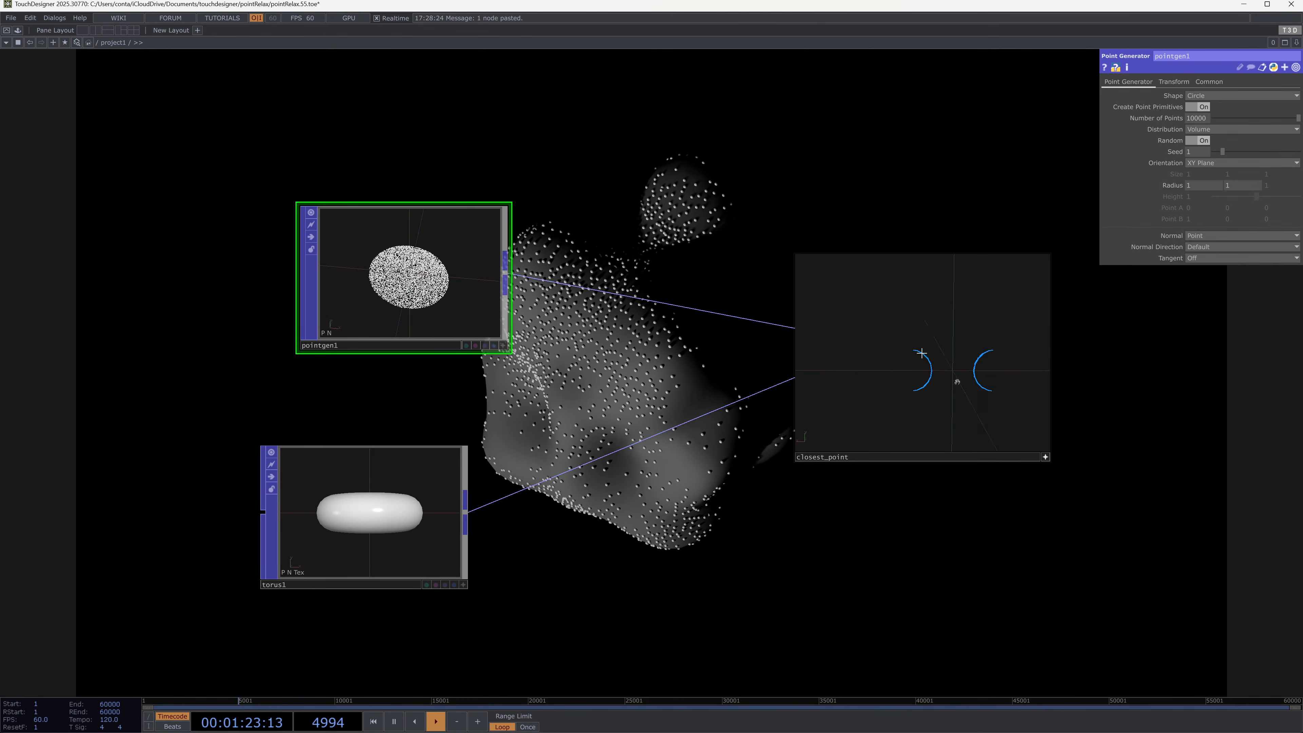
# Step: Align torus1 under pointgen1 and set pointgen1's orientation to ZX Plane
pyautogui.click(418, 543)
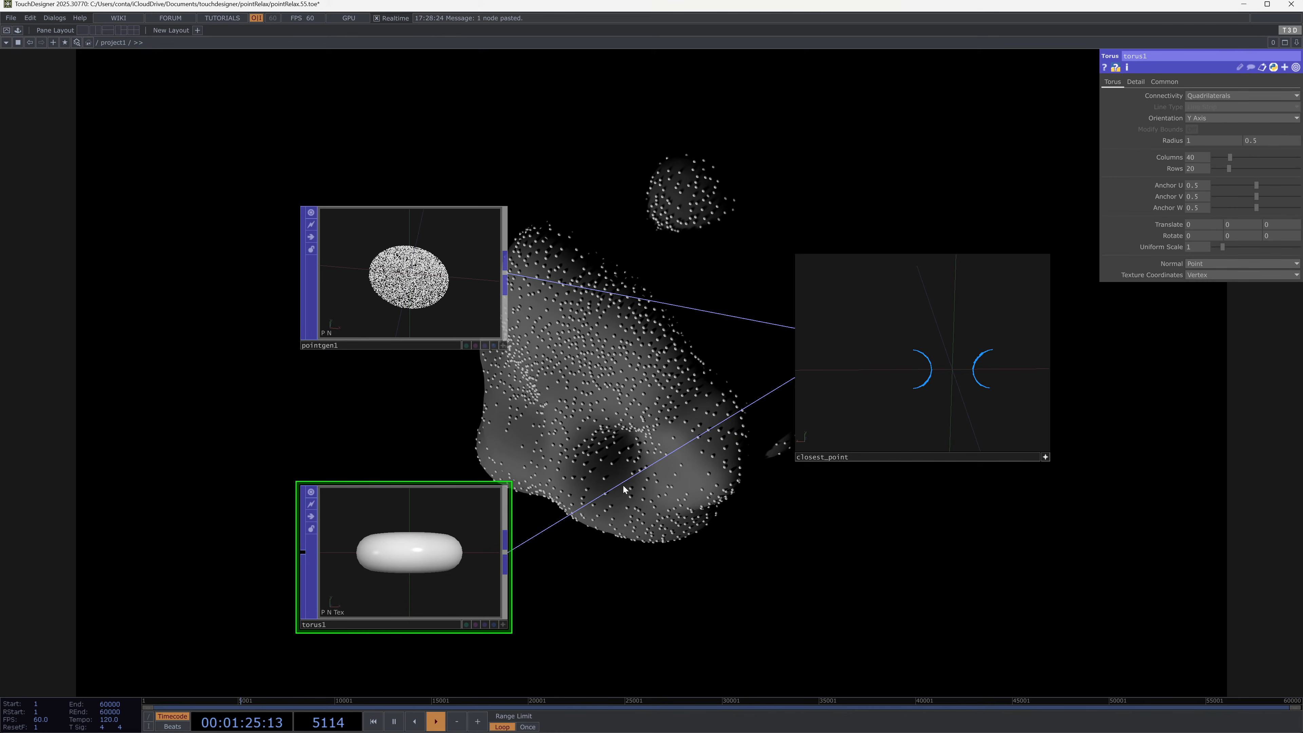
pyautogui.click(446, 277)
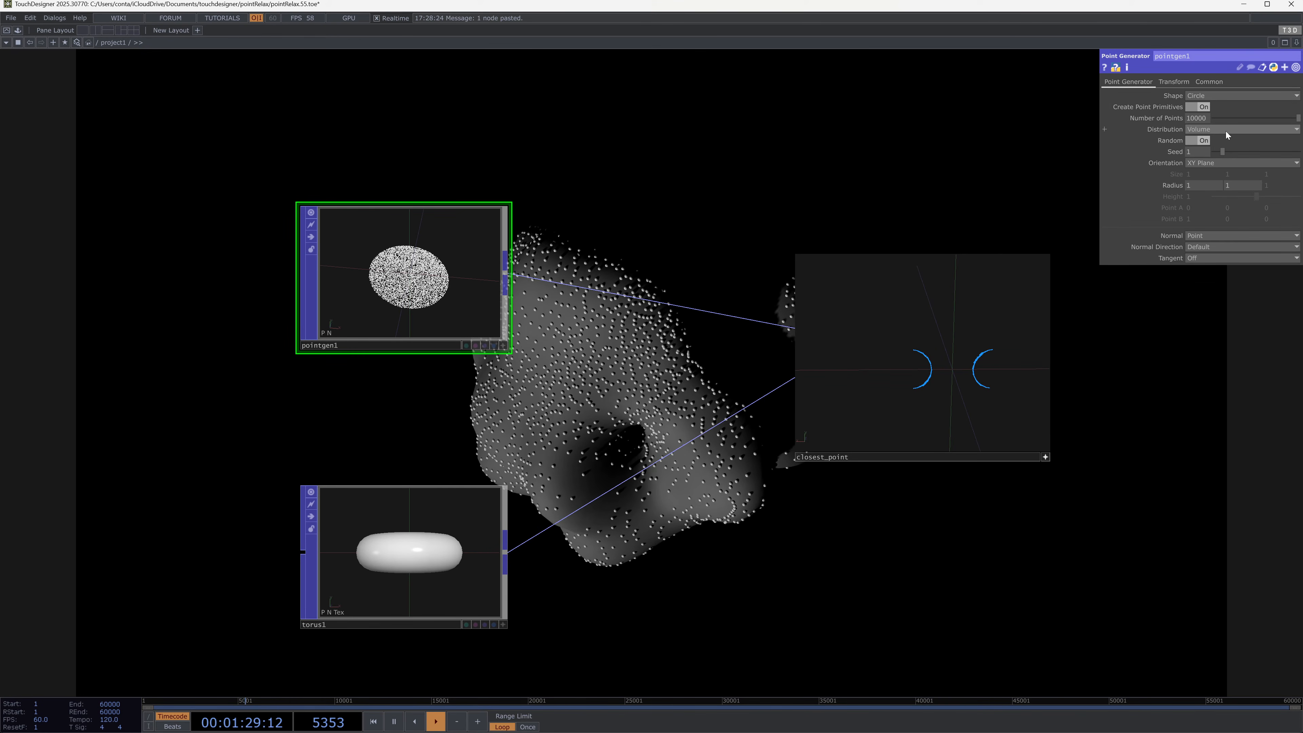
pyautogui.click(1212, 163)
pyautogui.click(1201, 194)
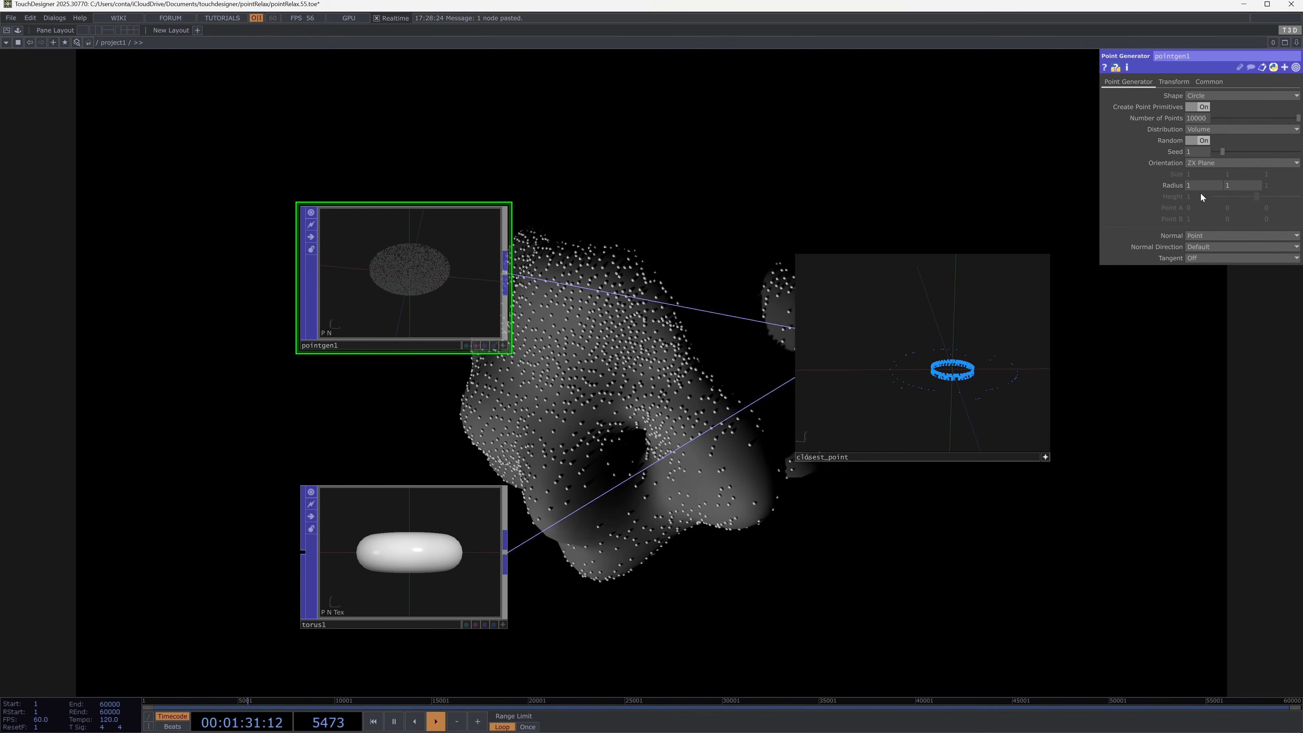
# Step: Turn Project off and Connect on for closest_point, and raise pointgen1's Y translation to 1.2
pyautogui.click(1172, 83)
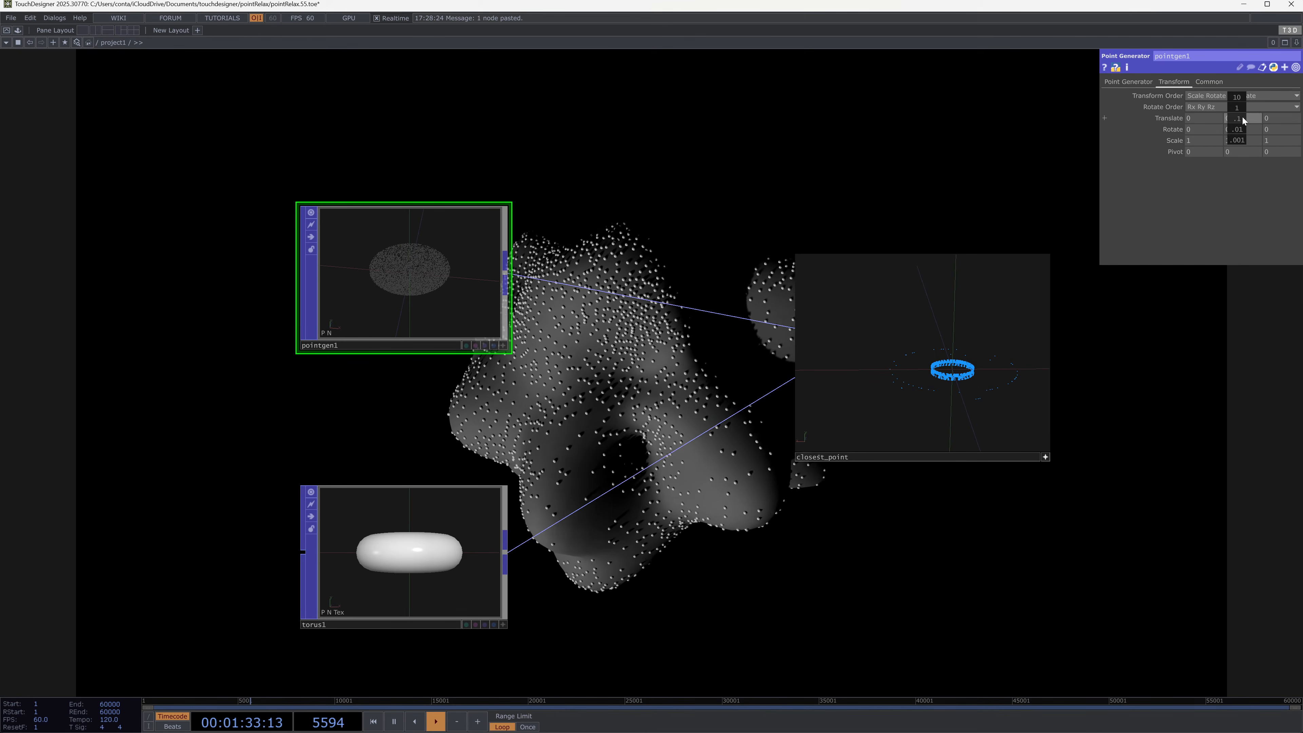
pyautogui.click(963, 276)
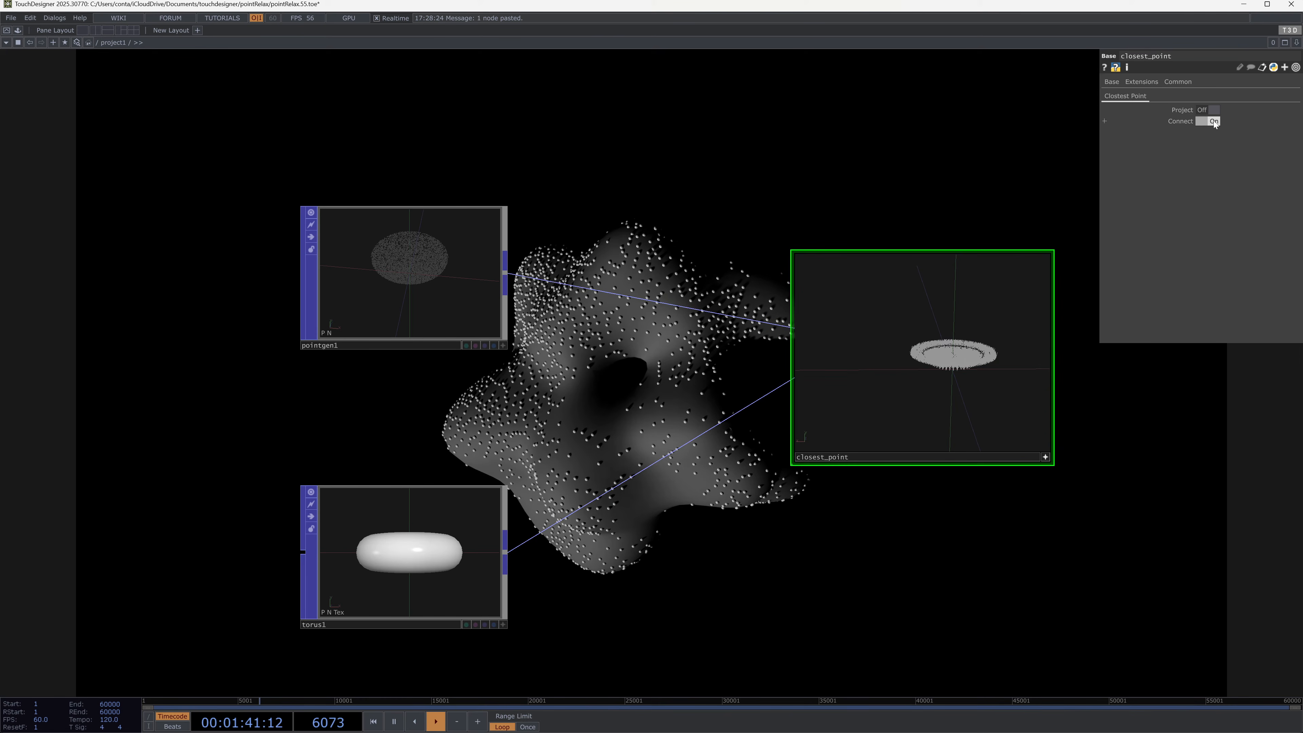
pyautogui.click(494, 312)
pyautogui.moveTo(1247, 121); pyautogui.dragTo(1259, 105, button='middle')
pyautogui.scroll(4, 1045, 406)
pyautogui.moveTo(904, 339); pyautogui.dragTo(942, 398)
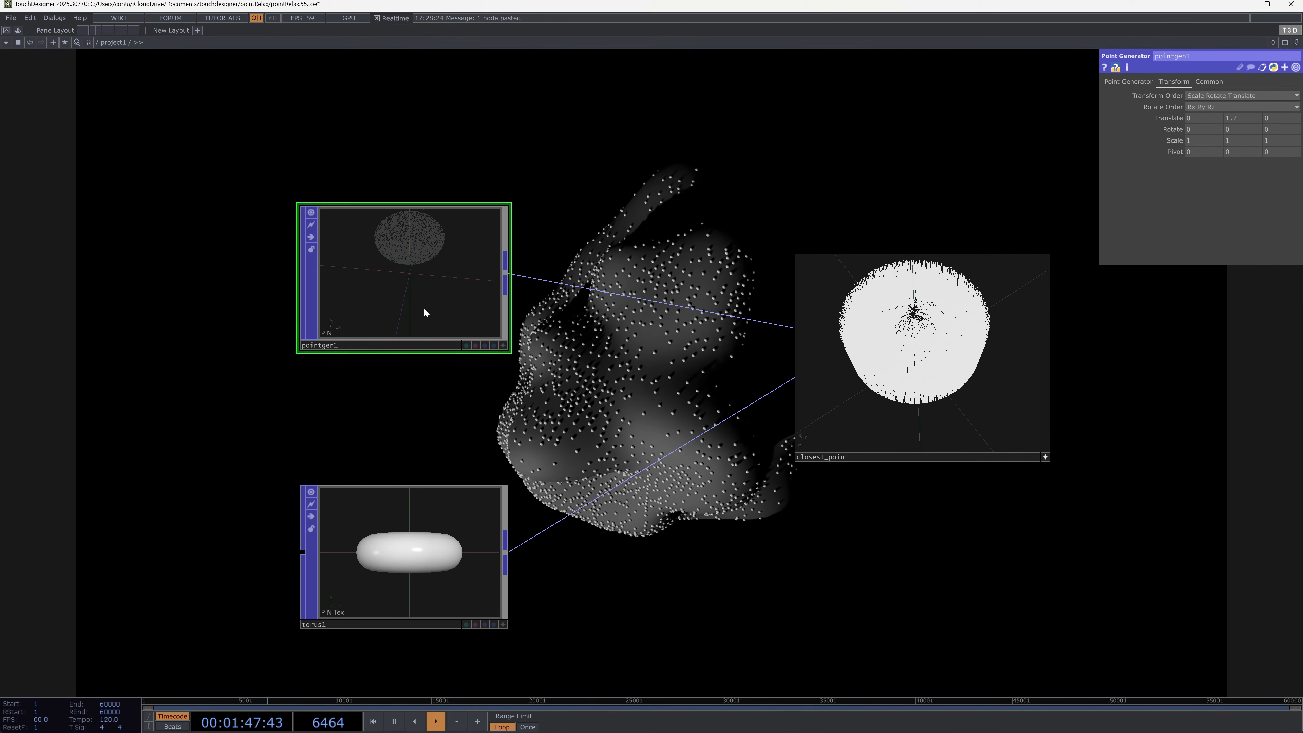
# Step: Set pointgen1's Number of Points to 100 and inspect the connecting lines in closest_point's viewer
pyautogui.click(1124, 82)
pyautogui.press('BackSpace')
pyautogui.press('BackSpace')
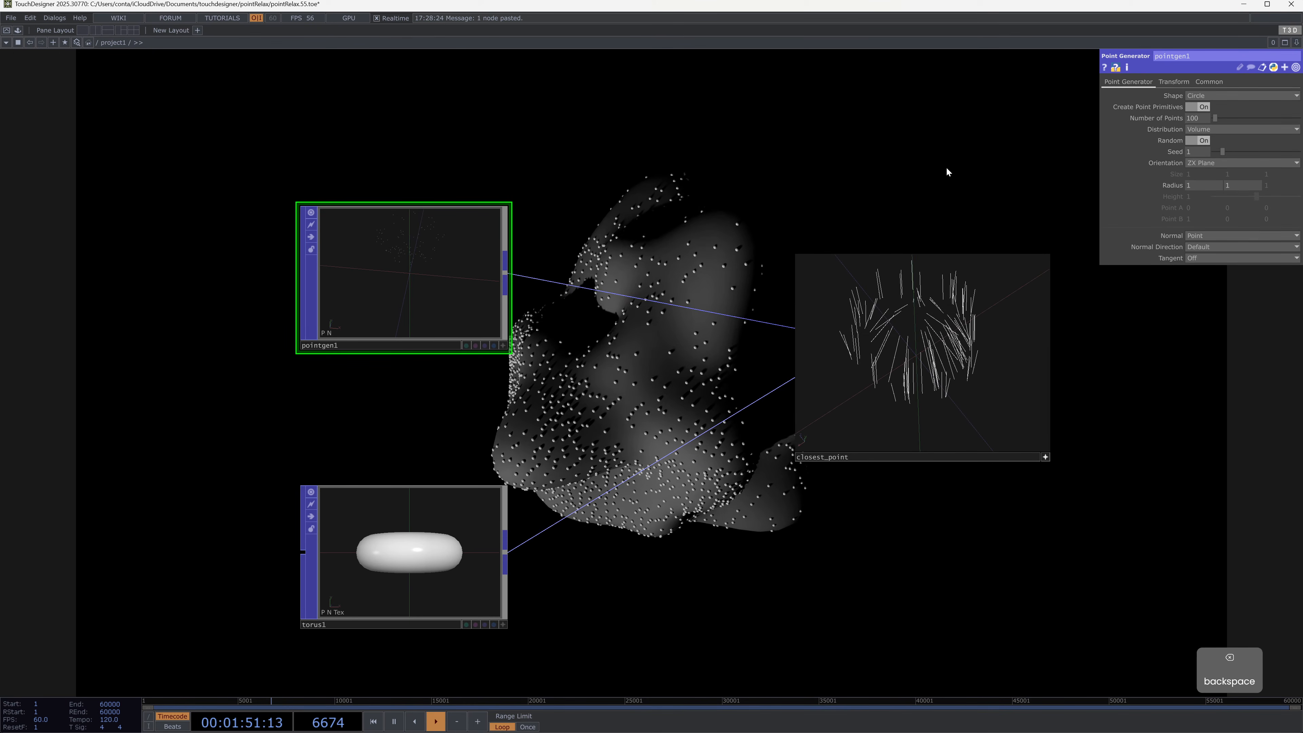
pyautogui.scroll(3, 1109, 315)
pyautogui.moveTo(881, 431); pyautogui.dragTo(832, 392)
pyautogui.moveTo(354, 303); pyautogui.dragTo(422, 295)
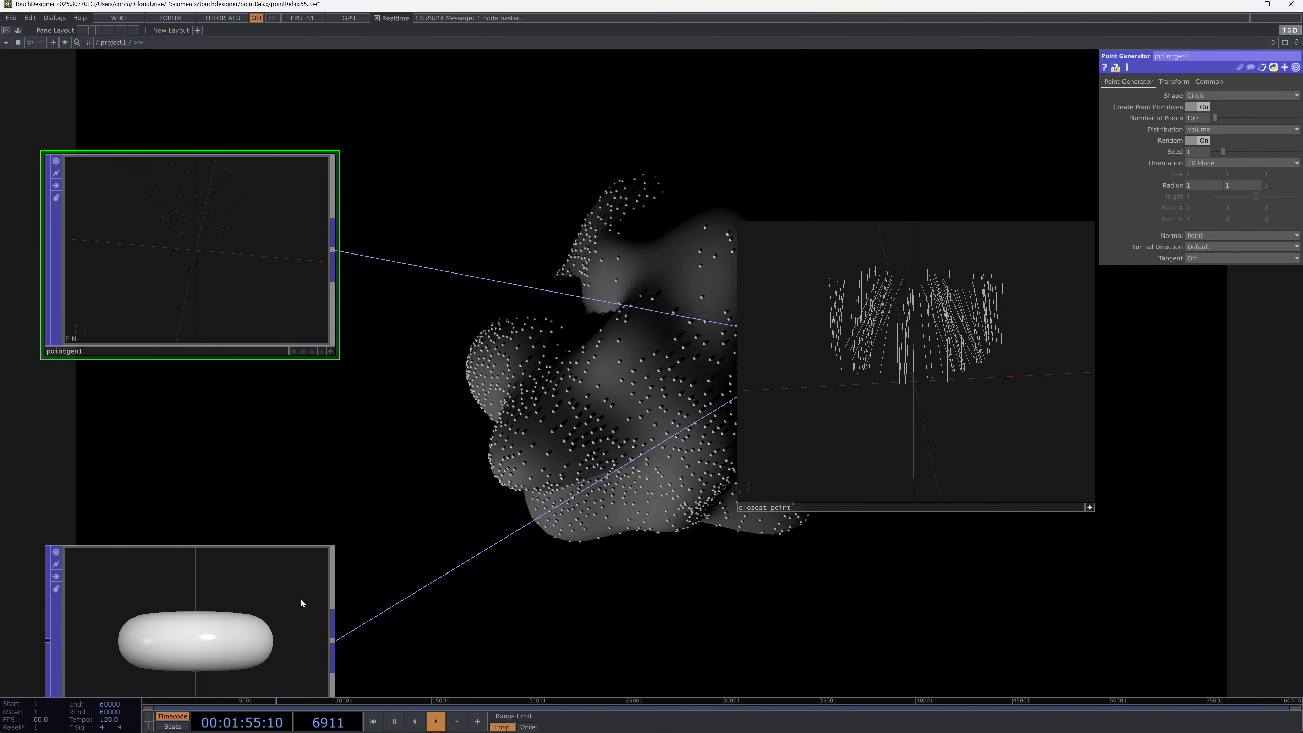
# Step: View torus1 as a wireframe beneath pointgen1 and display the point markers in closest_point's viewer
pyautogui.moveTo(232, 637); pyautogui.dragTo(285, 523)
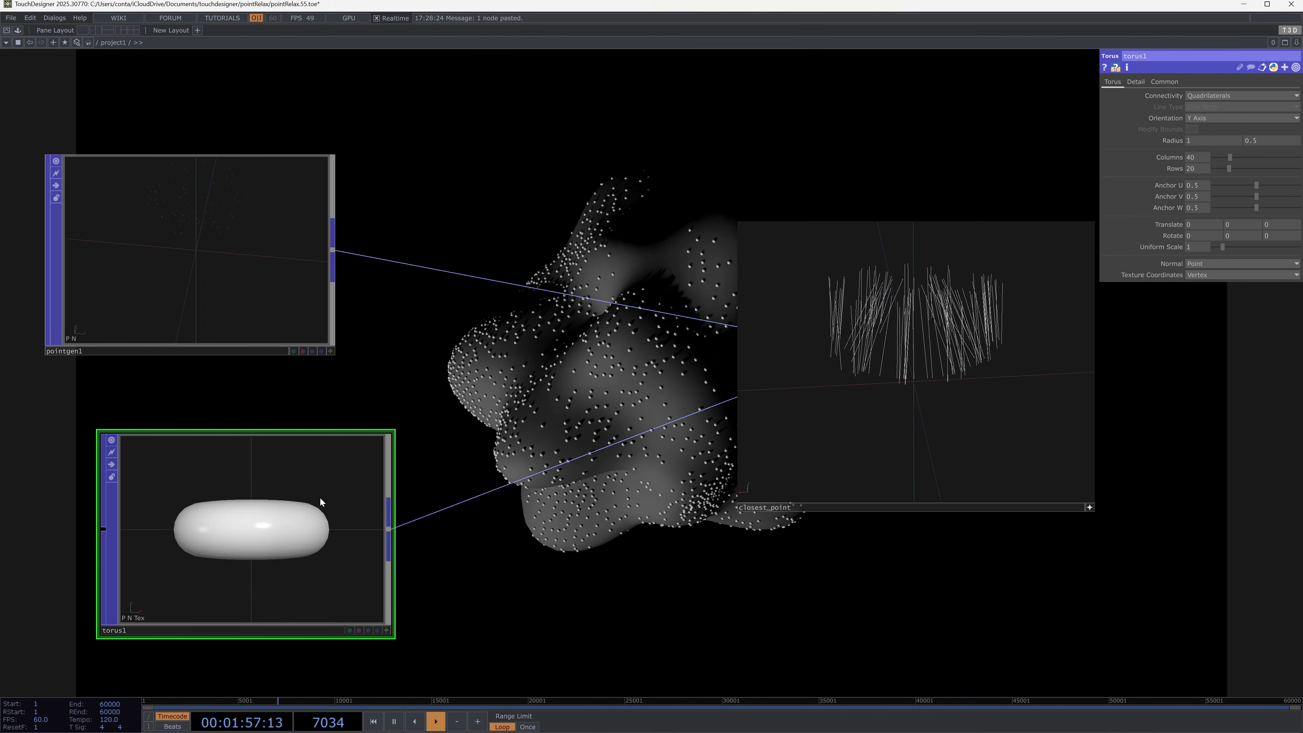
pyautogui.press('a')
pyautogui.press('w')
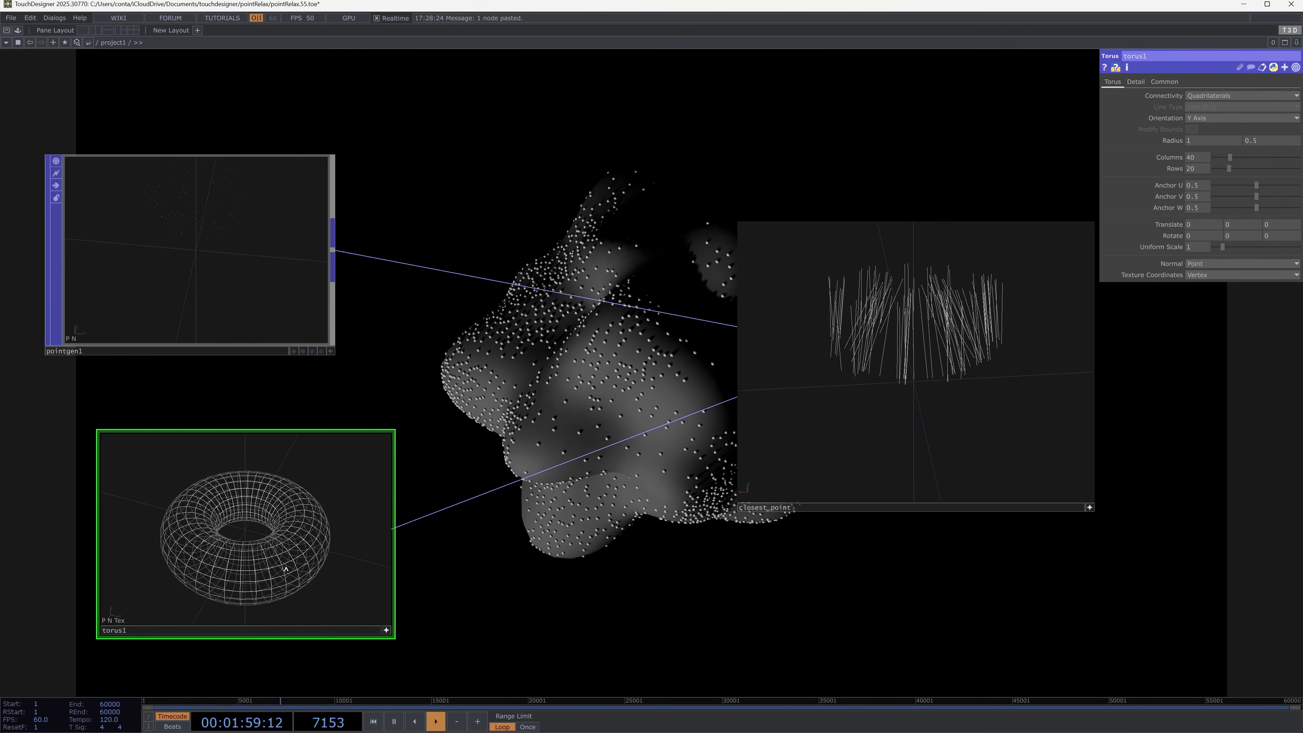
pyautogui.scroll(5, 285, 569)
pyautogui.moveTo(286, 567); pyautogui.dragTo(239, 504)
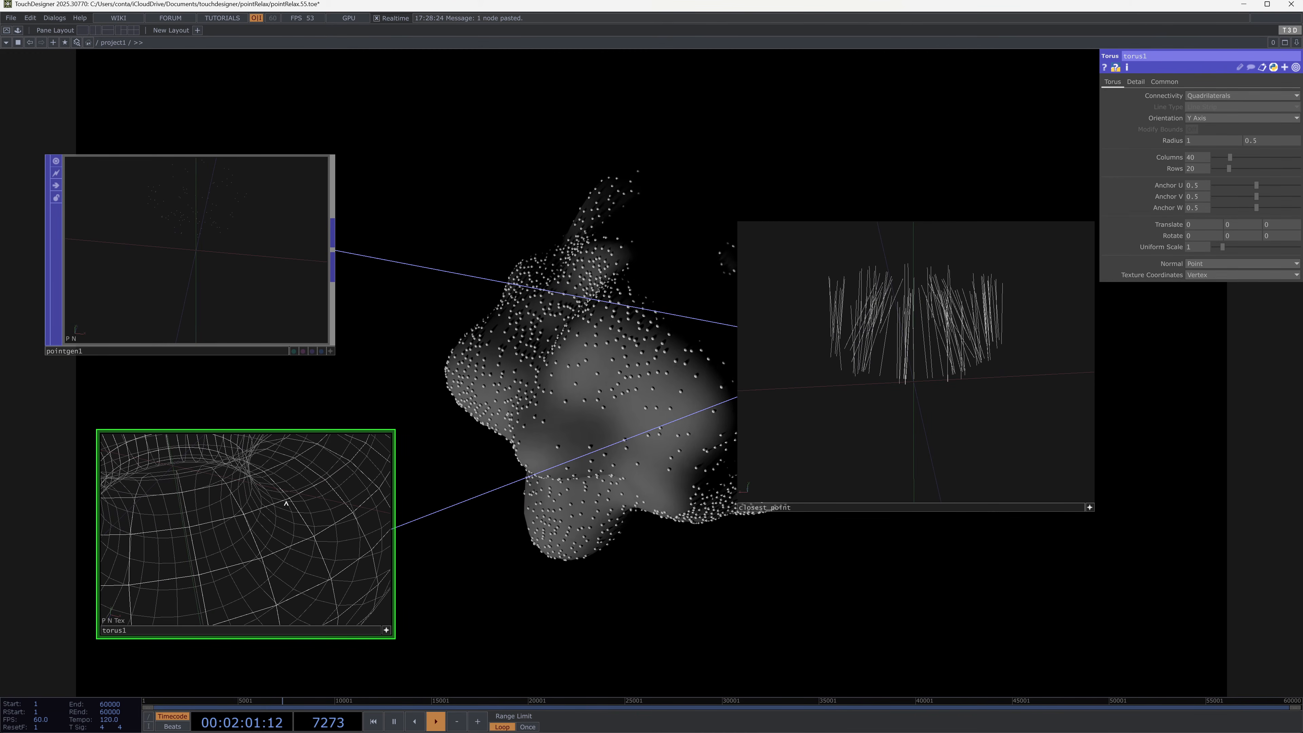
pyautogui.moveTo(306, 537); pyautogui.dragTo(320, 514)
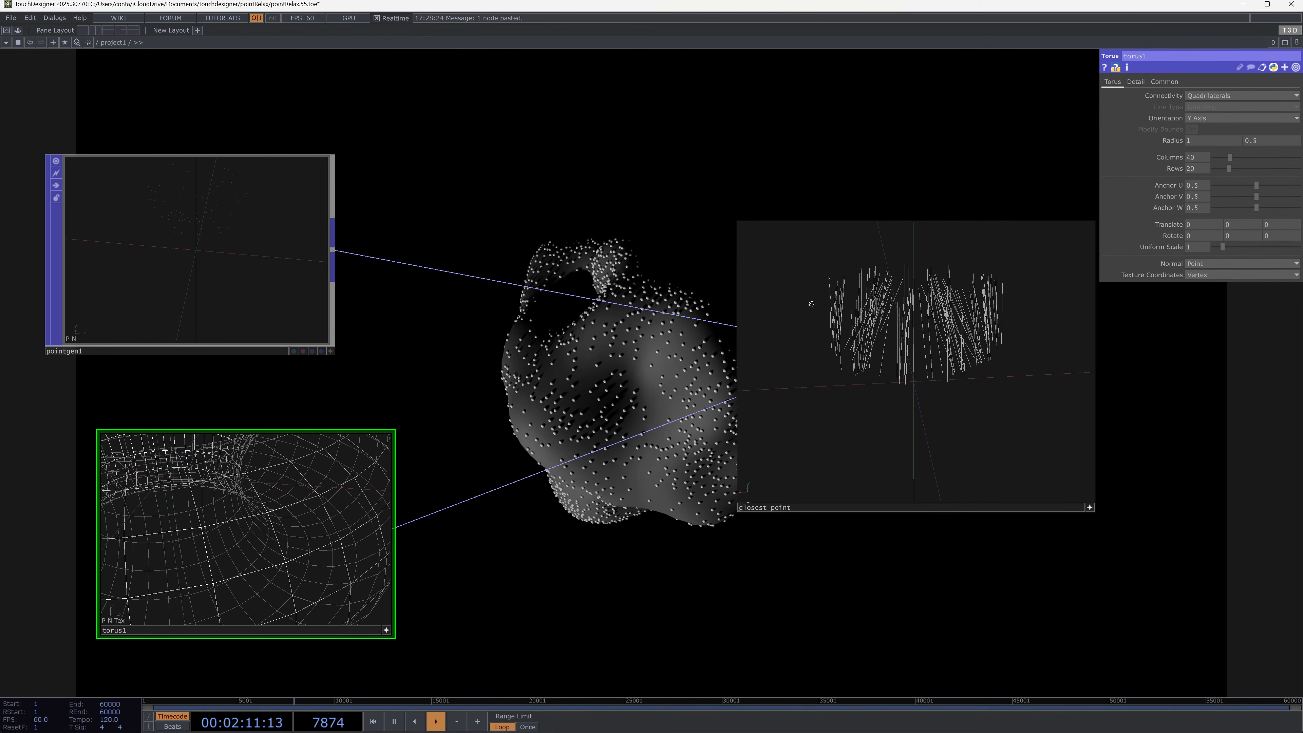
pyautogui.press('d')
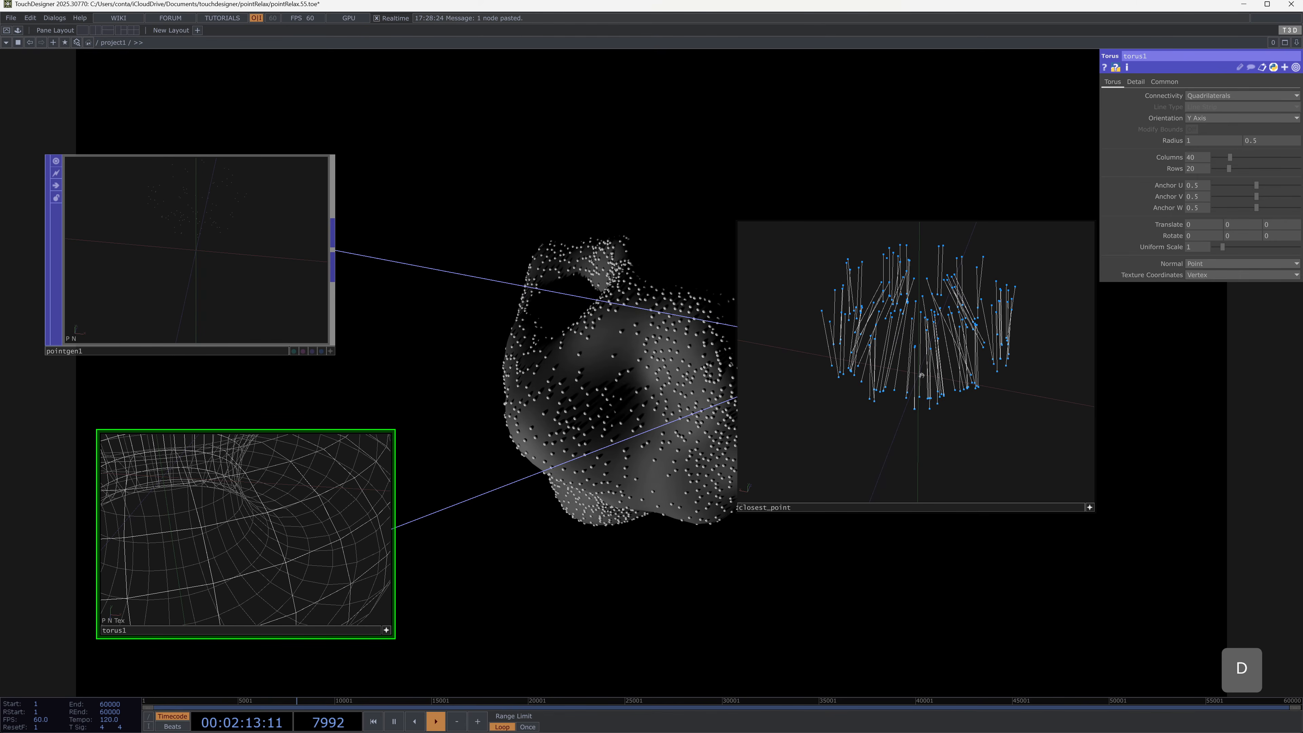
# Step: Add a Merge POP after closest_point and connect both closest_point's output and torus1 to it
pyautogui.hscroll(5, 852, 530)
pyautogui.press('Tab')
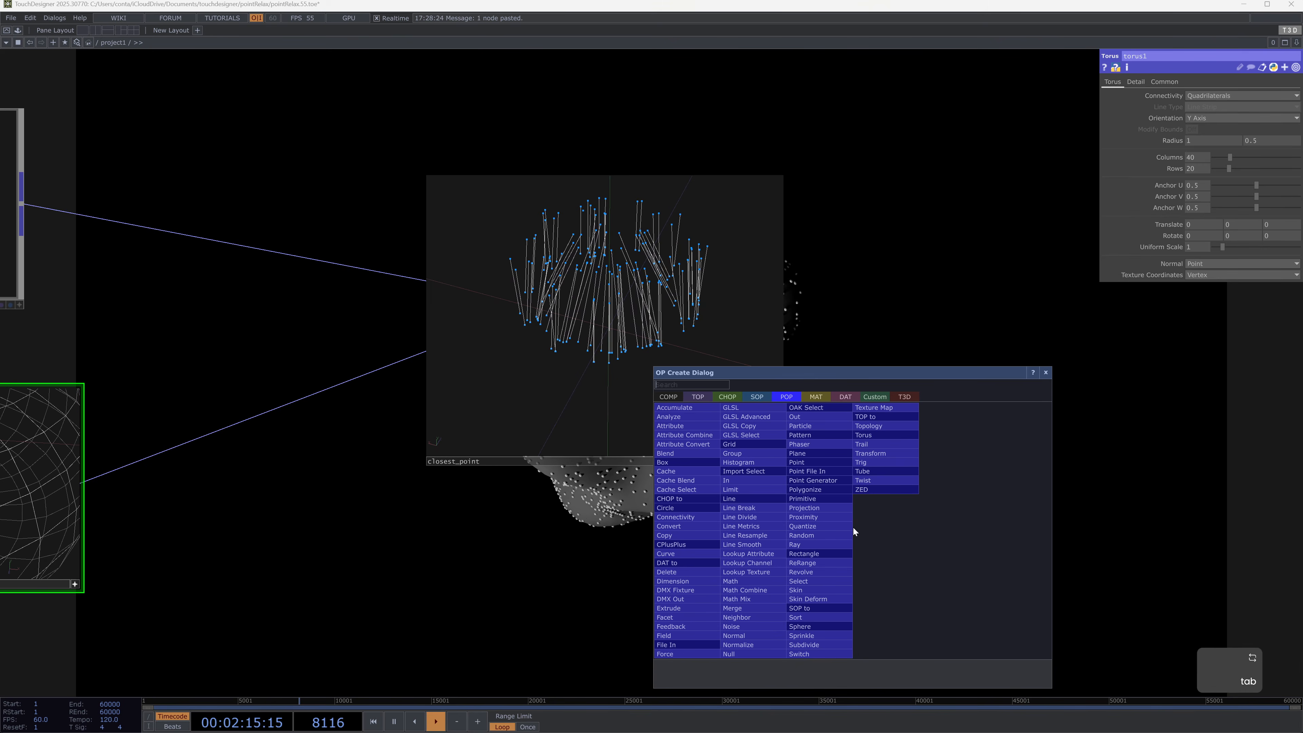
pyautogui.write('merg')
pyautogui.click(739, 609)
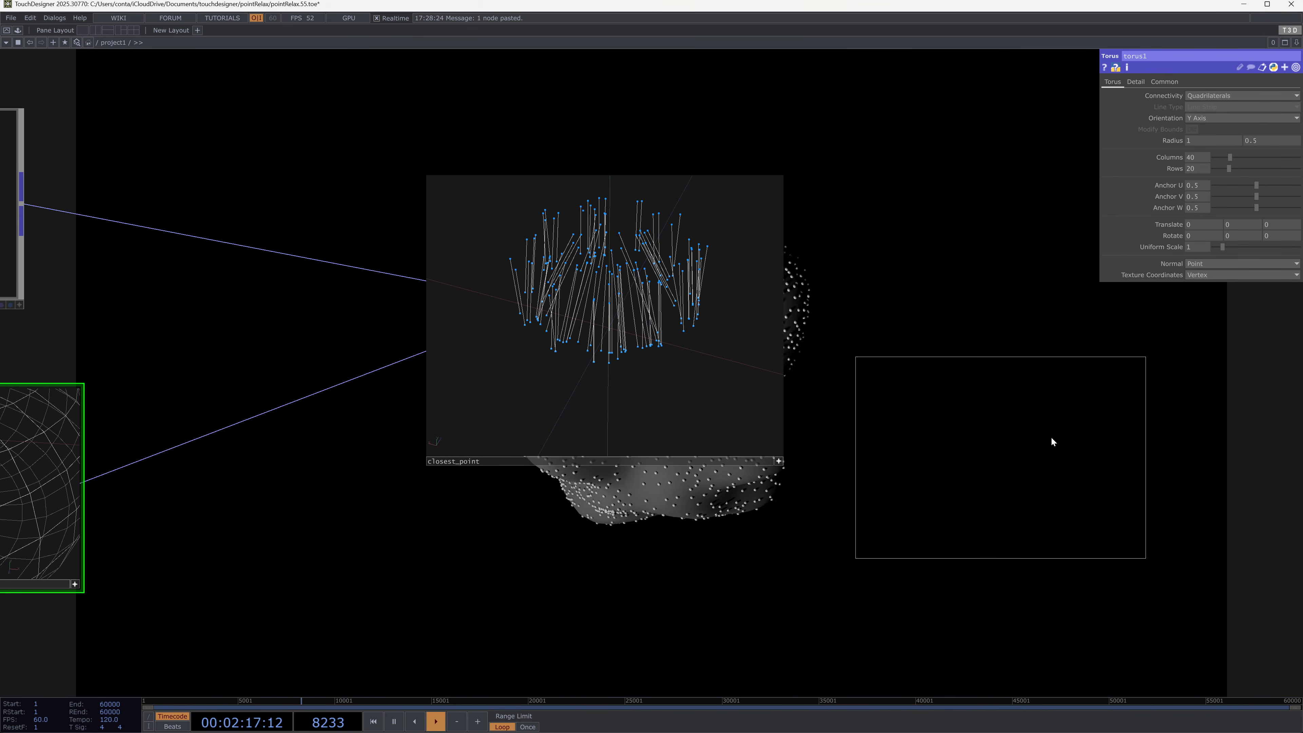
pyautogui.click(1103, 422)
pyautogui.click(790, 312)
pyautogui.click(909, 427)
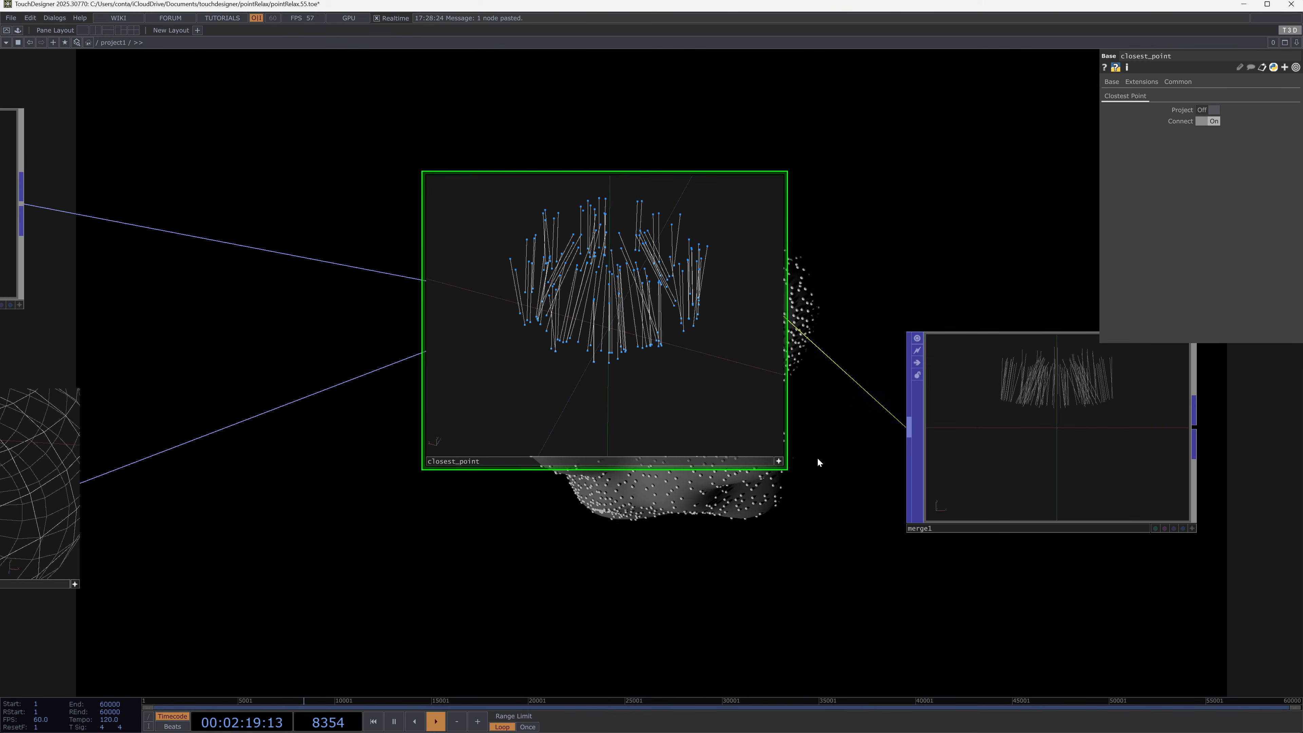
pyautogui.moveTo(83, 483); pyautogui.dragTo(909, 449)
# Step: Show merge1 as a wireframe with point markers and examine where the connecting lines meet the torus surface
pyautogui.click(1066, 450)
pyautogui.scroll(3, 1140, 303)
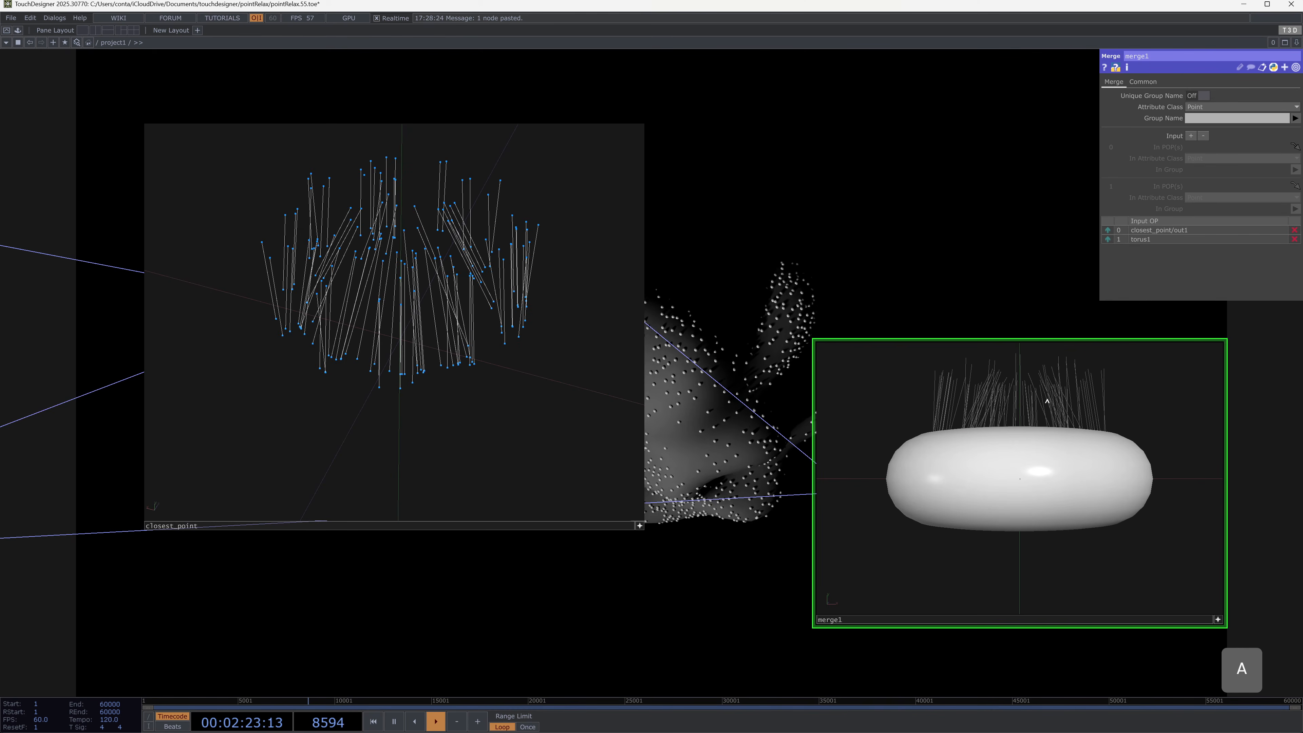
pyautogui.click(1063, 421)
pyautogui.press('w')
pyautogui.press('d')
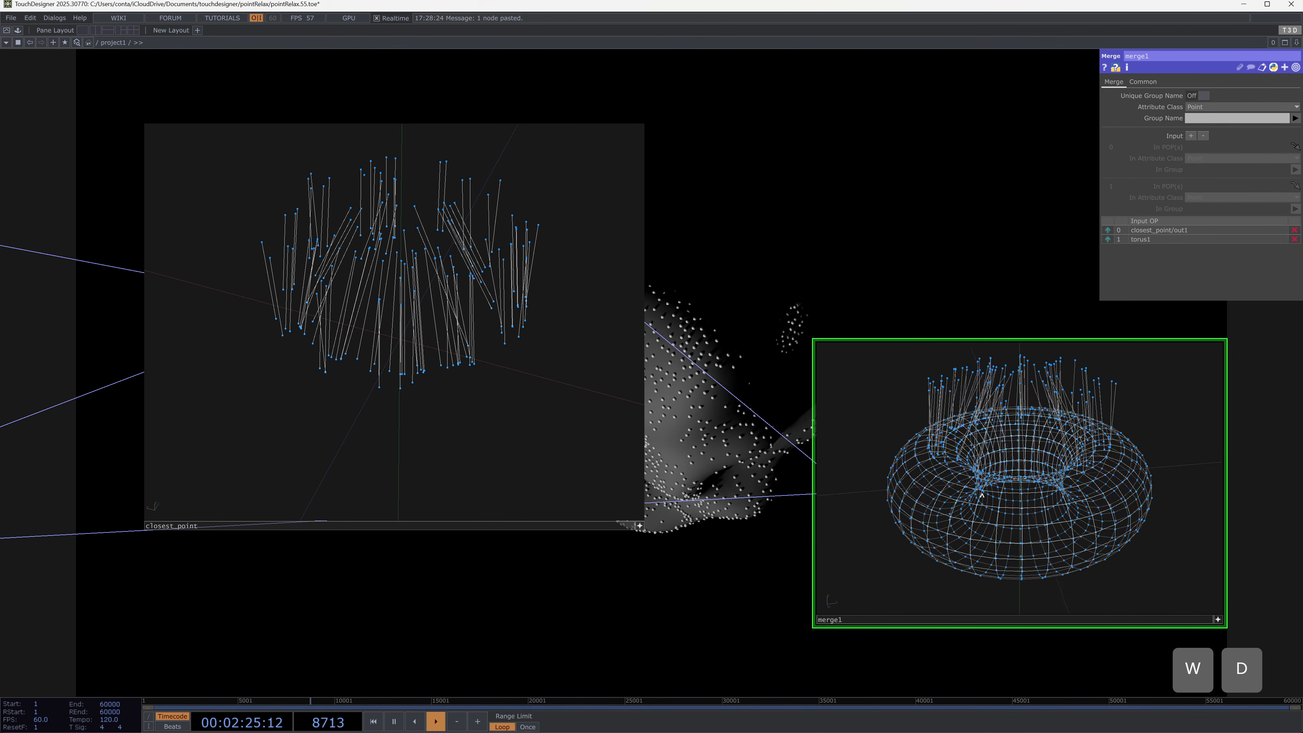
pyautogui.scroll(8, 972, 488)
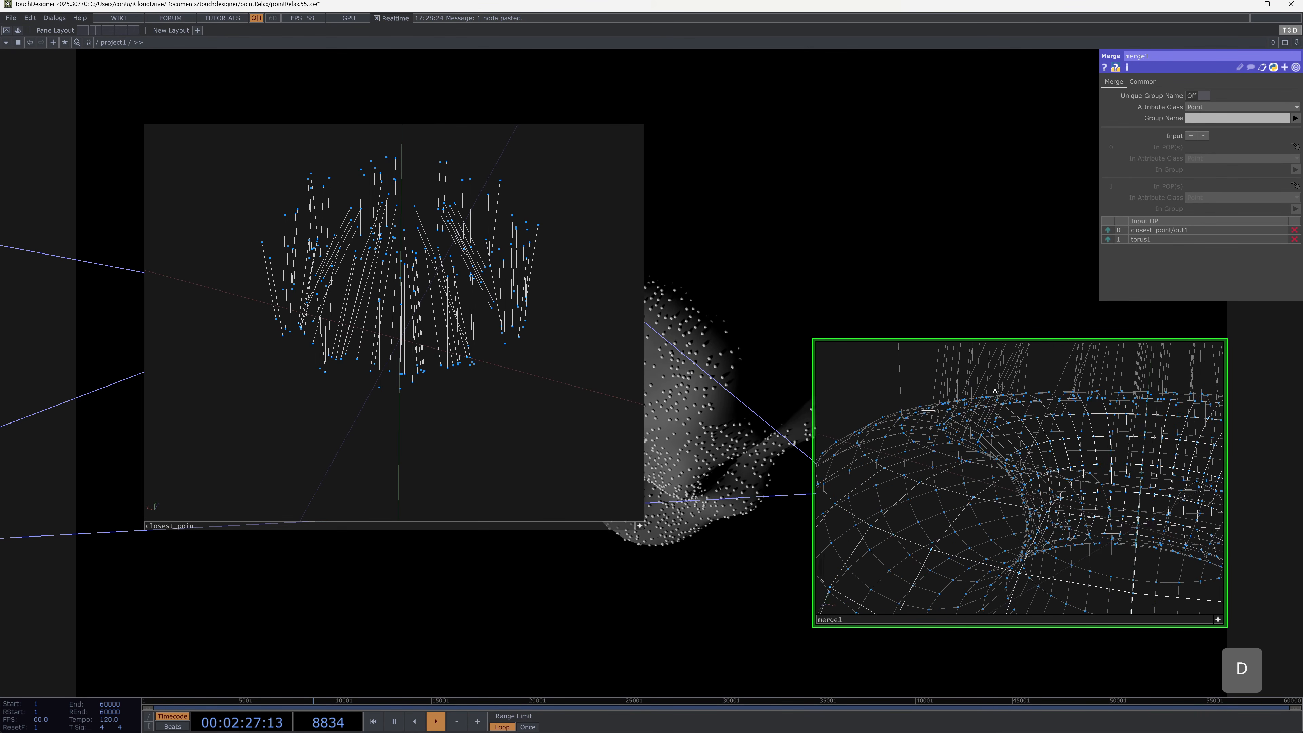
pyautogui.moveTo(966, 445); pyautogui.dragTo(919, 454)
pyautogui.scroll(-10, 1020, 472)
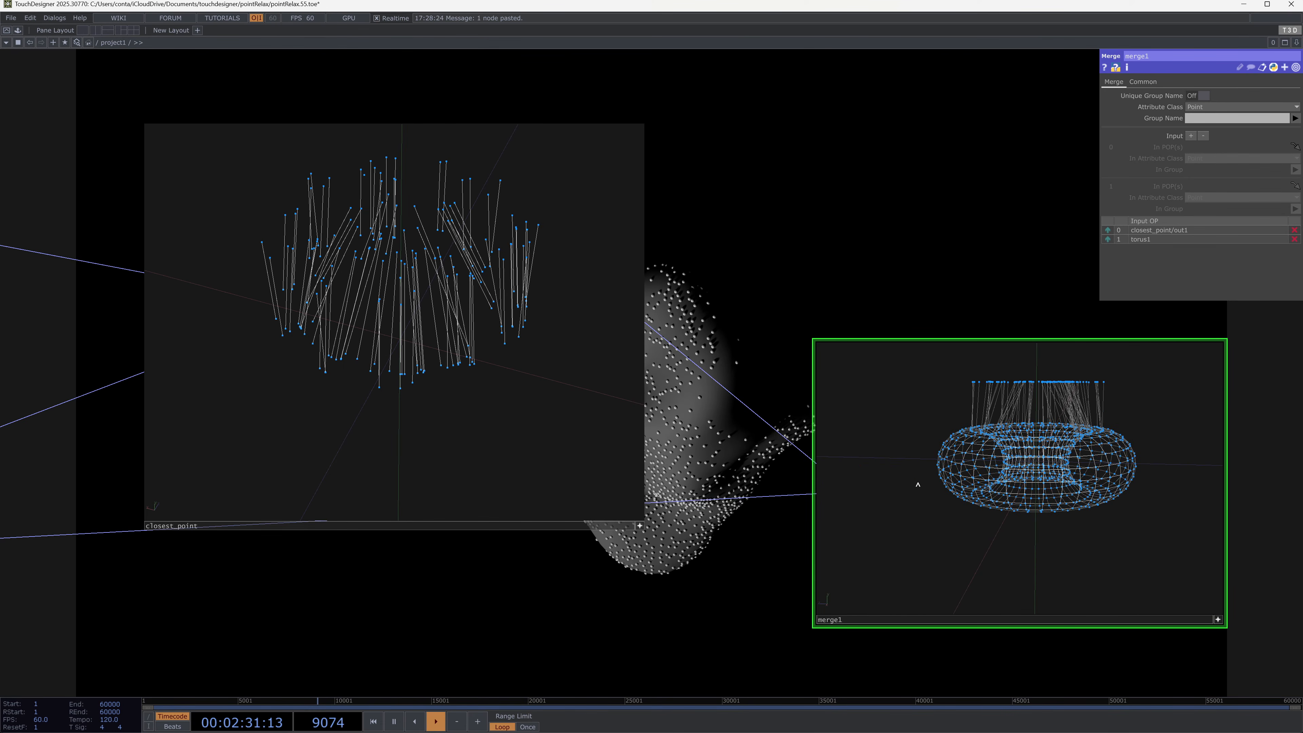
# Step: Toggle closest_point's Connect option to compare the points with and without lines, leaving Connect off
pyautogui.click(591, 200)
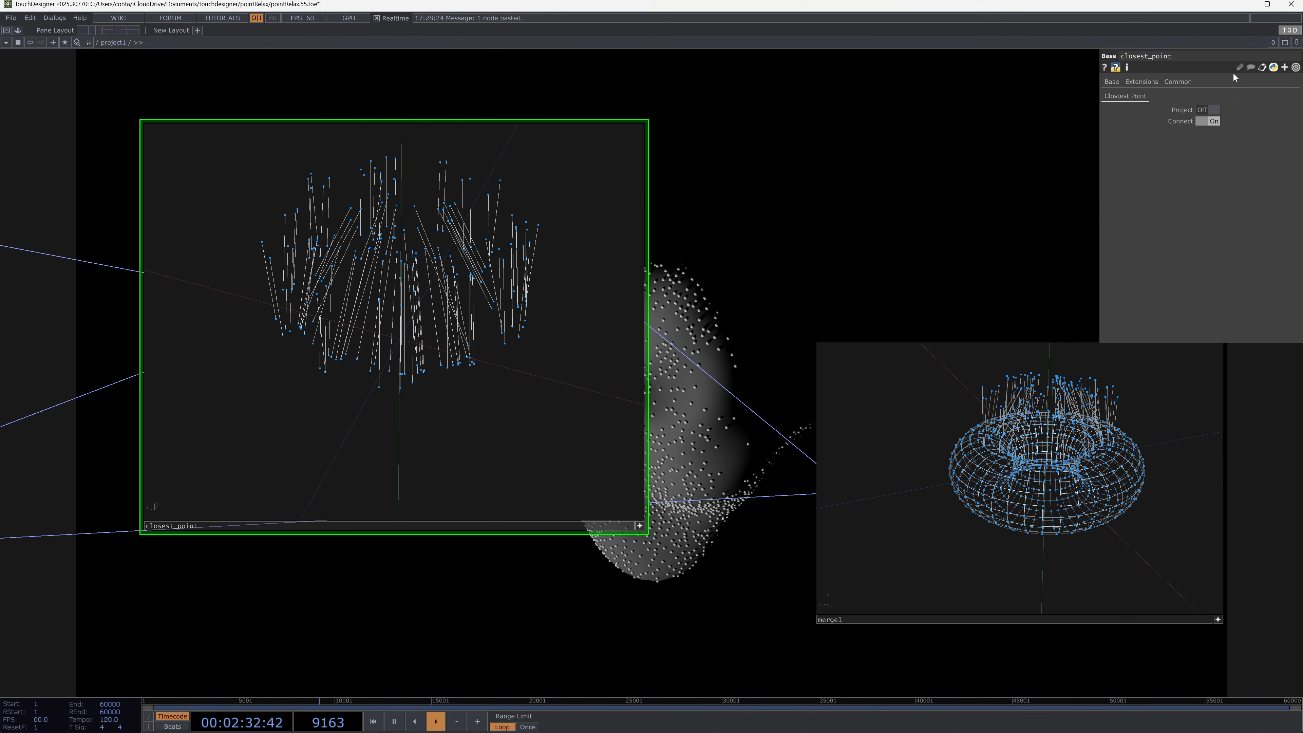
pyautogui.click(1210, 122)
pyautogui.click(1210, 121)
pyautogui.click(1209, 121)
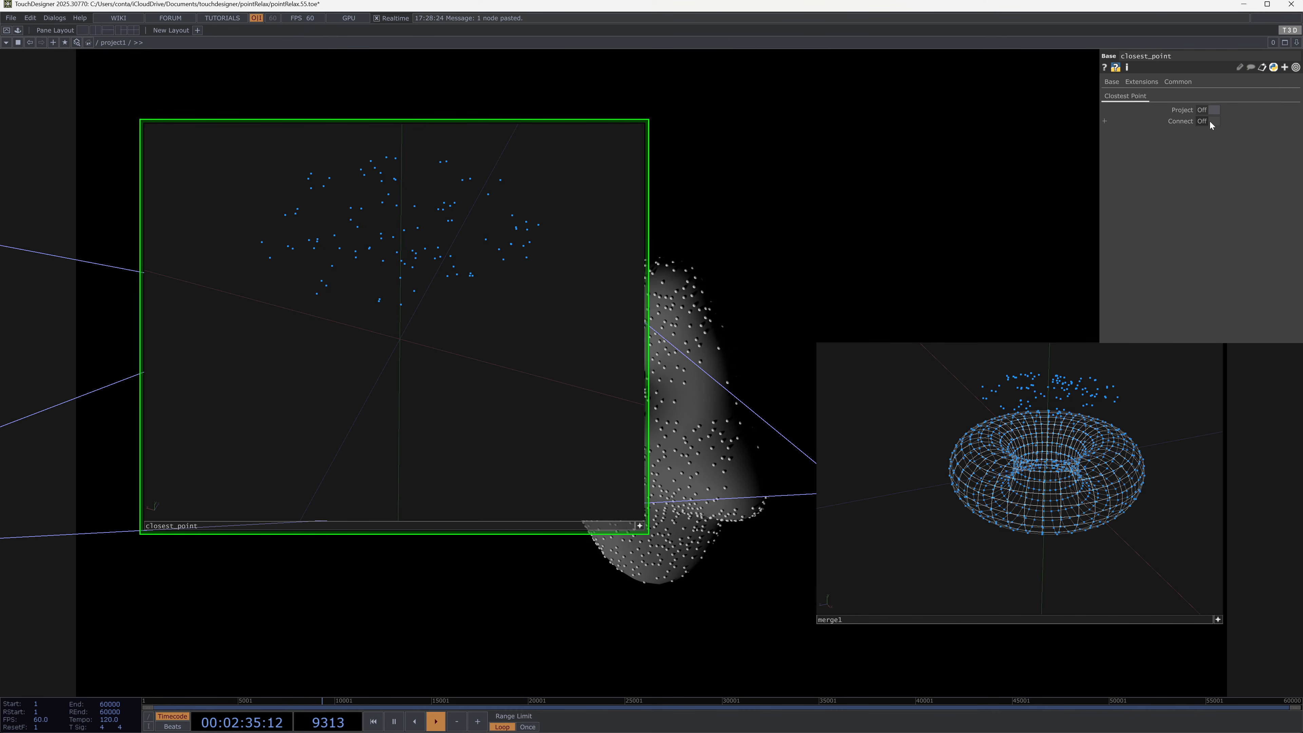
pyautogui.click(1209, 121)
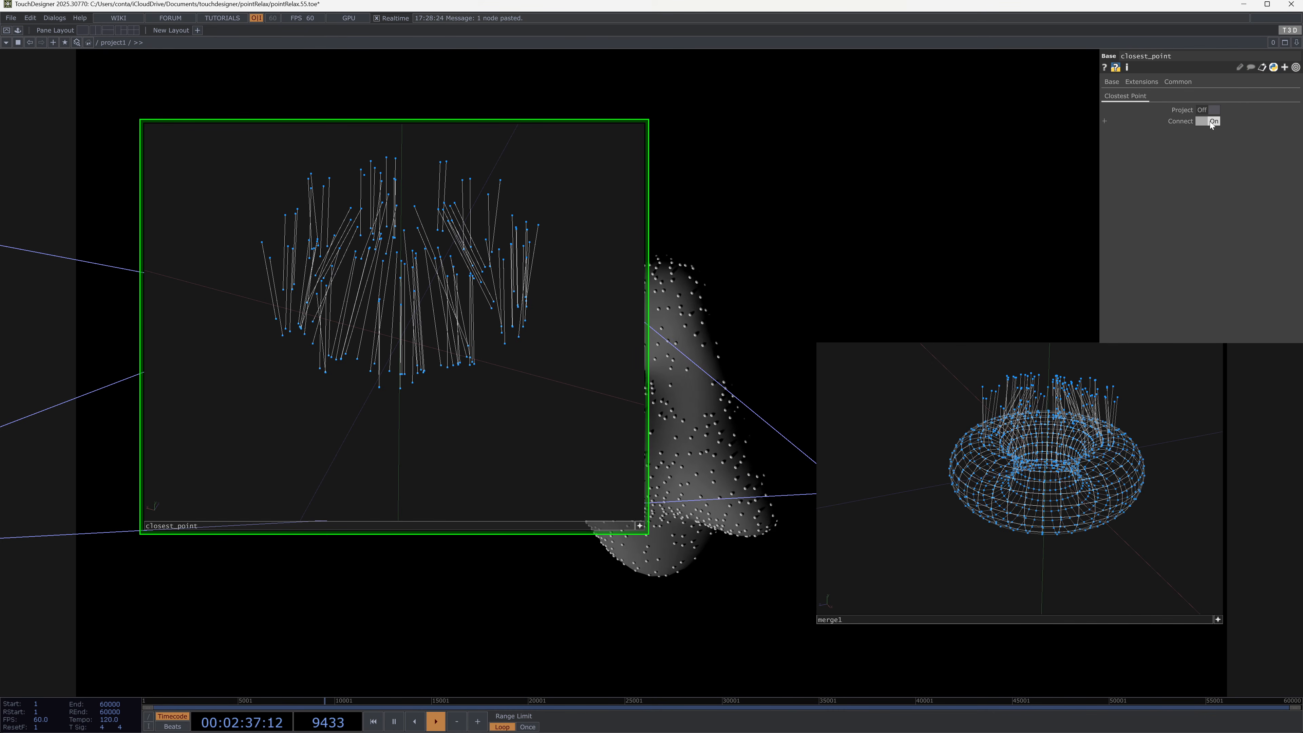
pyautogui.click(1209, 121)
# Step: Attach a Null POP to closest_point's output to inspect the resulting points, and delete it again
pyautogui.moveTo(984, 150); pyautogui.dragTo(832, 294)
pyautogui.scroll(-4, 832, 294)
pyautogui.press('a')
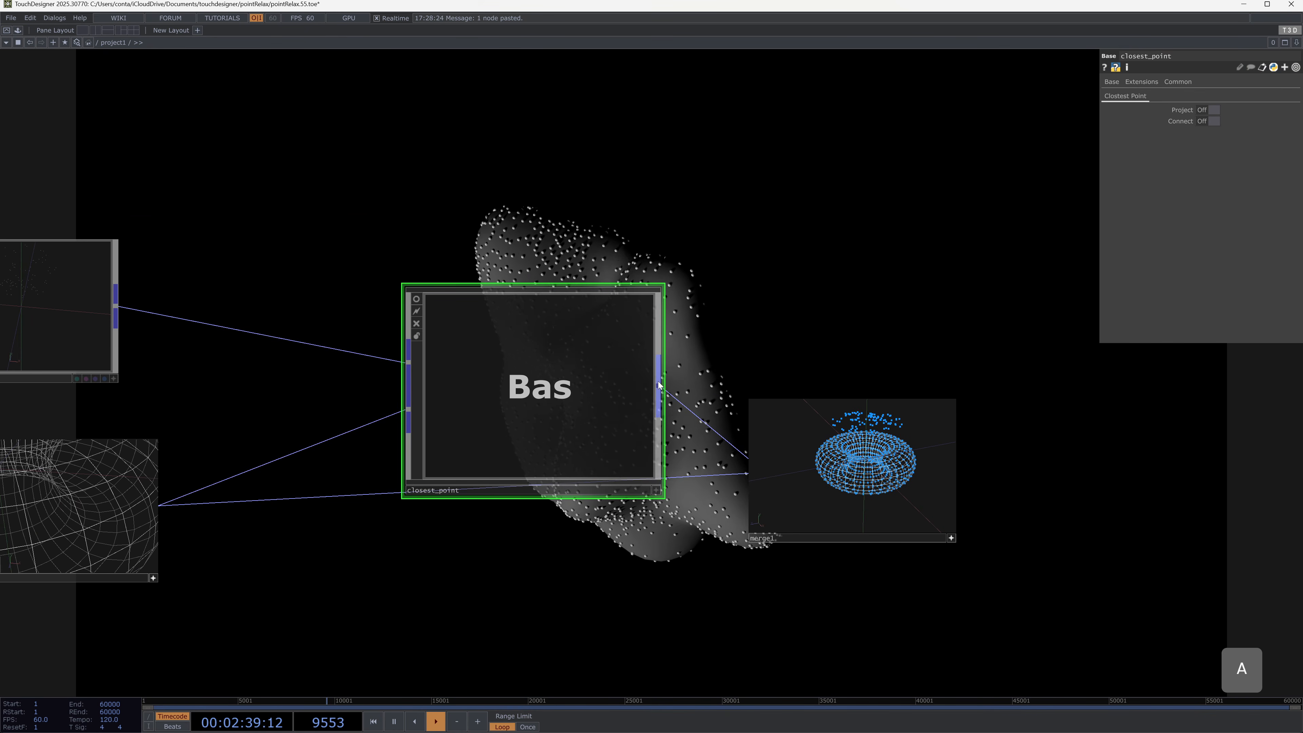
pyautogui.rightClick(658, 381)
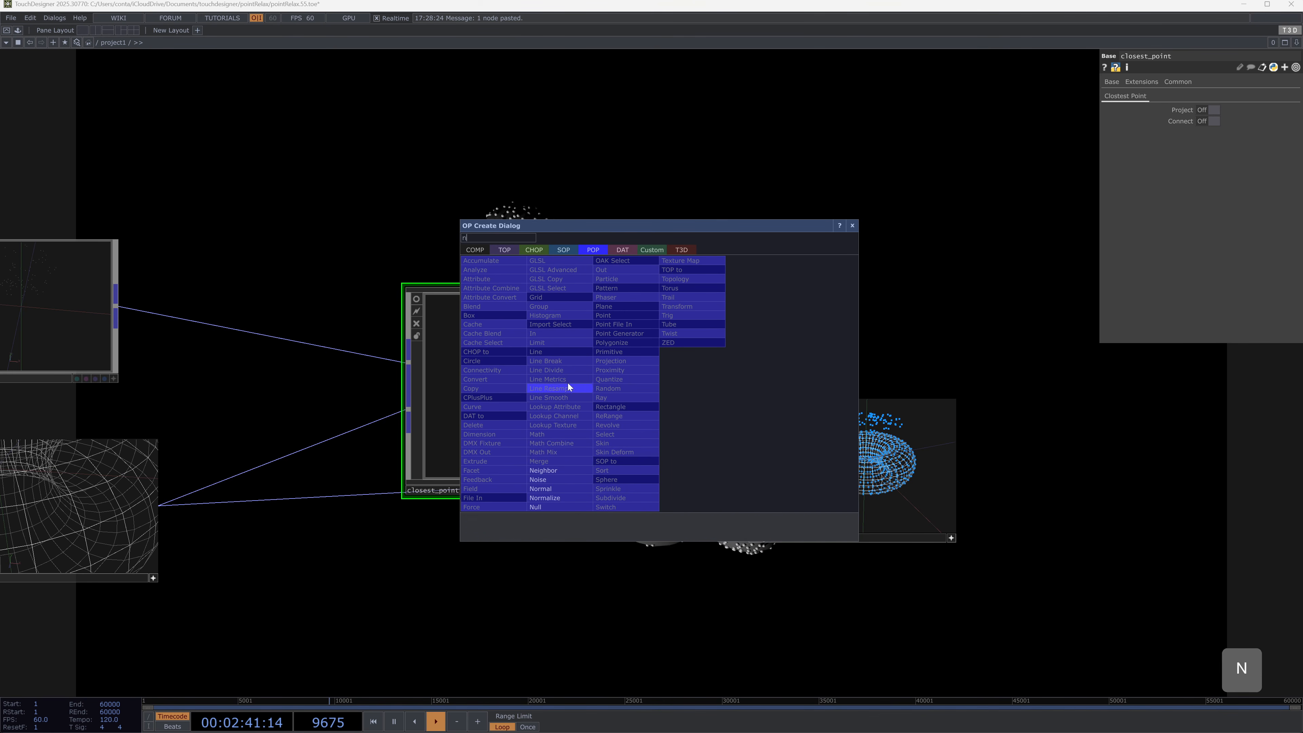
pyautogui.click(548, 507)
pyautogui.click(845, 258)
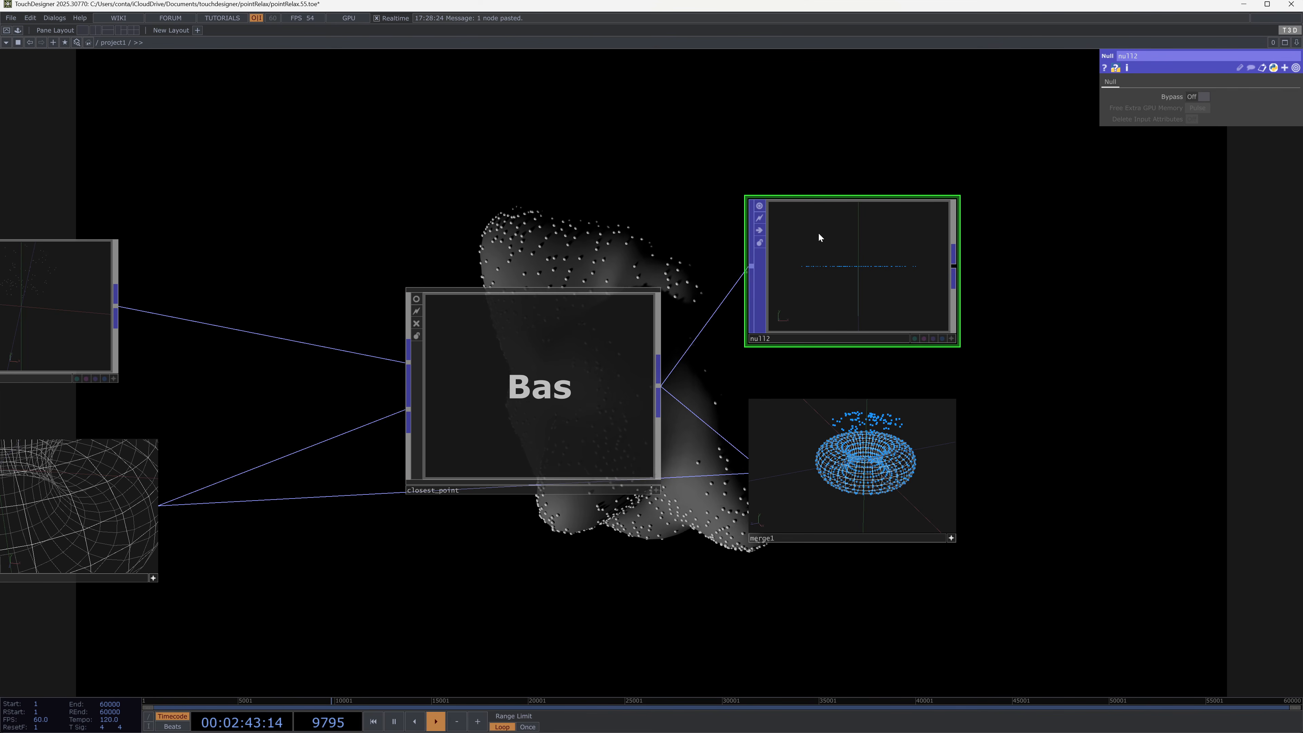
pyautogui.middleClick(832, 235)
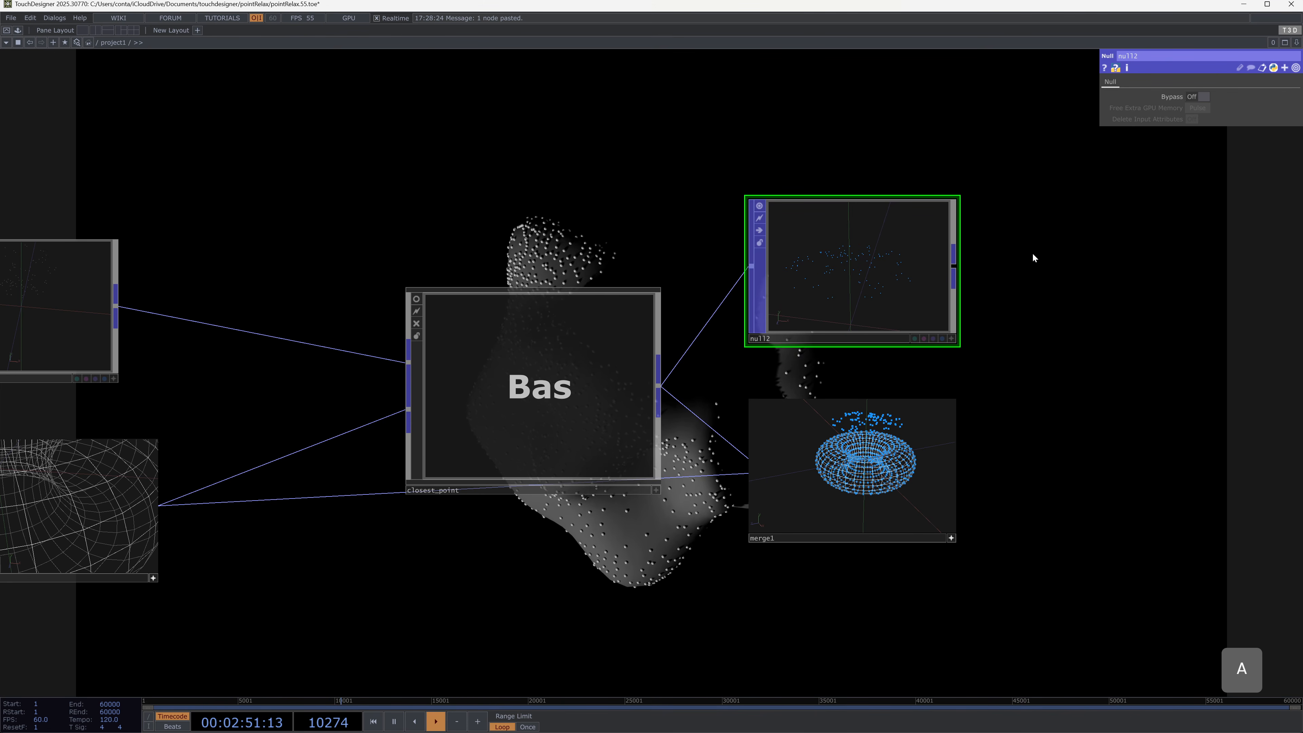
pyautogui.press('Delete')
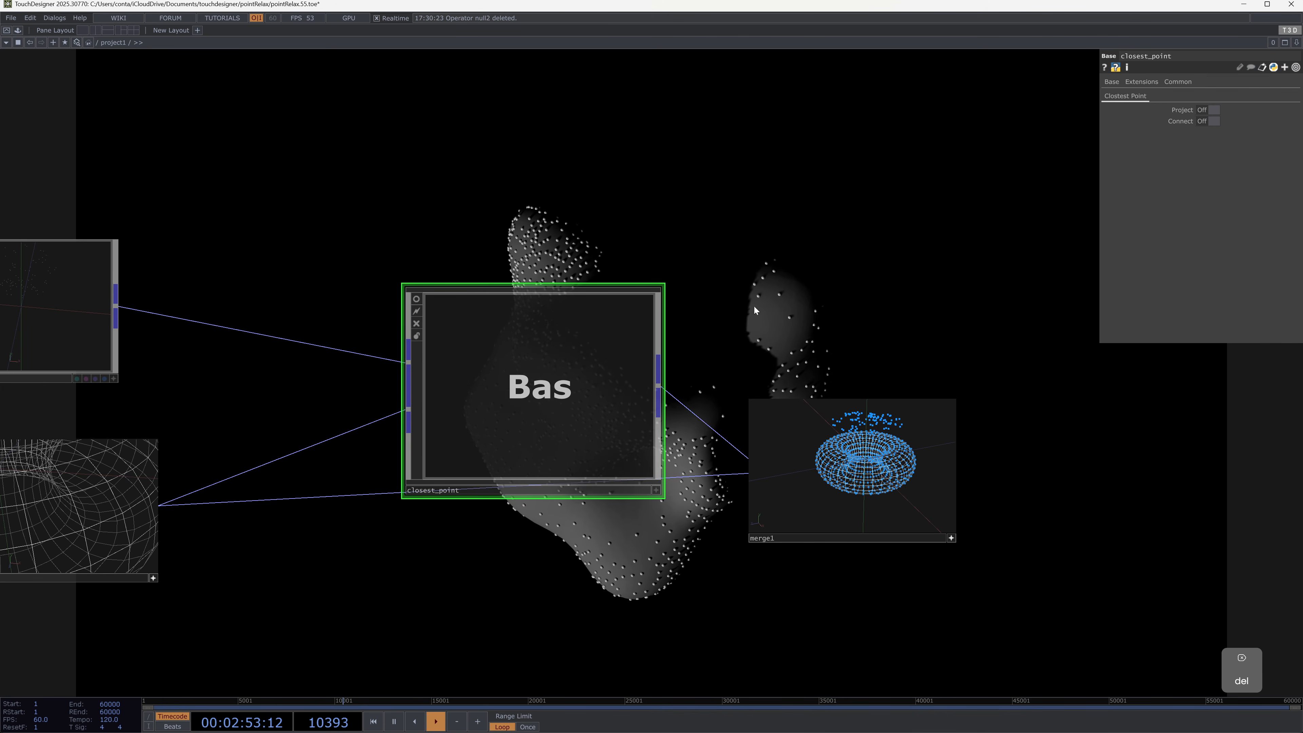
# Step: Turn Project on for closest_point and examine the projected points on the torus in merge1's viewer
pyautogui.press('a')
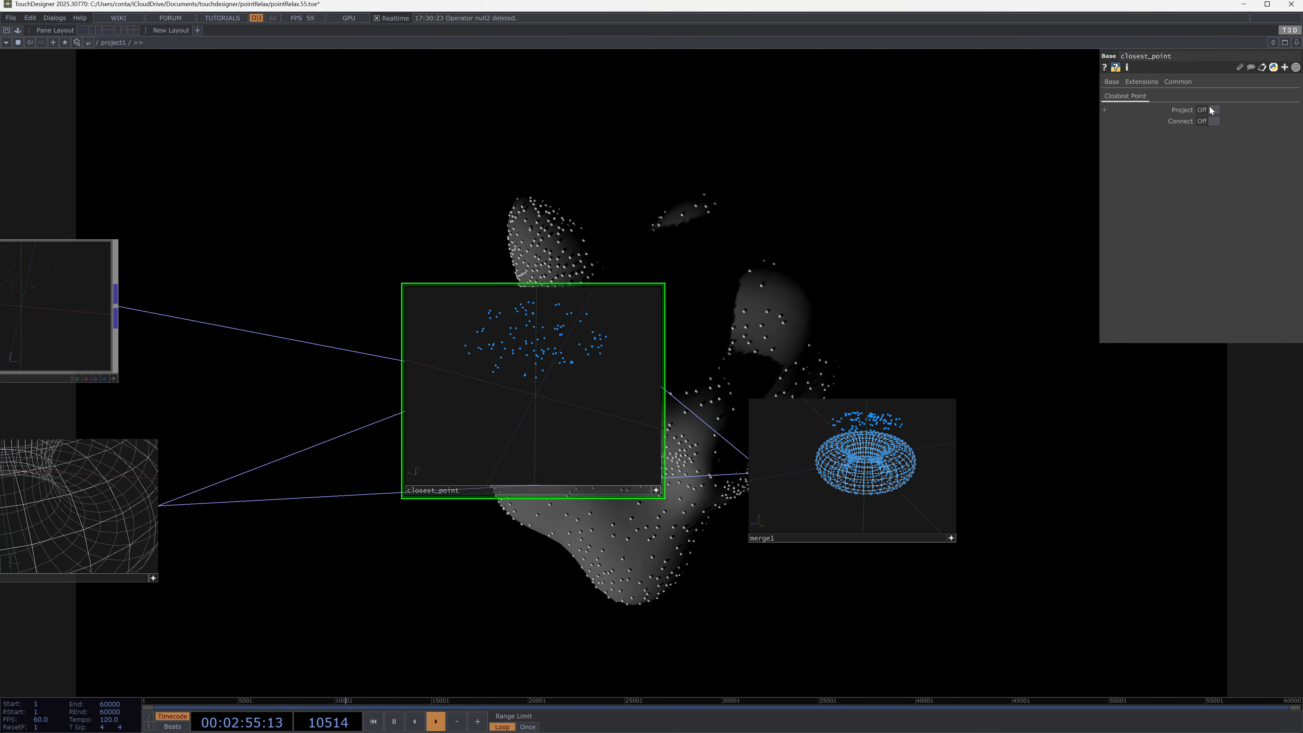
pyautogui.click(1209, 110)
pyautogui.scroll(4, 1050, 404)
pyautogui.scroll(5, 709, 527)
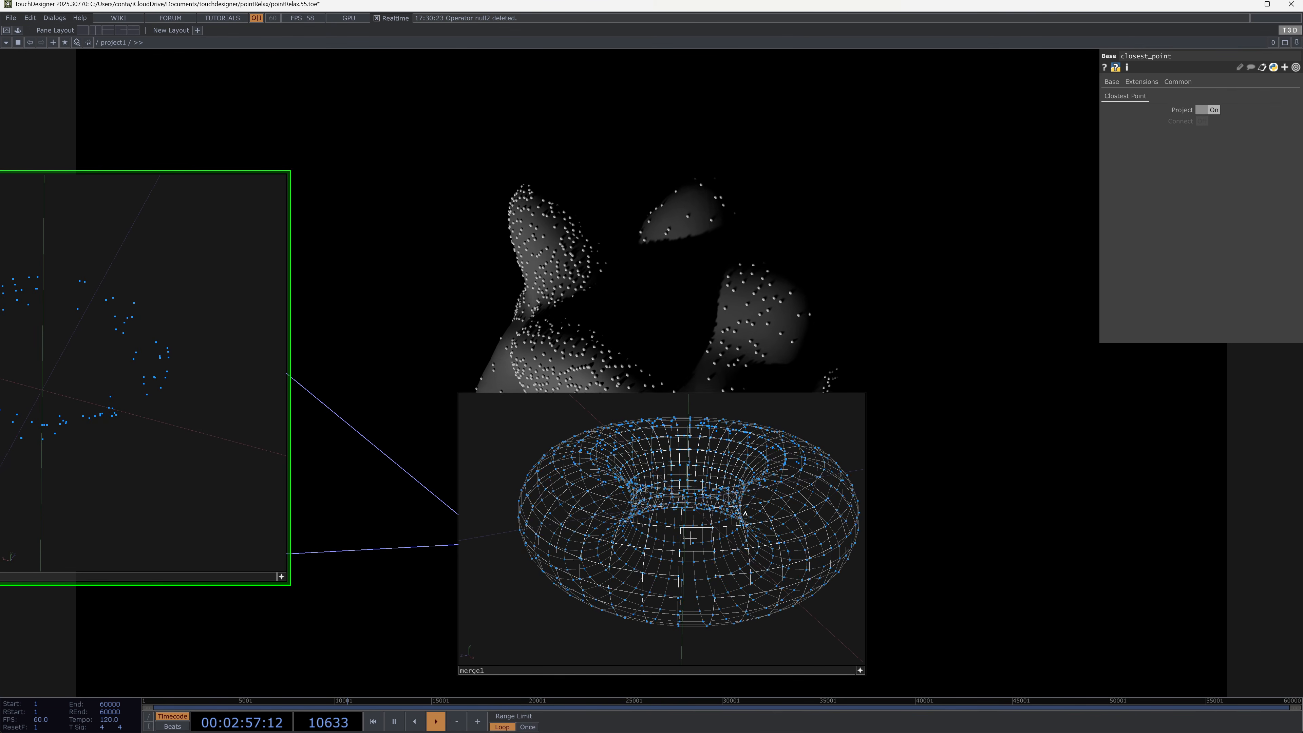
# Step: Turn Project off and Connect on for closest_point, and examine the lines reaching the torus in merge1's viewer
pyautogui.click(1213, 111)
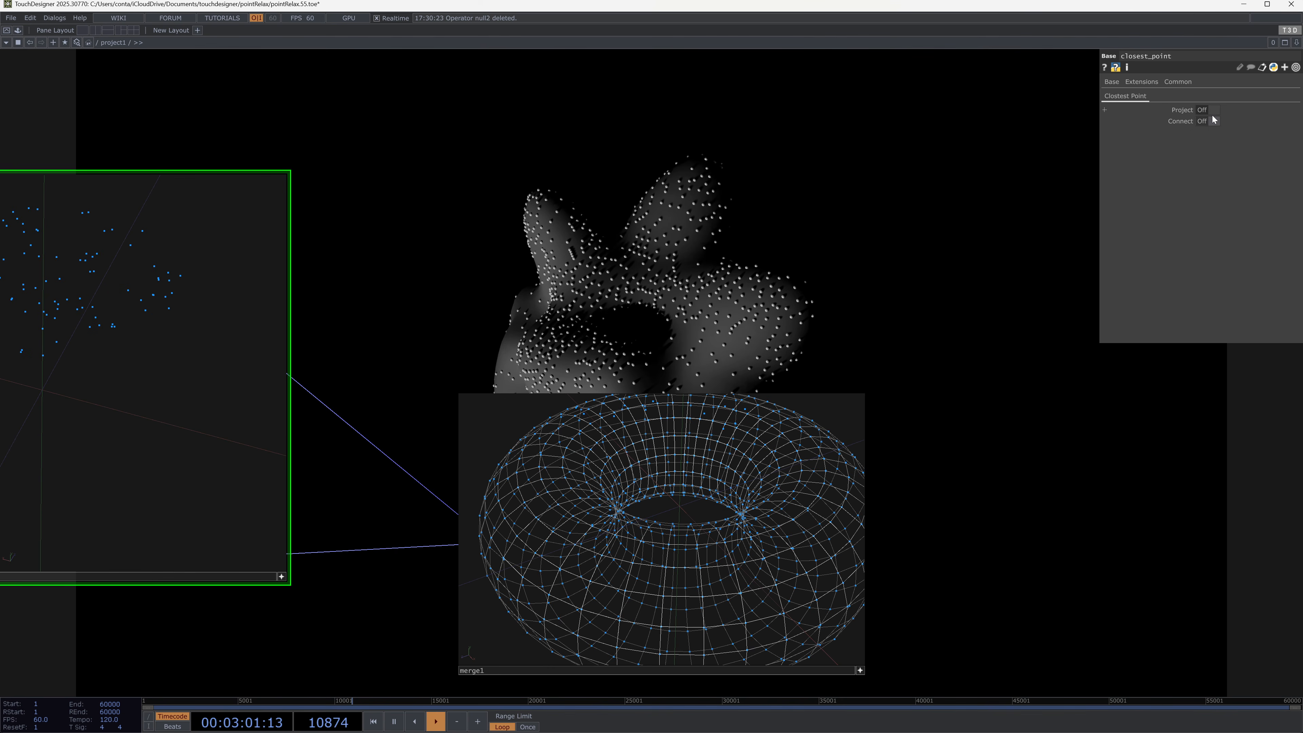
pyautogui.click(1209, 121)
pyautogui.scroll(-3, 720, 532)
pyautogui.scroll(-3, 720, 531)
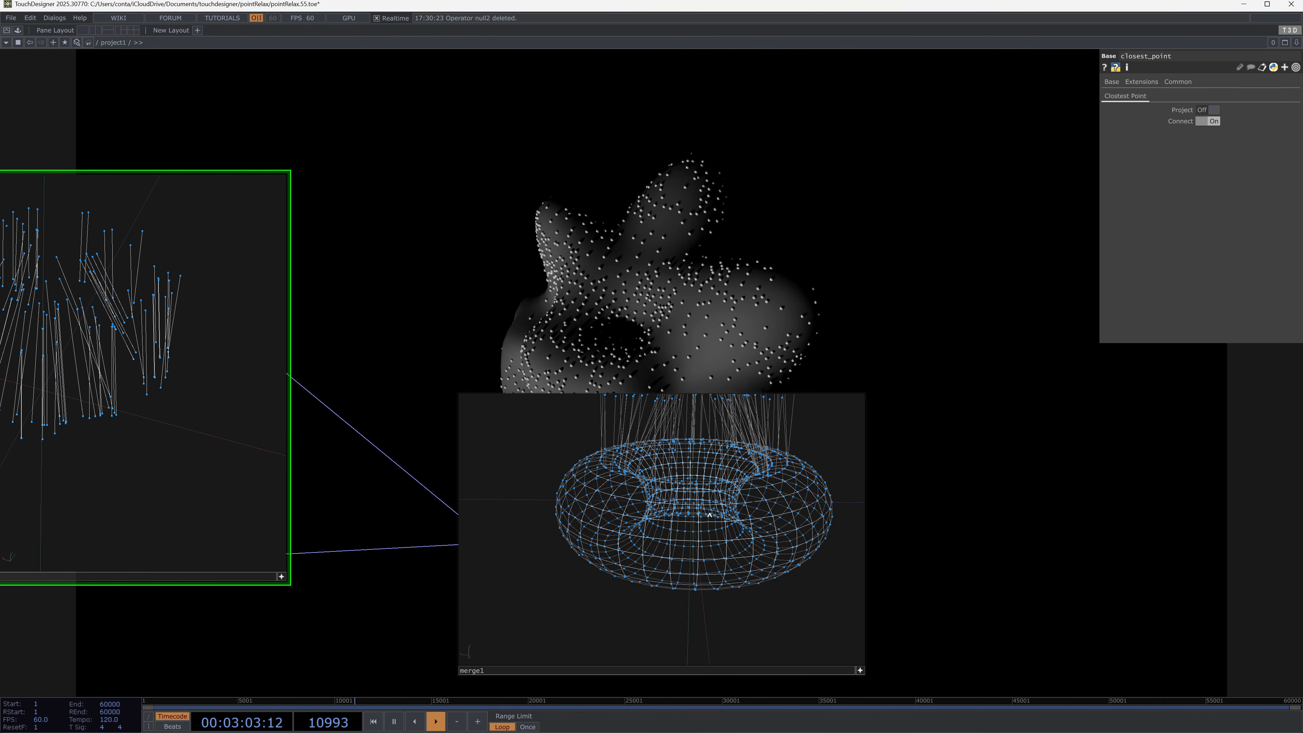
# Step: Delete the demonstration operators merge1, pointgen1, torus1 and closest_point, and return to the full point-relaxation network
pyautogui.click(856, 406)
pyautogui.scroll(-6, 911, 309)
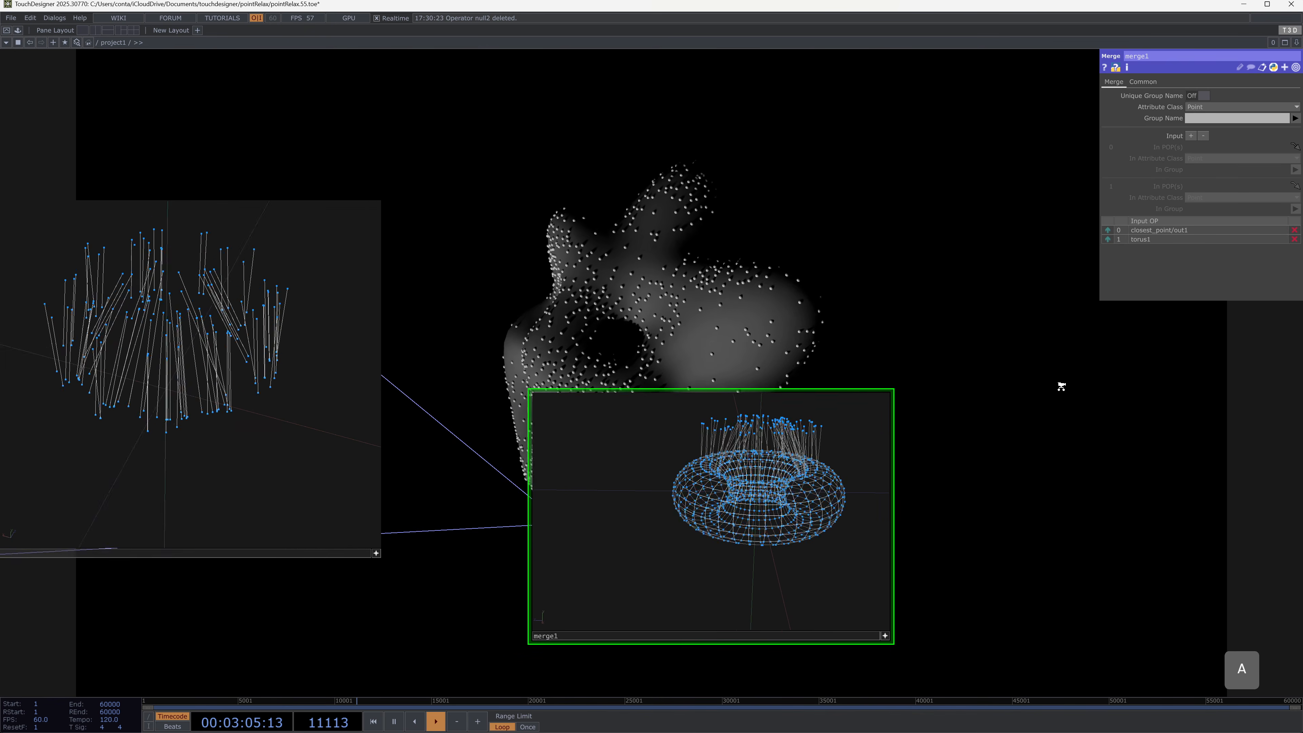
pyautogui.press('Delete')
pyautogui.moveTo(514, 246); pyautogui.dragTo(688, 455, button='right')
pyautogui.press('Delete')
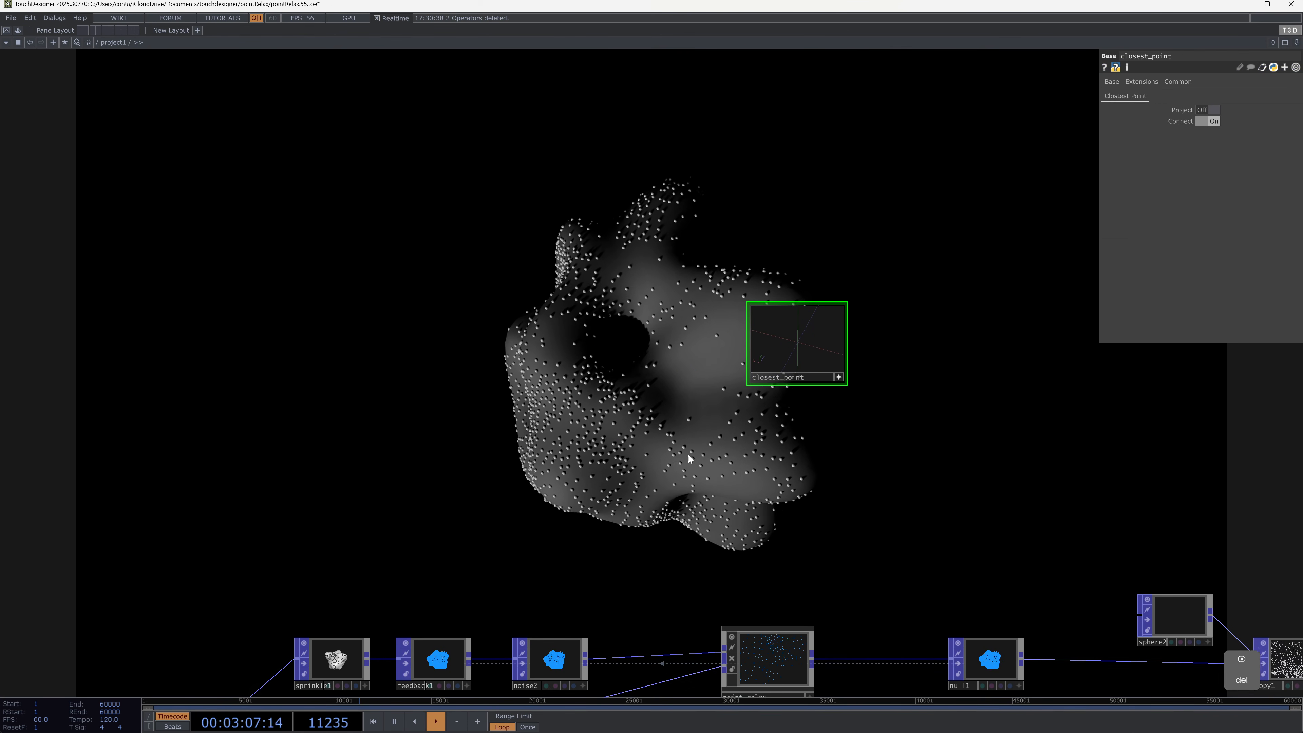
pyautogui.press('a')
pyautogui.press('Delete')
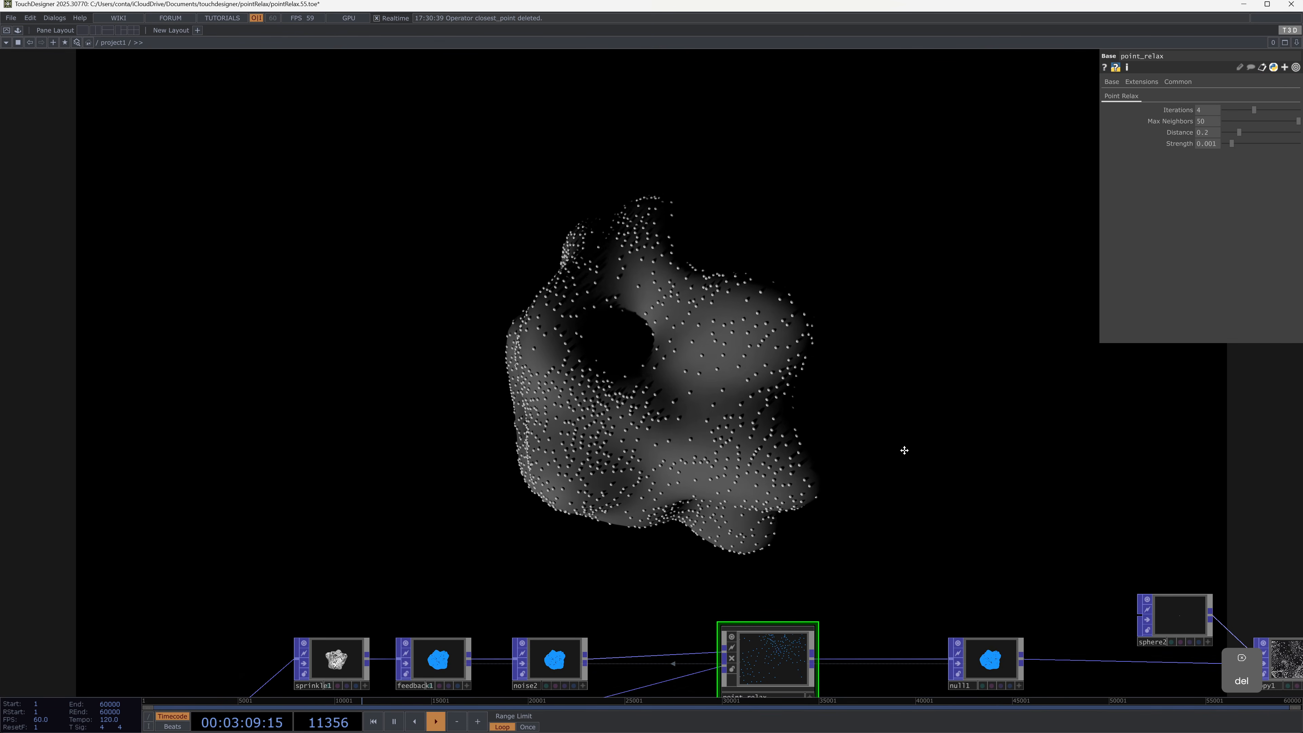
pyautogui.moveTo(910, 466); pyautogui.dragTo(811, 351)
pyautogui.scroll(-6, 798, 330)
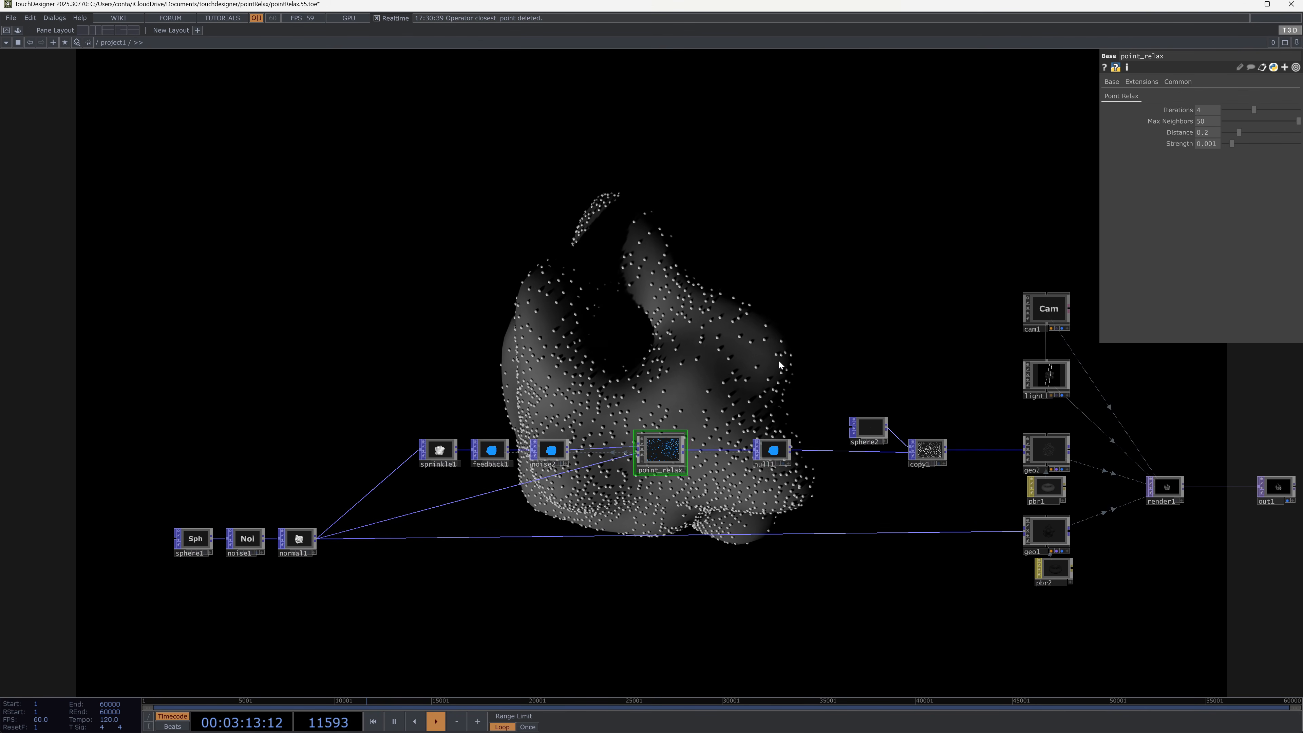
pyautogui.moveTo(810, 303); pyautogui.dragTo(797, 312)
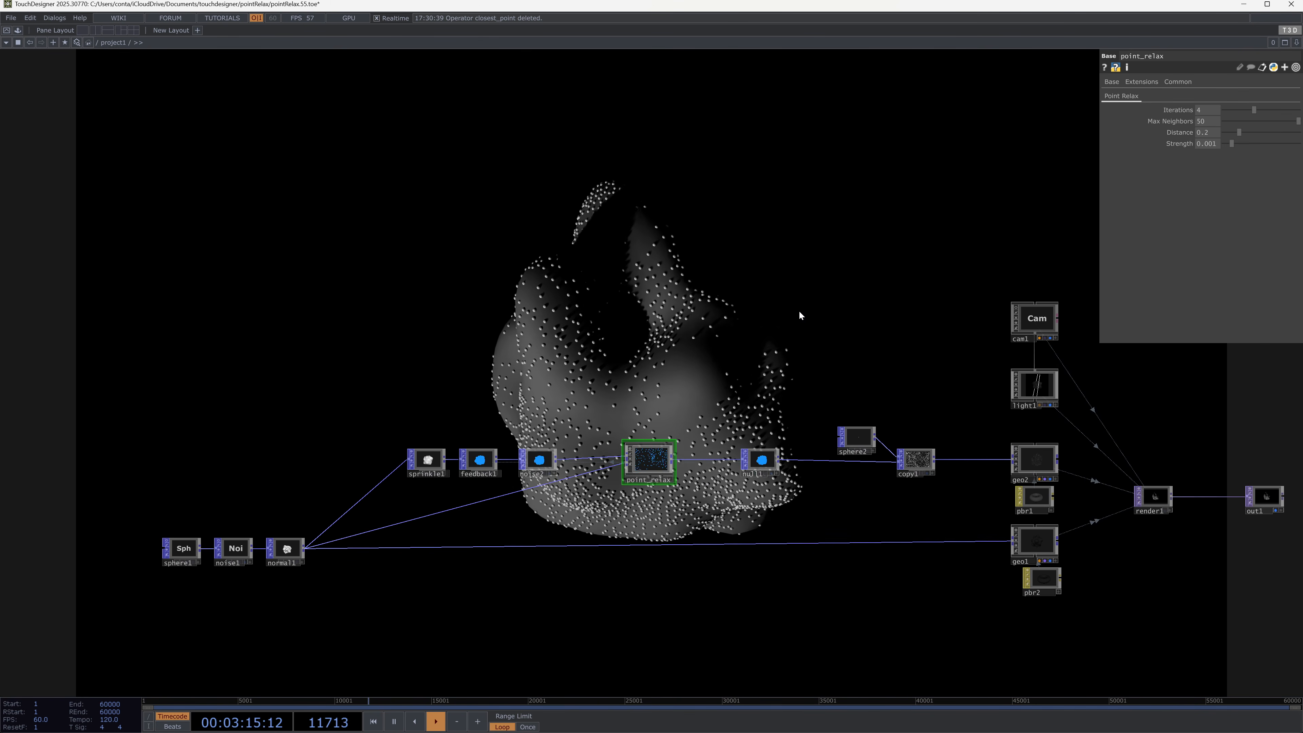